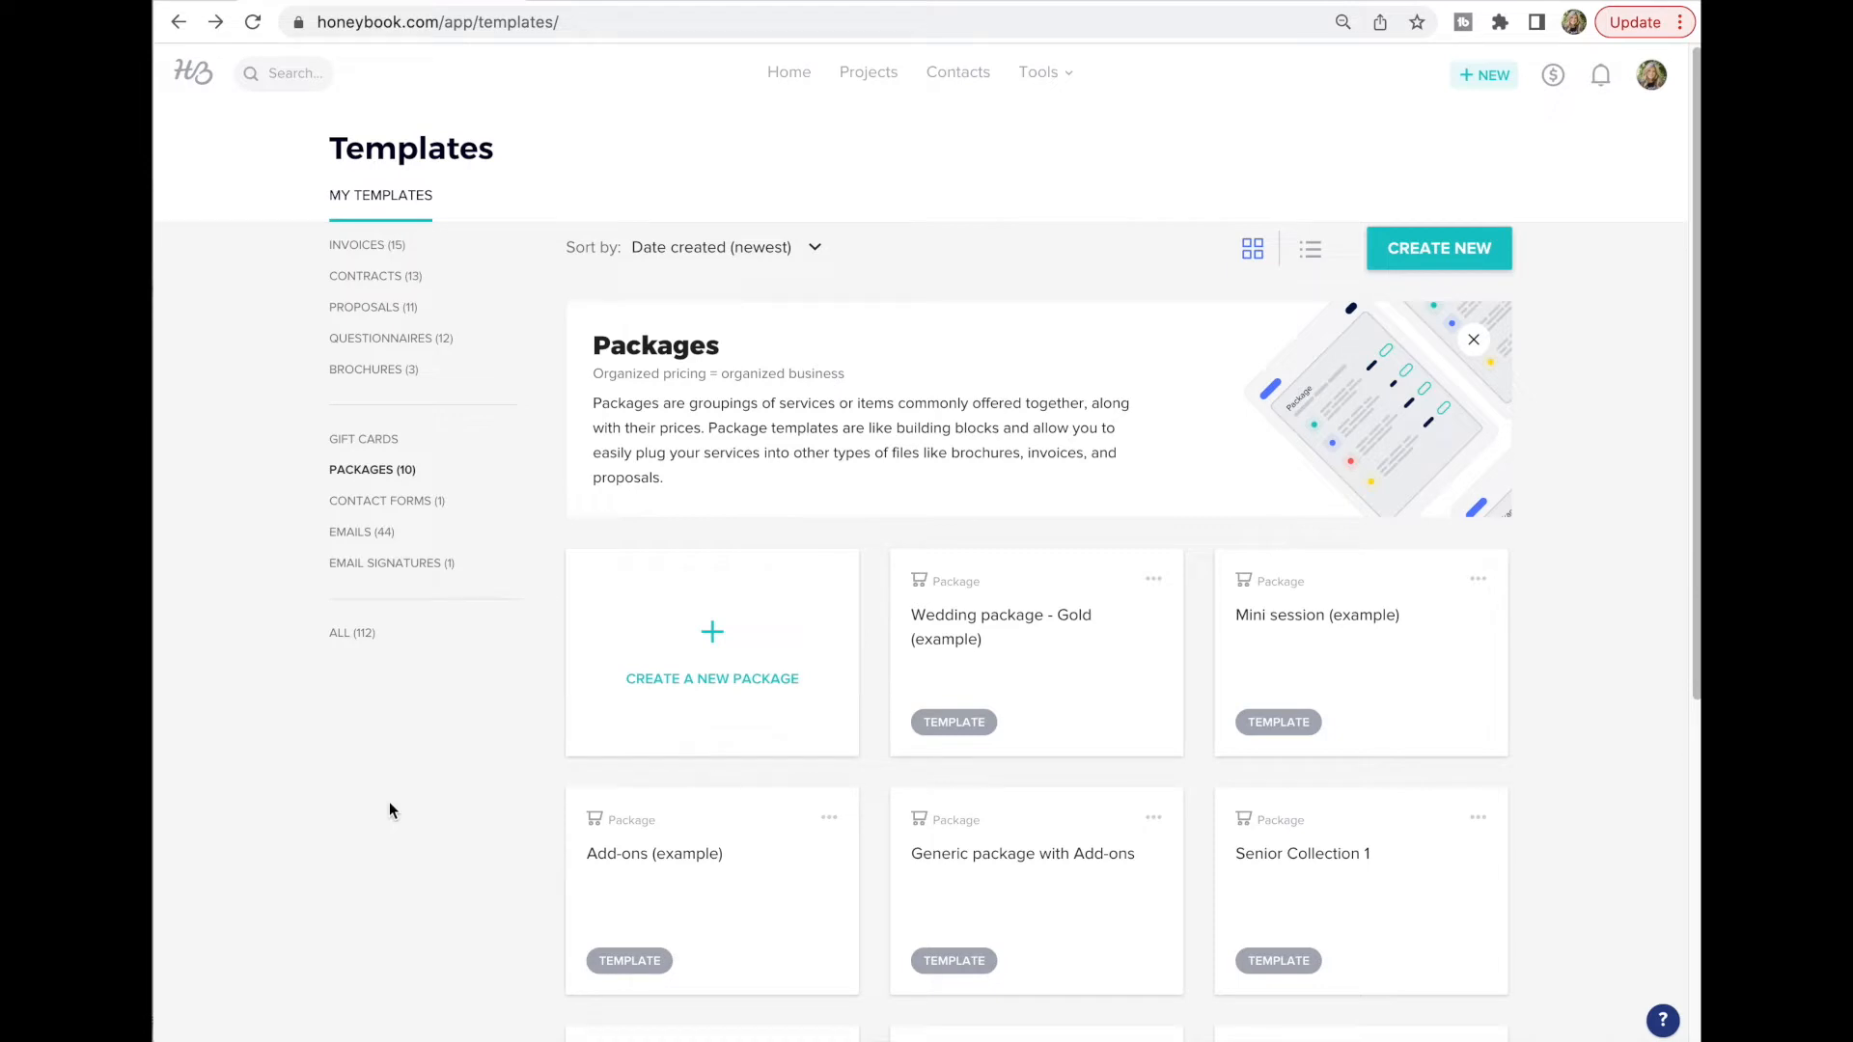
# Open the package templates from the home page and create a new package template
pyautogui.click(788, 73)
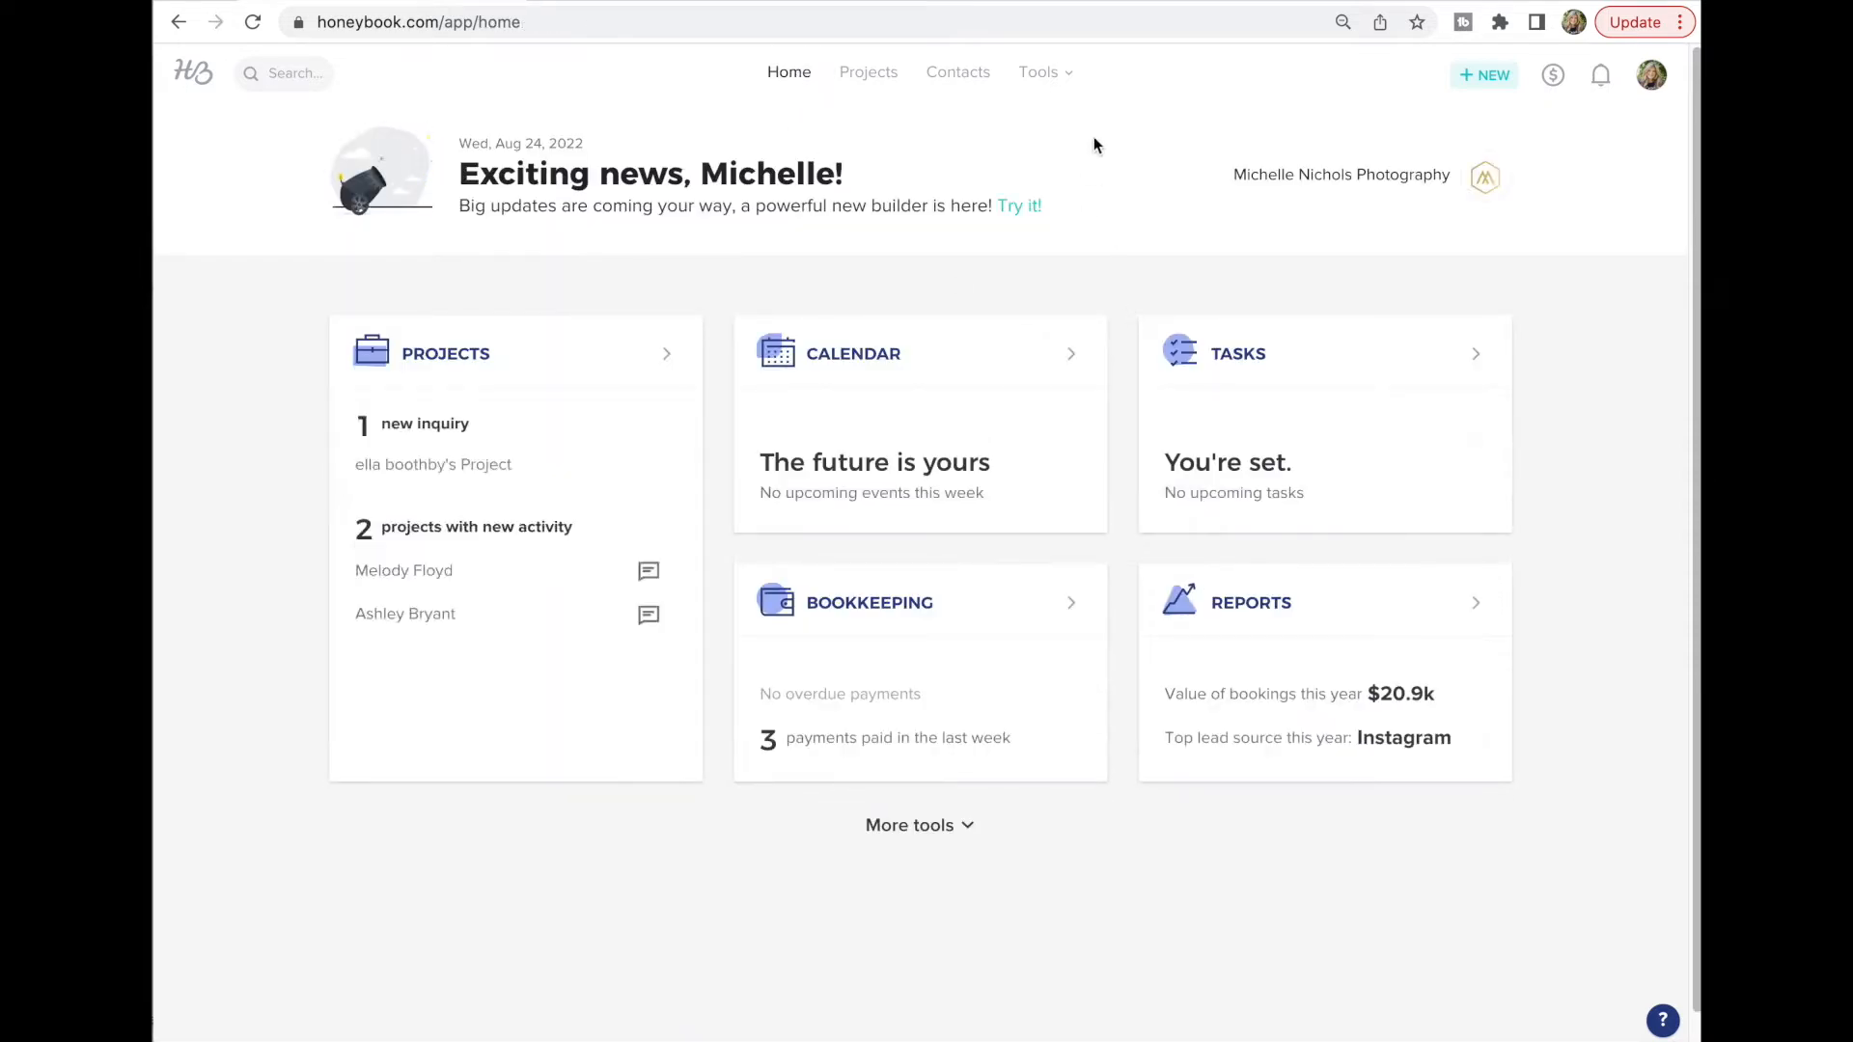
pyautogui.click(1046, 75)
pyautogui.click(610, 183)
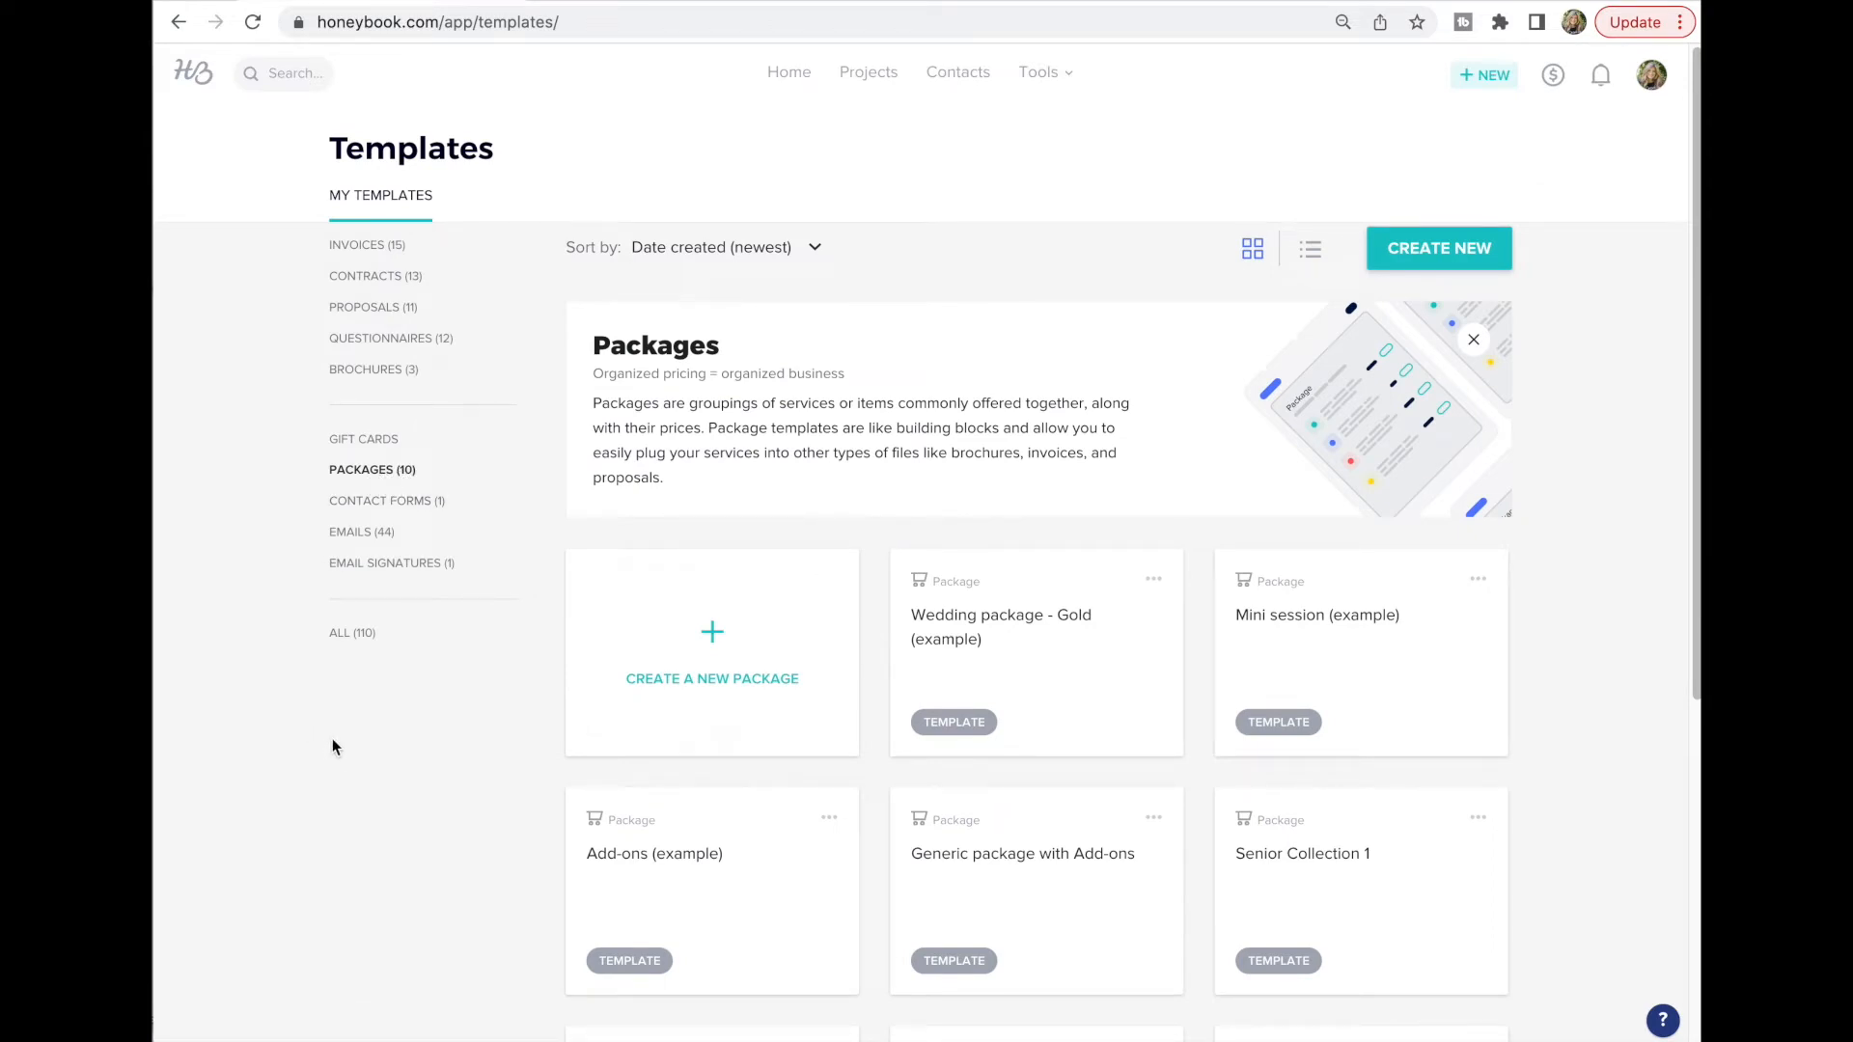
pyautogui.scroll(-3, 386, 632)
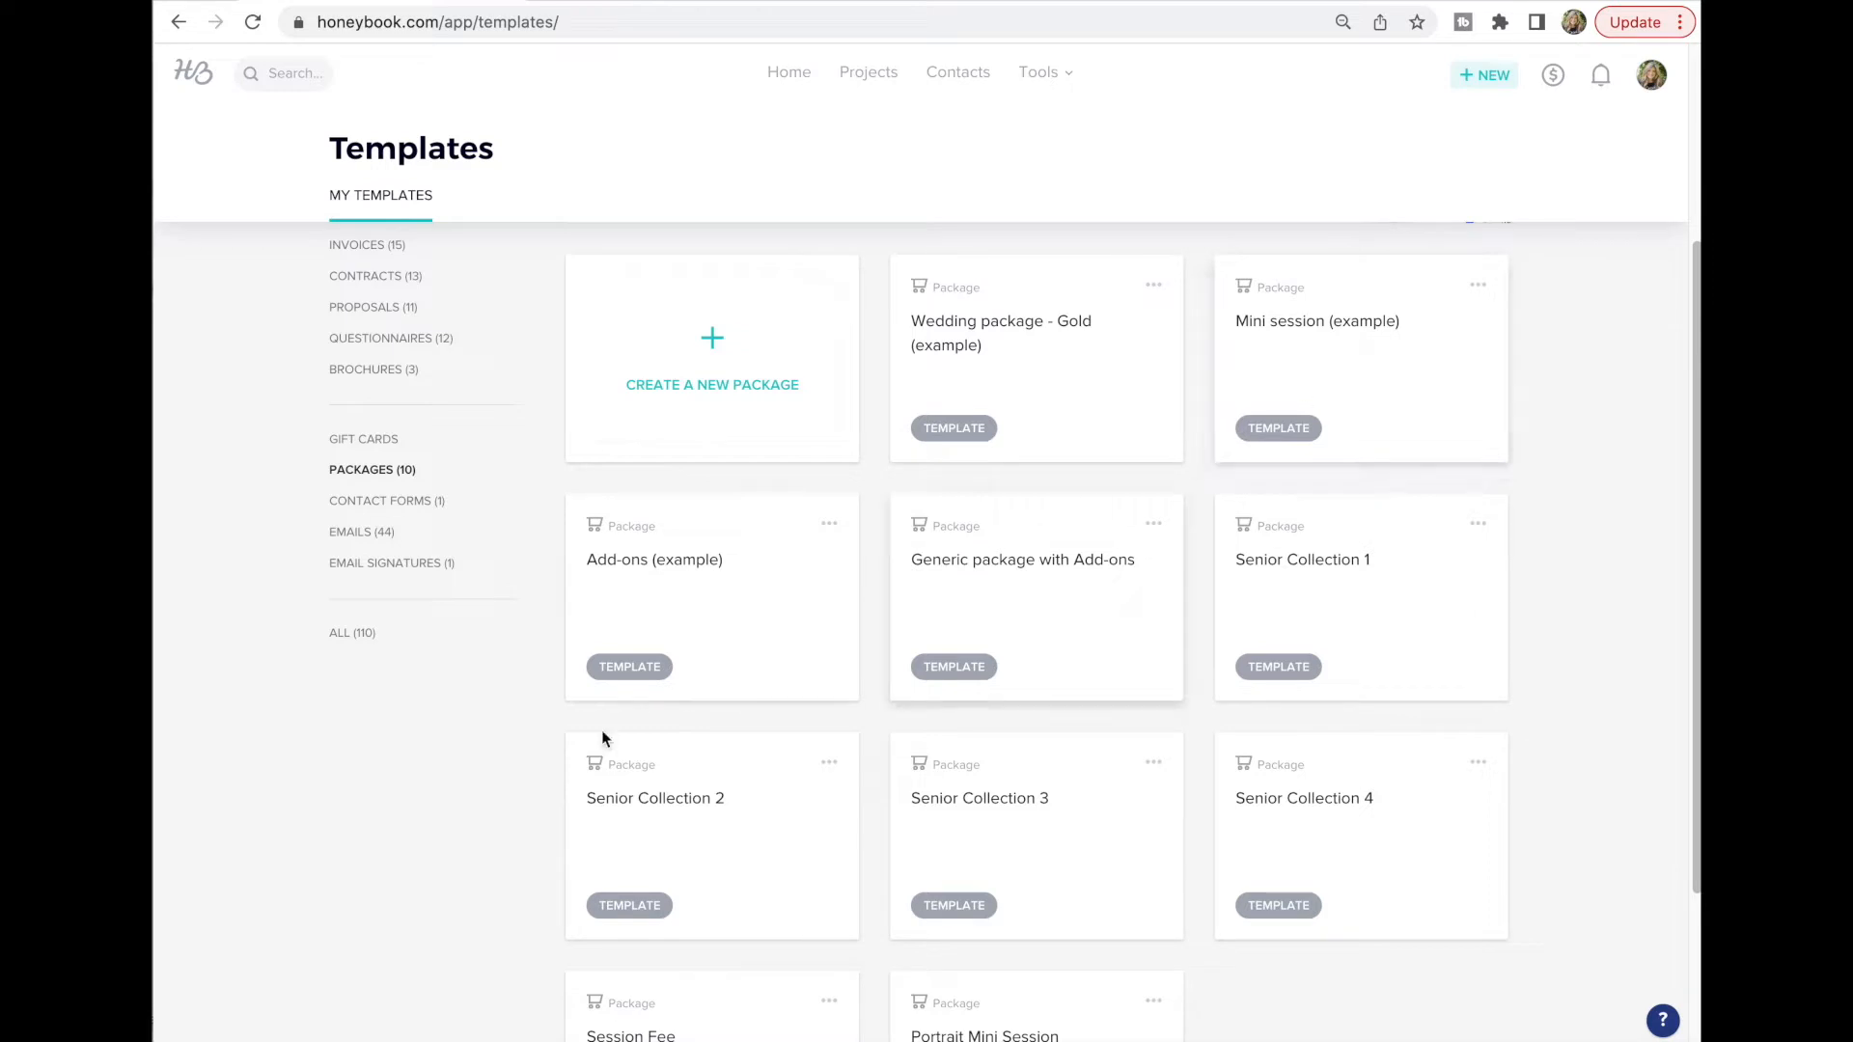
pyautogui.scroll(3, 482, 851)
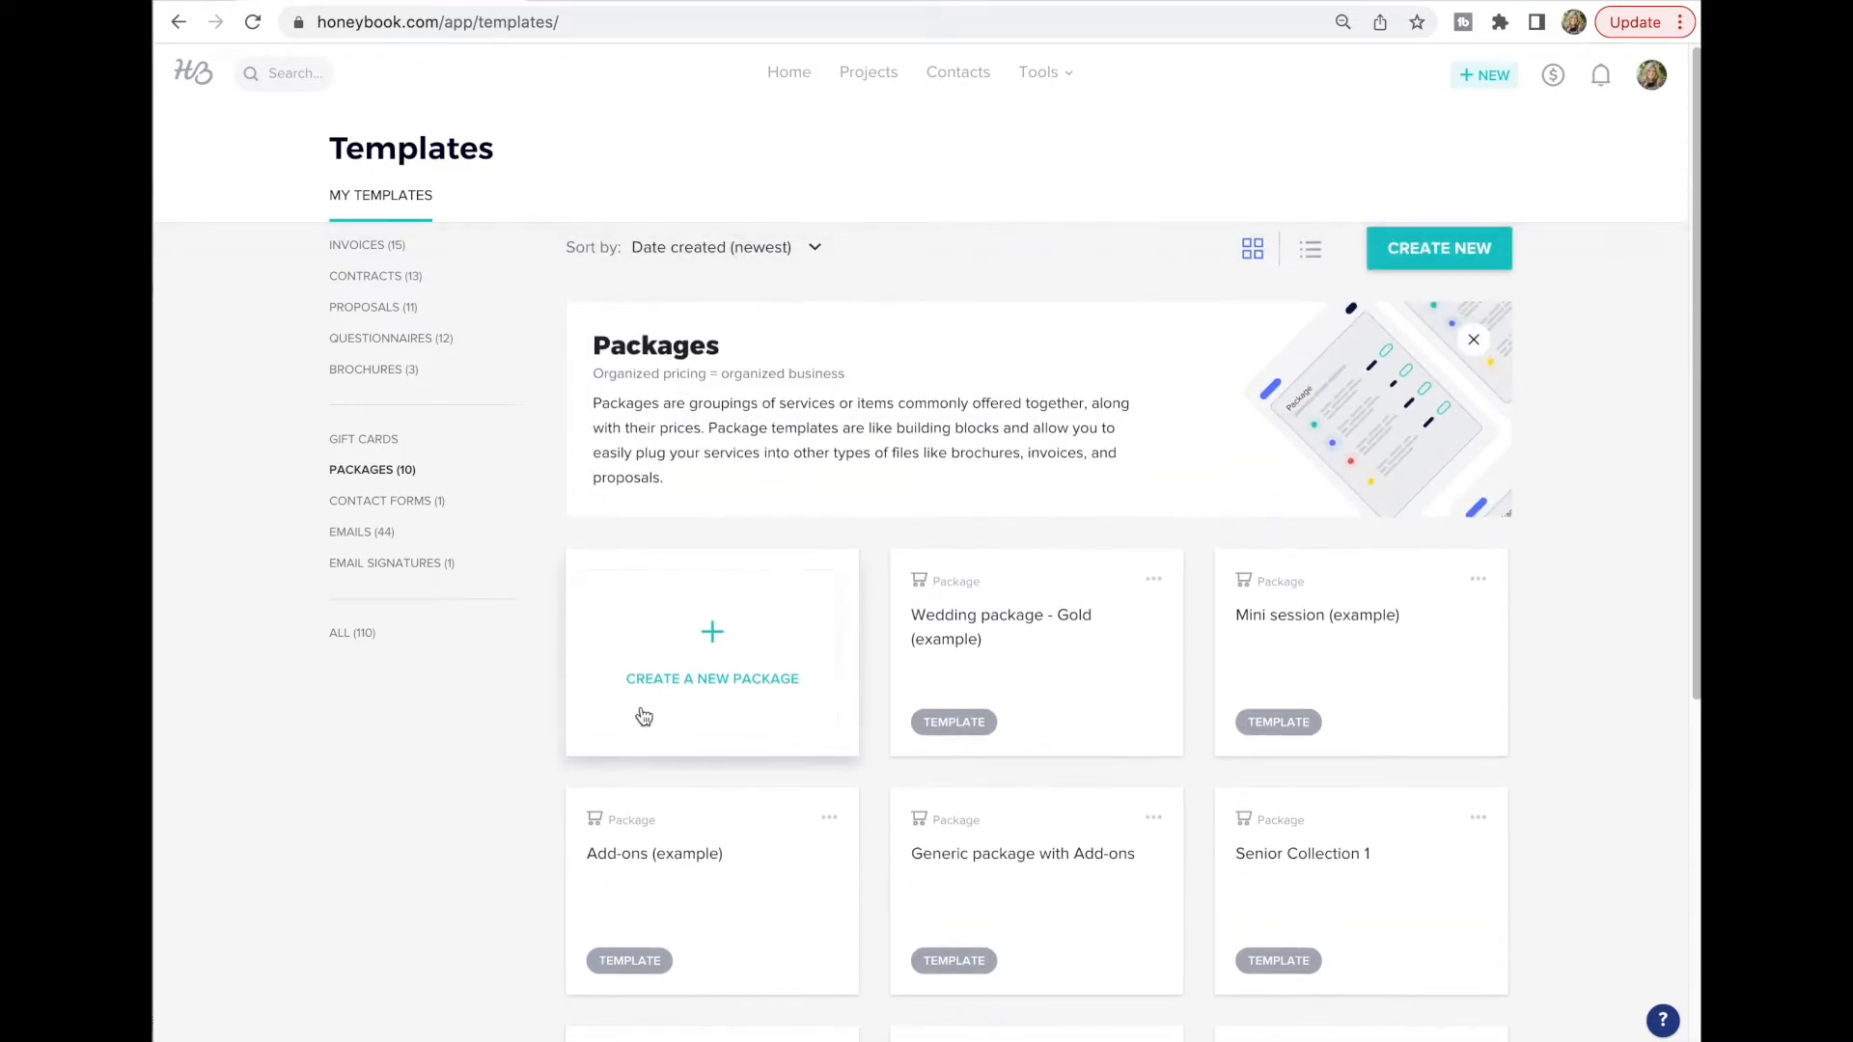
pyautogui.click(664, 674)
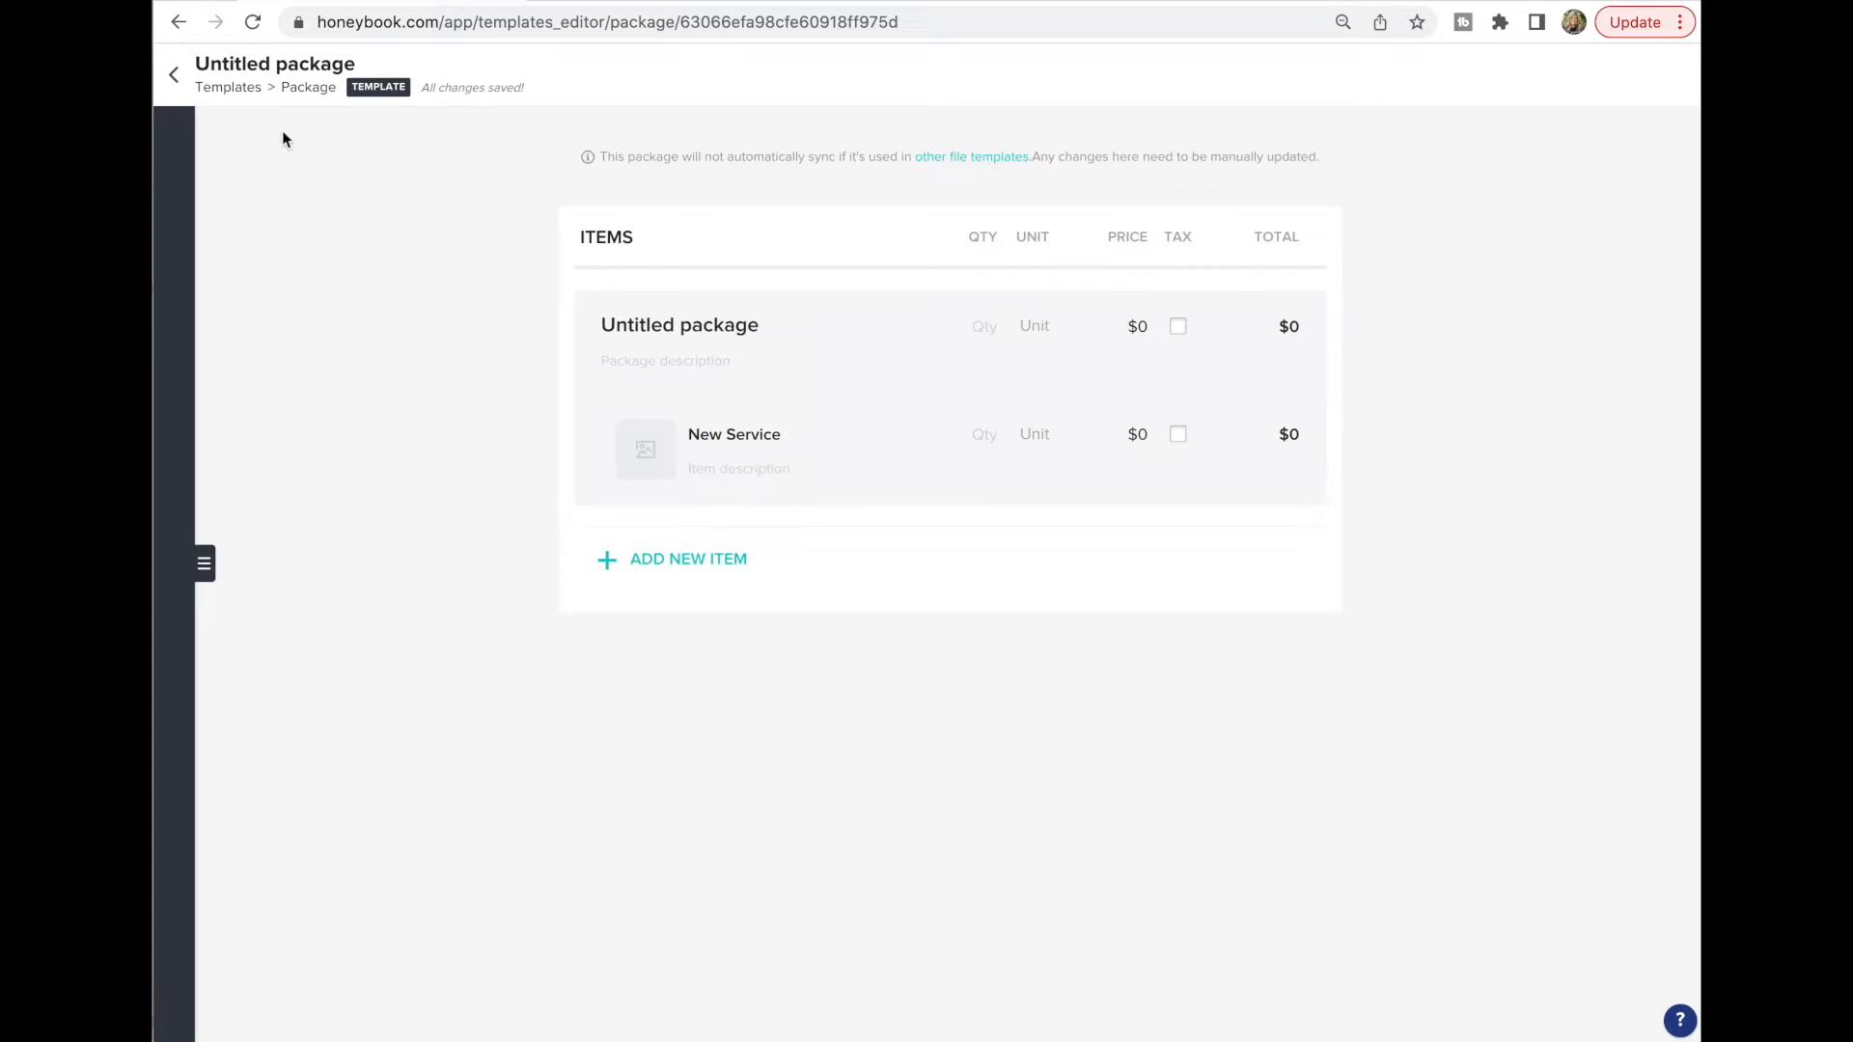
# Name the new package "test senior collection 1"
pyautogui.click(319, 61)
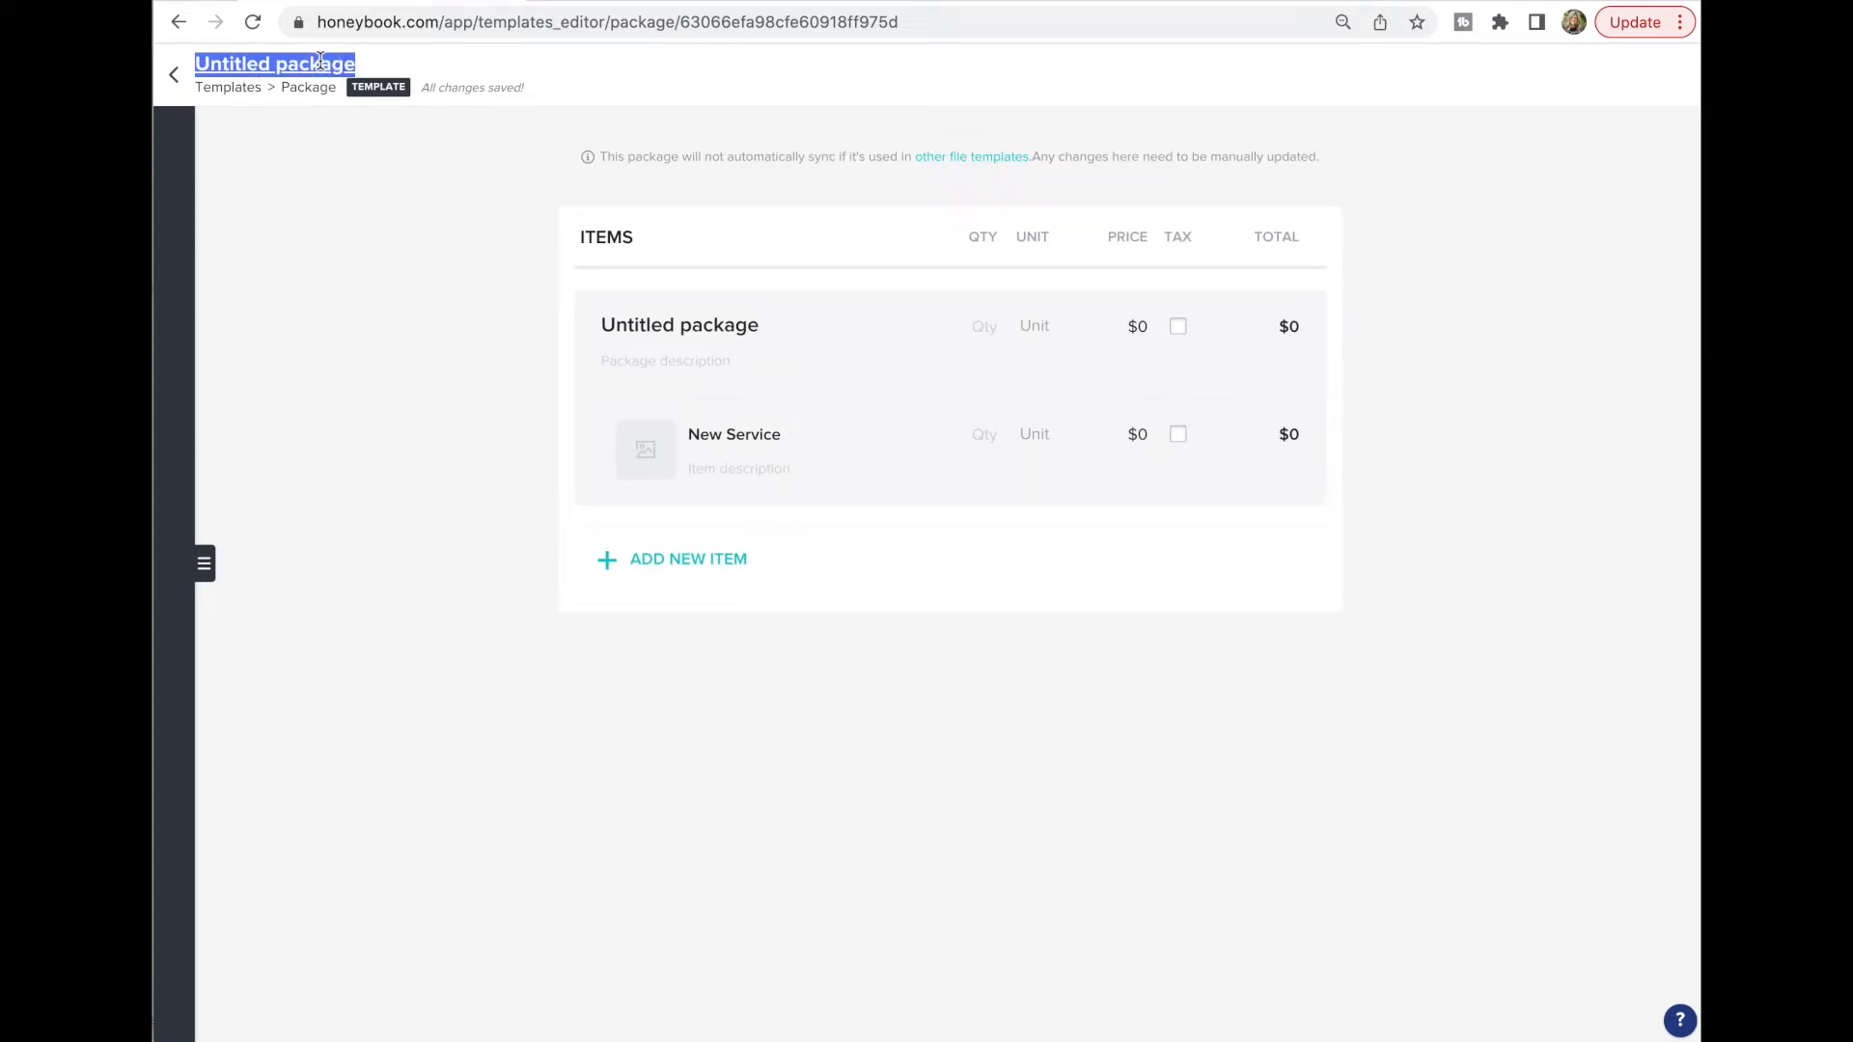
pyautogui.press('BackSpace')
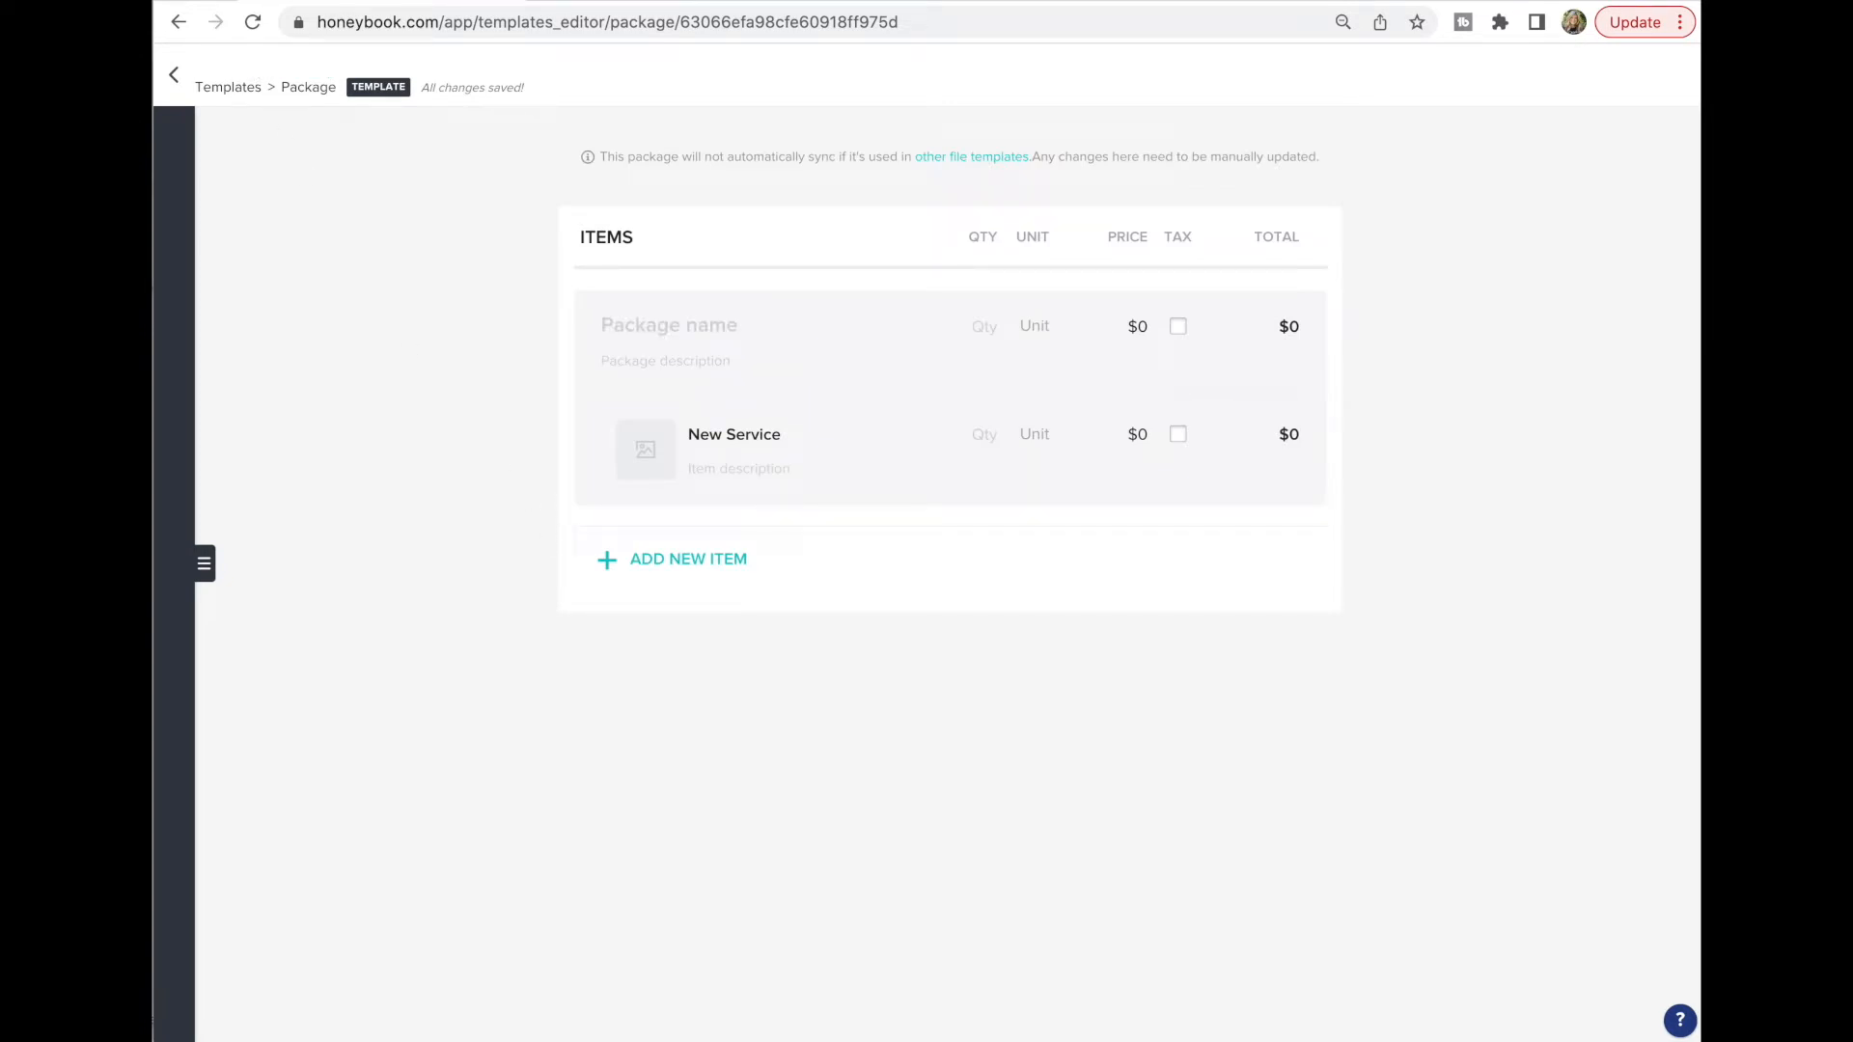
pyautogui.write('test senior col')
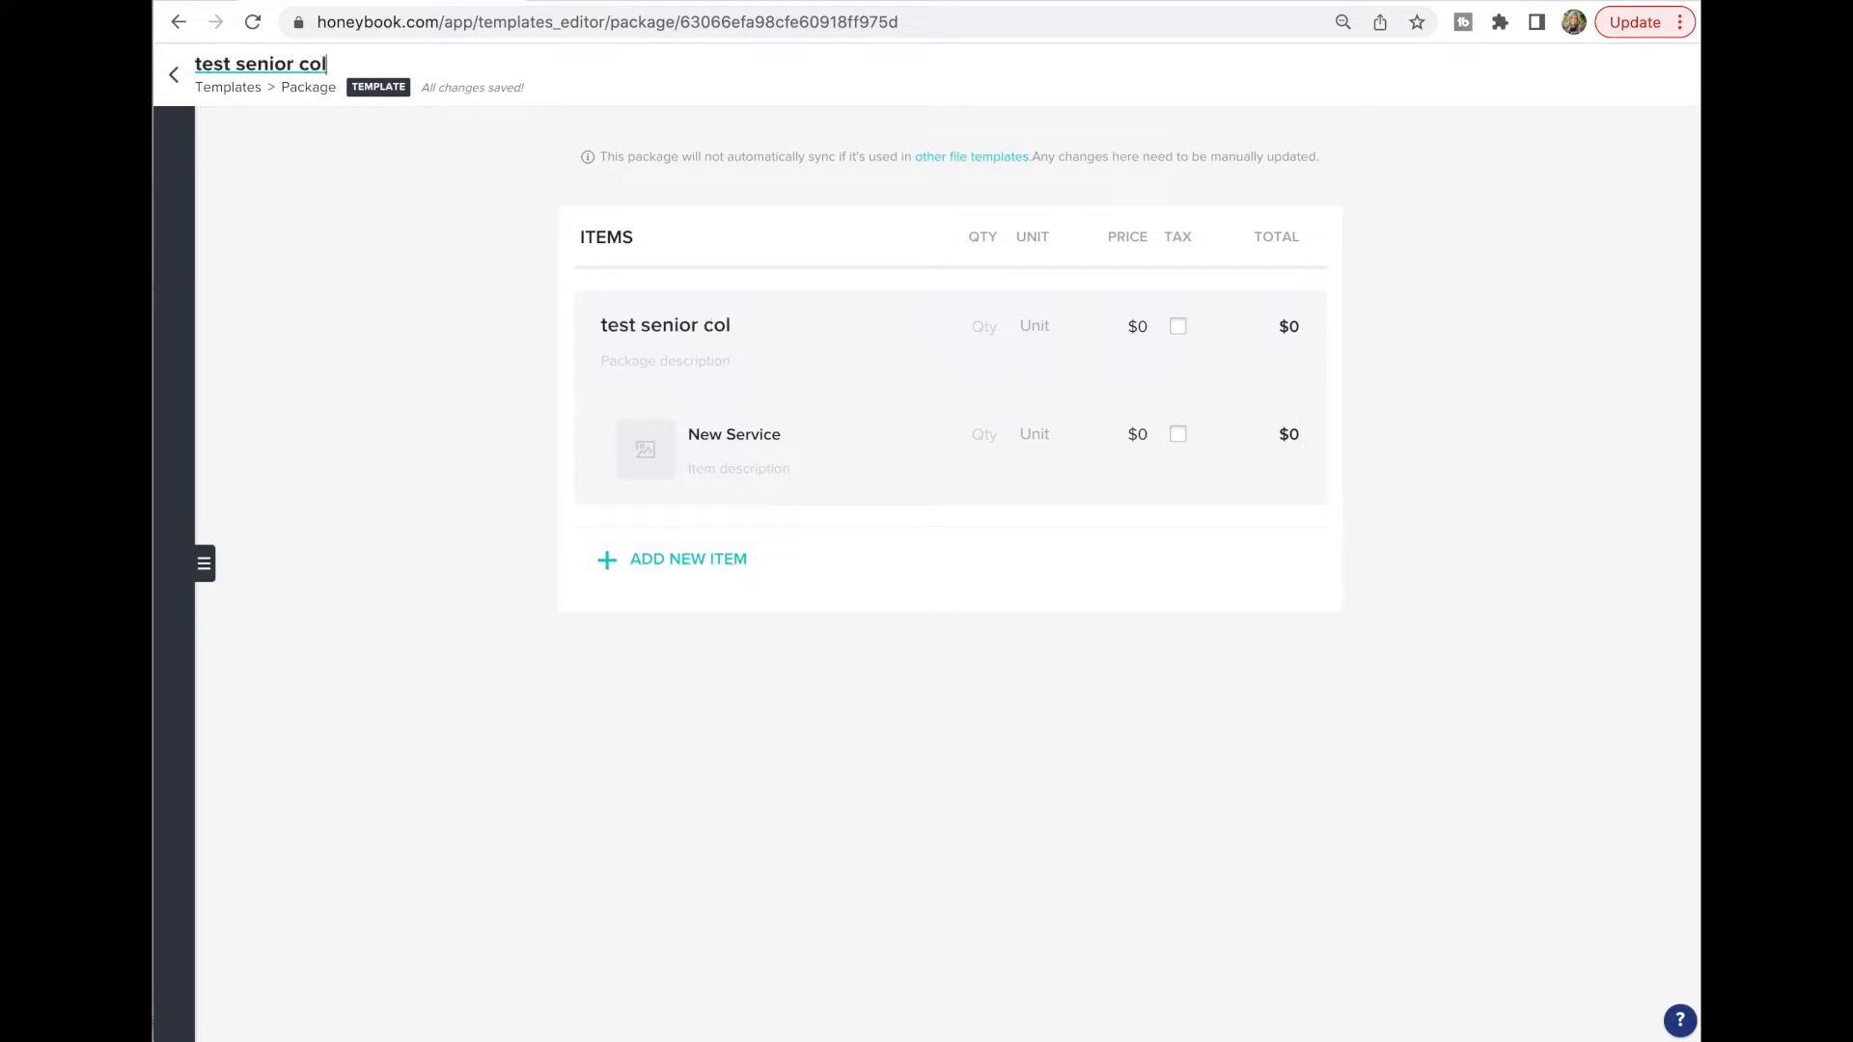
pyautogui.write('lection 1')
pyautogui.click(425, 329)
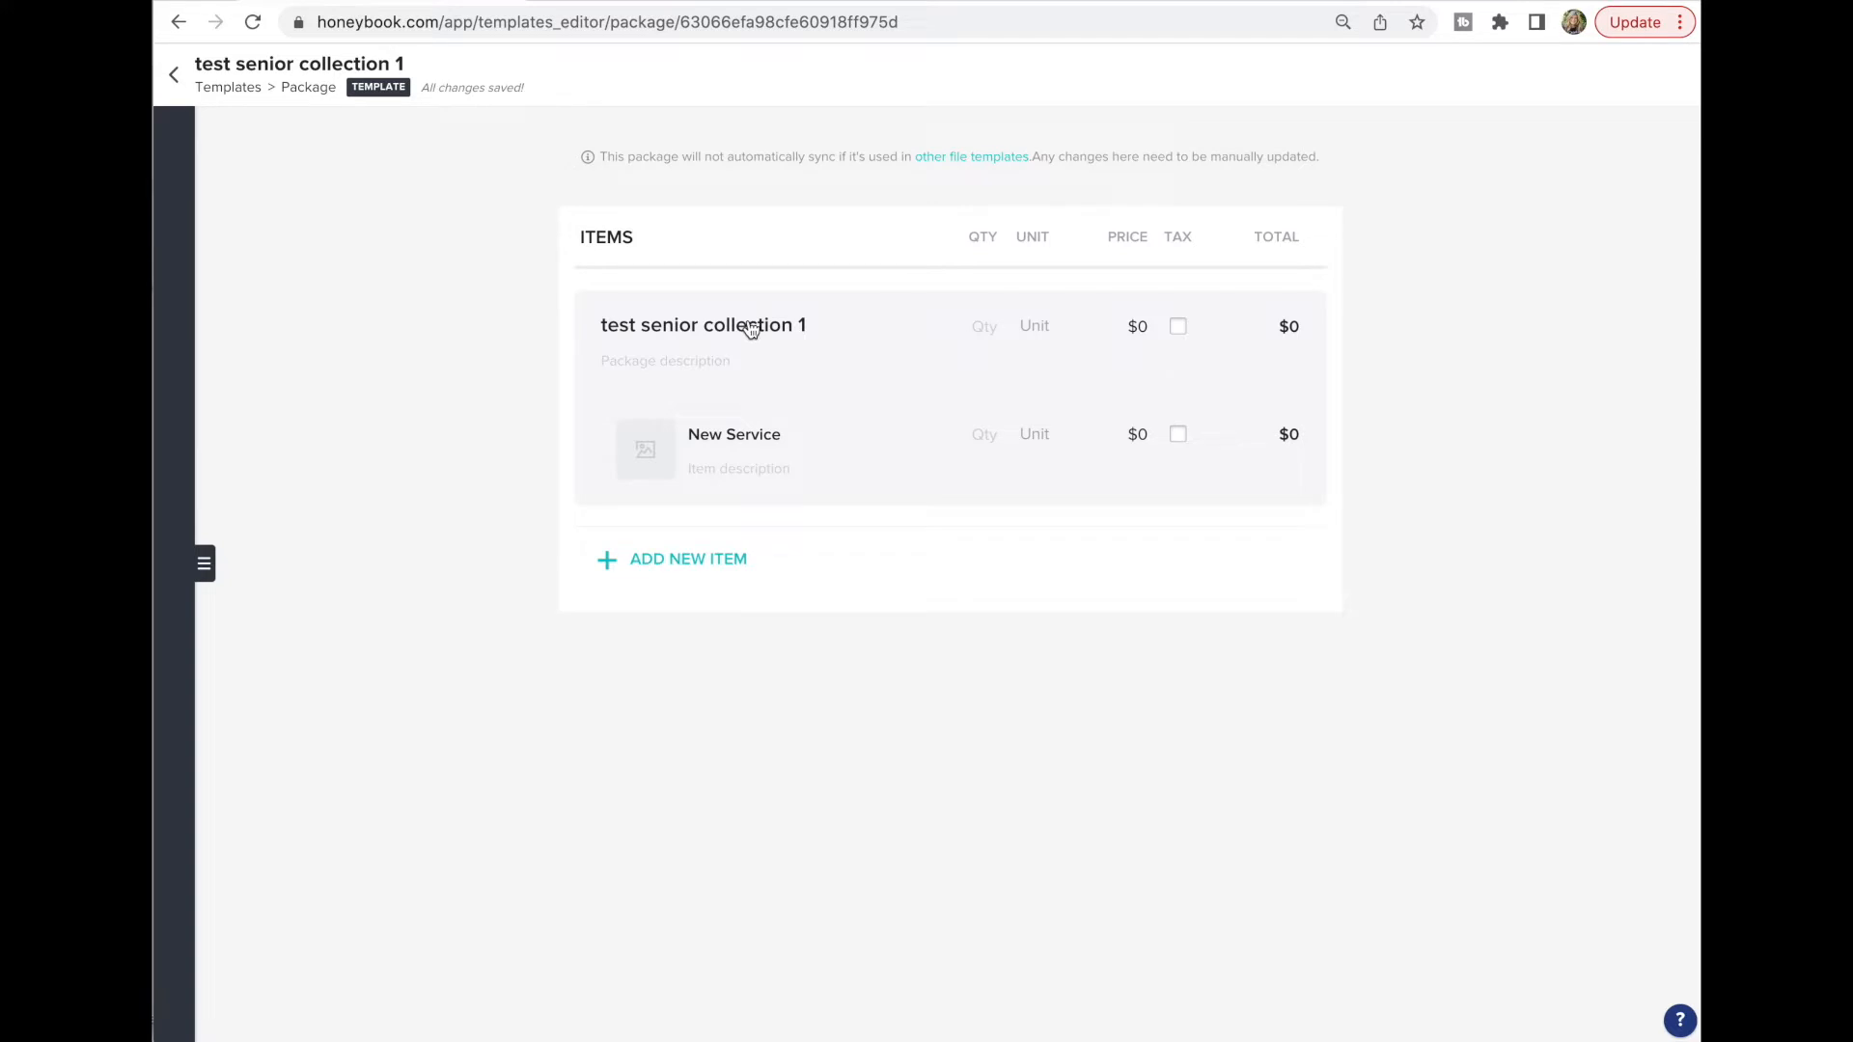
# Enter the package description as three dashed lines: 3 outfits, 2 locations, Online Gallery of Digital Images to Download
pyautogui.click(700, 371)
pyautogui.write('- 3 outfits')
pyautogui.press('Return')
pyautogui.write('- 2 locations')
pyautogui.press('Return')
pyautogui.write('- ONl')
pyautogui.press('BackSpace')
pyautogui.write('nline Gallery of Digital Images to Downlo')
pyautogui.press('BackSpace')
pyautogui.press('BackSpace')
pyautogui.press('BackSpace')
pyautogui.press('BackSpace')
pyautogui.write('wnload')
pyautogui.click(1397, 375)
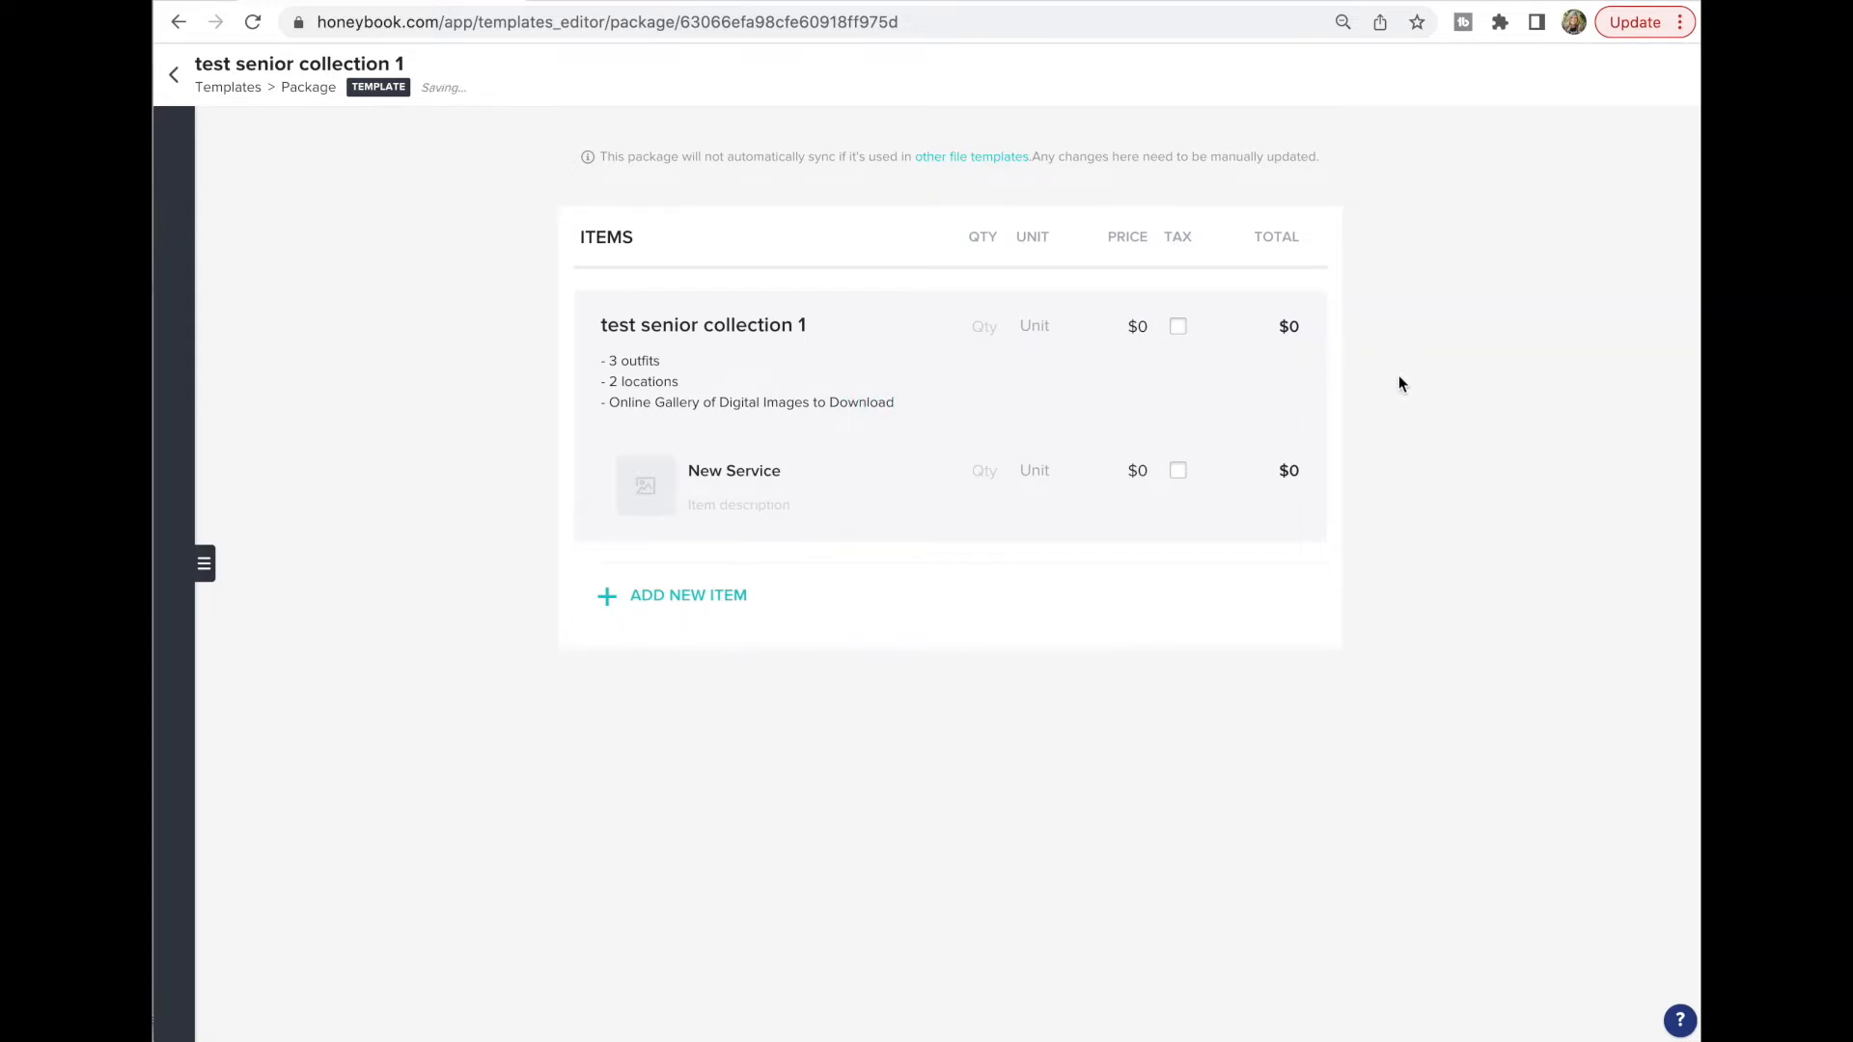
# Set the package price to $500 without tax and delete the New Service item beneath it
pyautogui.click(1042, 338)
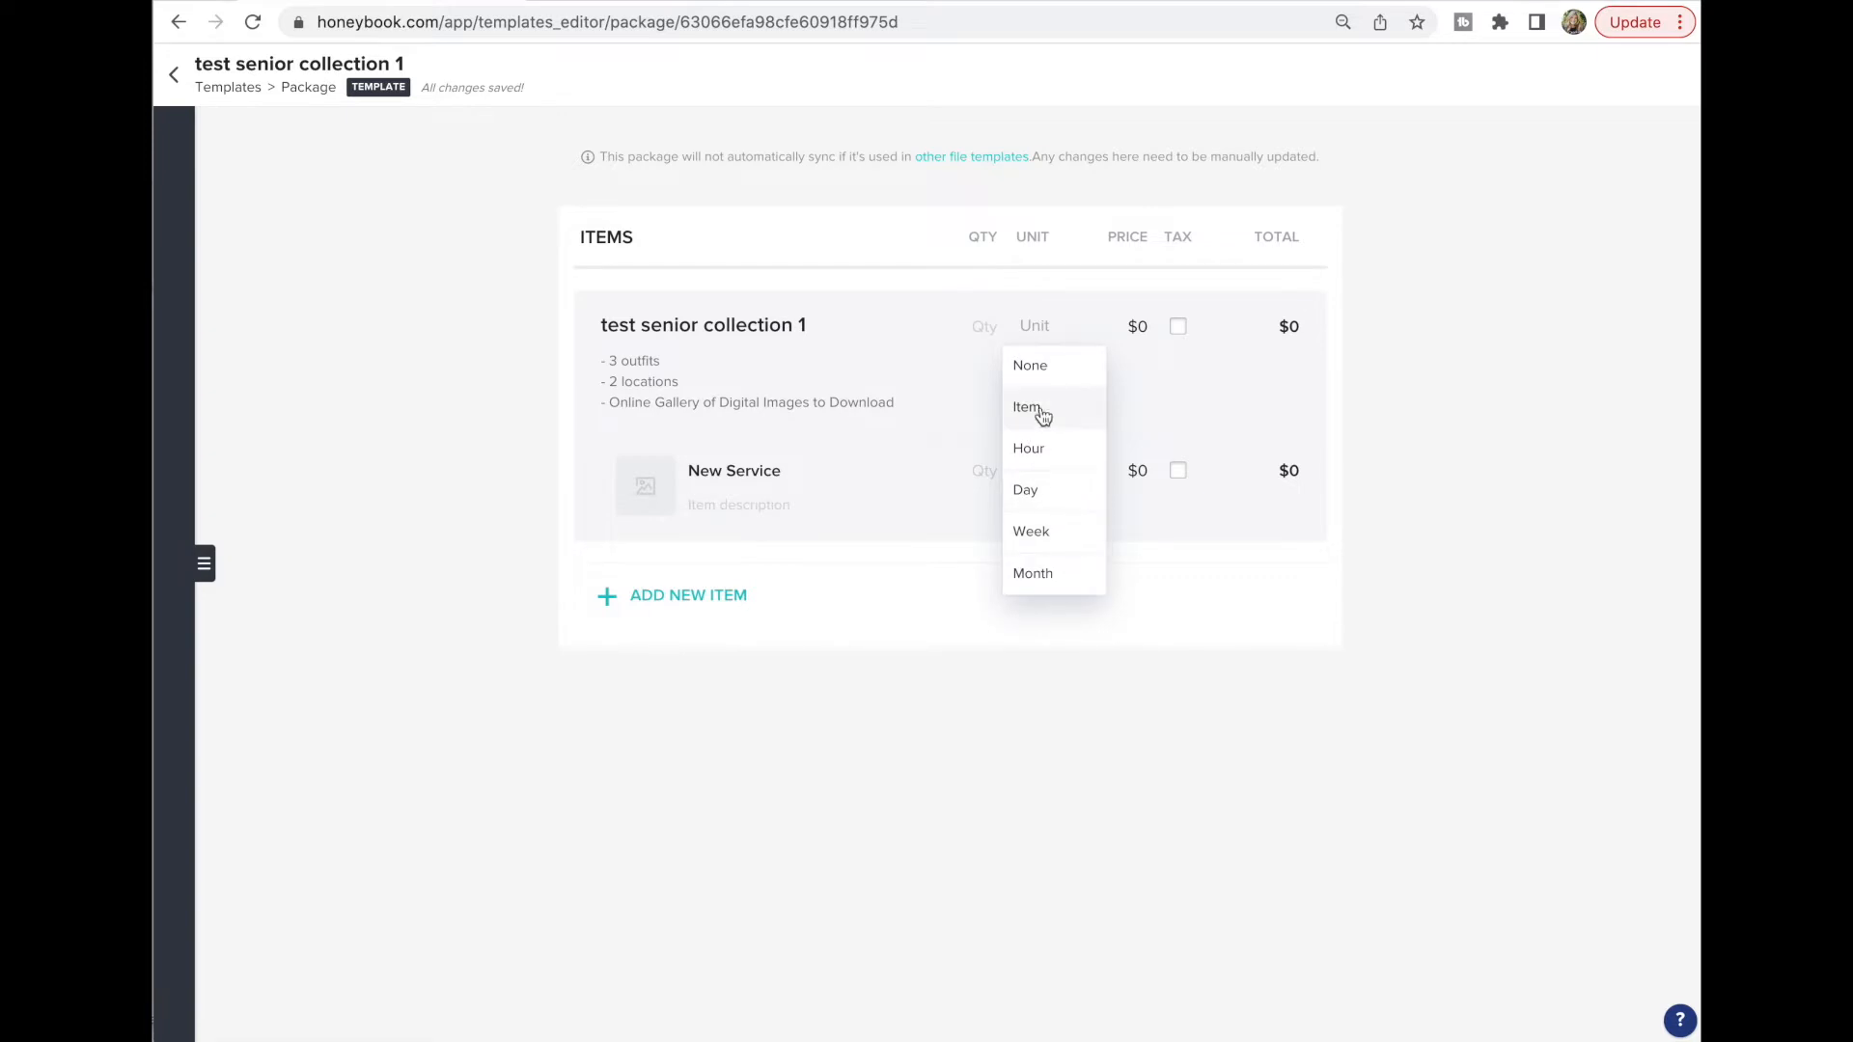
pyautogui.click(937, 309)
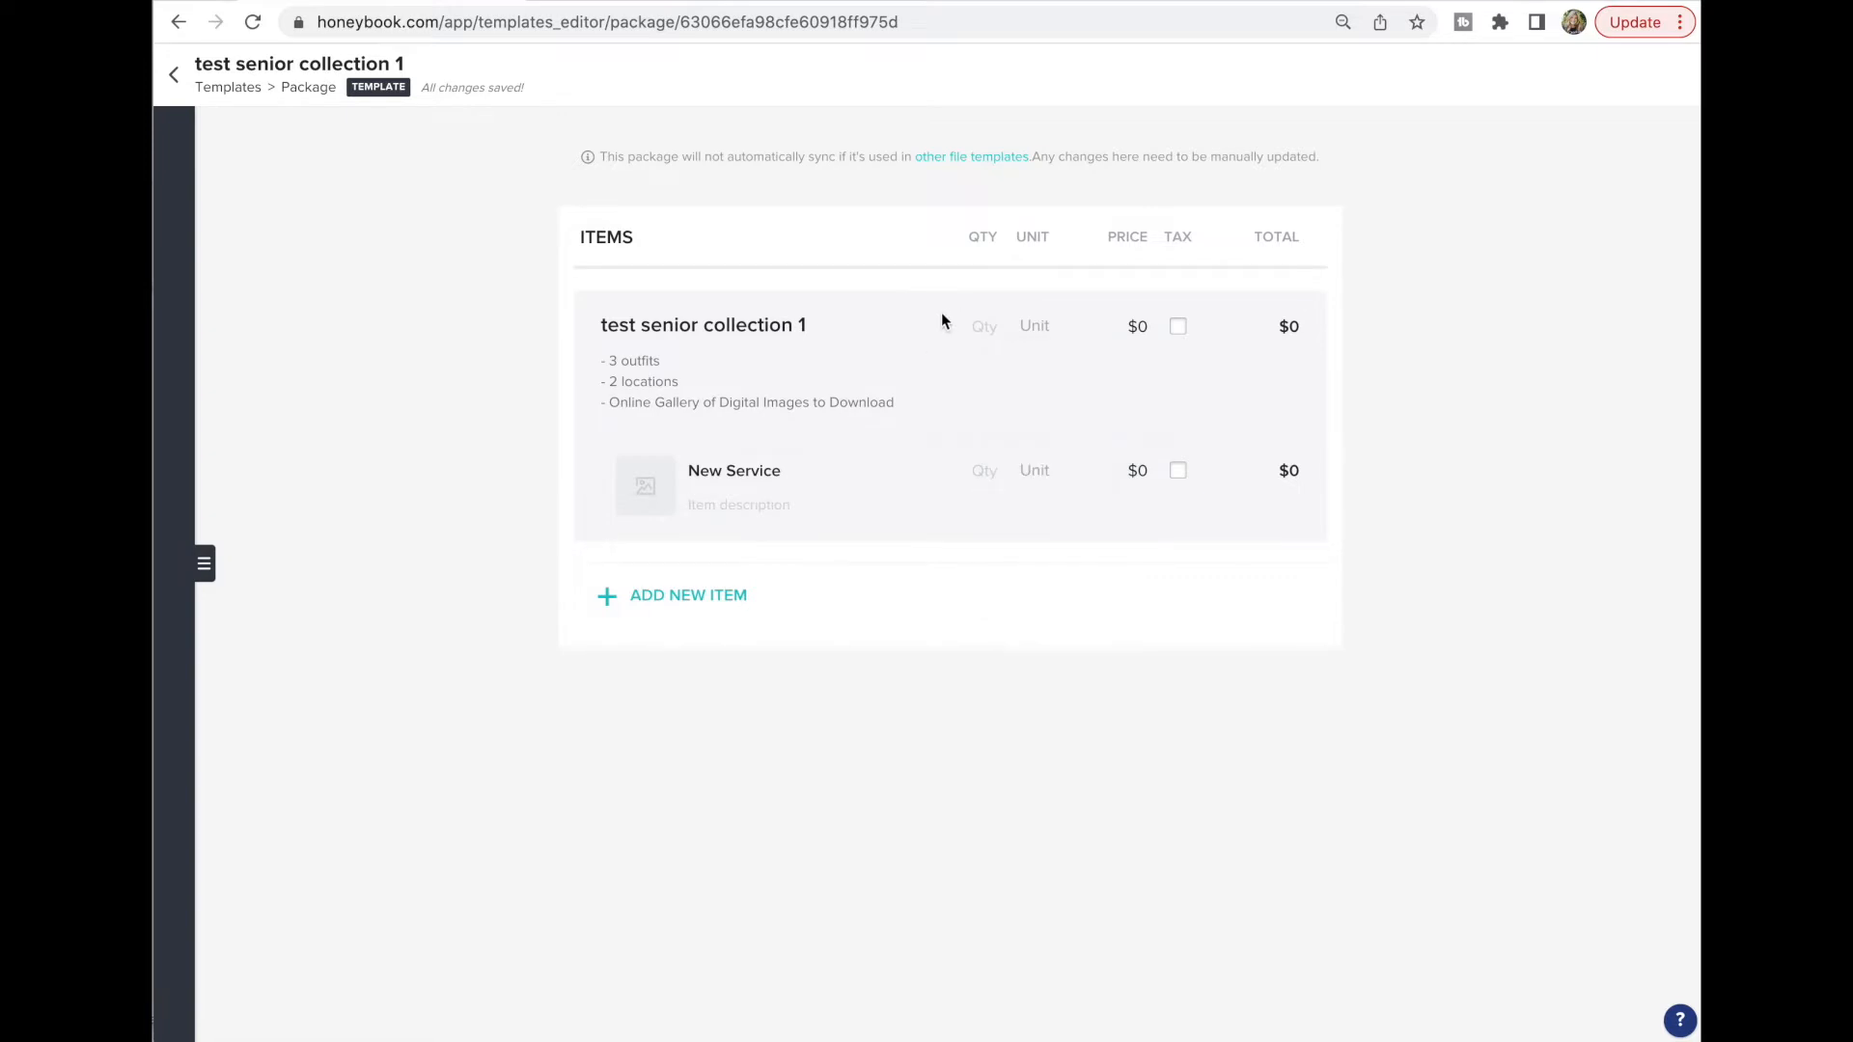
pyautogui.click(1145, 335)
pyautogui.press('BackSpace')
pyautogui.write('500')
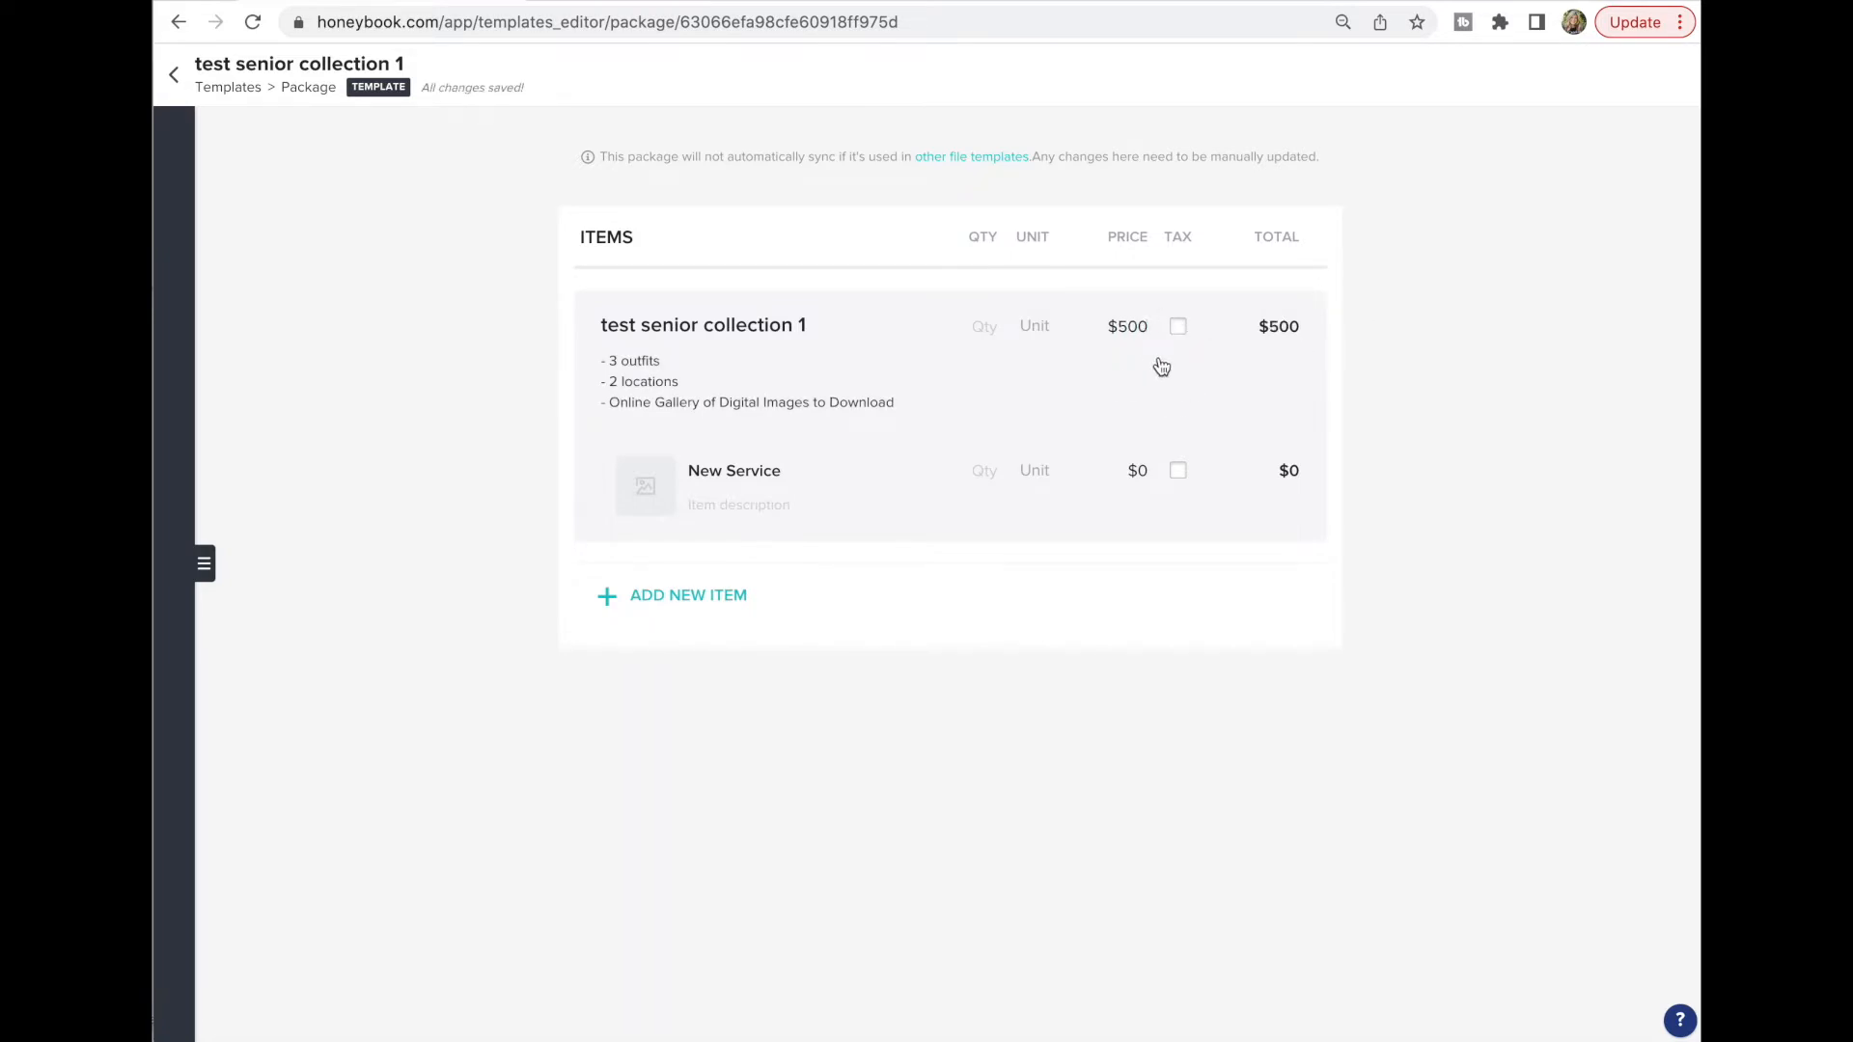
pyautogui.click(1179, 331)
pyautogui.click(1178, 329)
pyautogui.click(1328, 485)
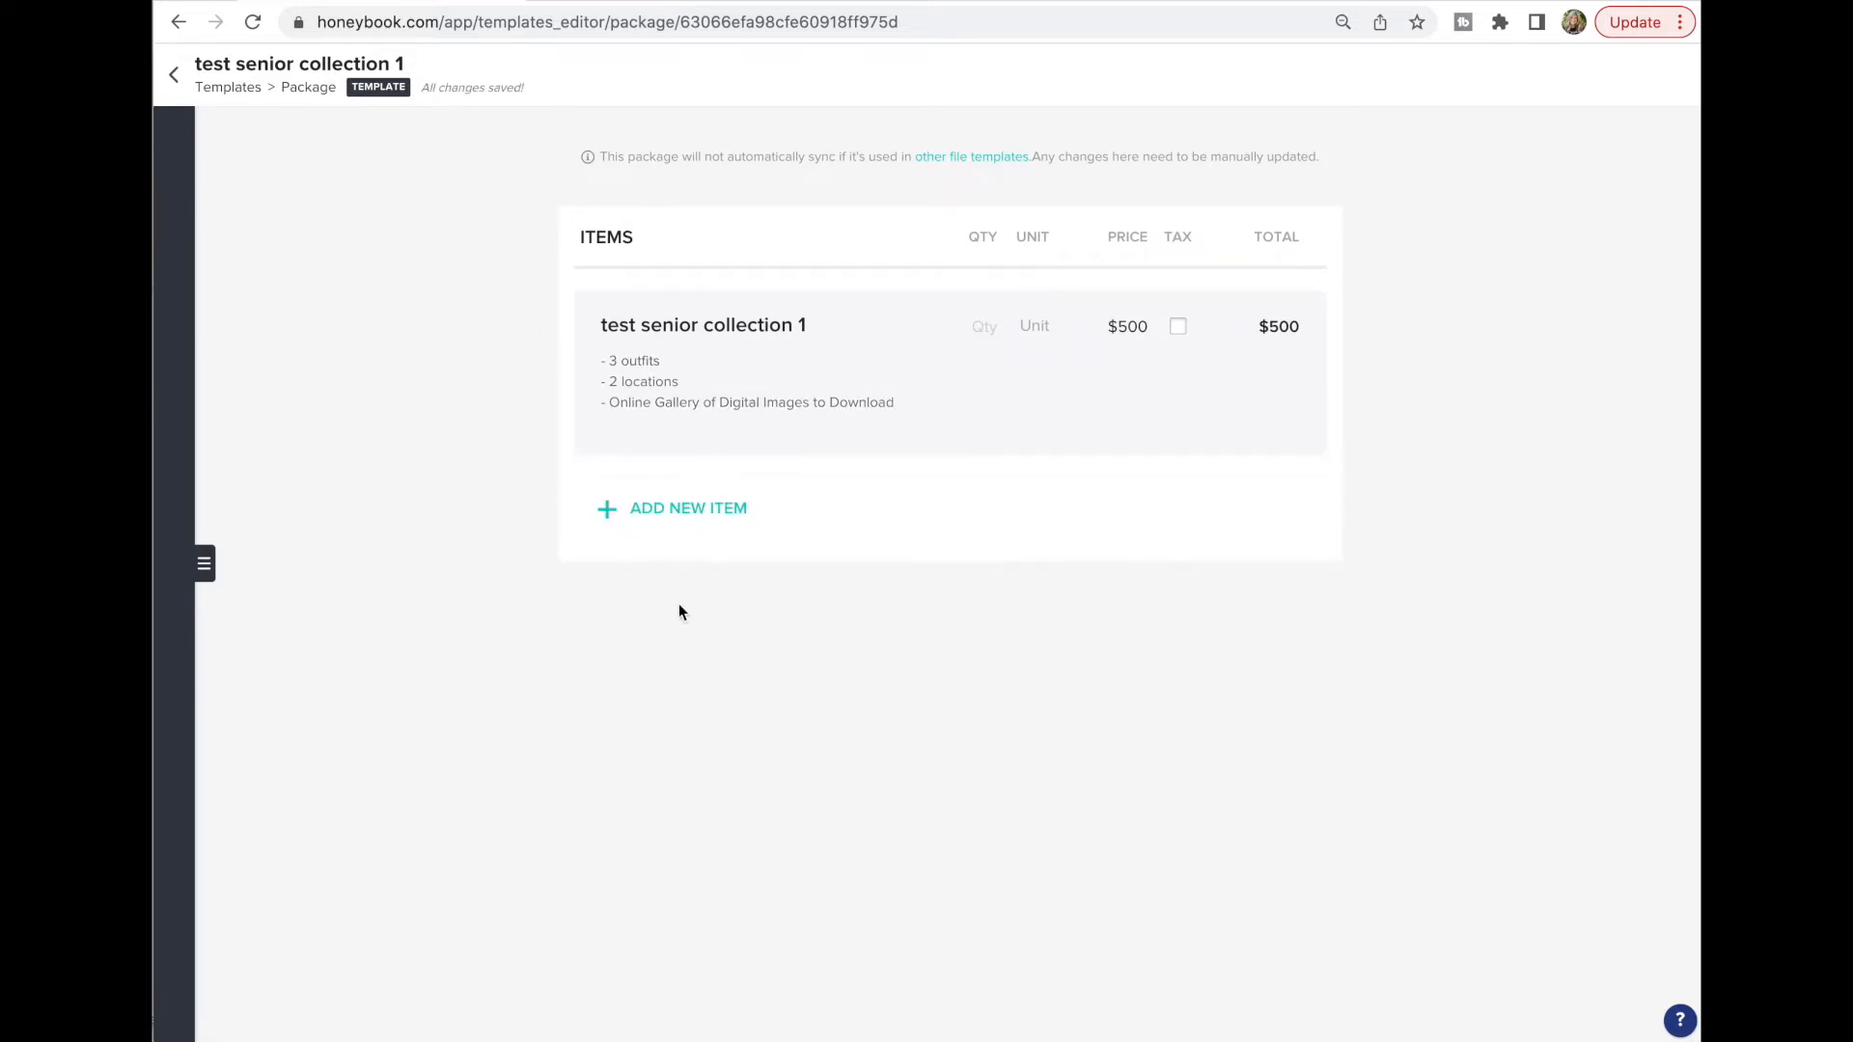
# Clear the package description and add a service item named "Professional Retouching" instead
pyautogui.click(662, 510)
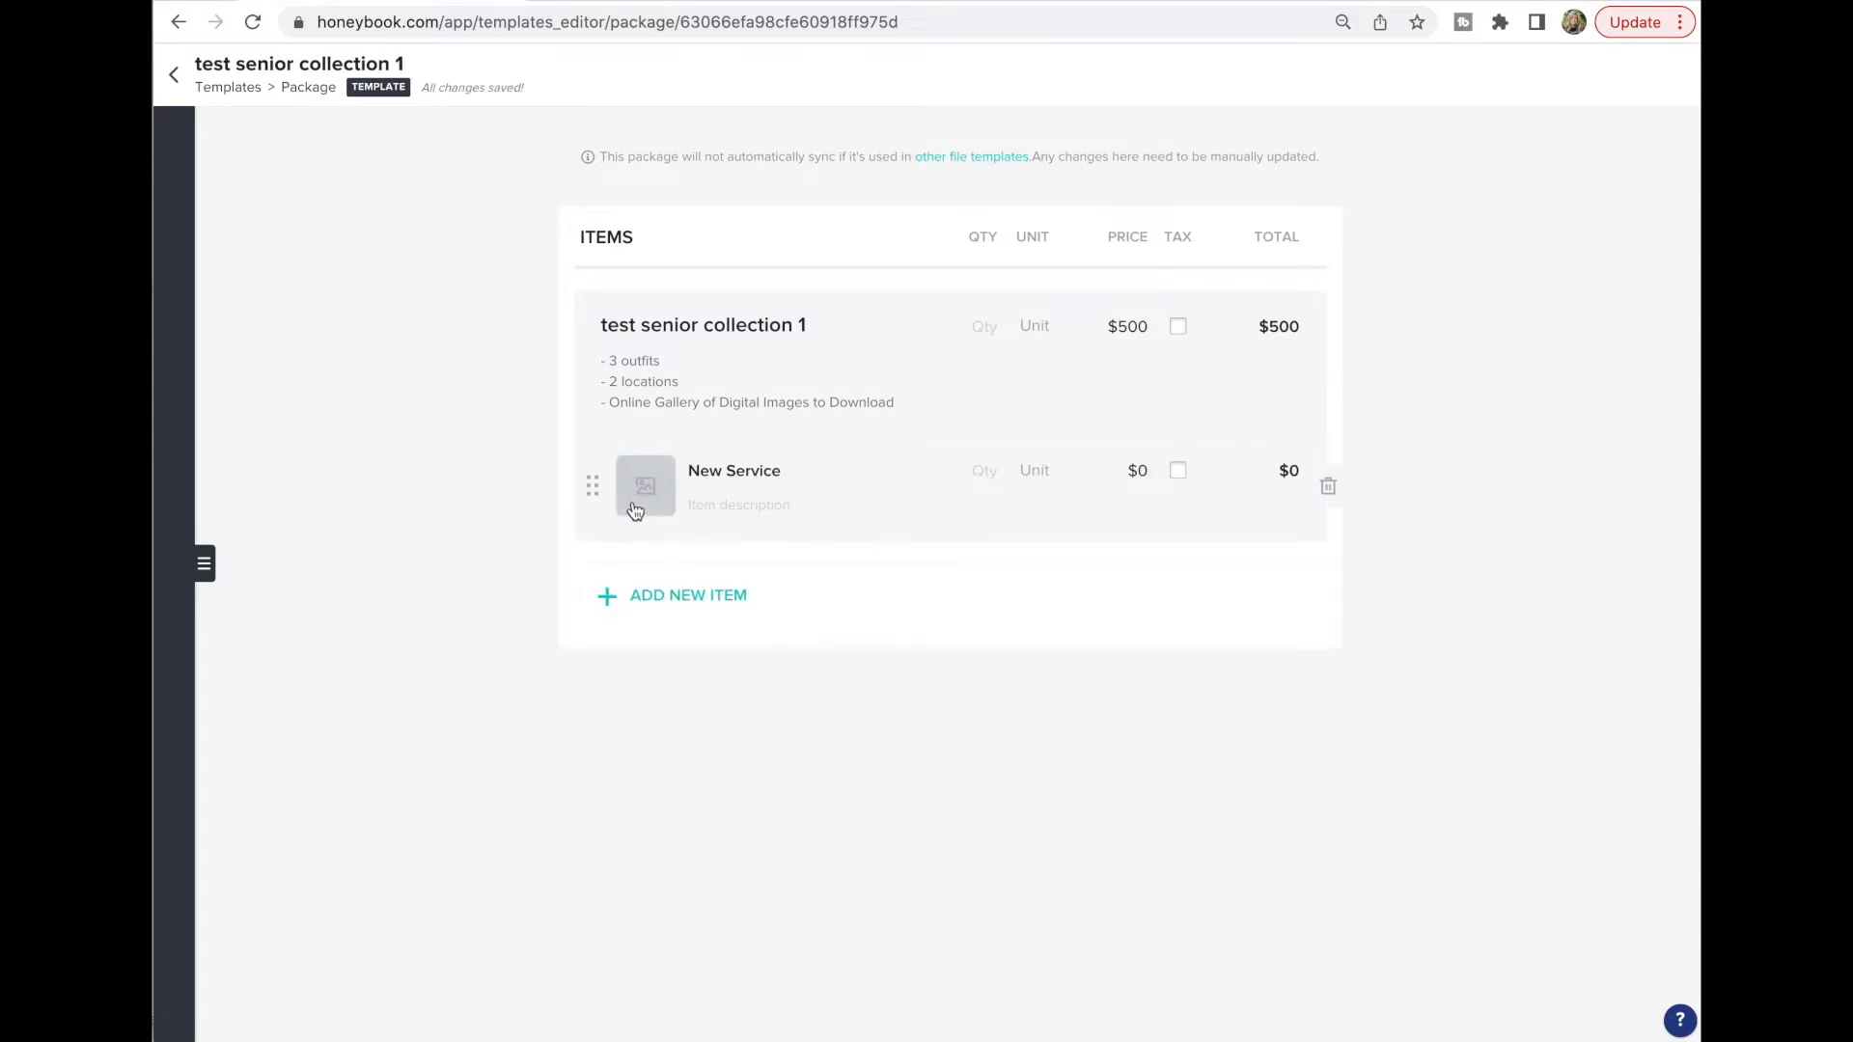
pyautogui.tripleClick(783, 397)
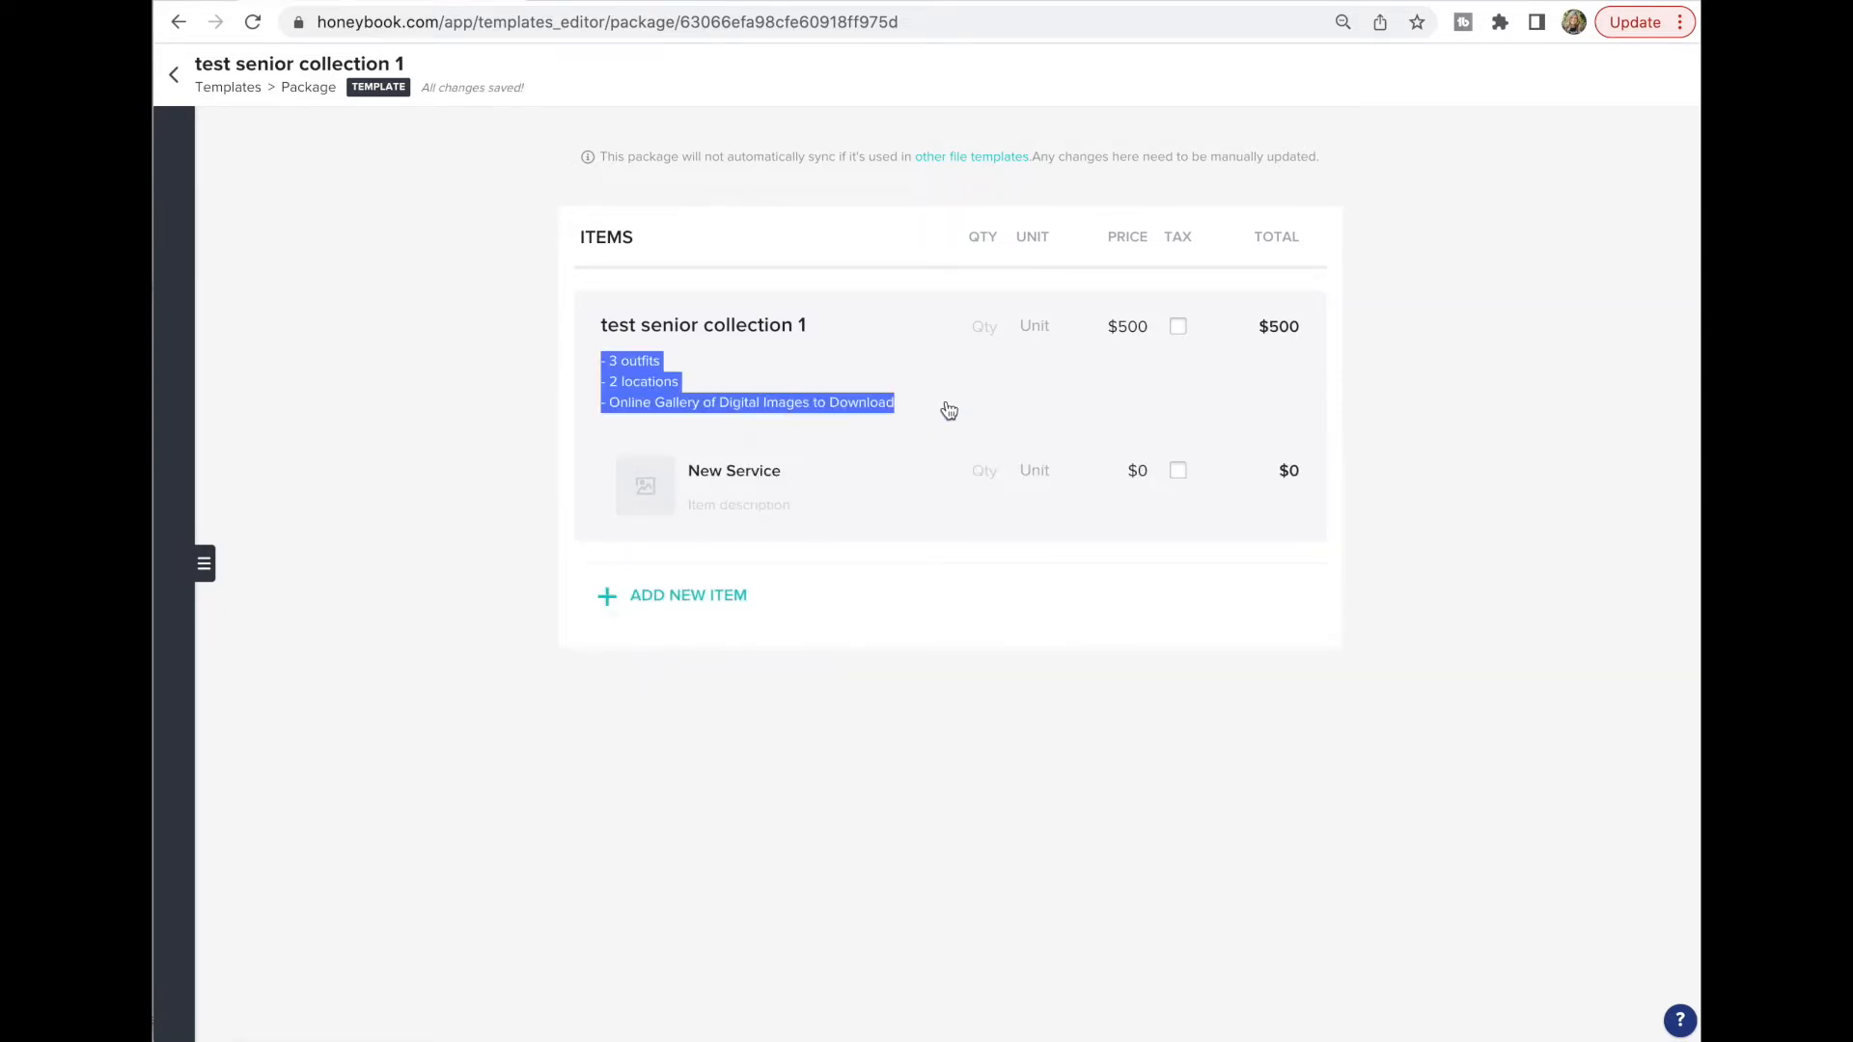
pyautogui.press('BackSpace')
pyautogui.click(782, 446)
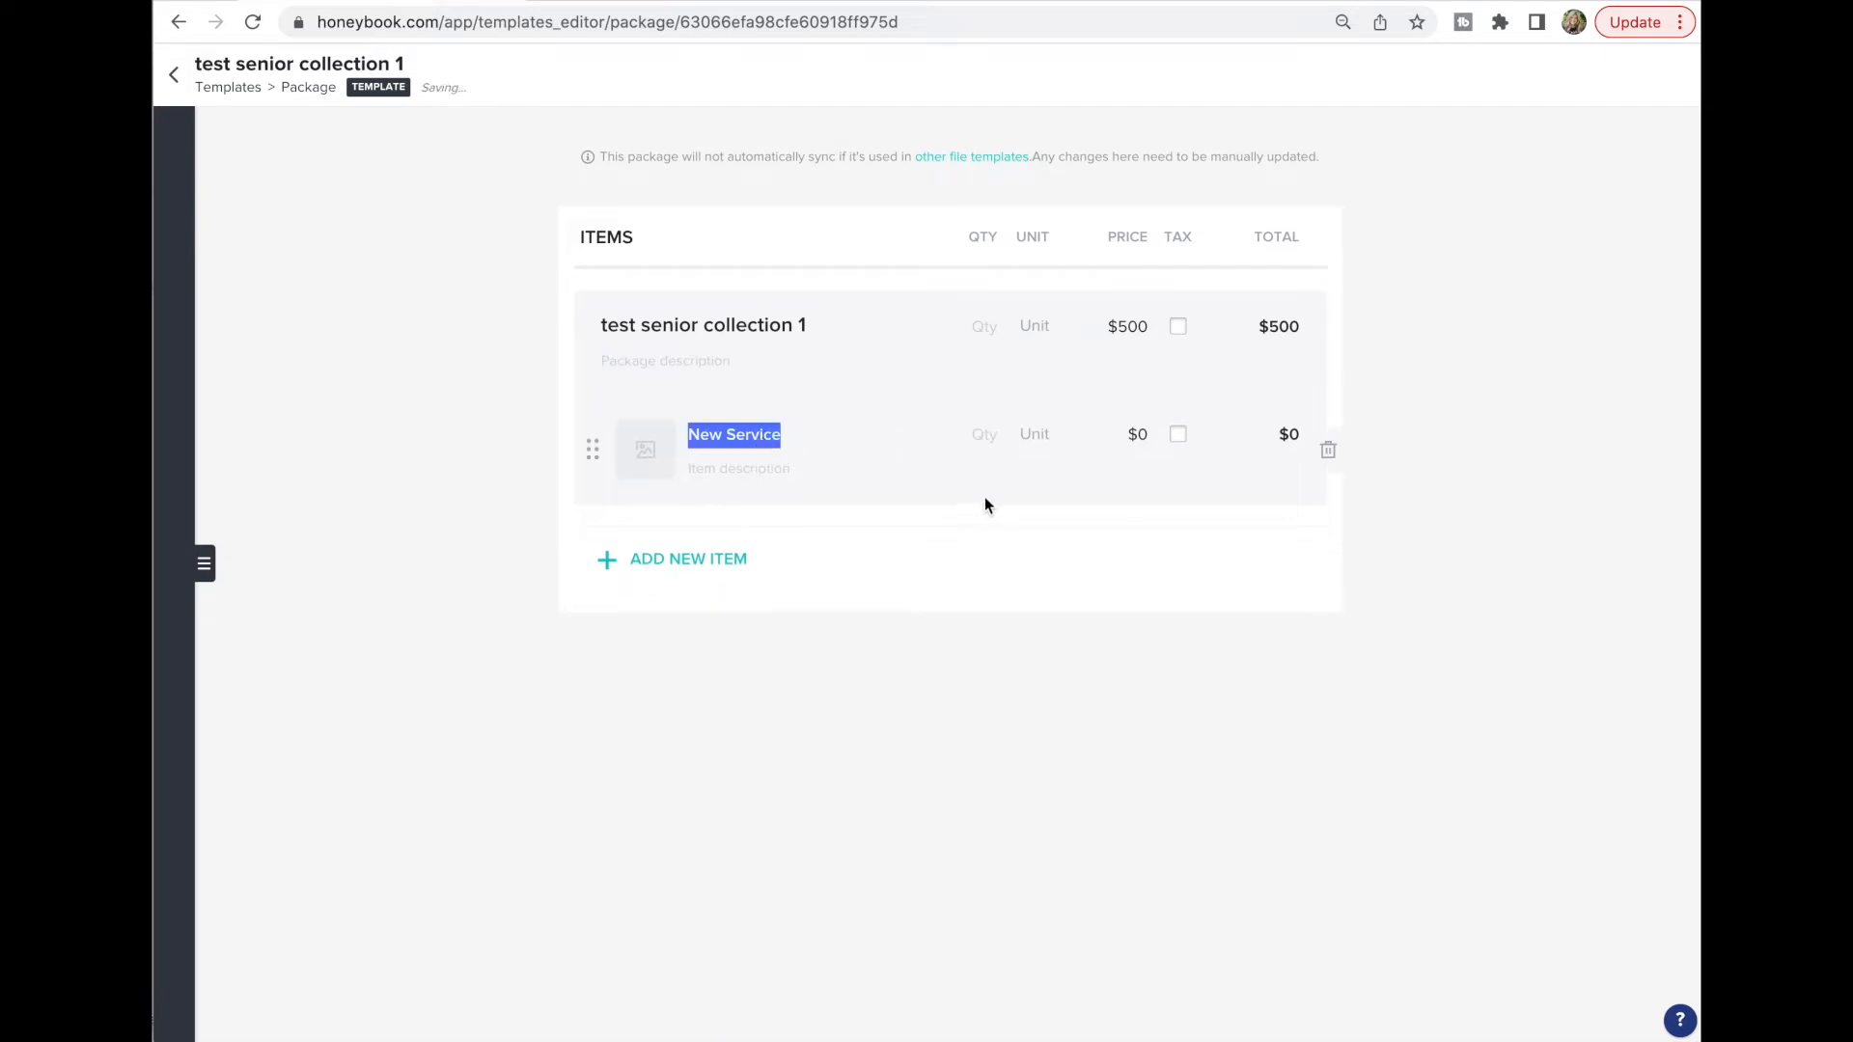
pyautogui.write('Professional Retouching')
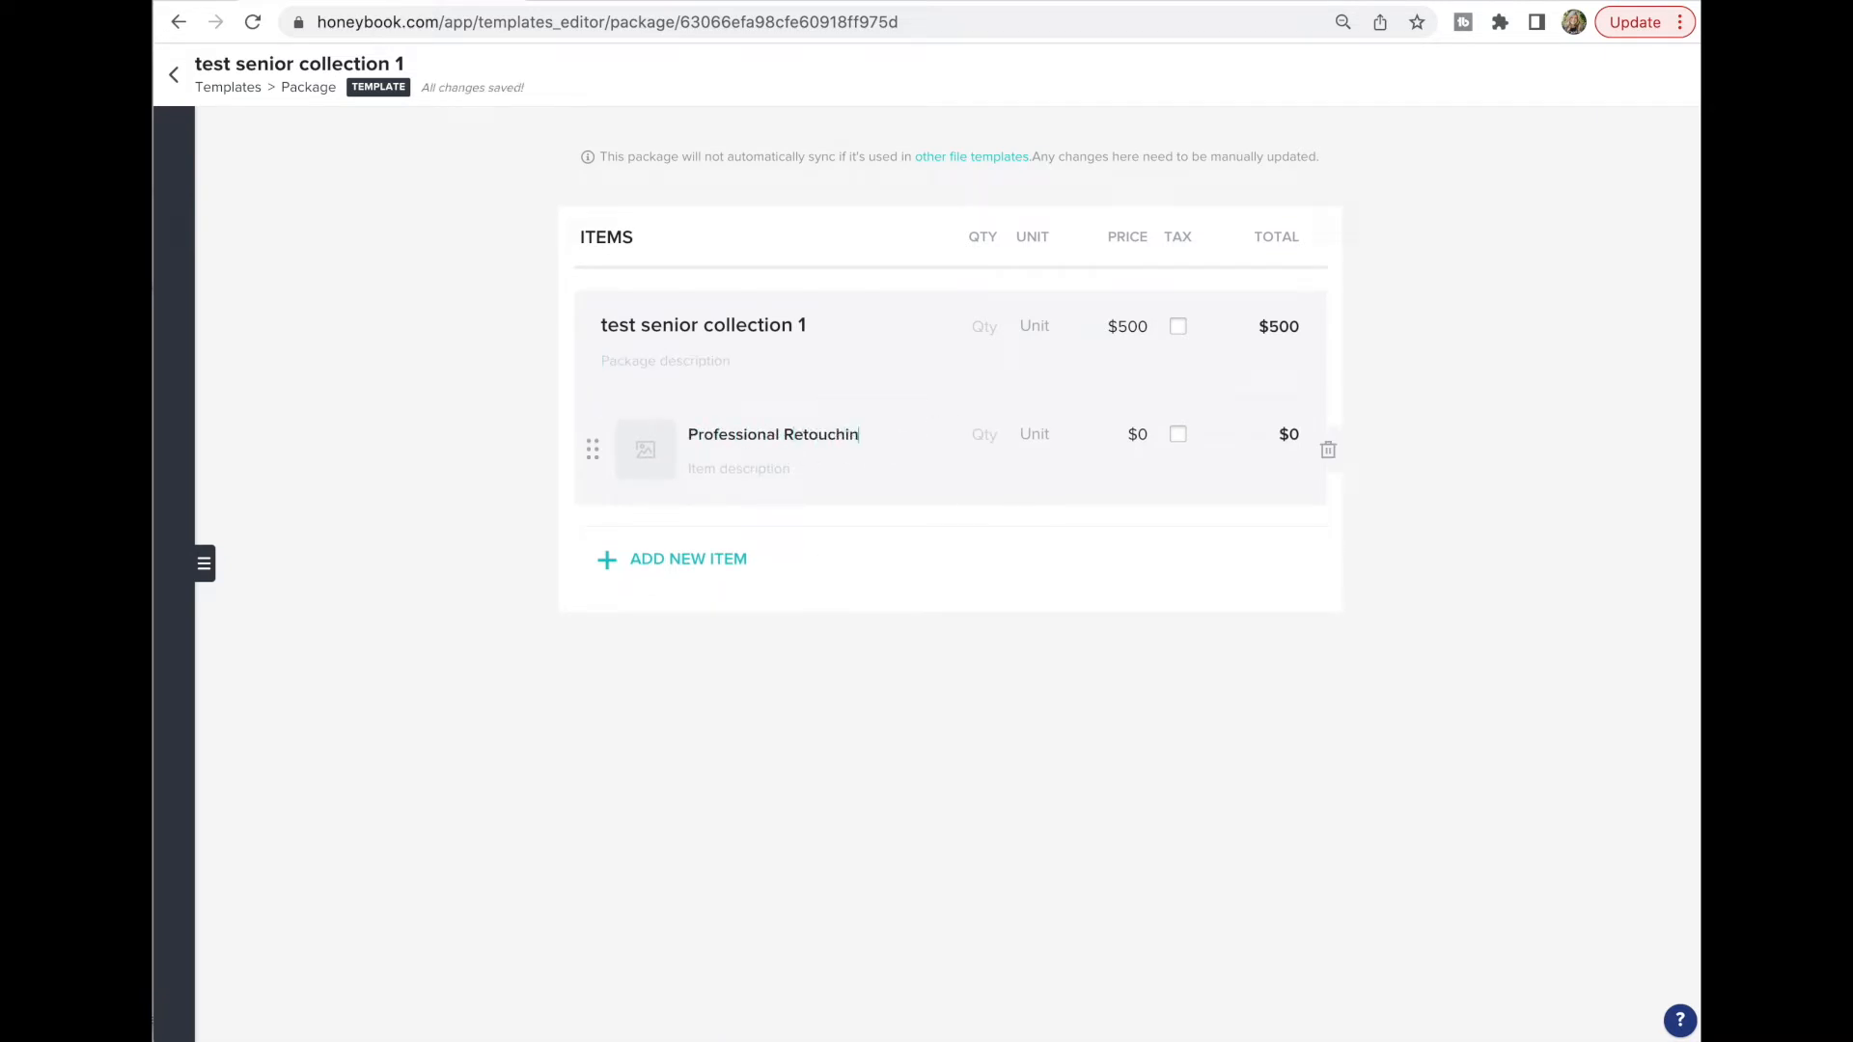
# Add two more service items to the package, named "2 Hours of Shooting" and "2 Locations"
pyautogui.click(727, 540)
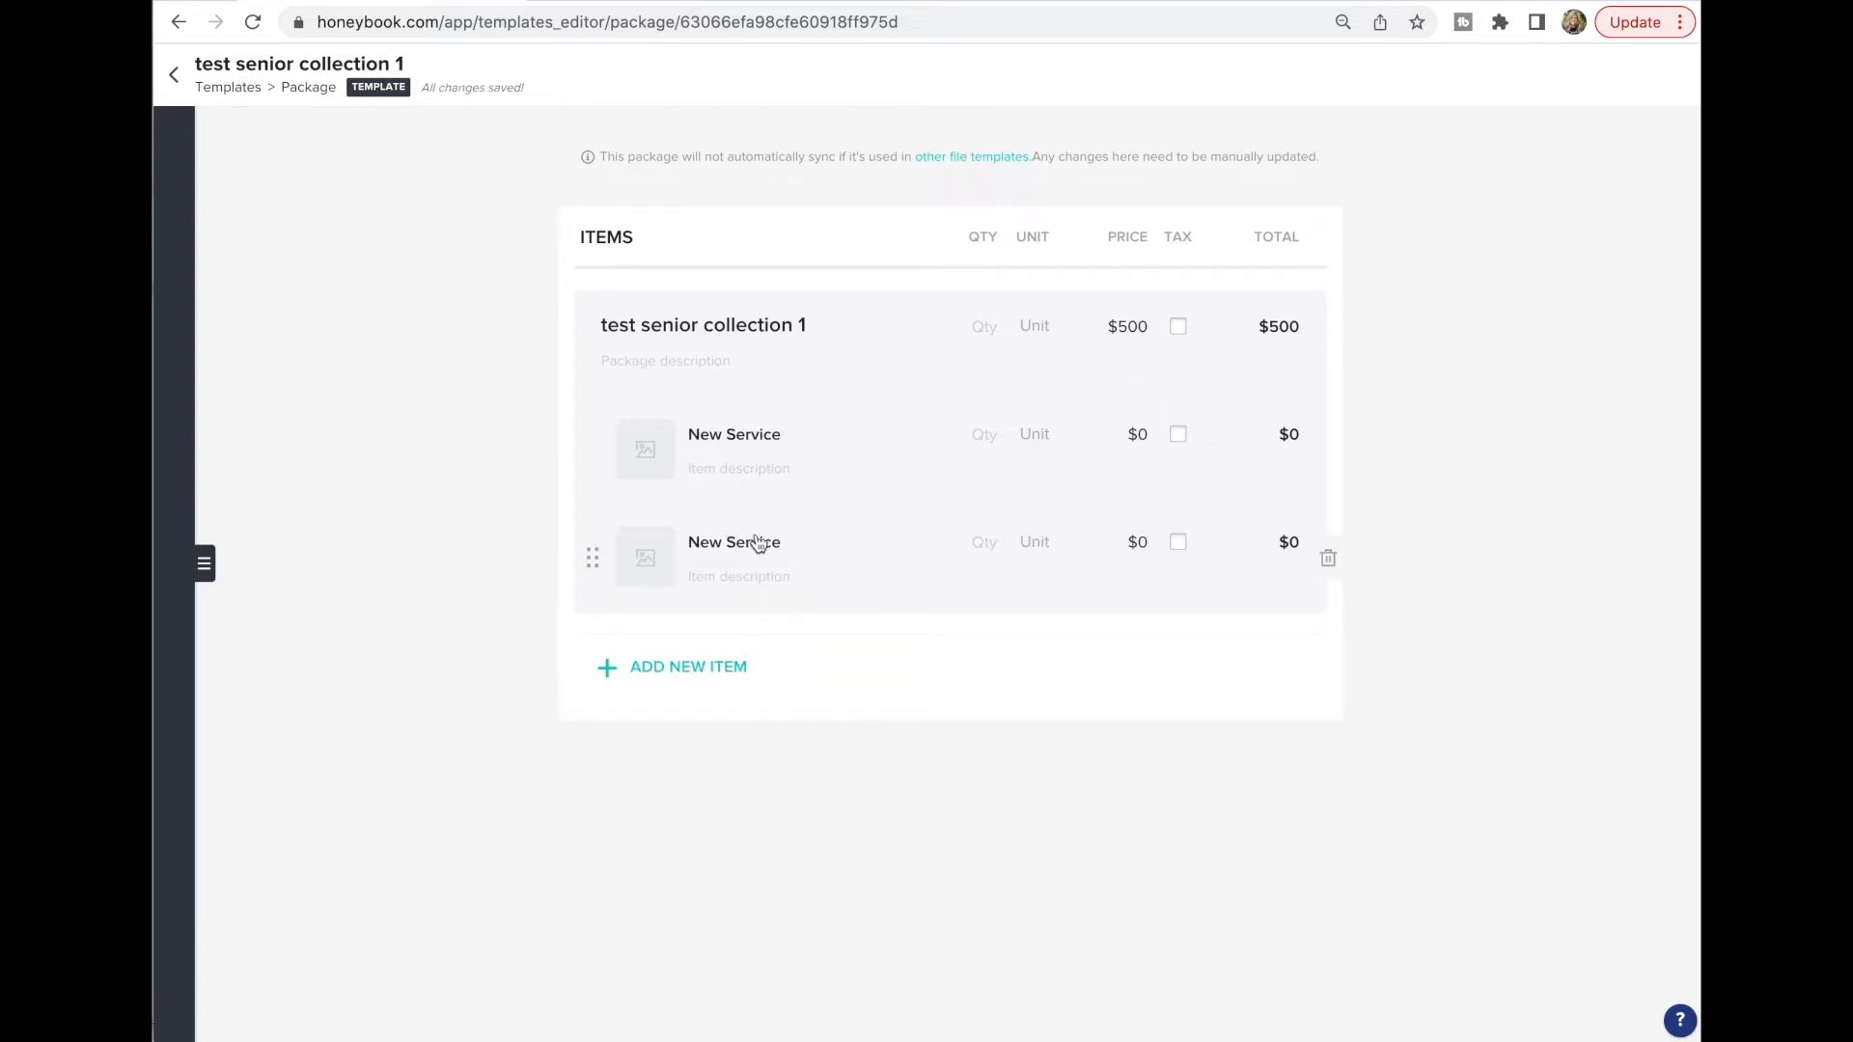
pyautogui.click(738, 439)
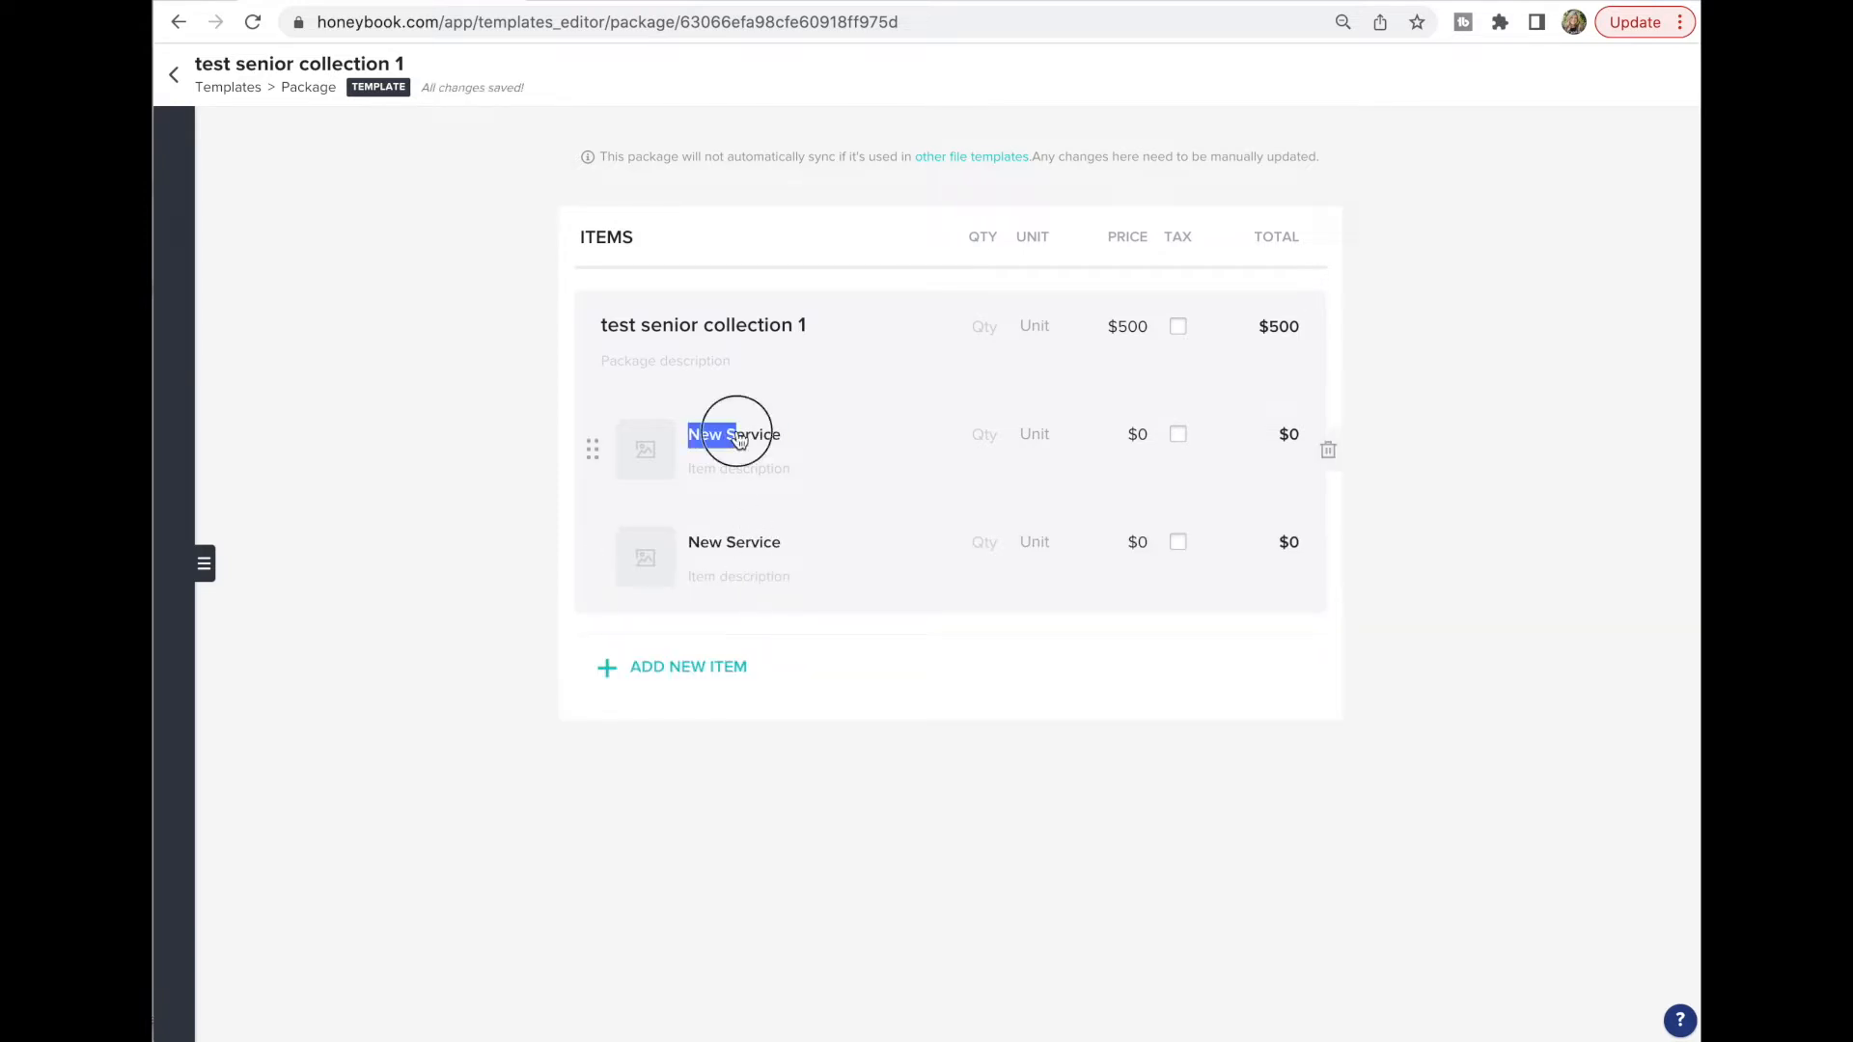
pyautogui.click(611, 675)
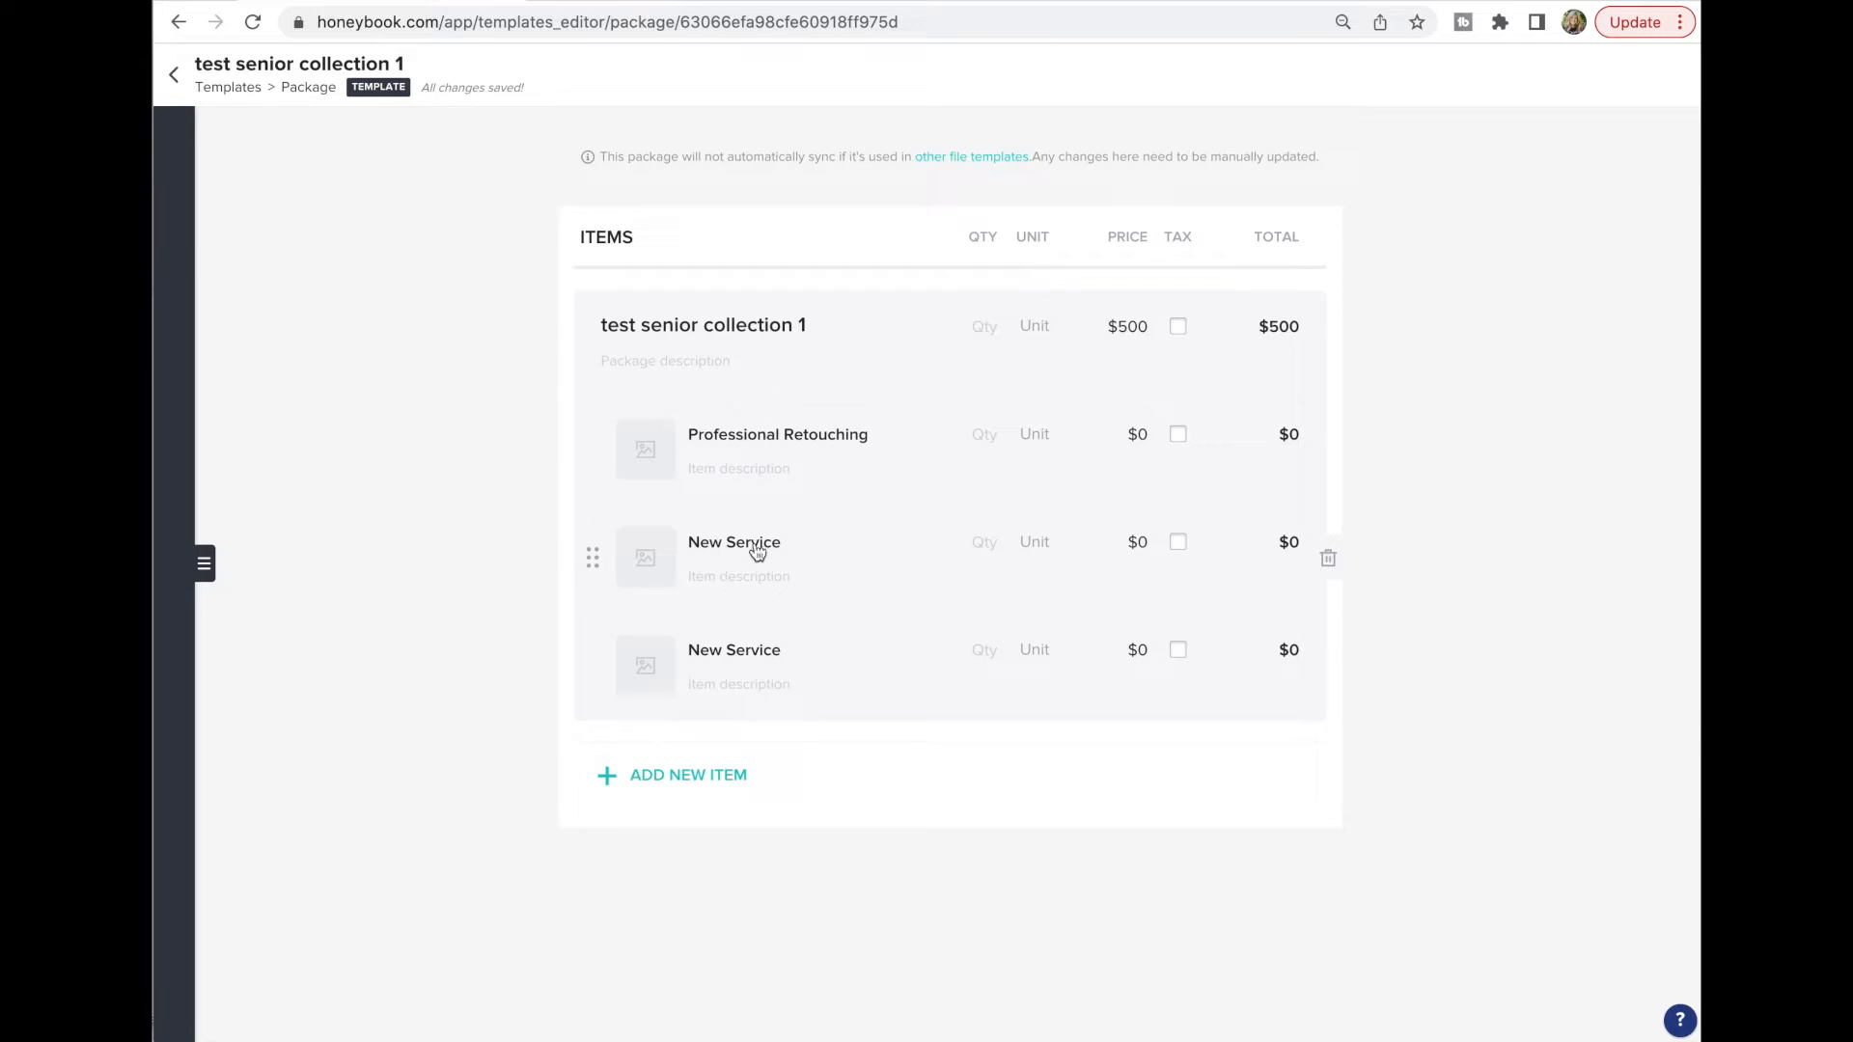
pyautogui.click(759, 548)
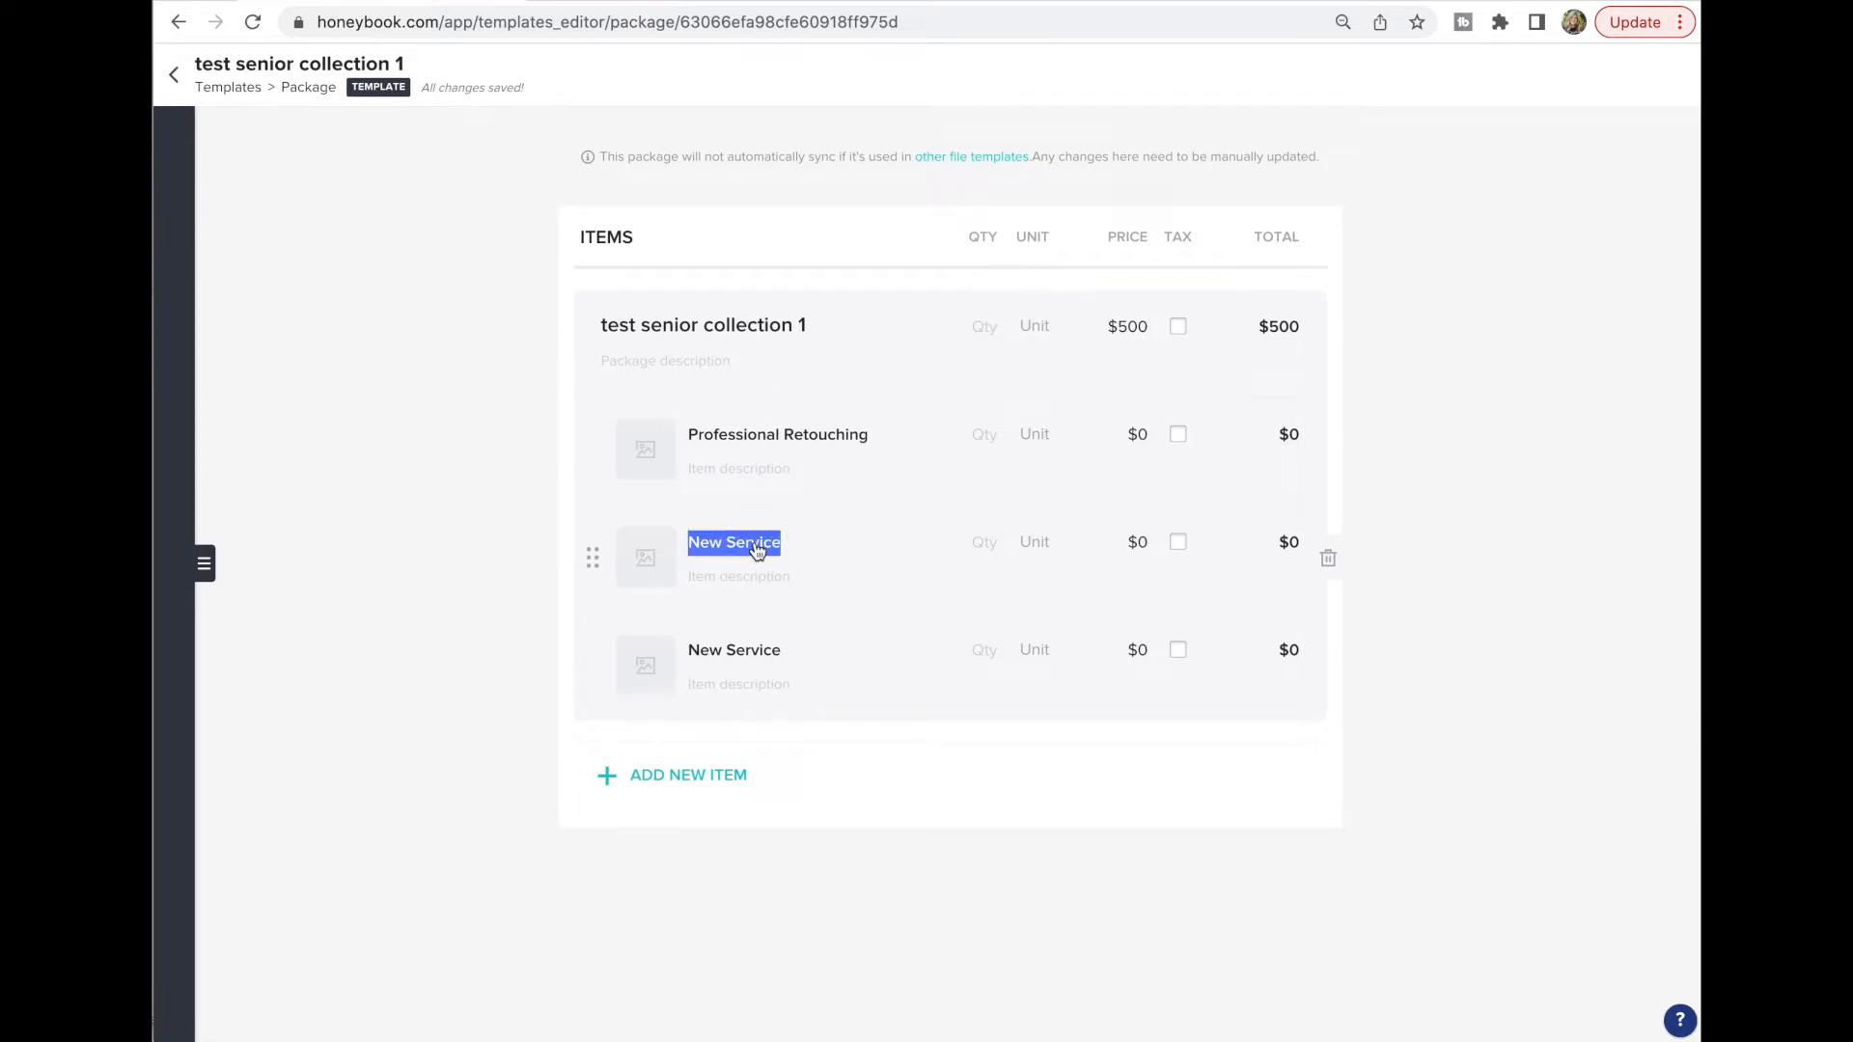
pyautogui.write('2 Hour of')
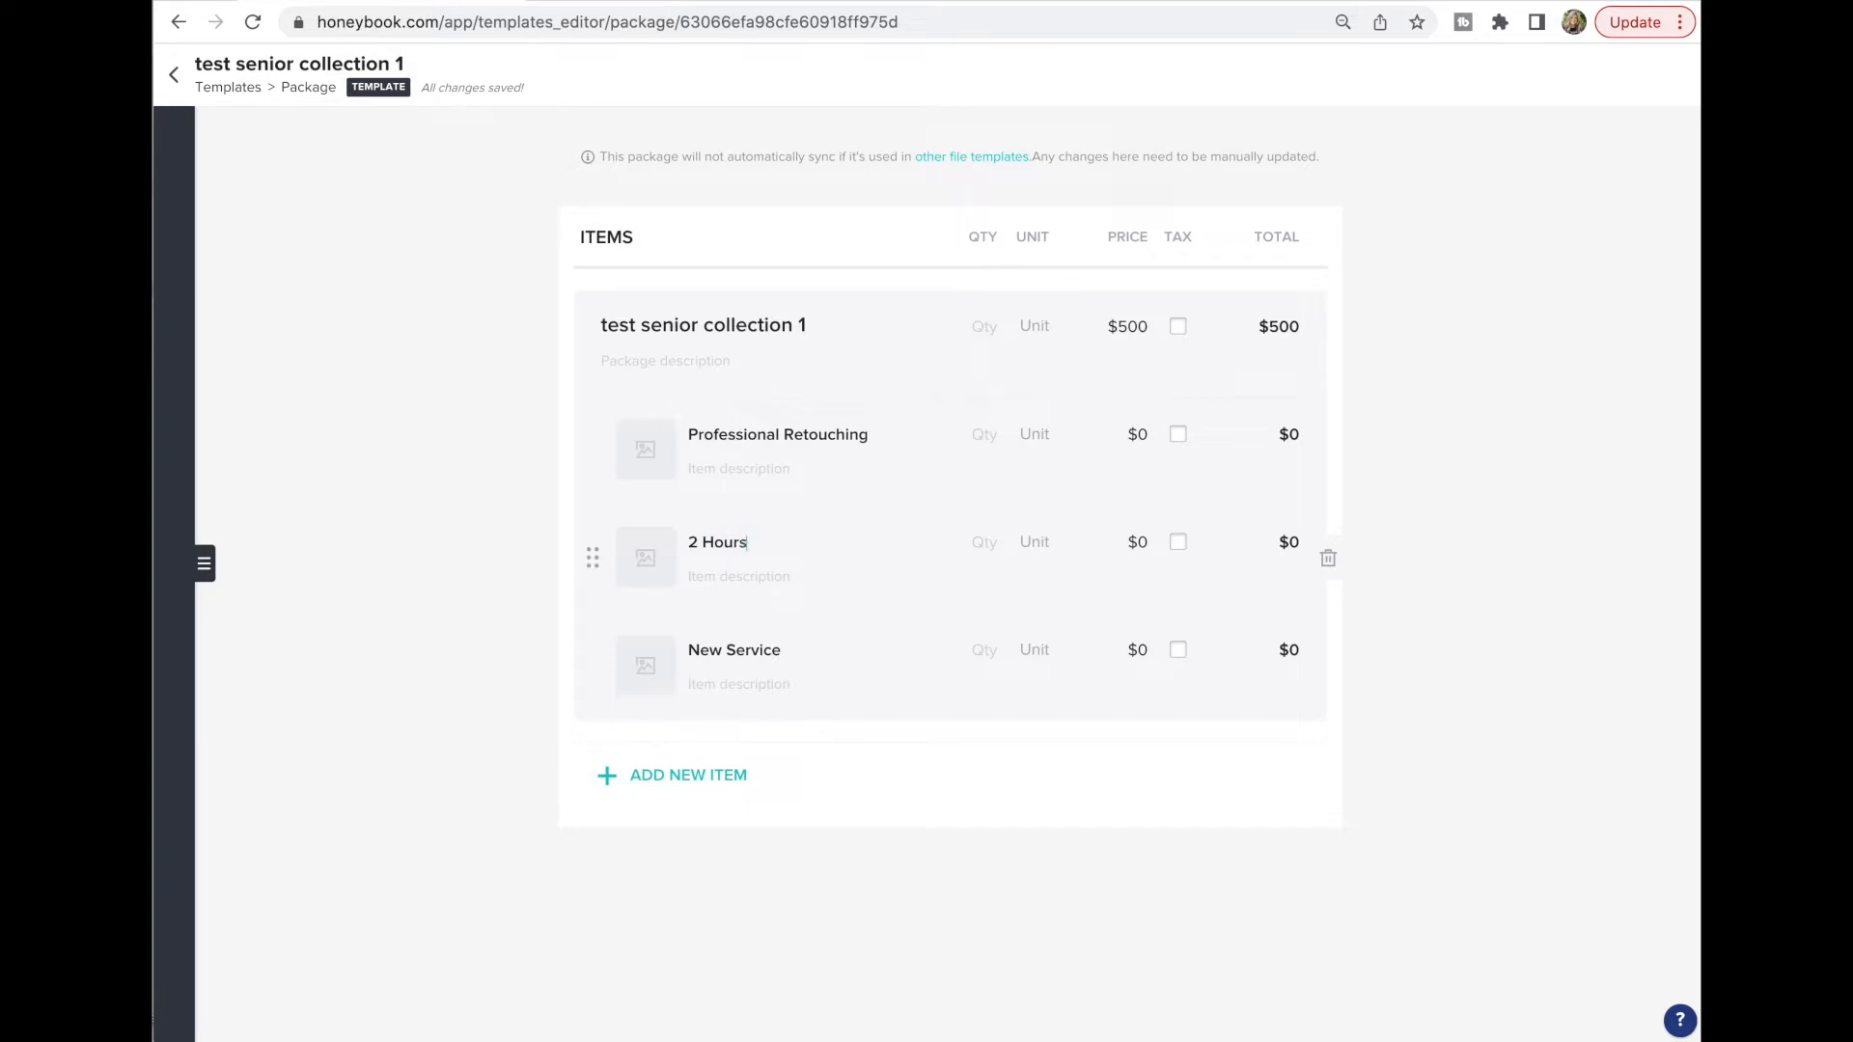
pyautogui.write(' of Shooting')
pyautogui.click(740, 660)
pyautogui.tripleClick(742, 662)
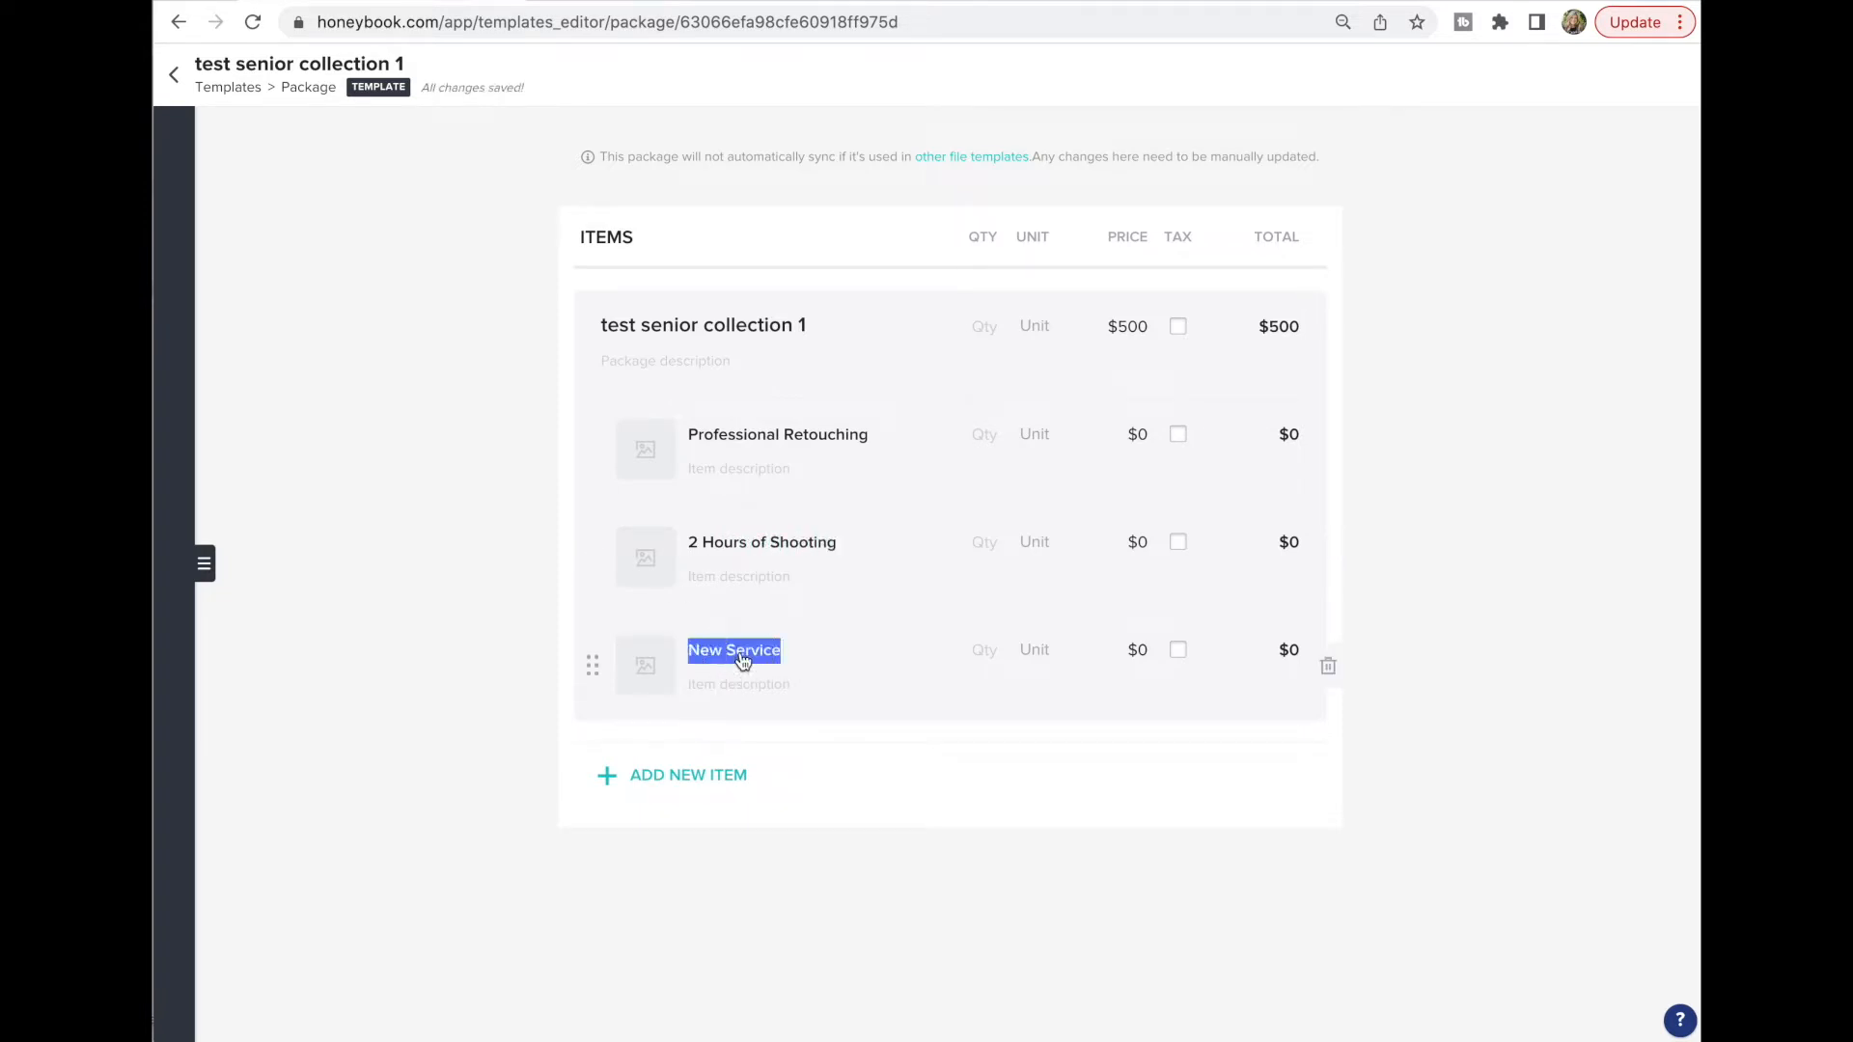
pyautogui.write('2 Locations')
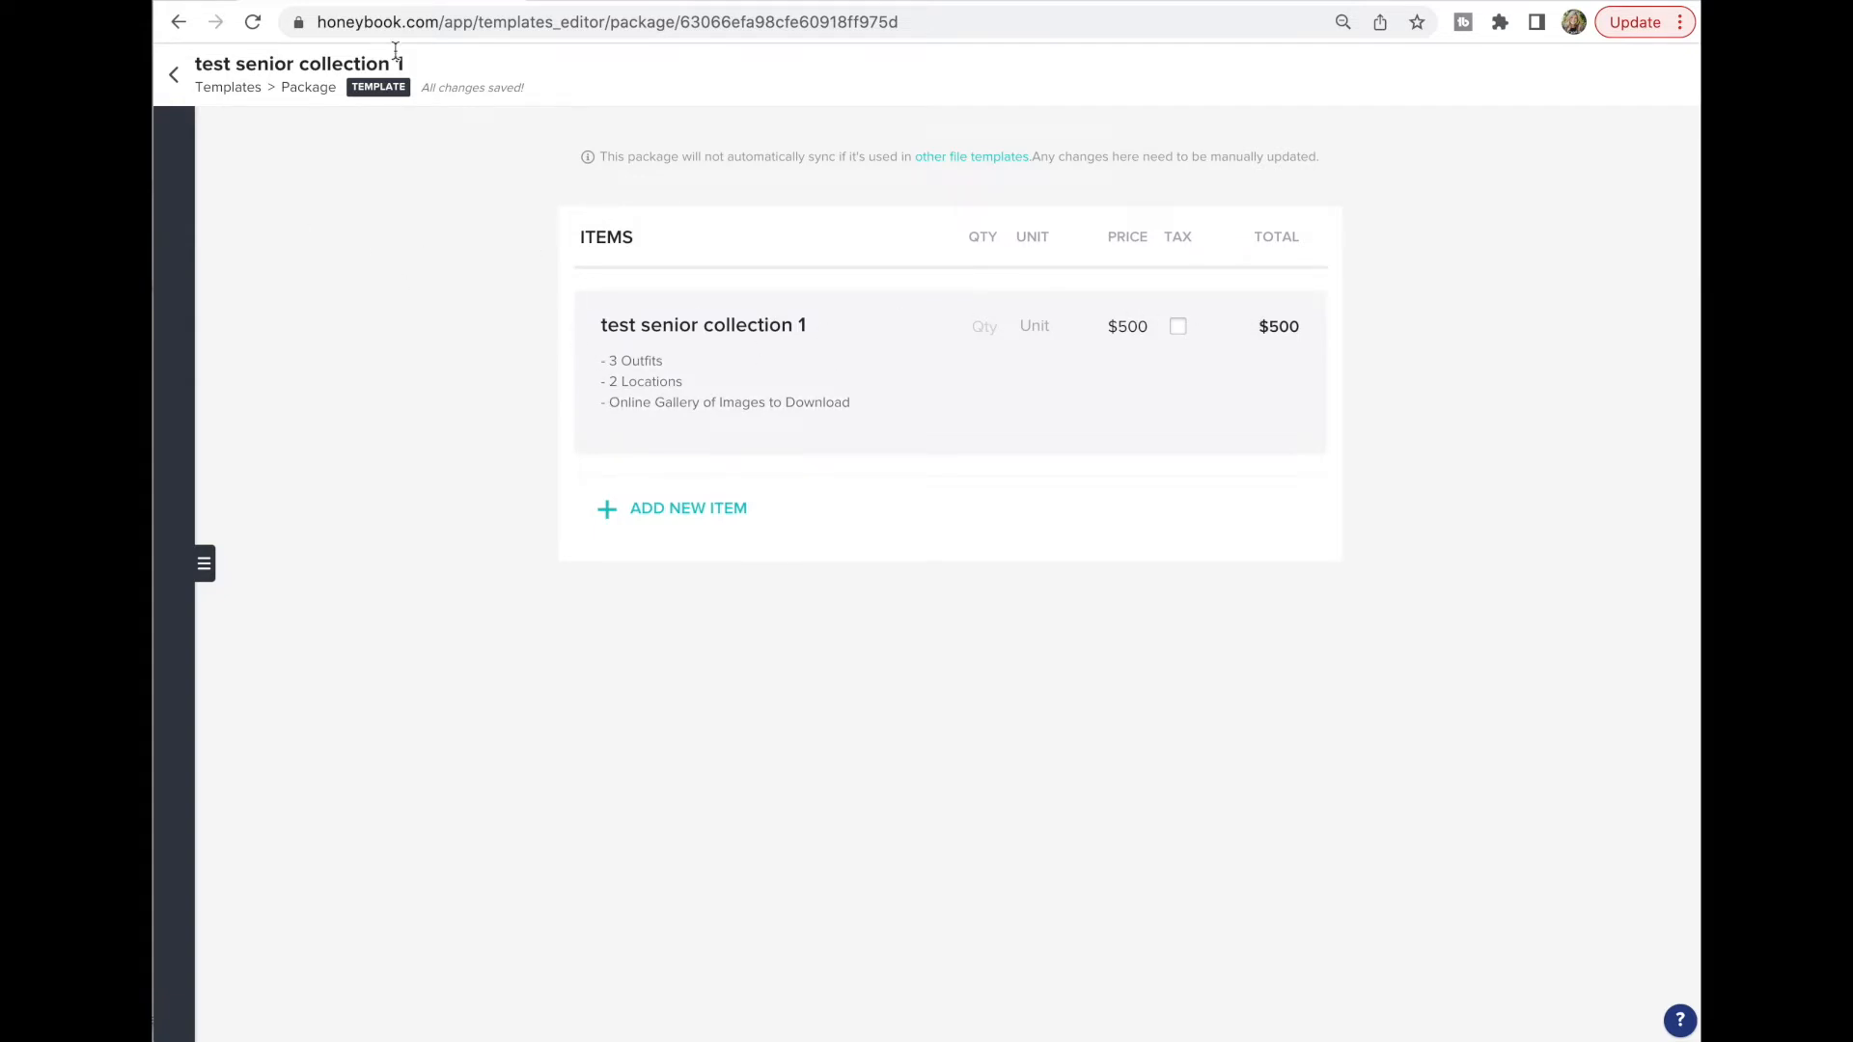
# Leave the package editor and create a new invoice from the invoice templates
pyautogui.click(174, 75)
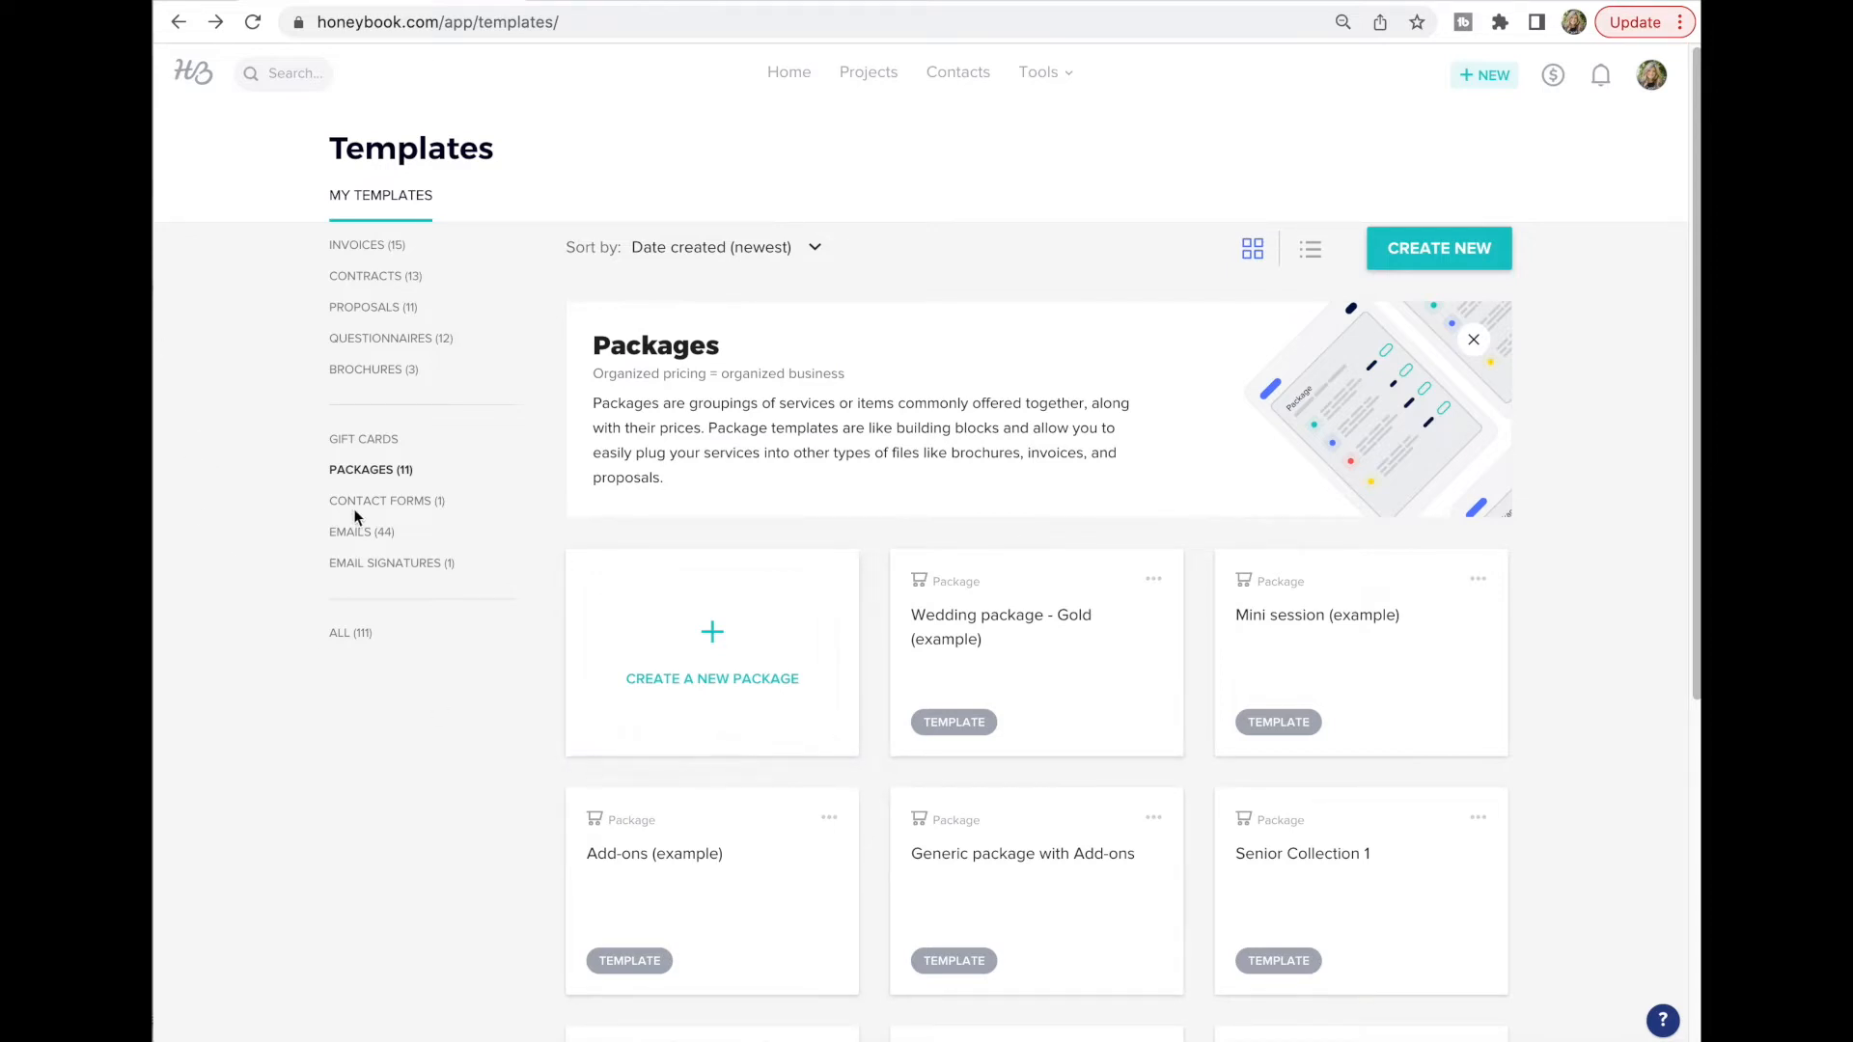
pyautogui.click(359, 248)
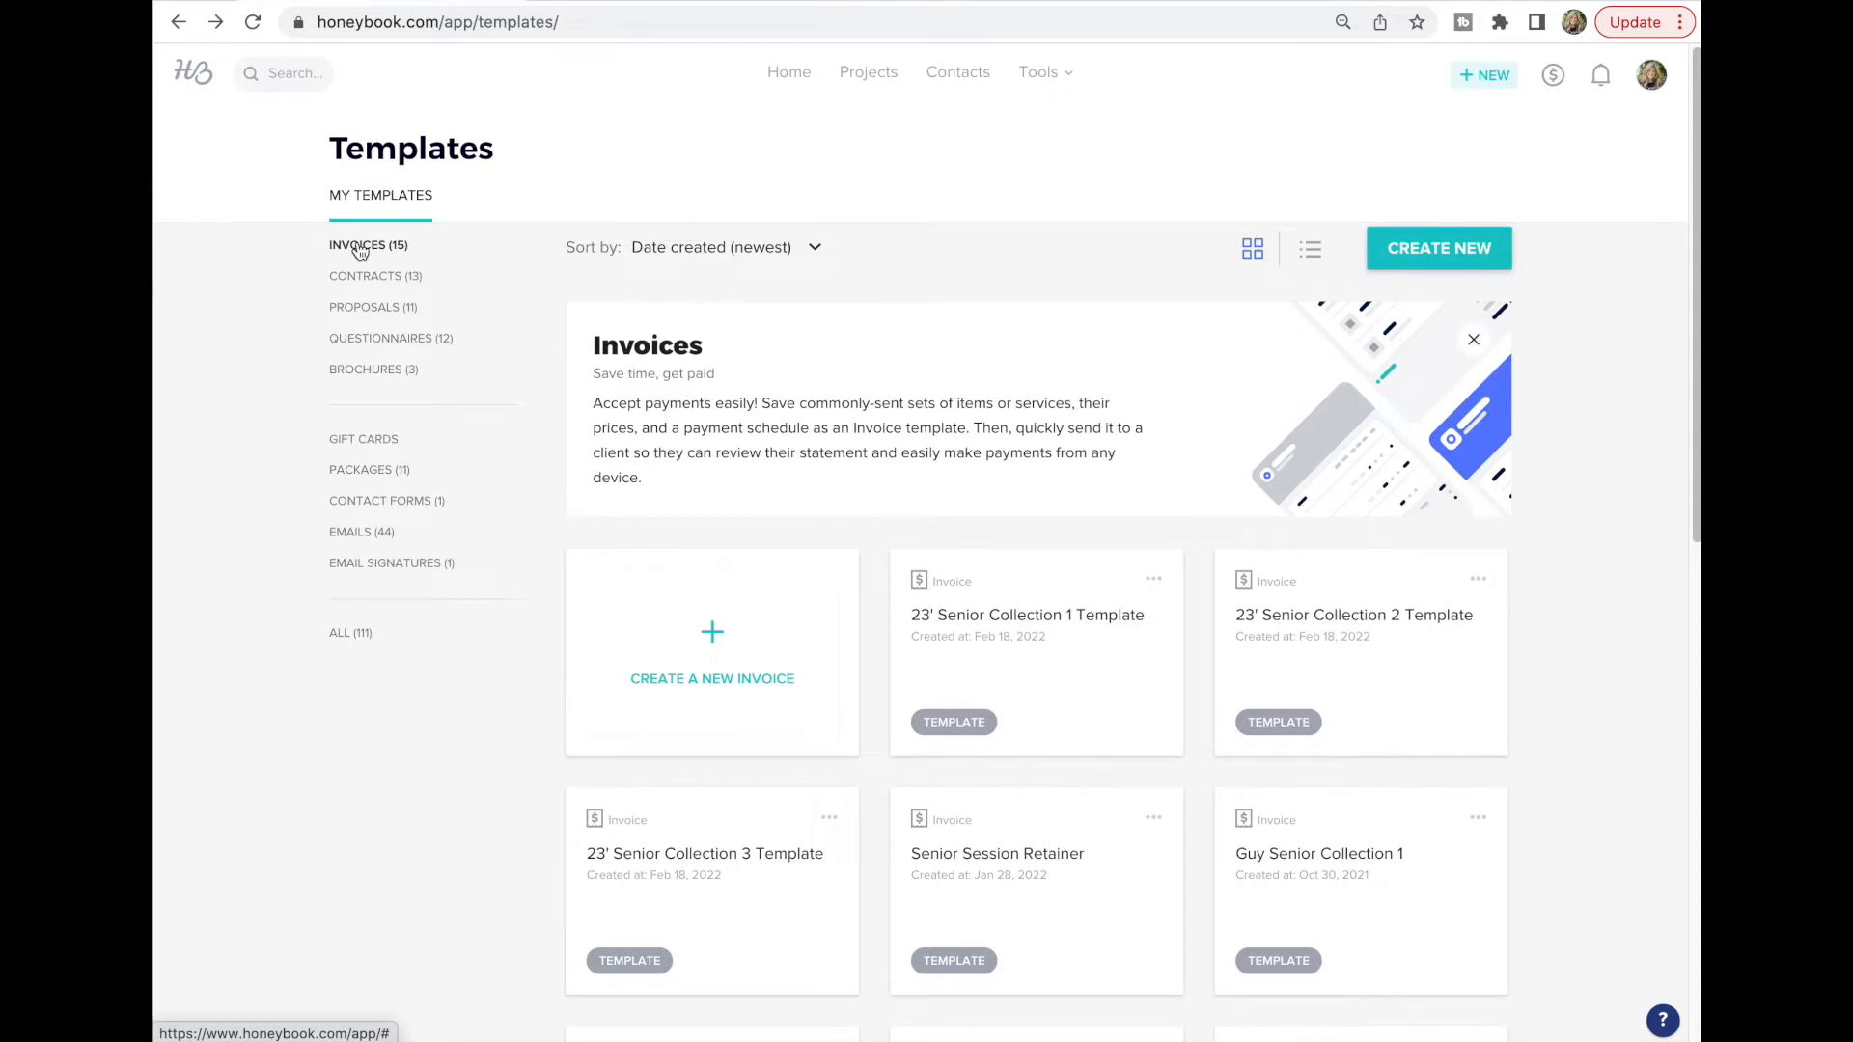
pyautogui.scroll(-1, 738, 464)
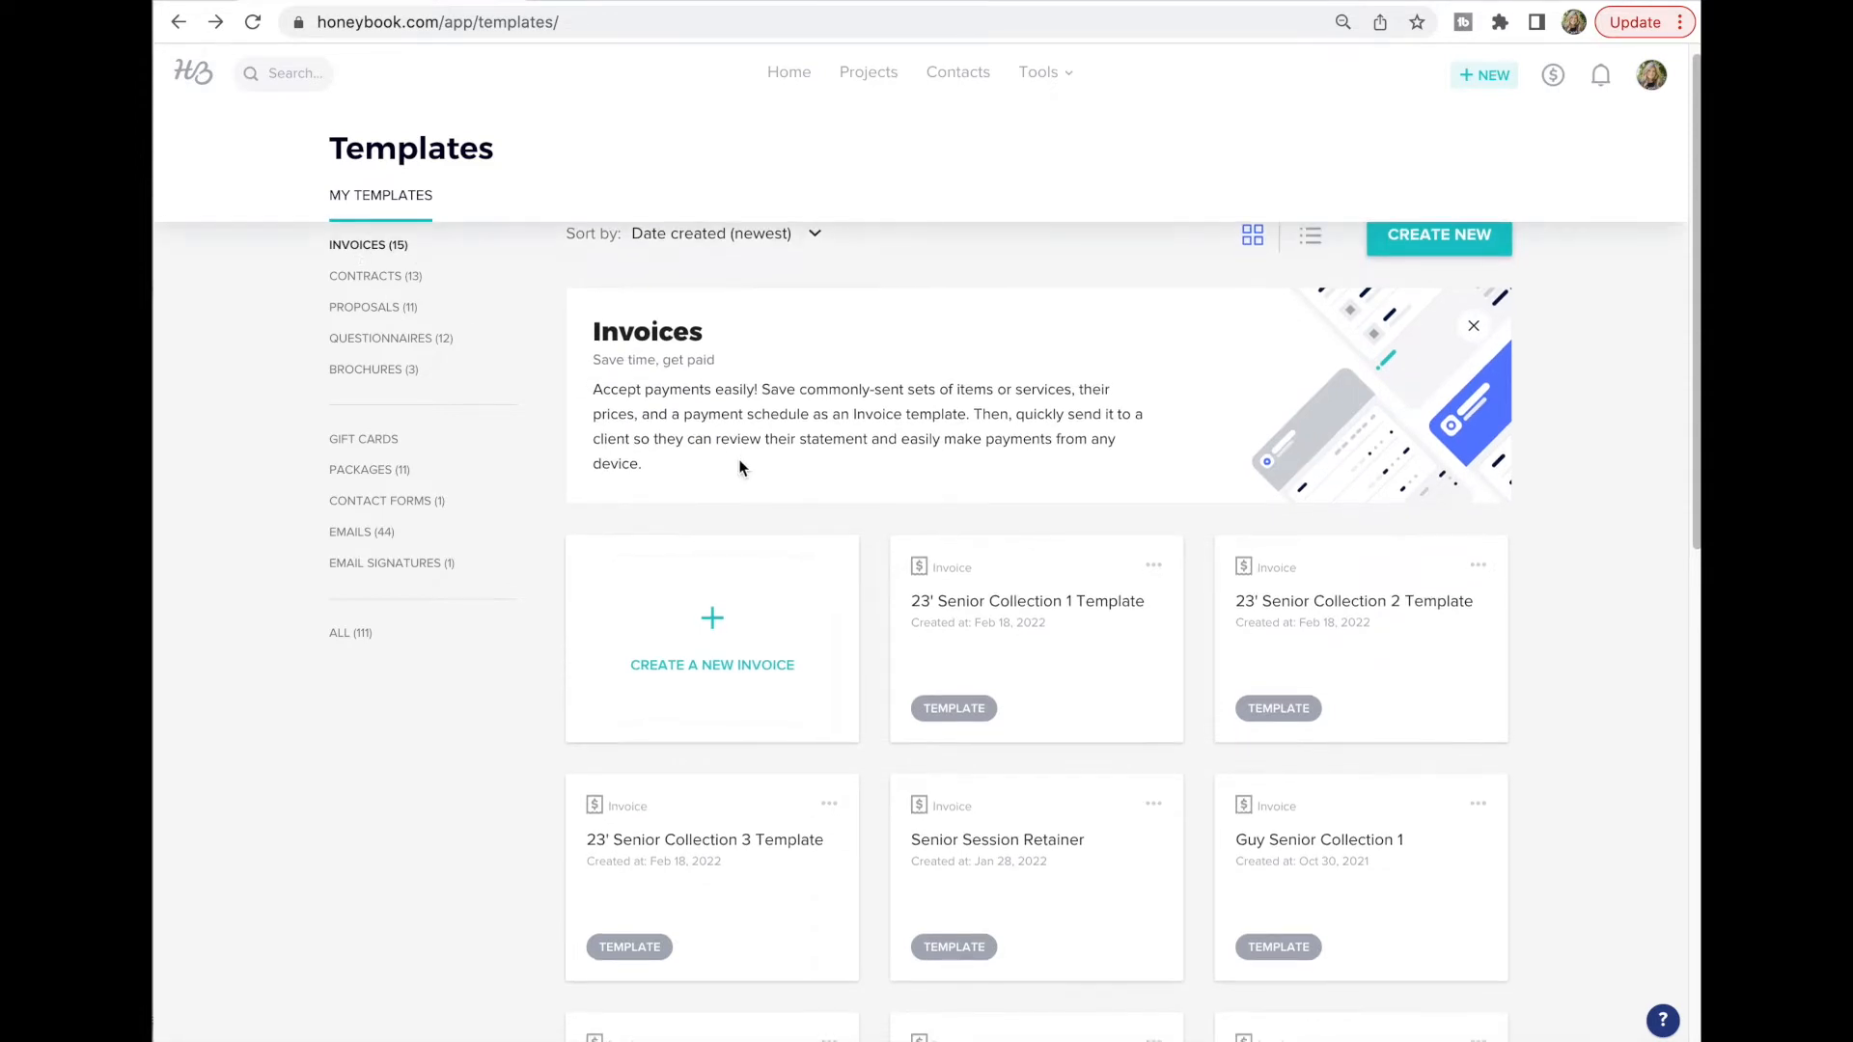
pyautogui.click(711, 643)
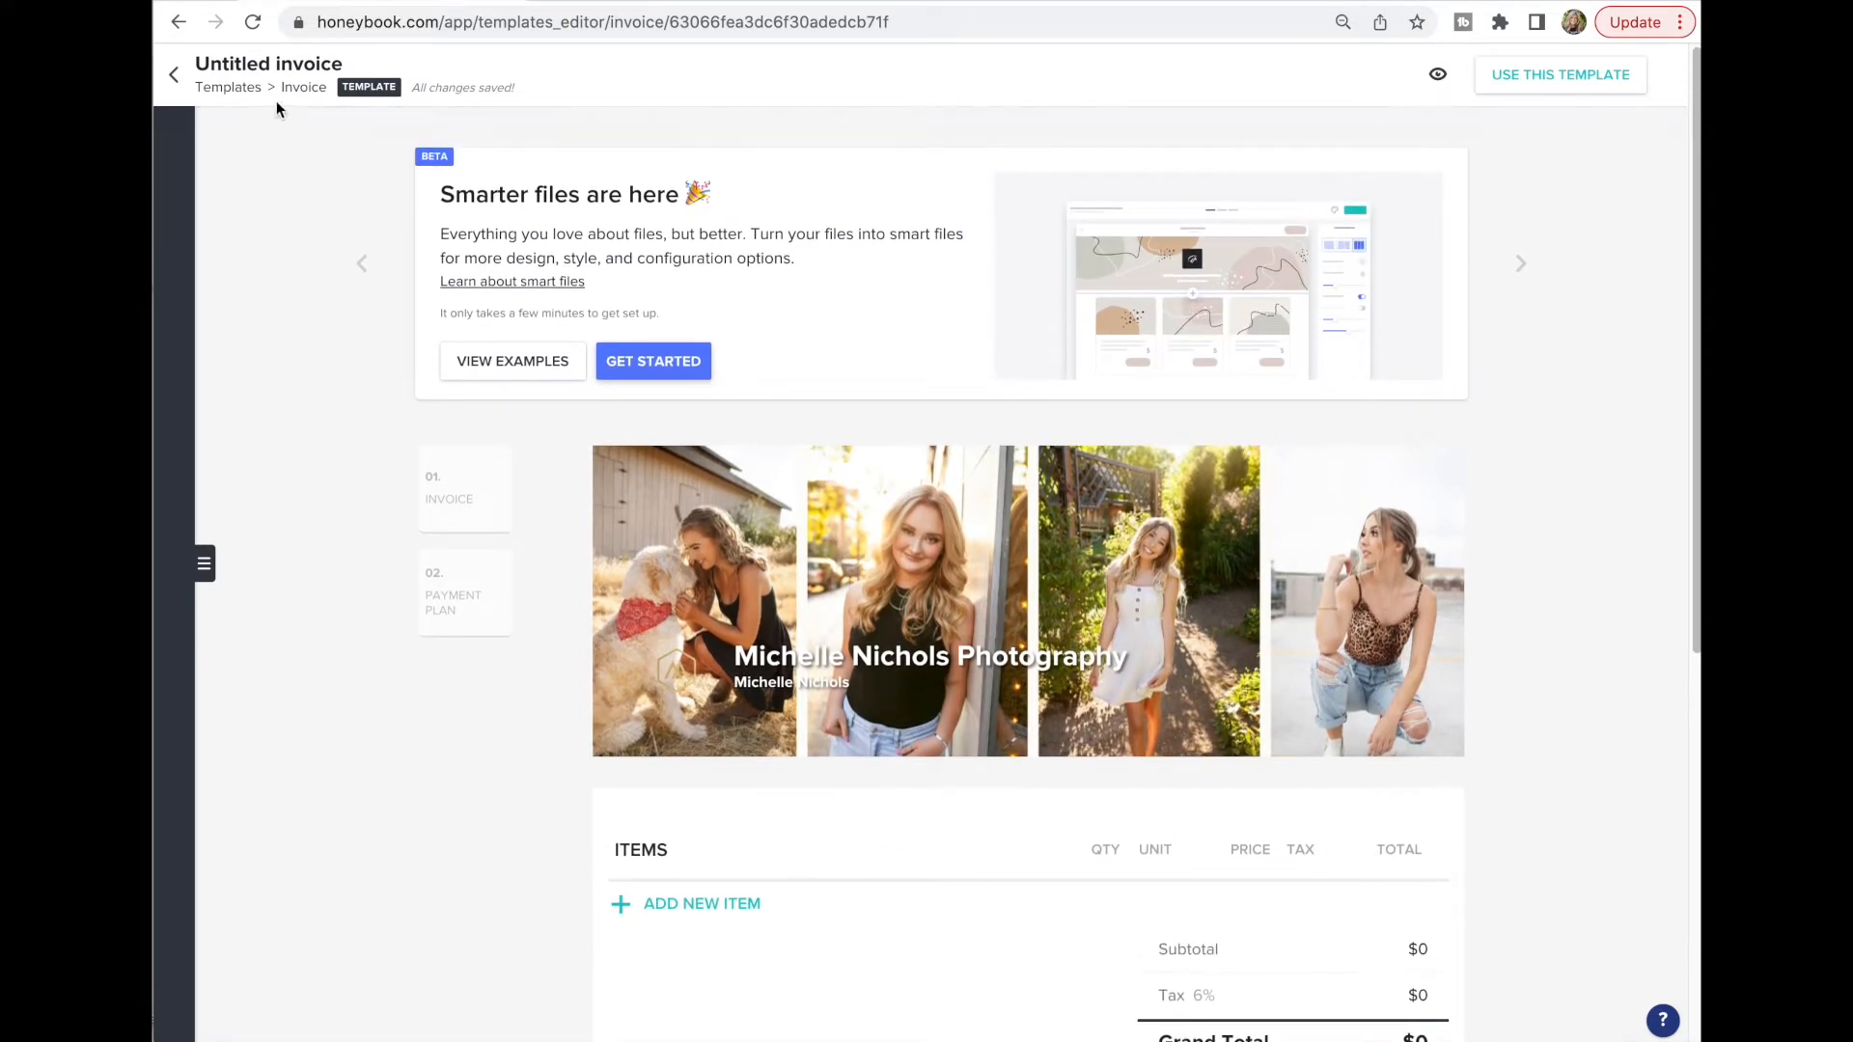
# Name the new invoice template "Test Senior Collection 1"
pyautogui.click(270, 61)
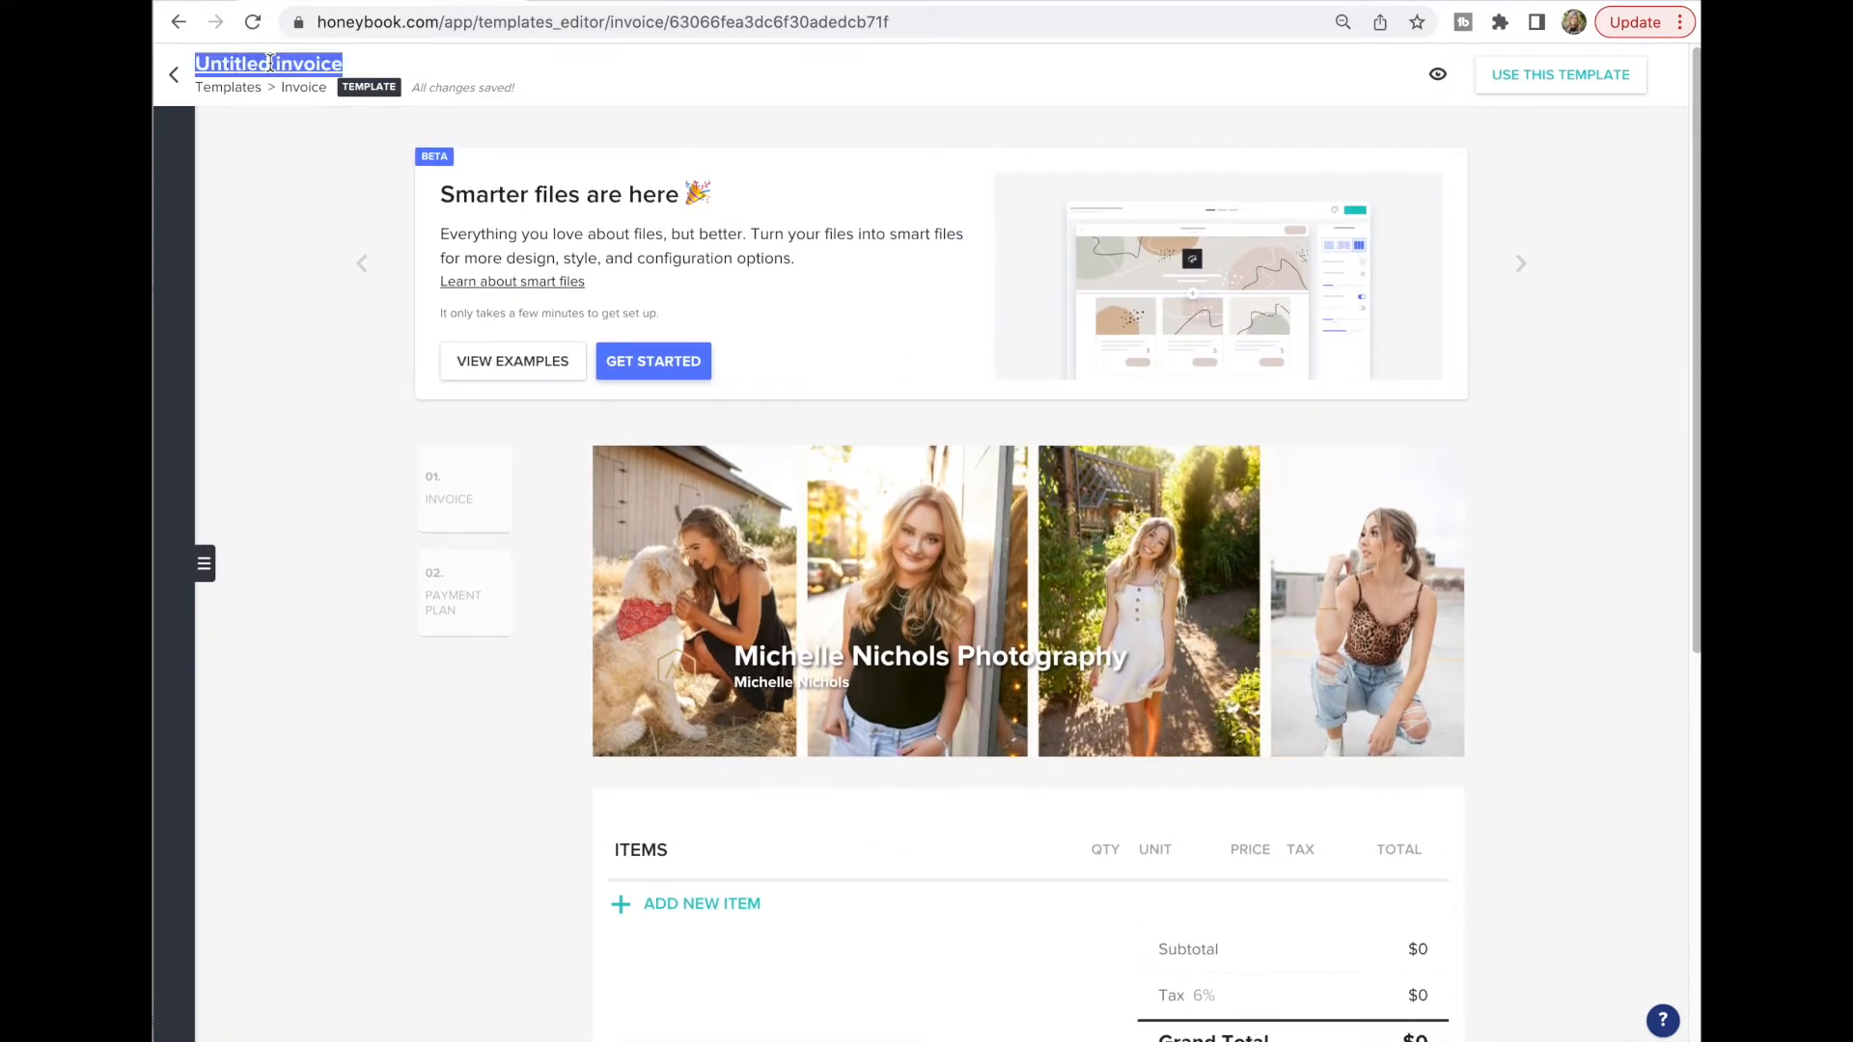
pyautogui.write('Test Senior Collection 1')
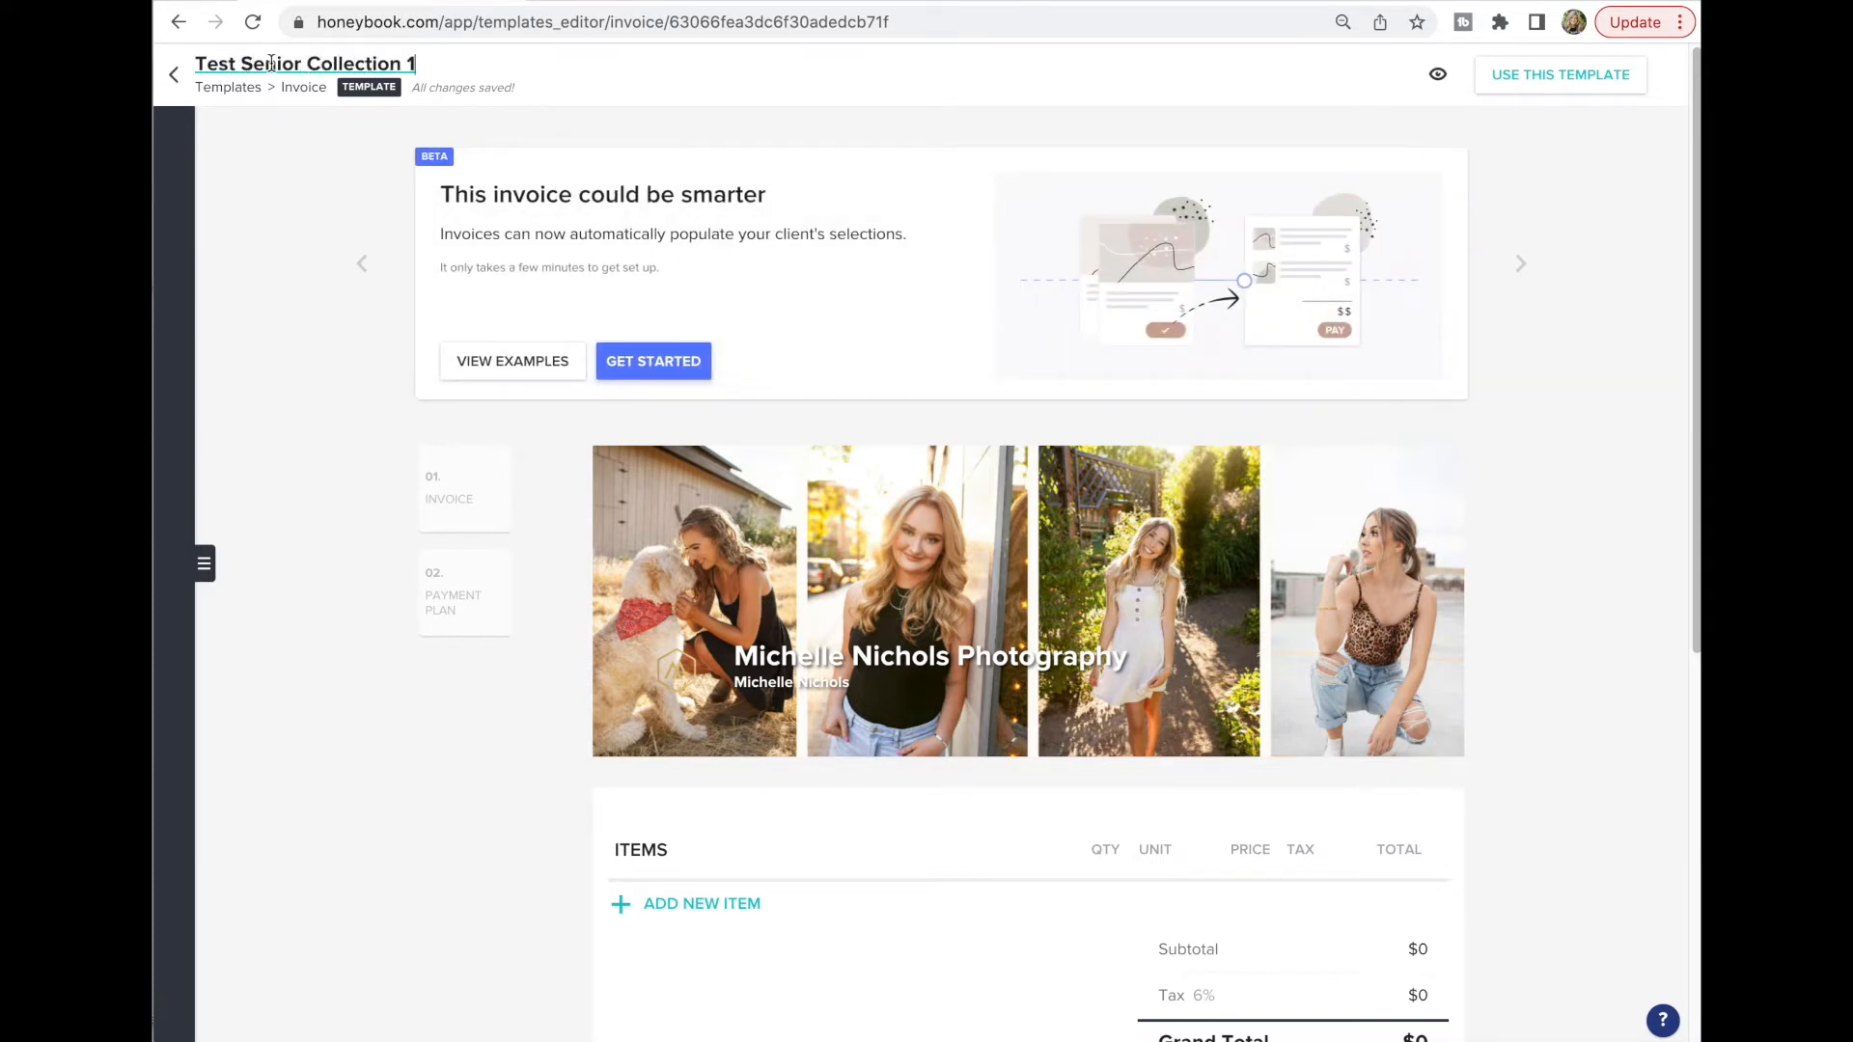
pyautogui.press('Return')
# Replace the invoice's header image with the pink desk and keyboard picture from the library and save its crop
pyautogui.scroll(-1, 309, 299)
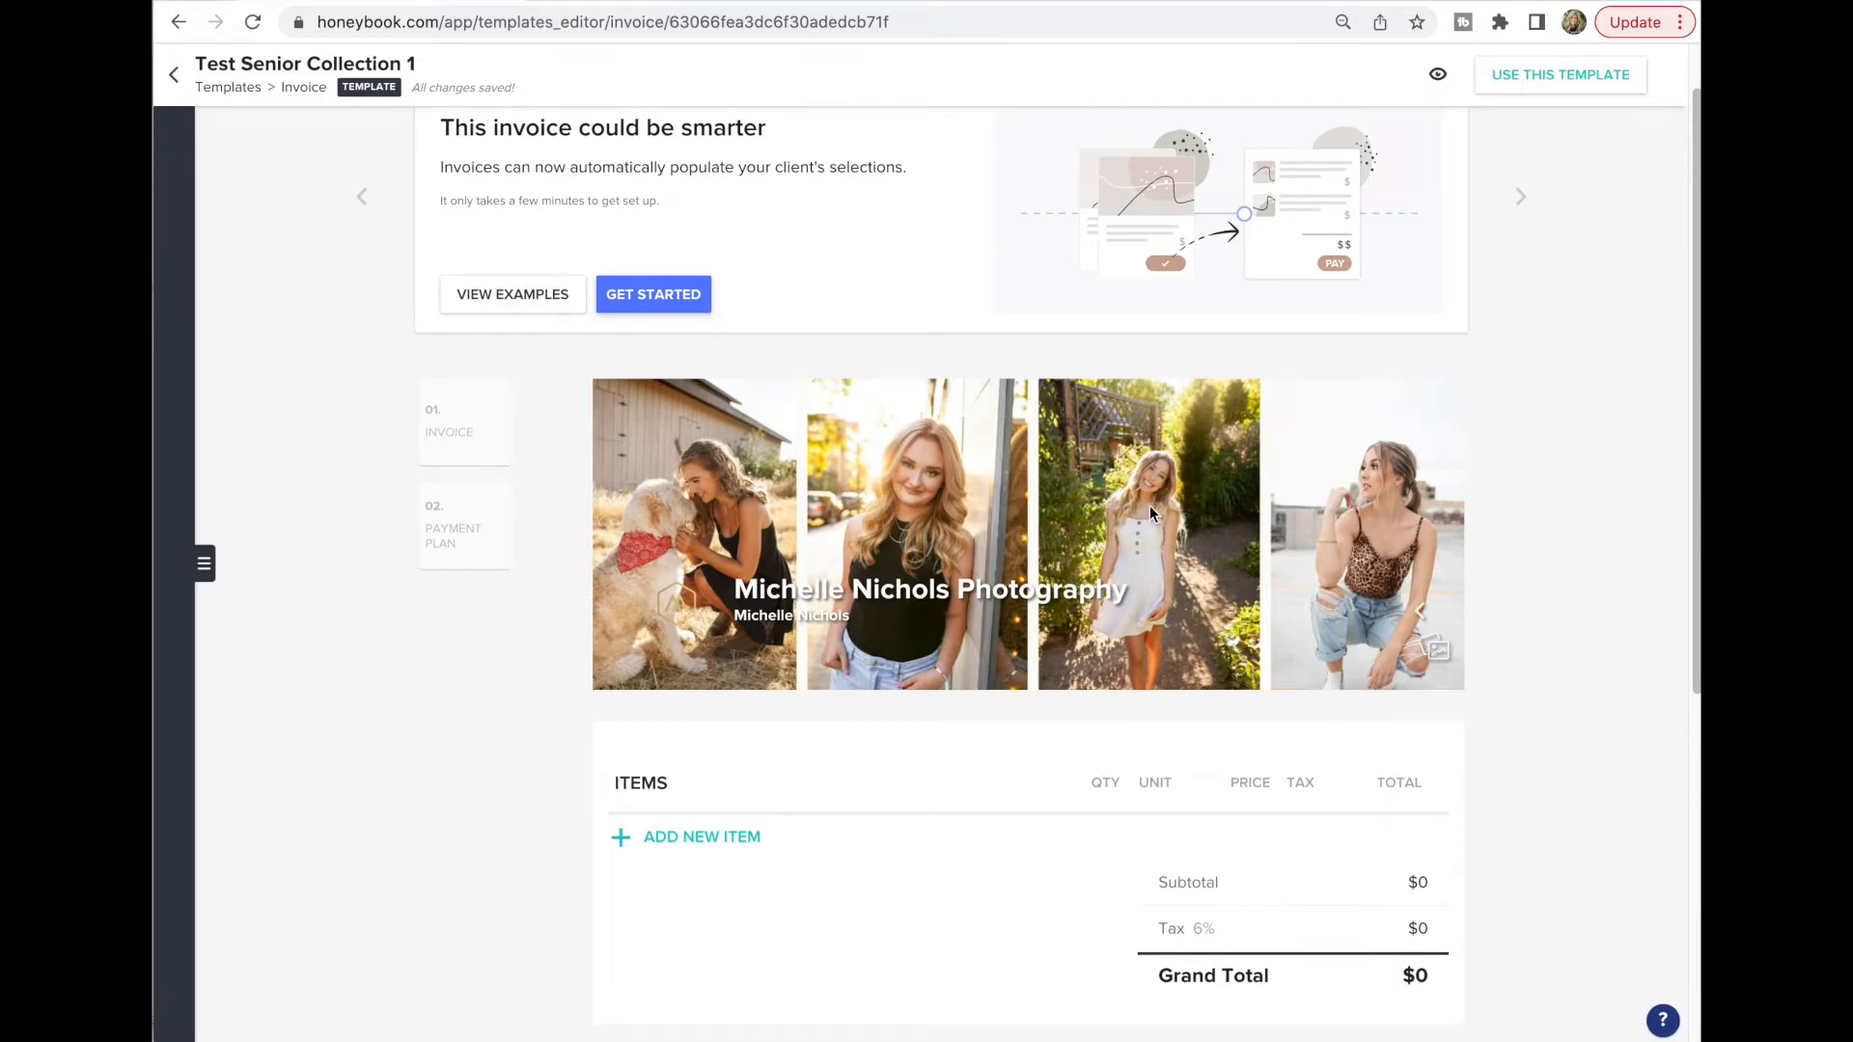
pyautogui.click(1436, 650)
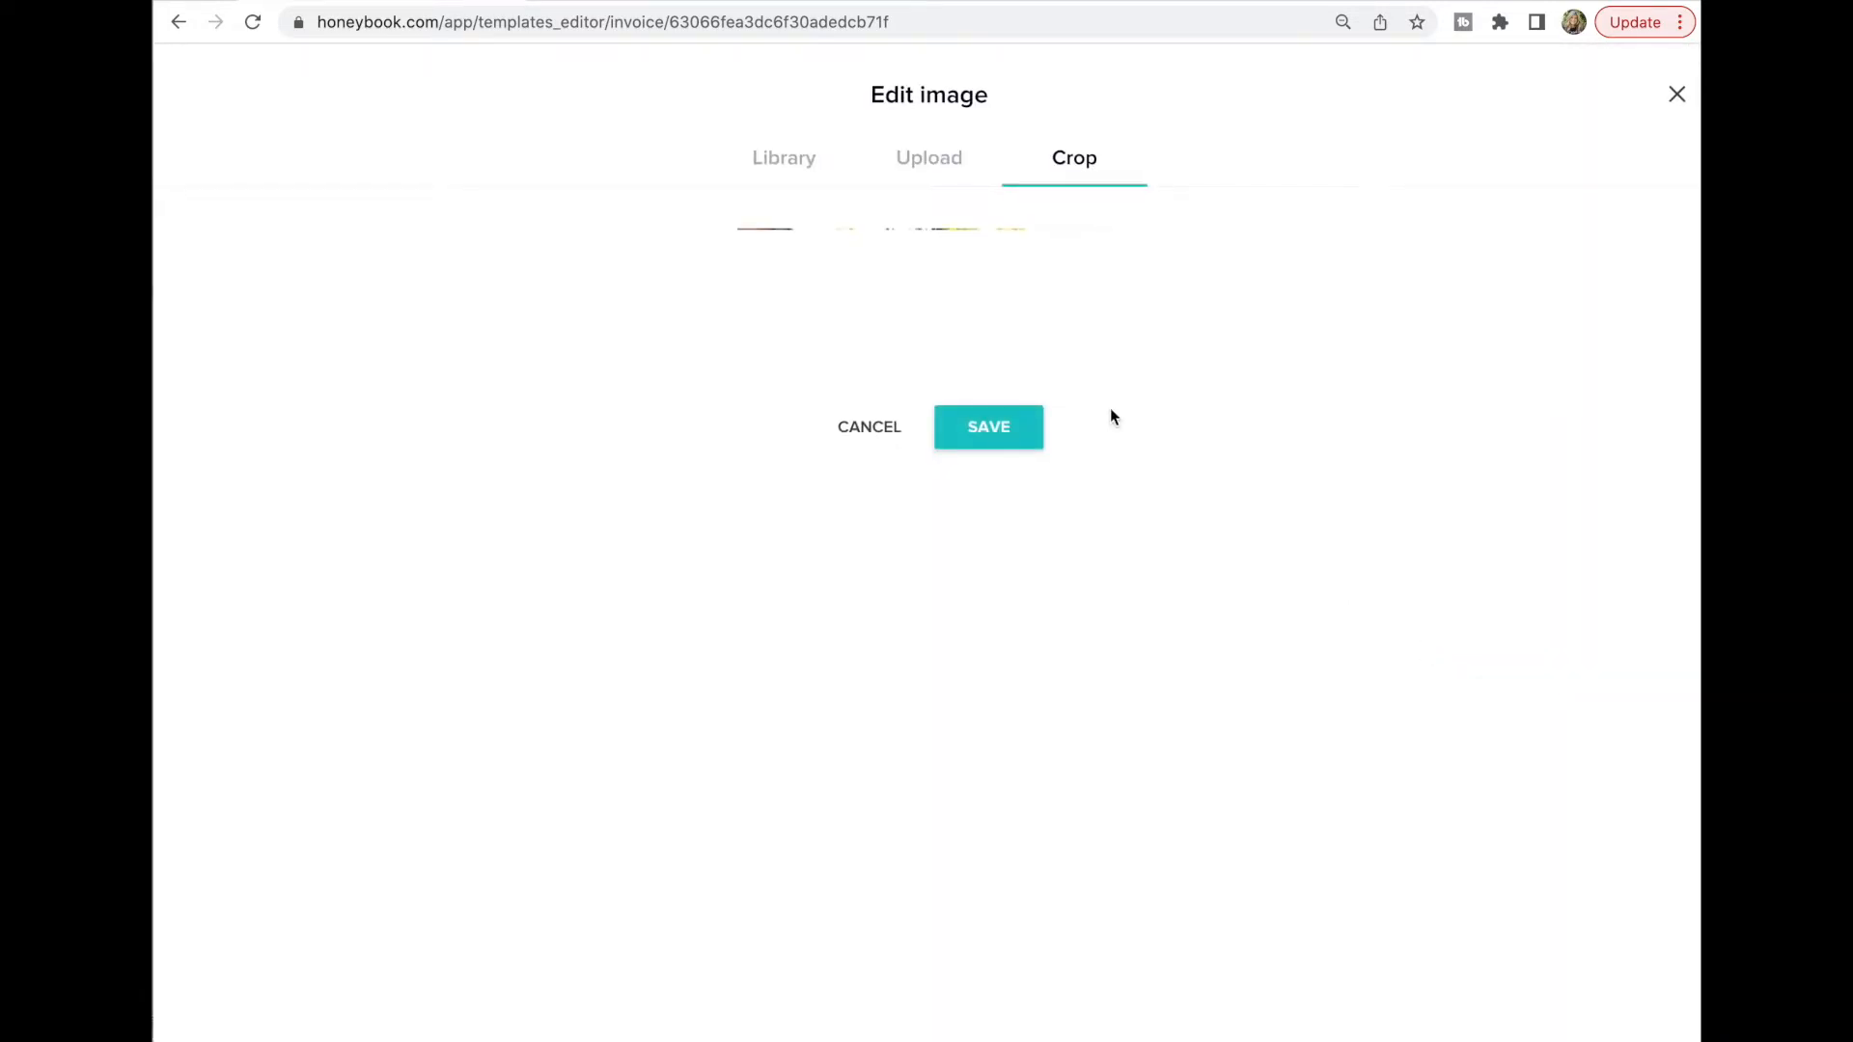
pyautogui.click(929, 166)
pyautogui.click(807, 165)
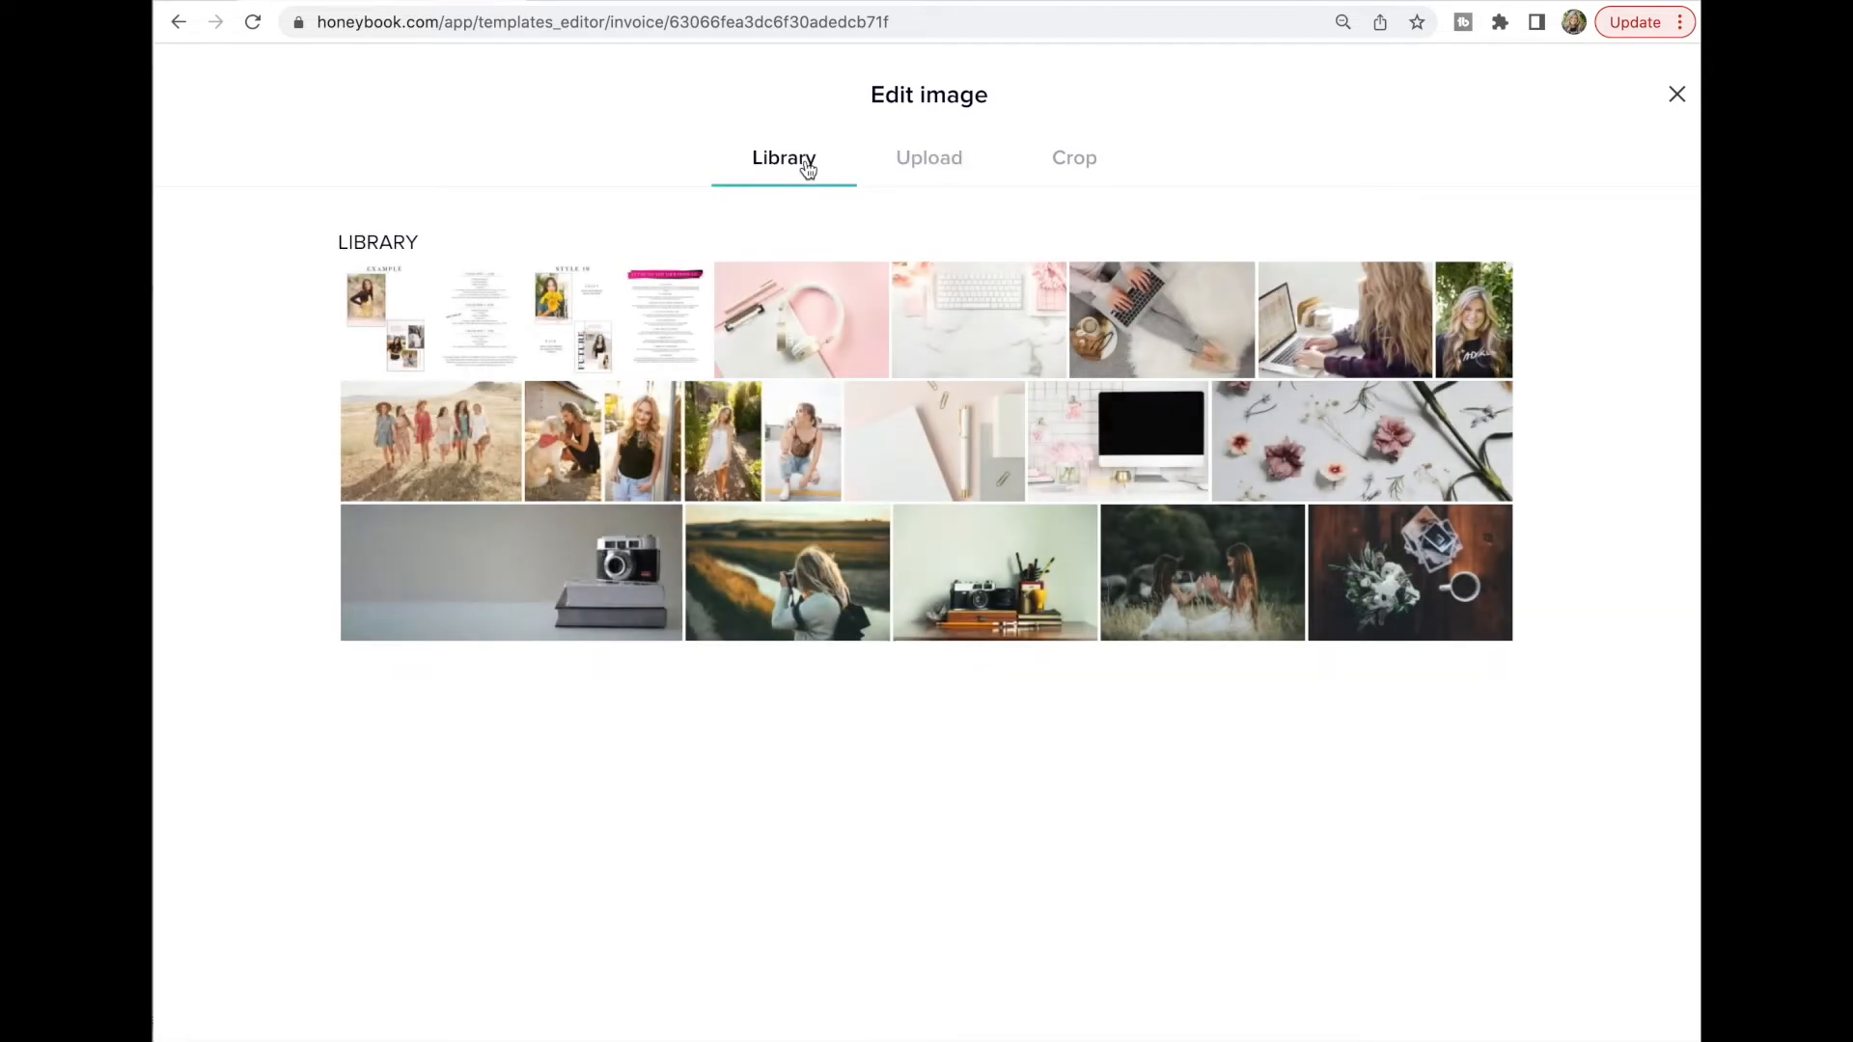
pyautogui.click(999, 307)
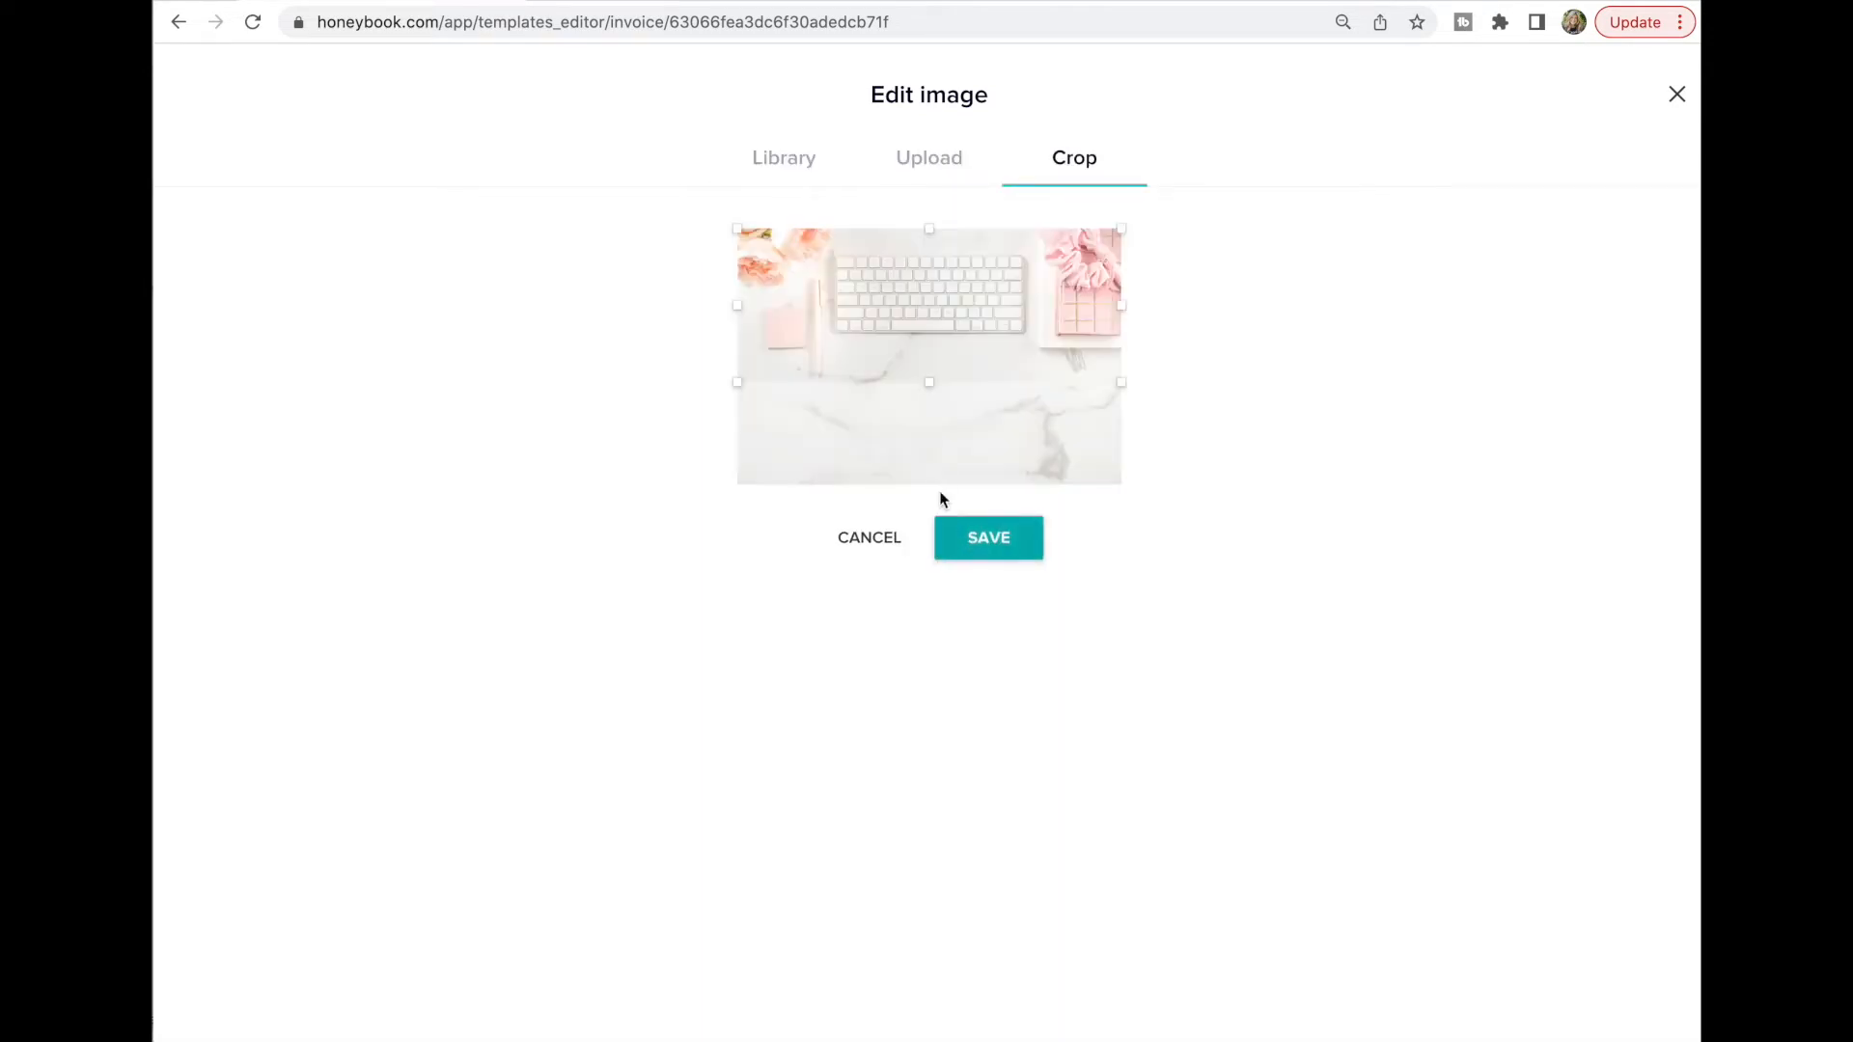
pyautogui.moveTo(953, 332)
pyautogui.mouseDown()
pyautogui.moveTo(960, 443)
pyautogui.moveTo(955, 306)
pyautogui.mouseUp()
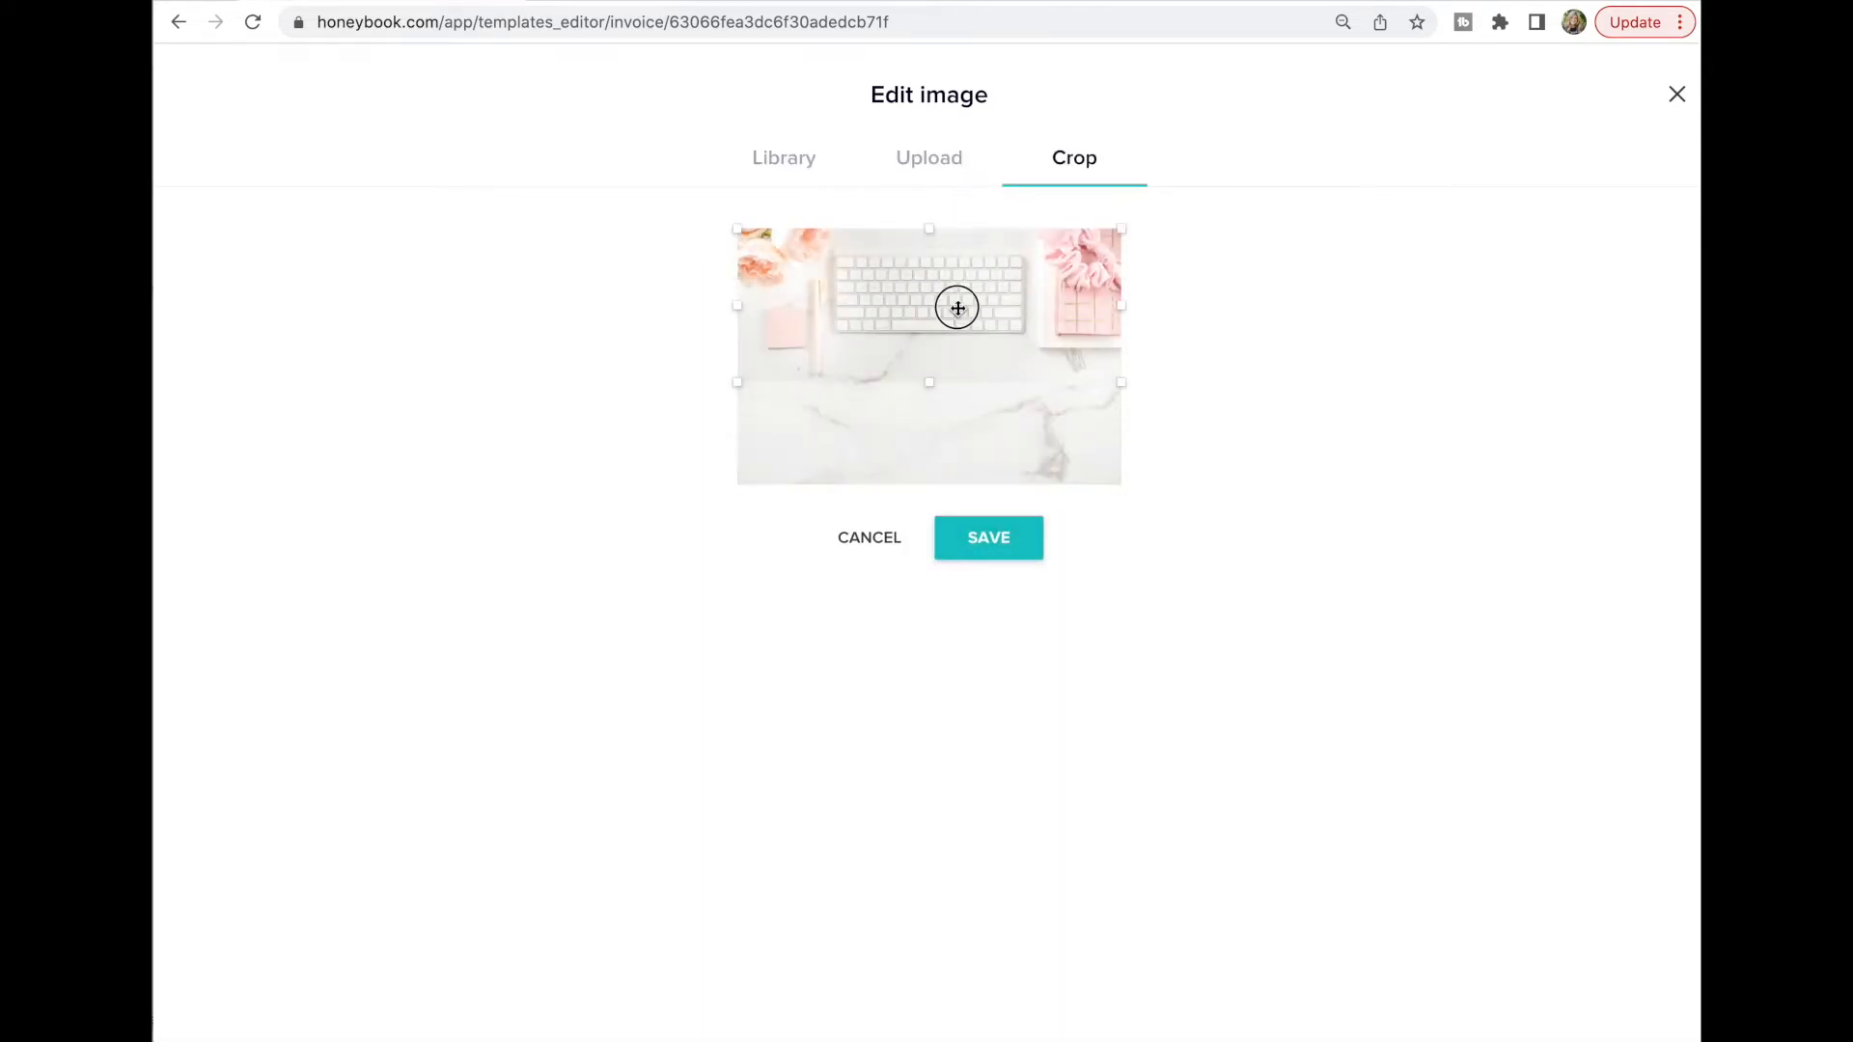
pyautogui.click(997, 534)
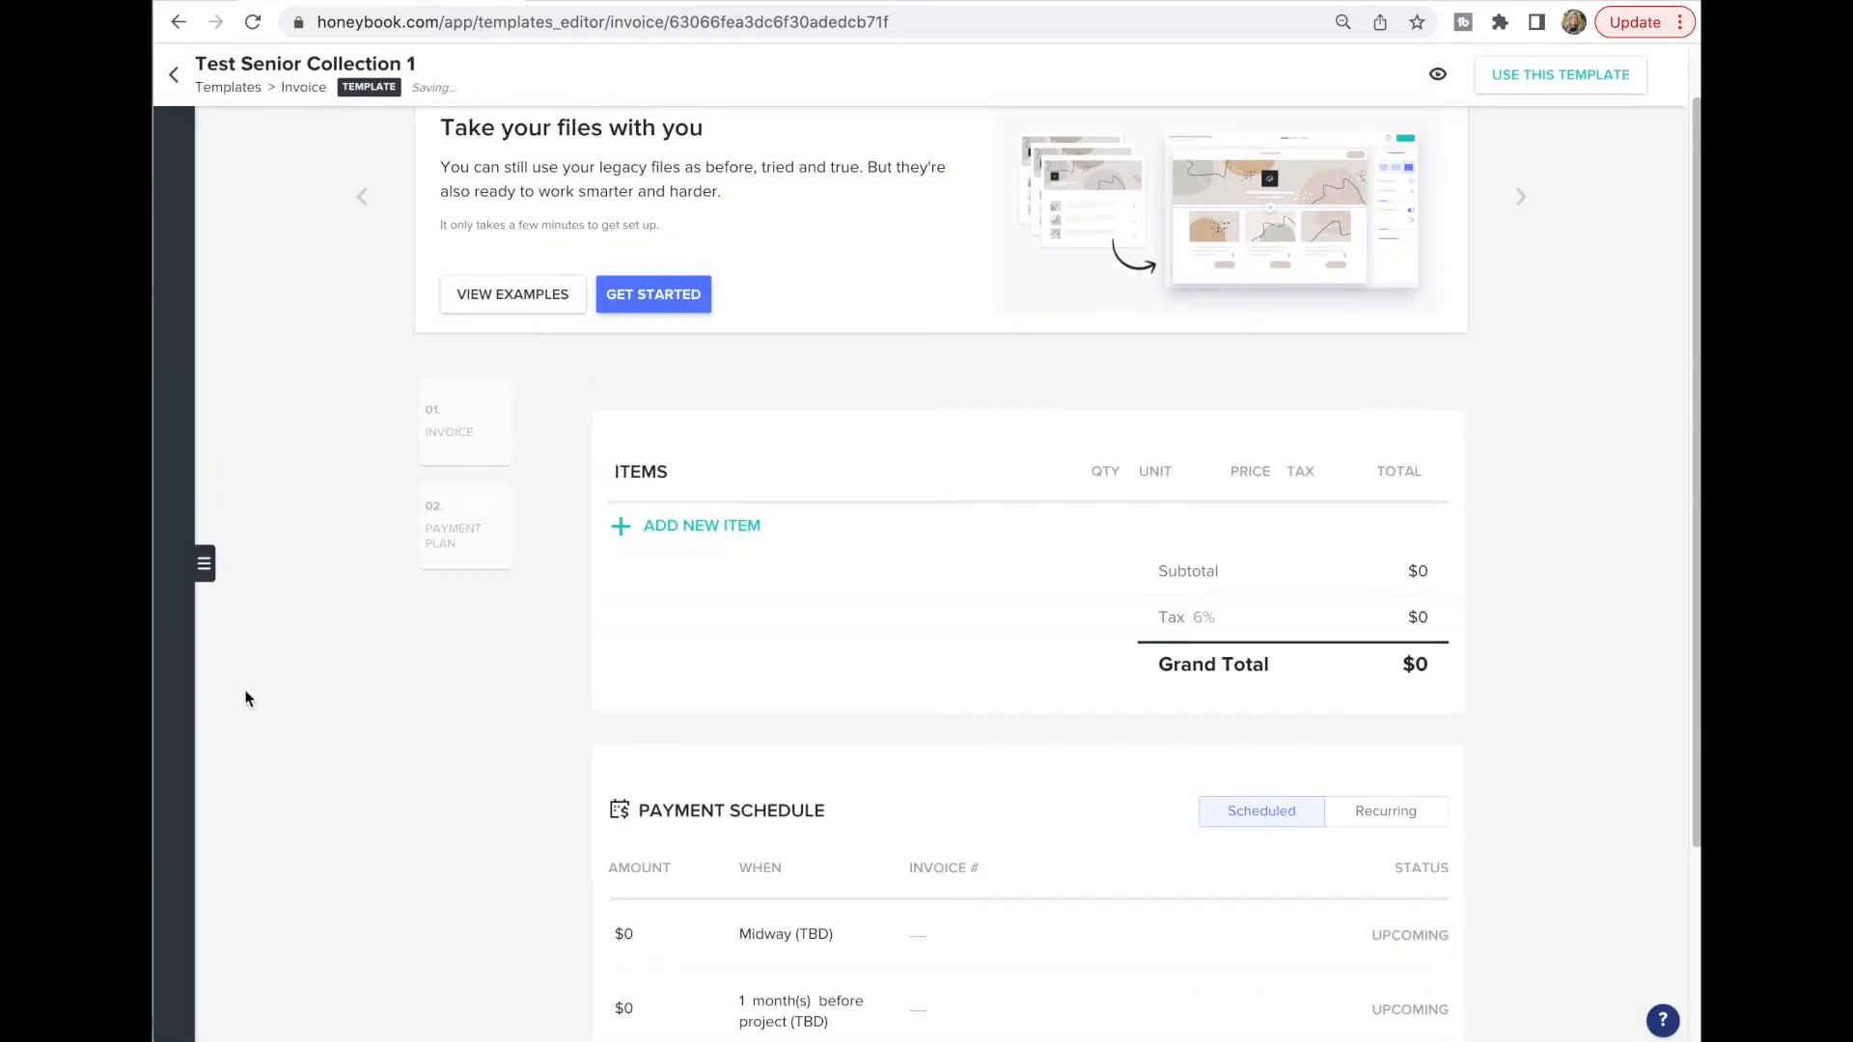
# Add the existing "test senior collection 1" package as an item on the invoice
pyautogui.scroll(-2, 563, 577)
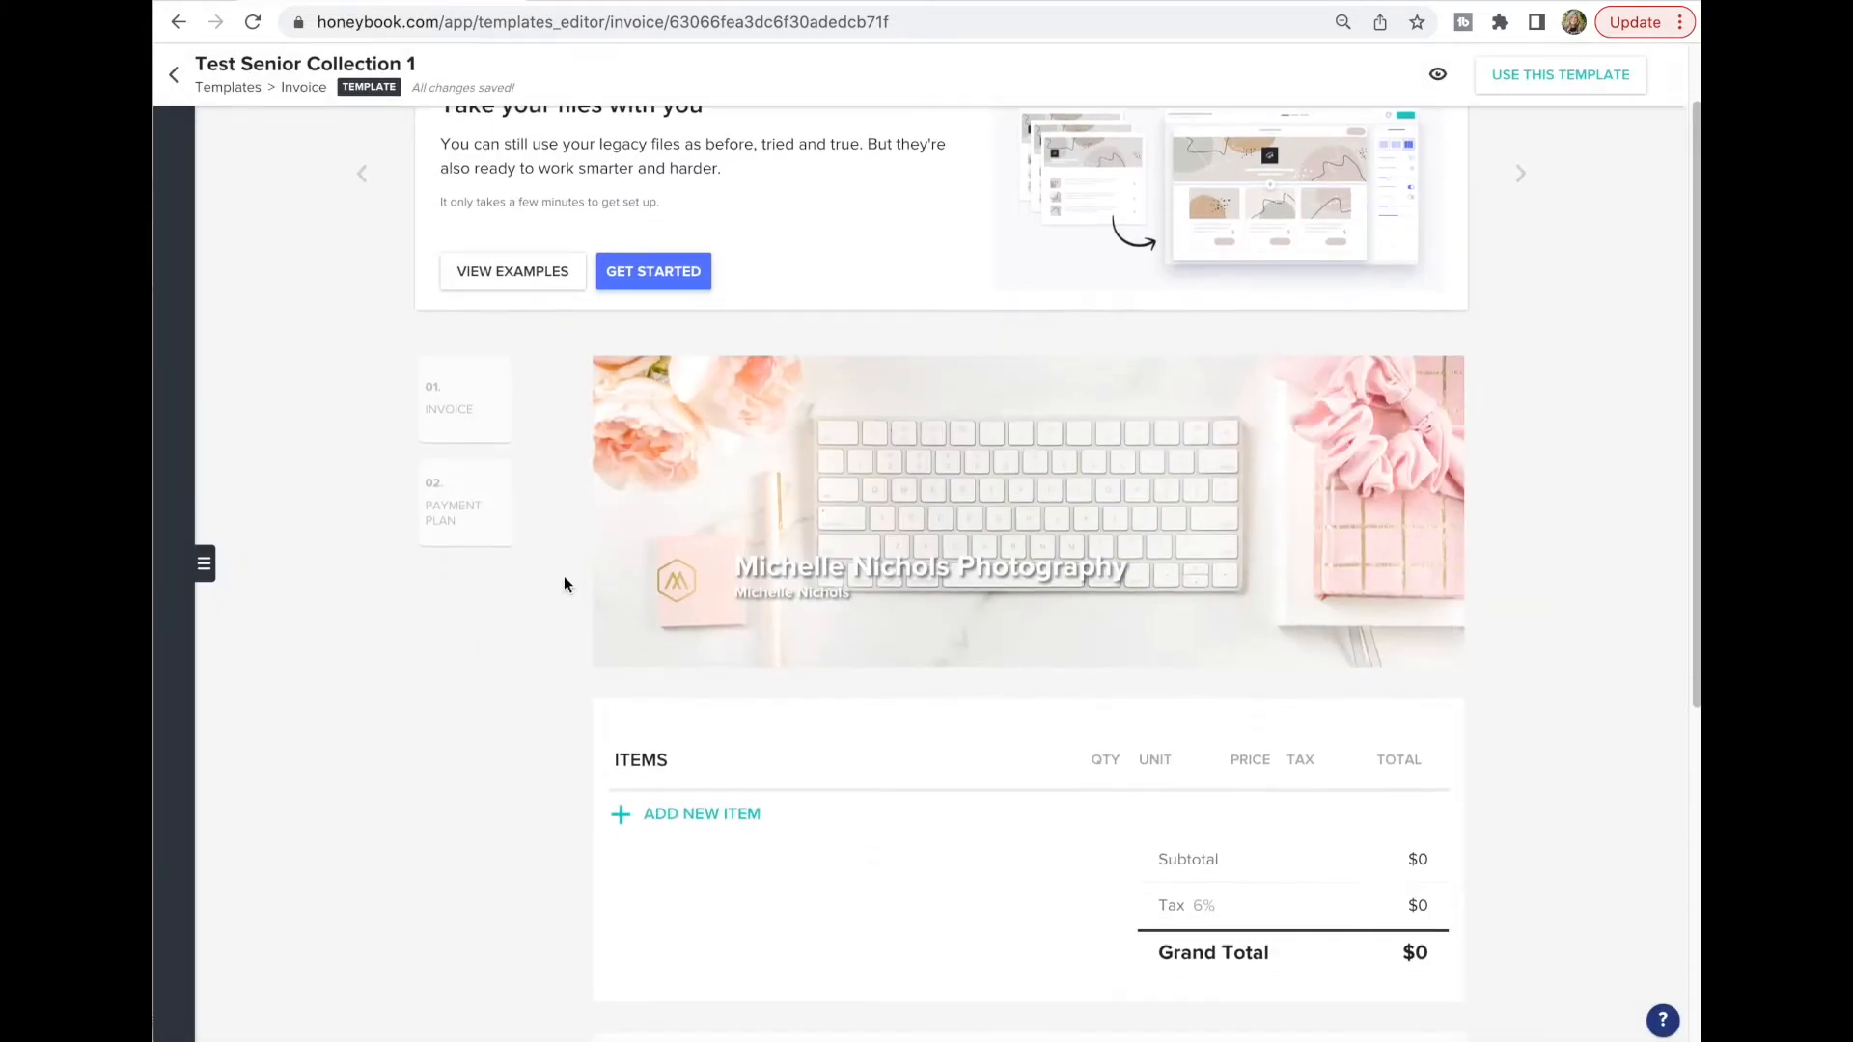
pyautogui.scroll(-1, 533, 567)
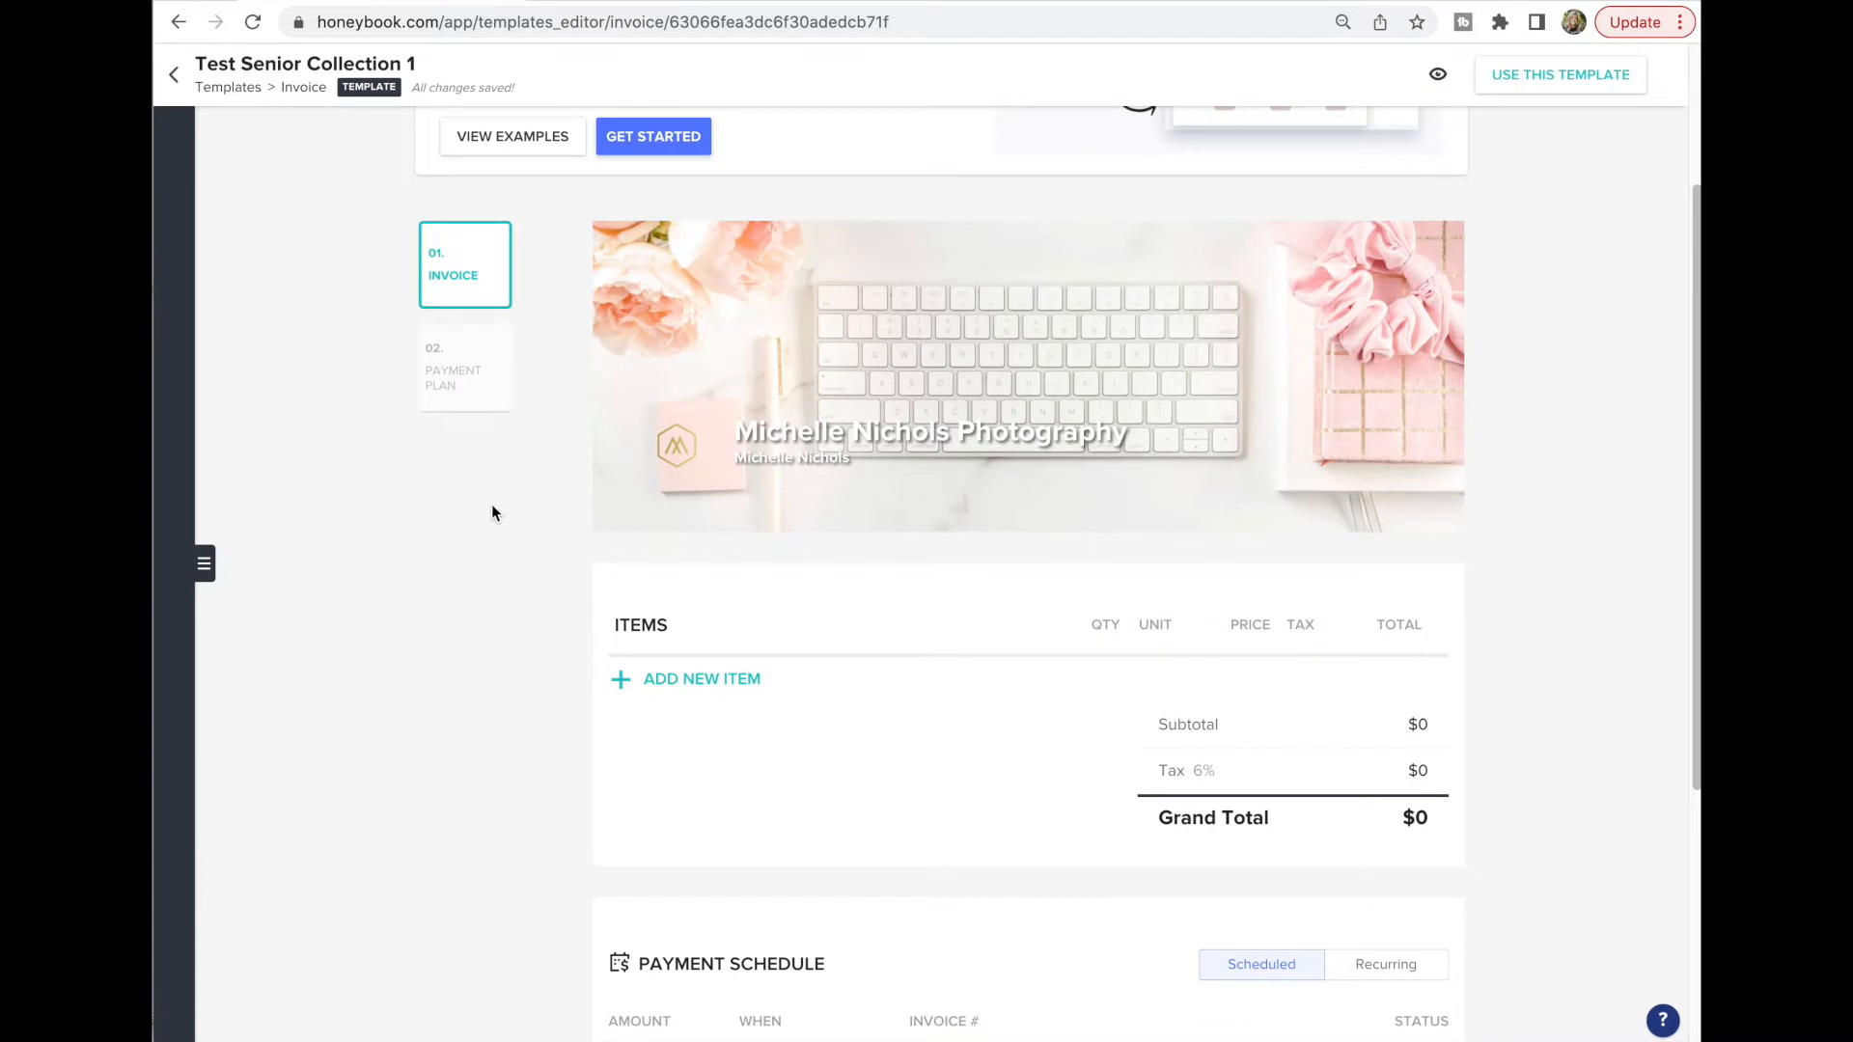
pyautogui.scroll(-2, 465, 506)
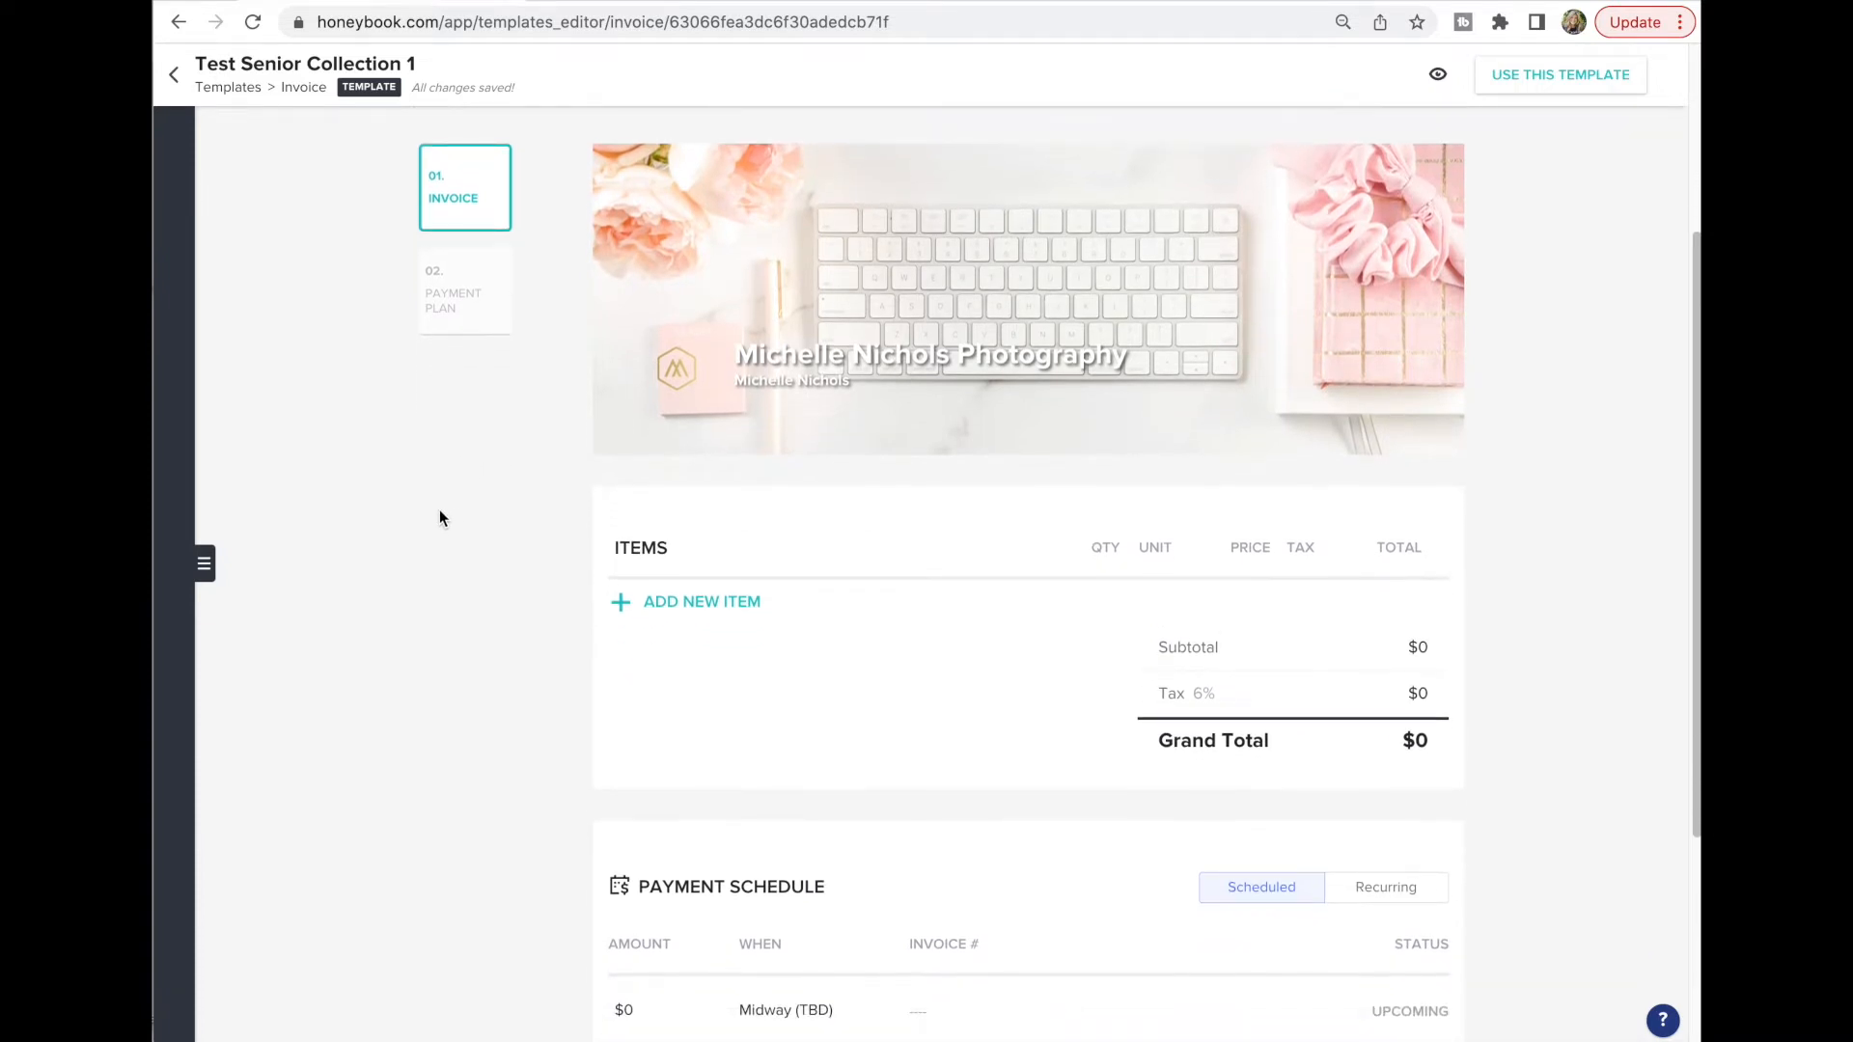
pyautogui.scroll(-1, 433, 511)
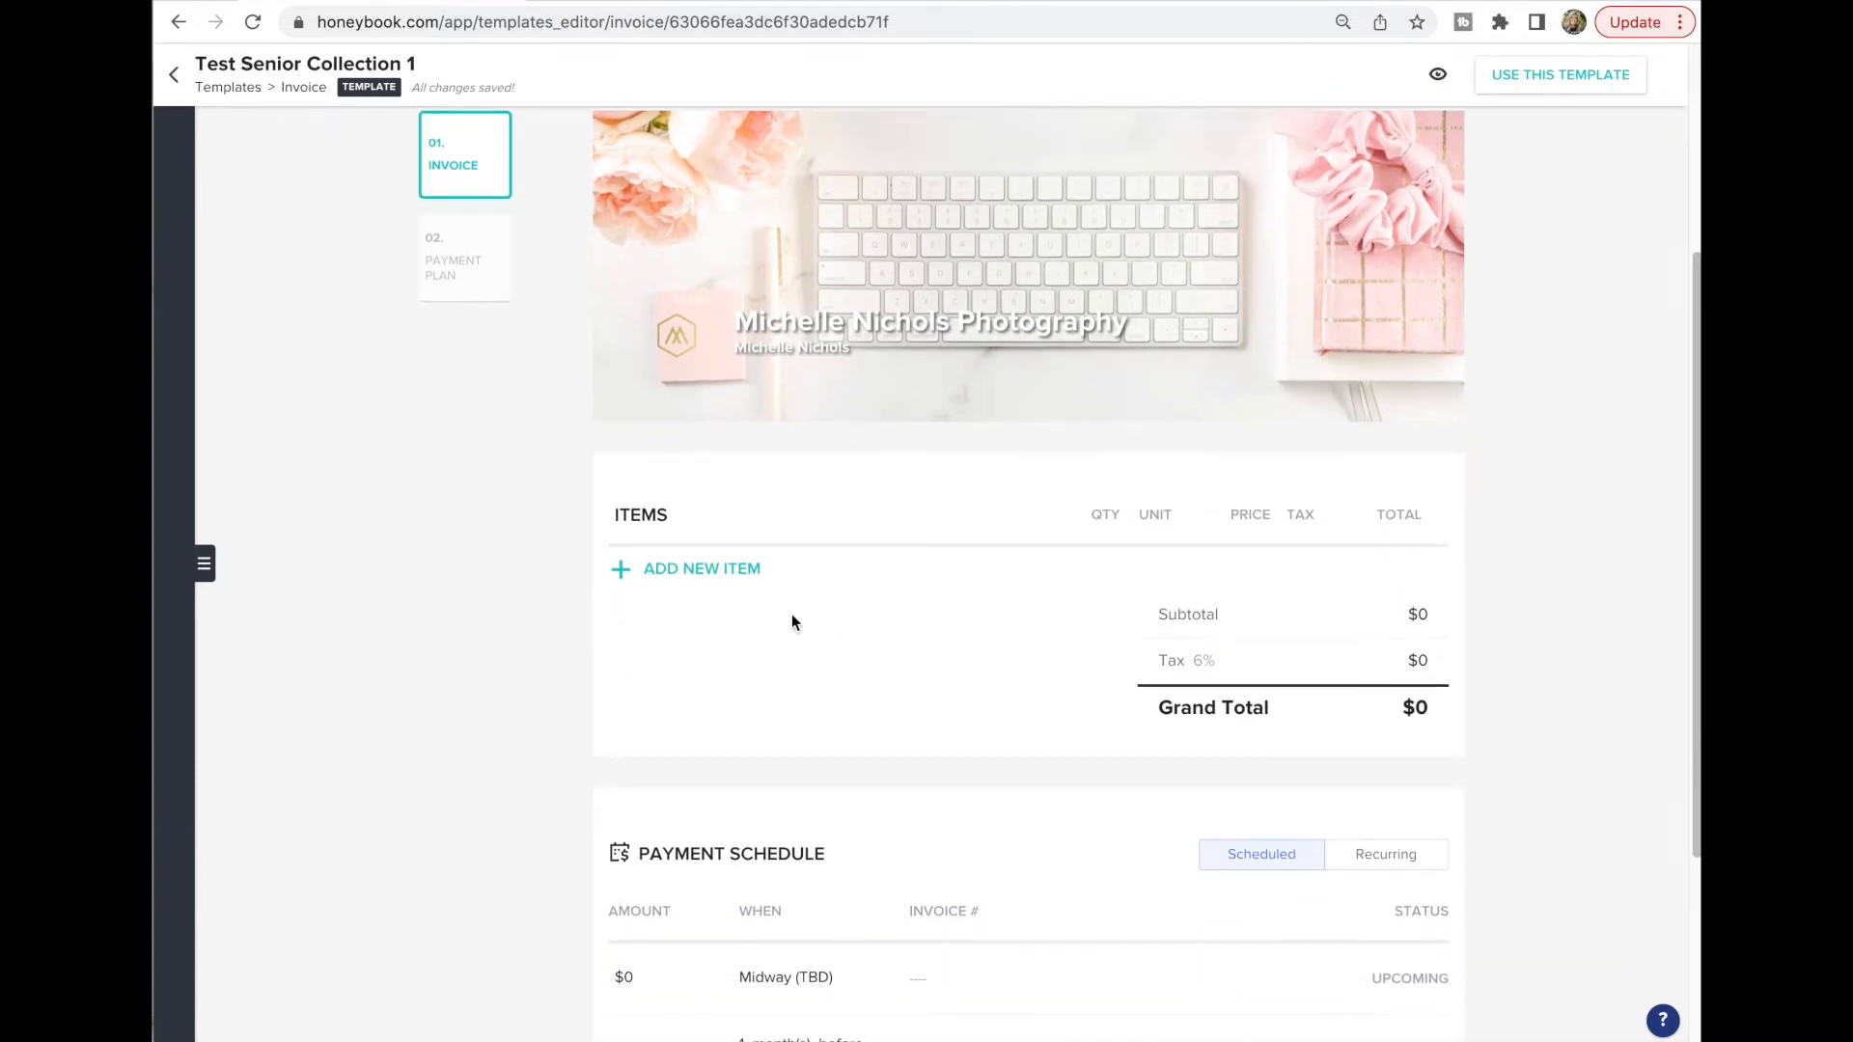
pyautogui.click(719, 570)
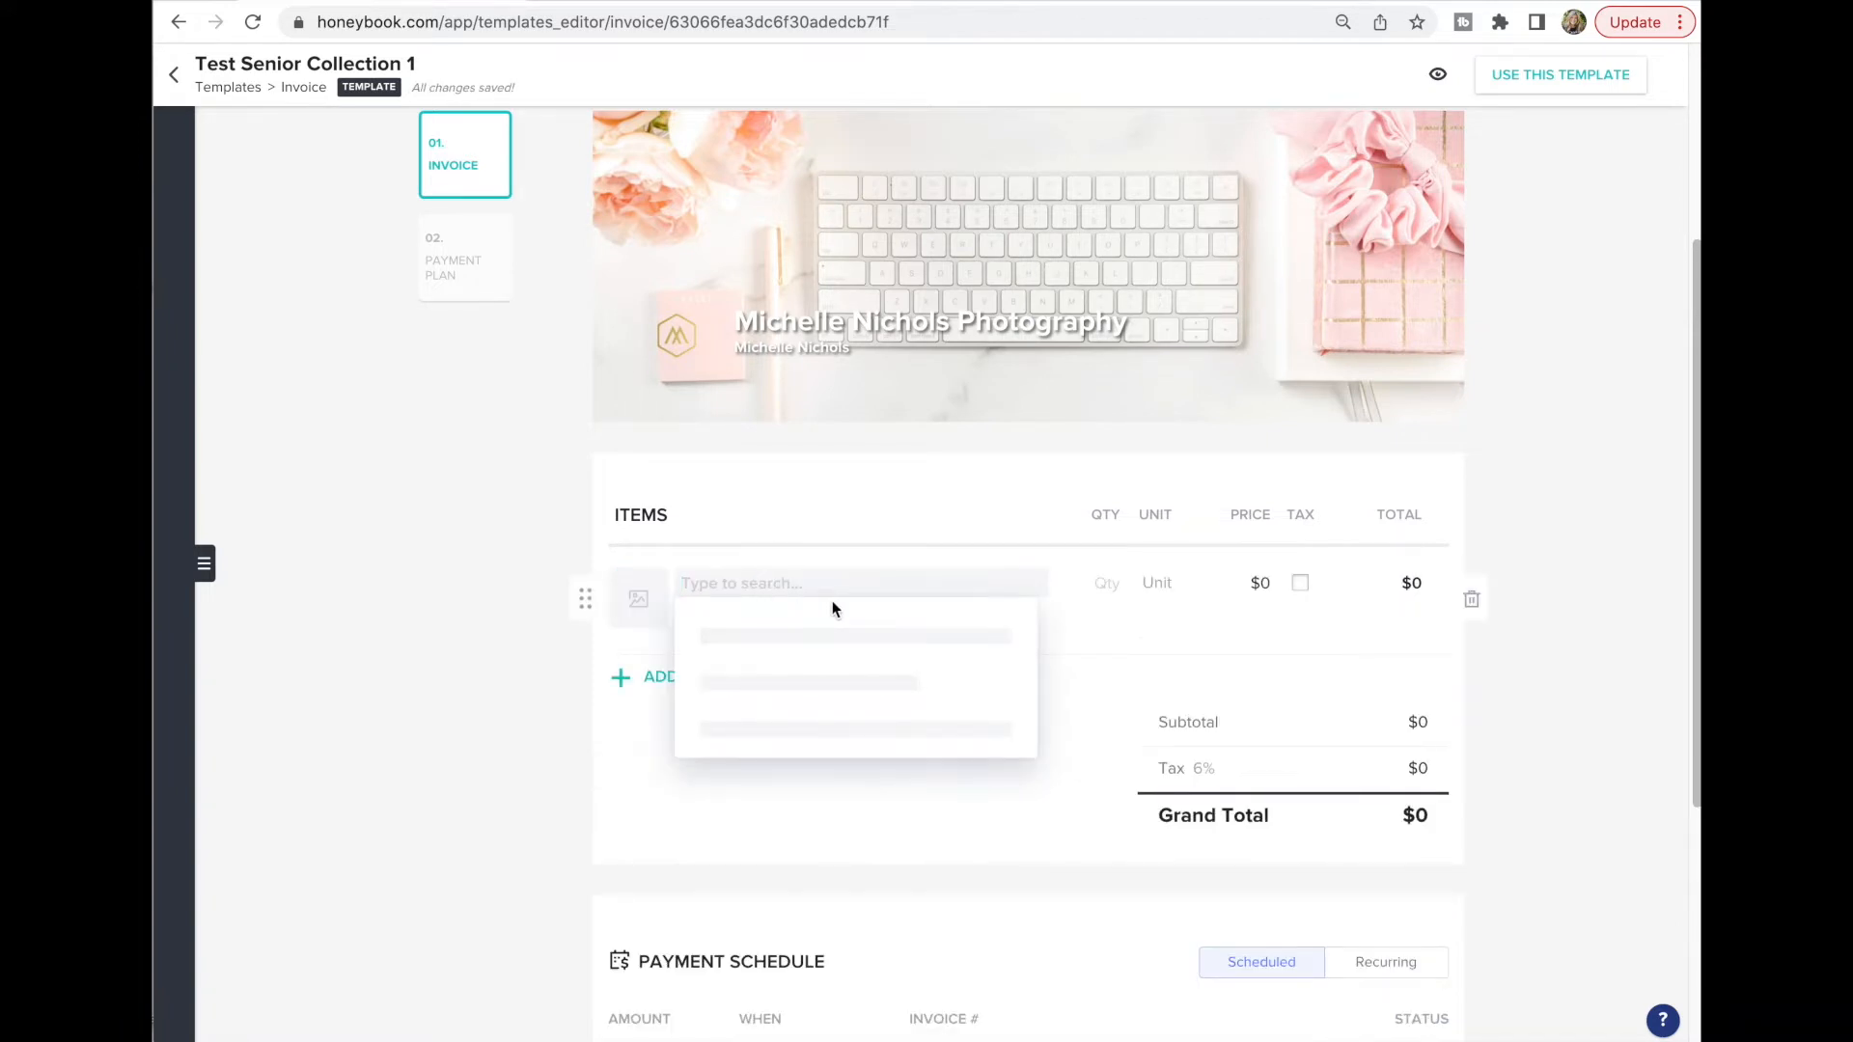
pyautogui.write('Test')
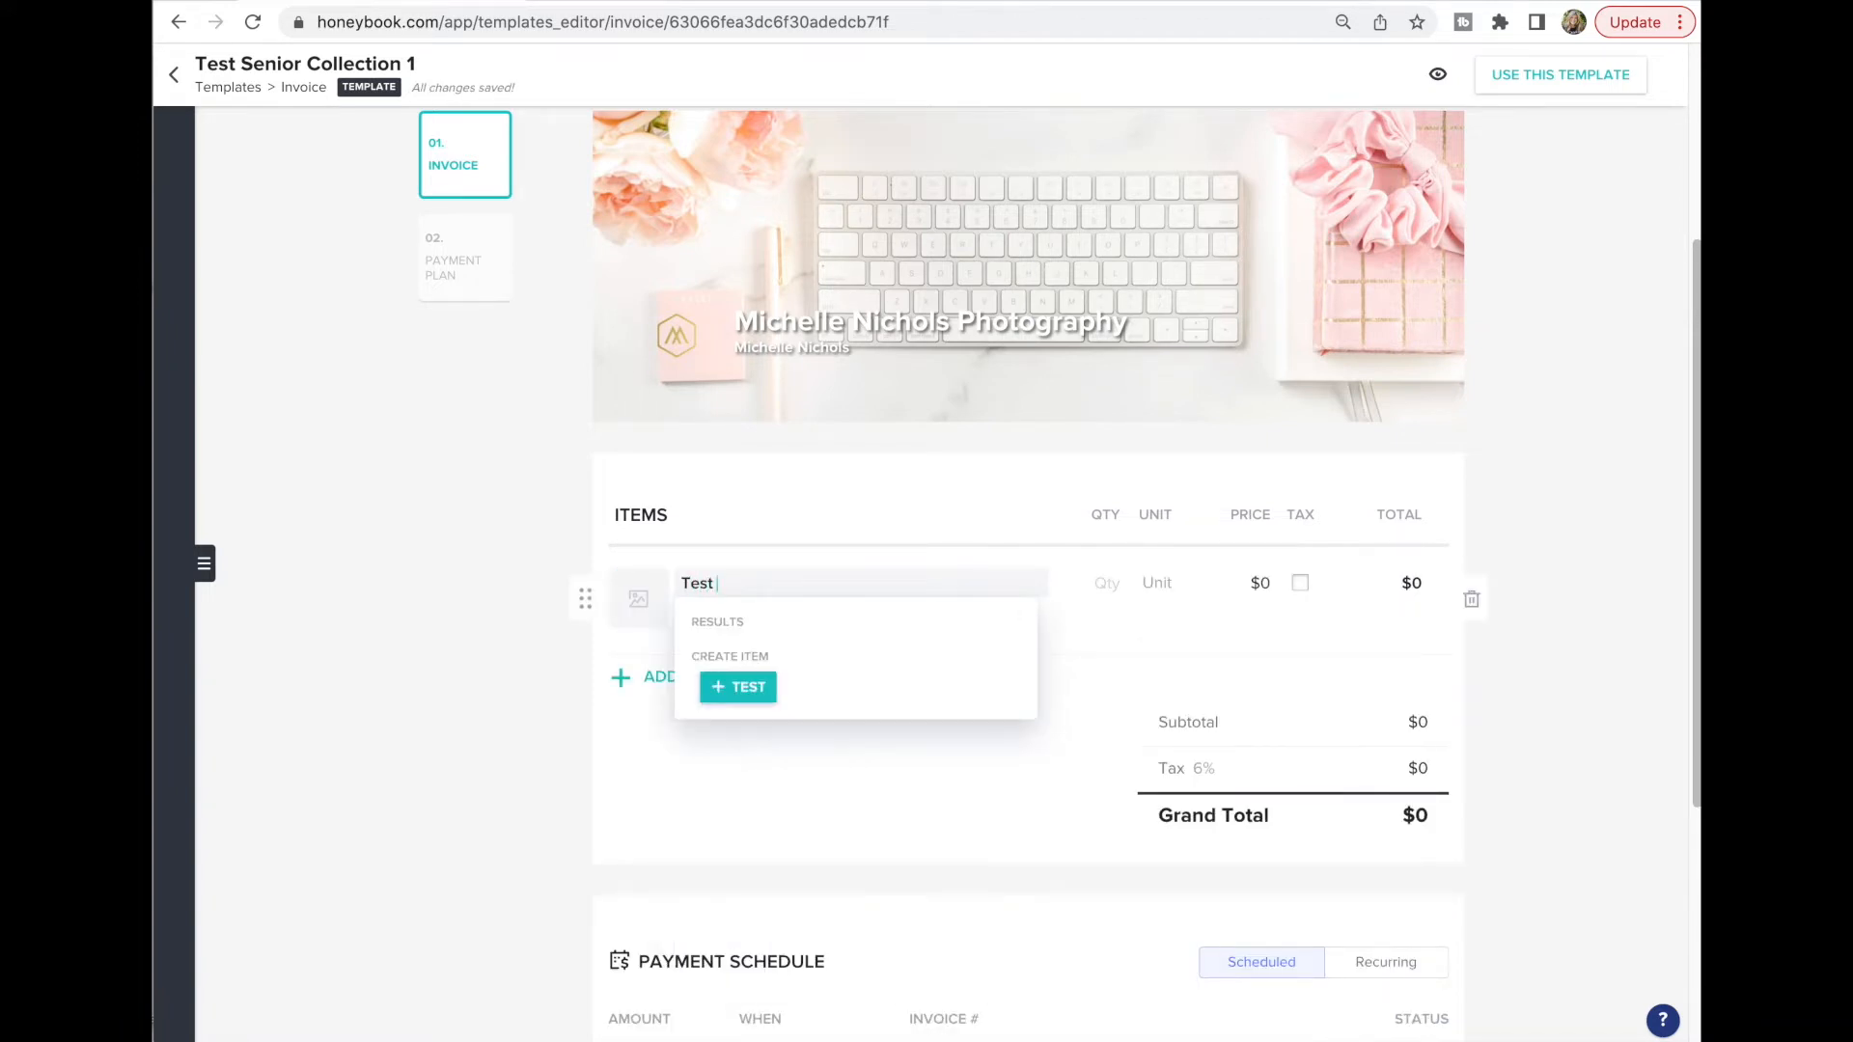
pyautogui.click(795, 666)
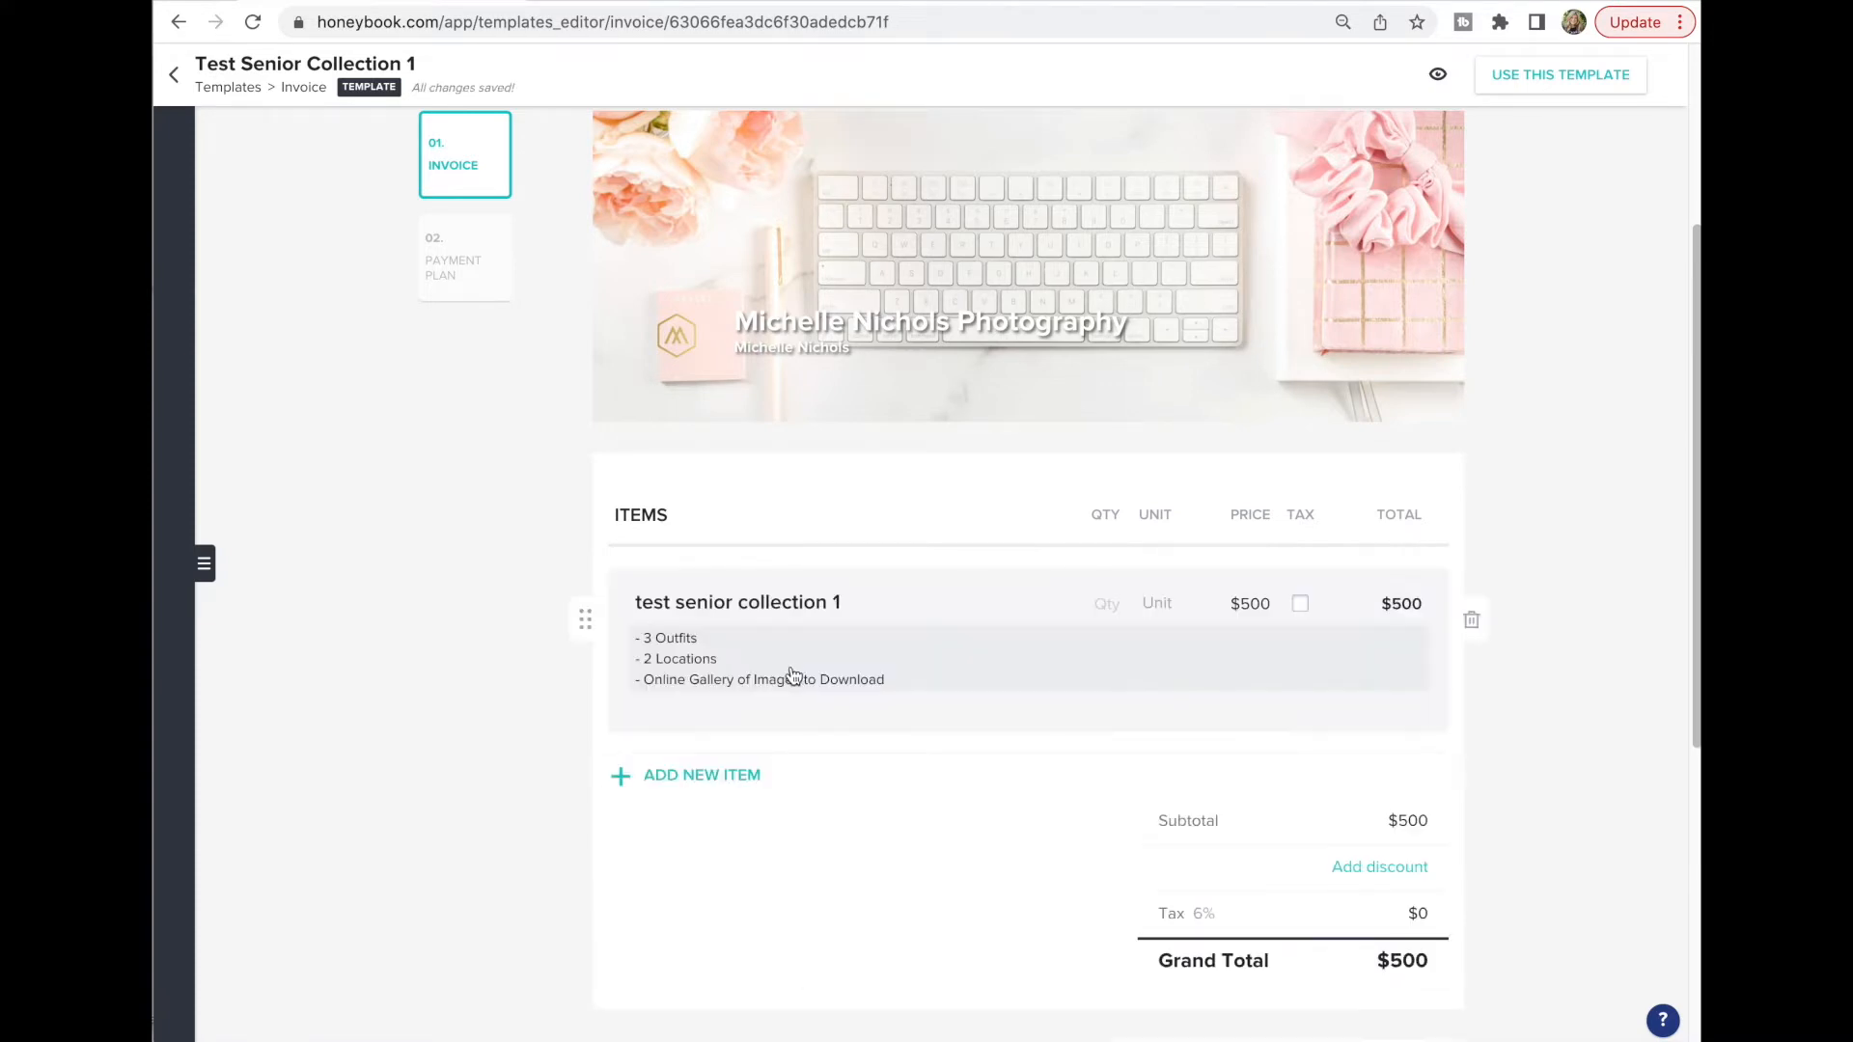
# Add another payment to the invoice's payment schedule
pyautogui.scroll(-1, 485, 683)
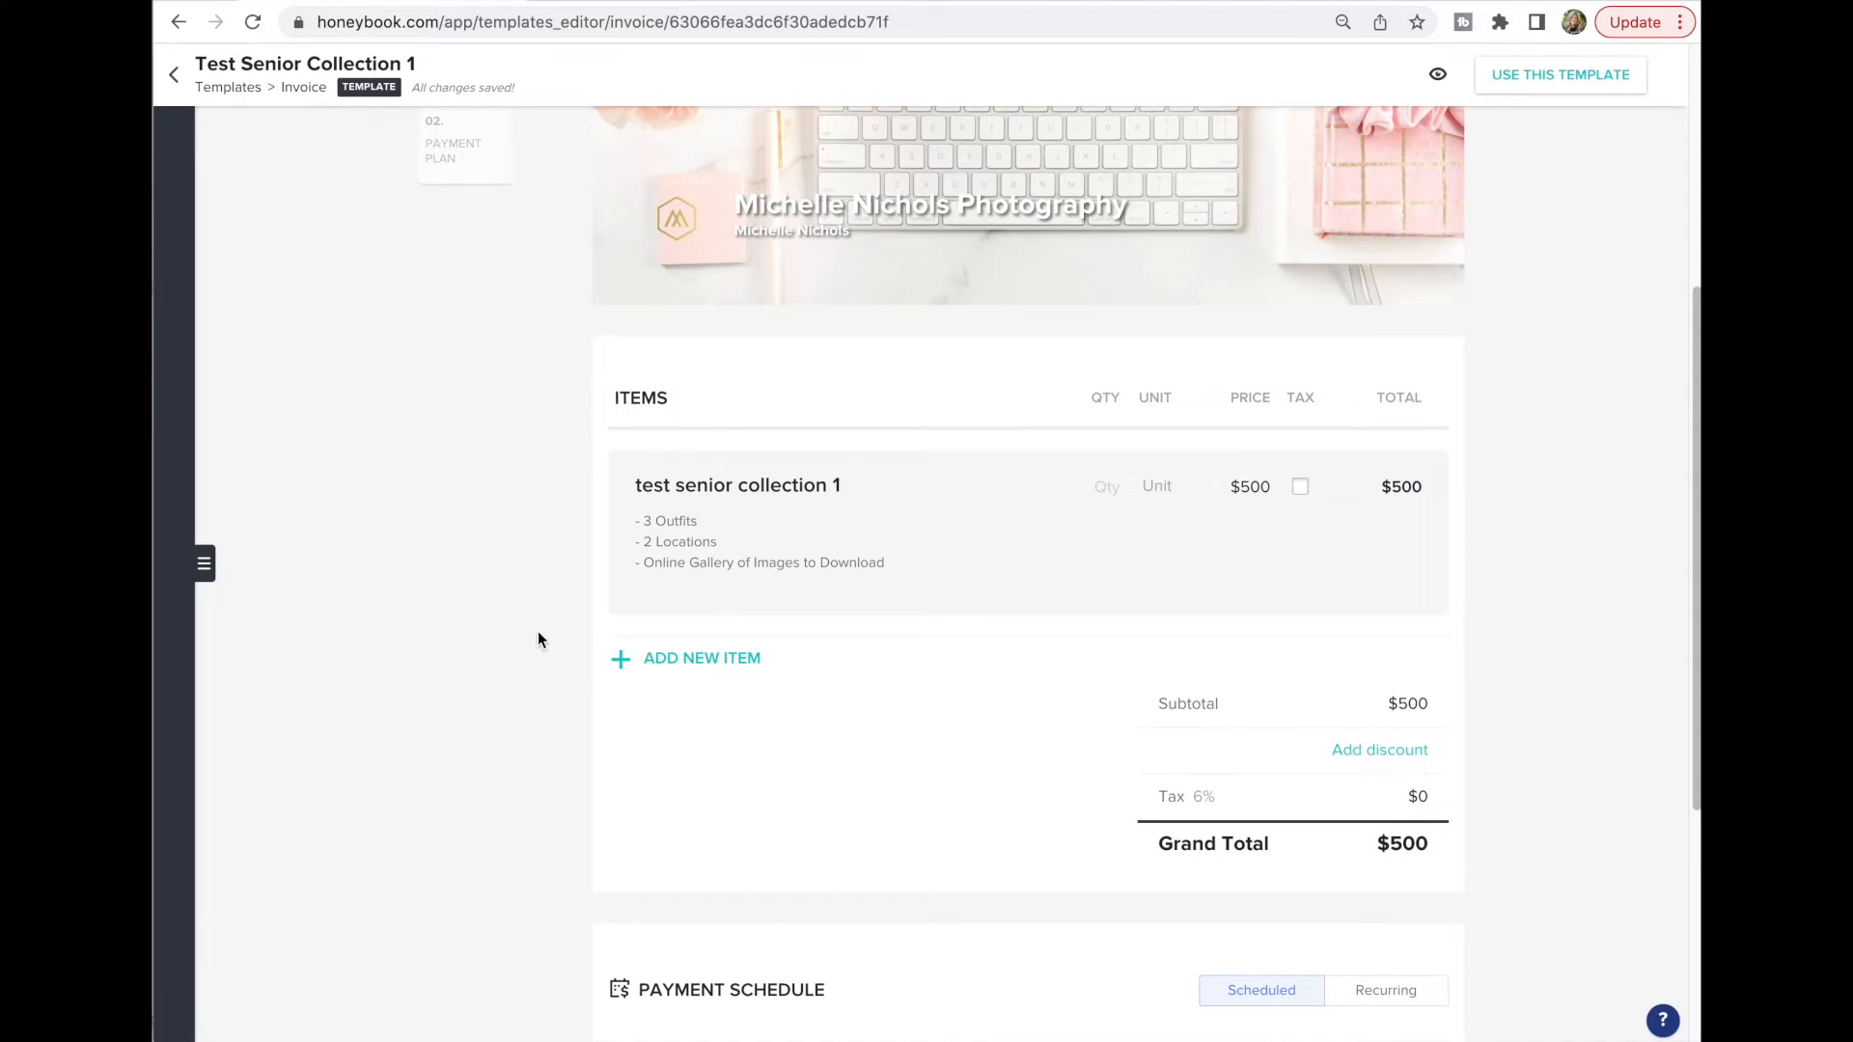
pyautogui.scroll(-2, 956, 617)
pyautogui.scroll(2, 978, 639)
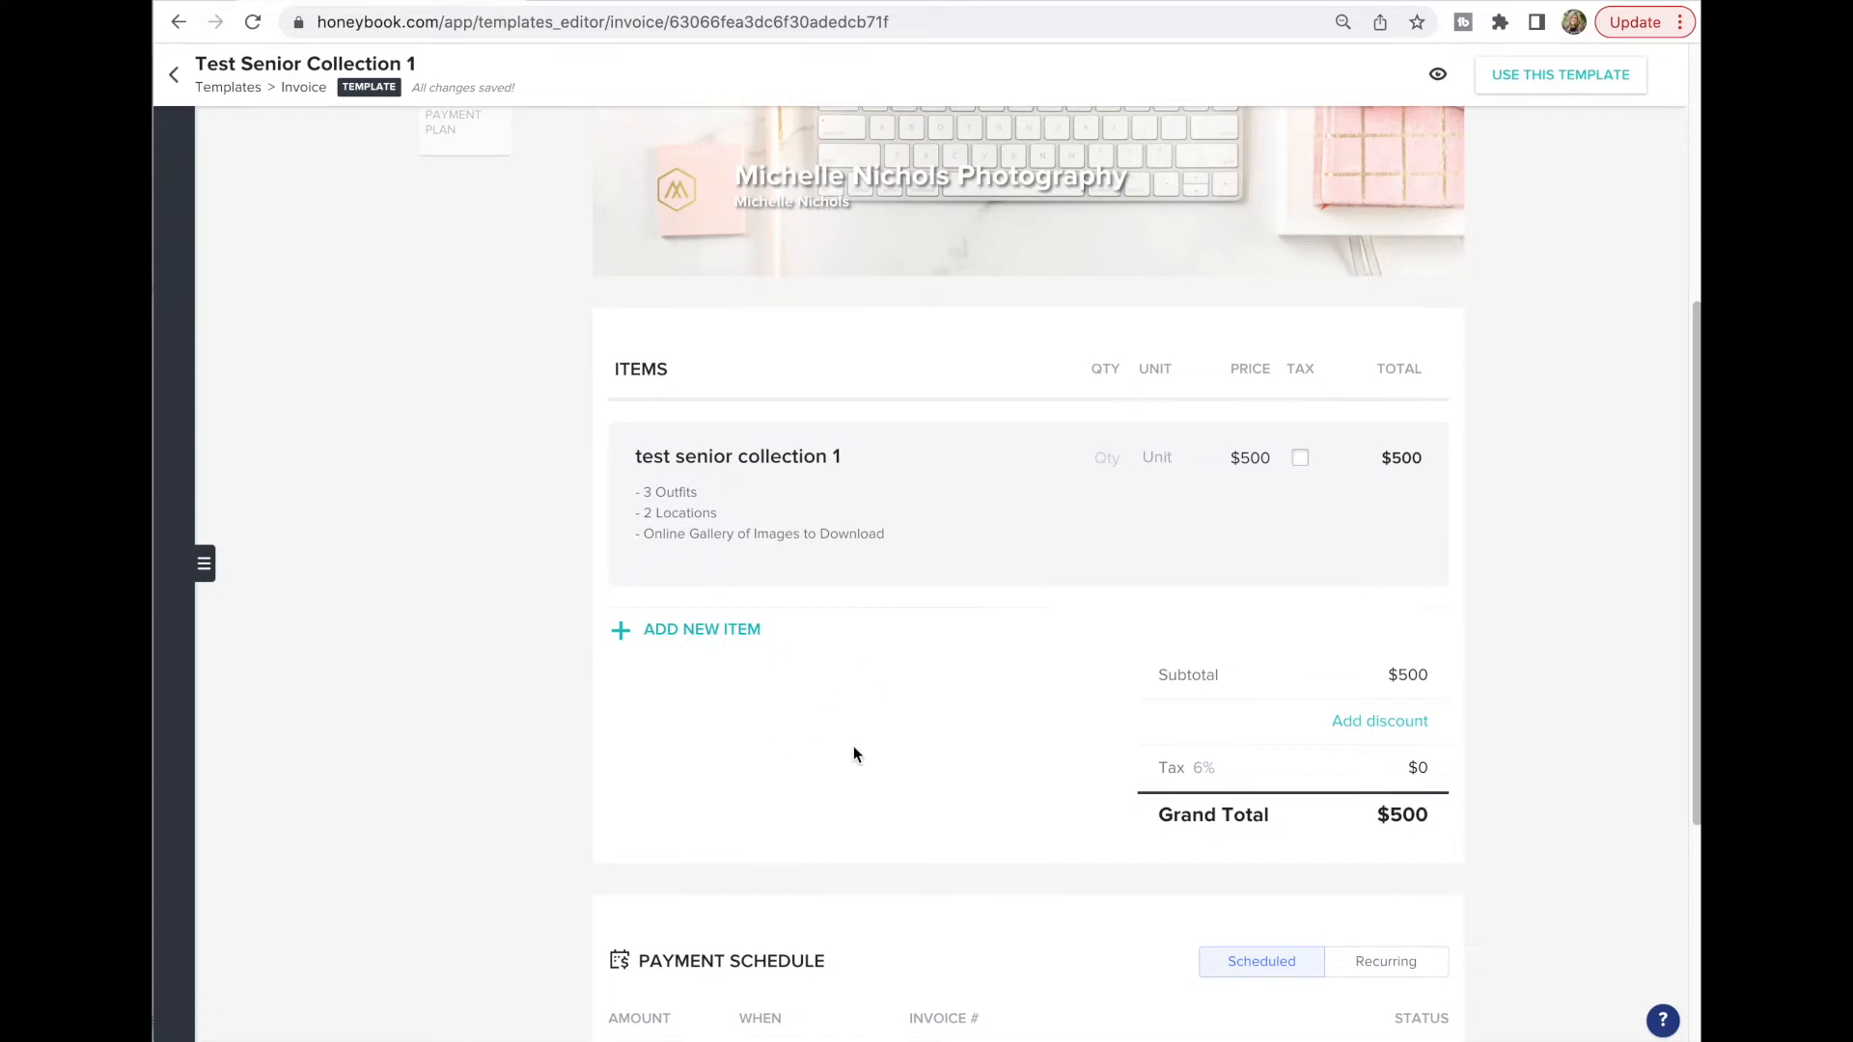
pyautogui.scroll(-1, 854, 745)
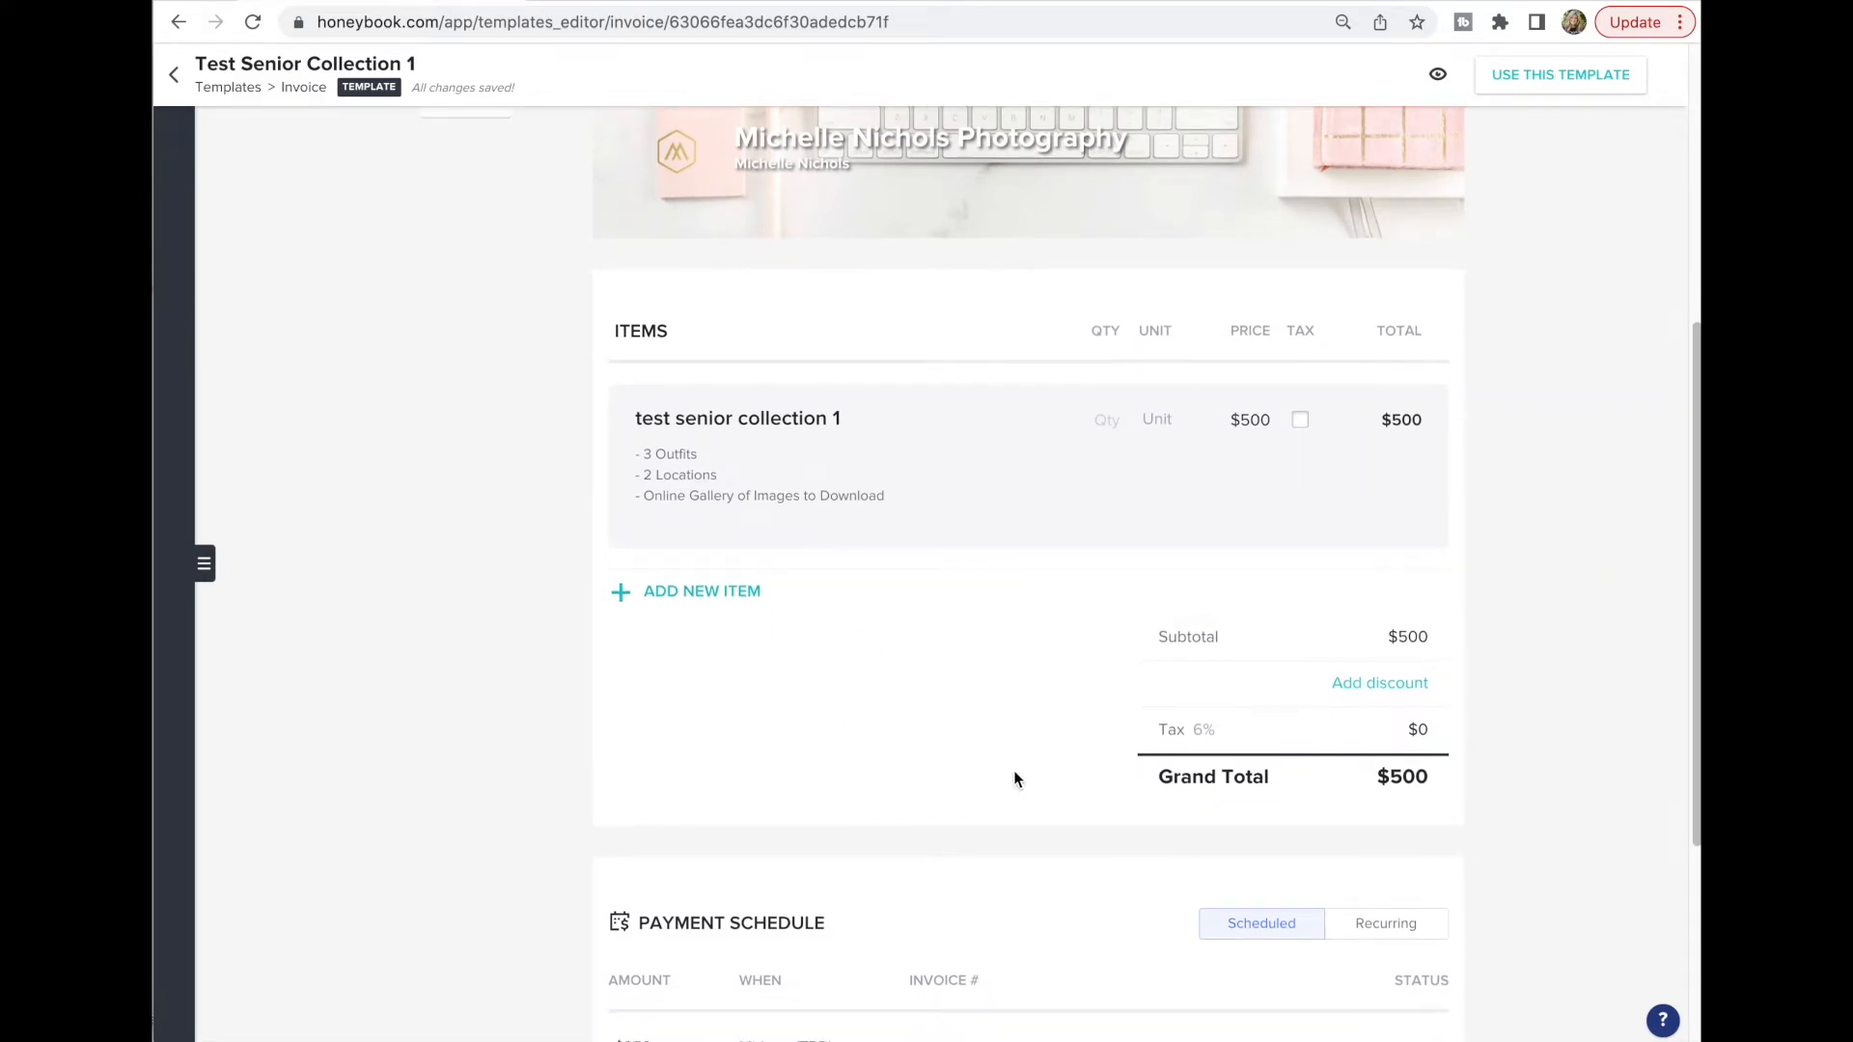
pyautogui.scroll(-1, 869, 680)
pyautogui.scroll(-1, 817, 479)
pyautogui.scroll(-2, 817, 480)
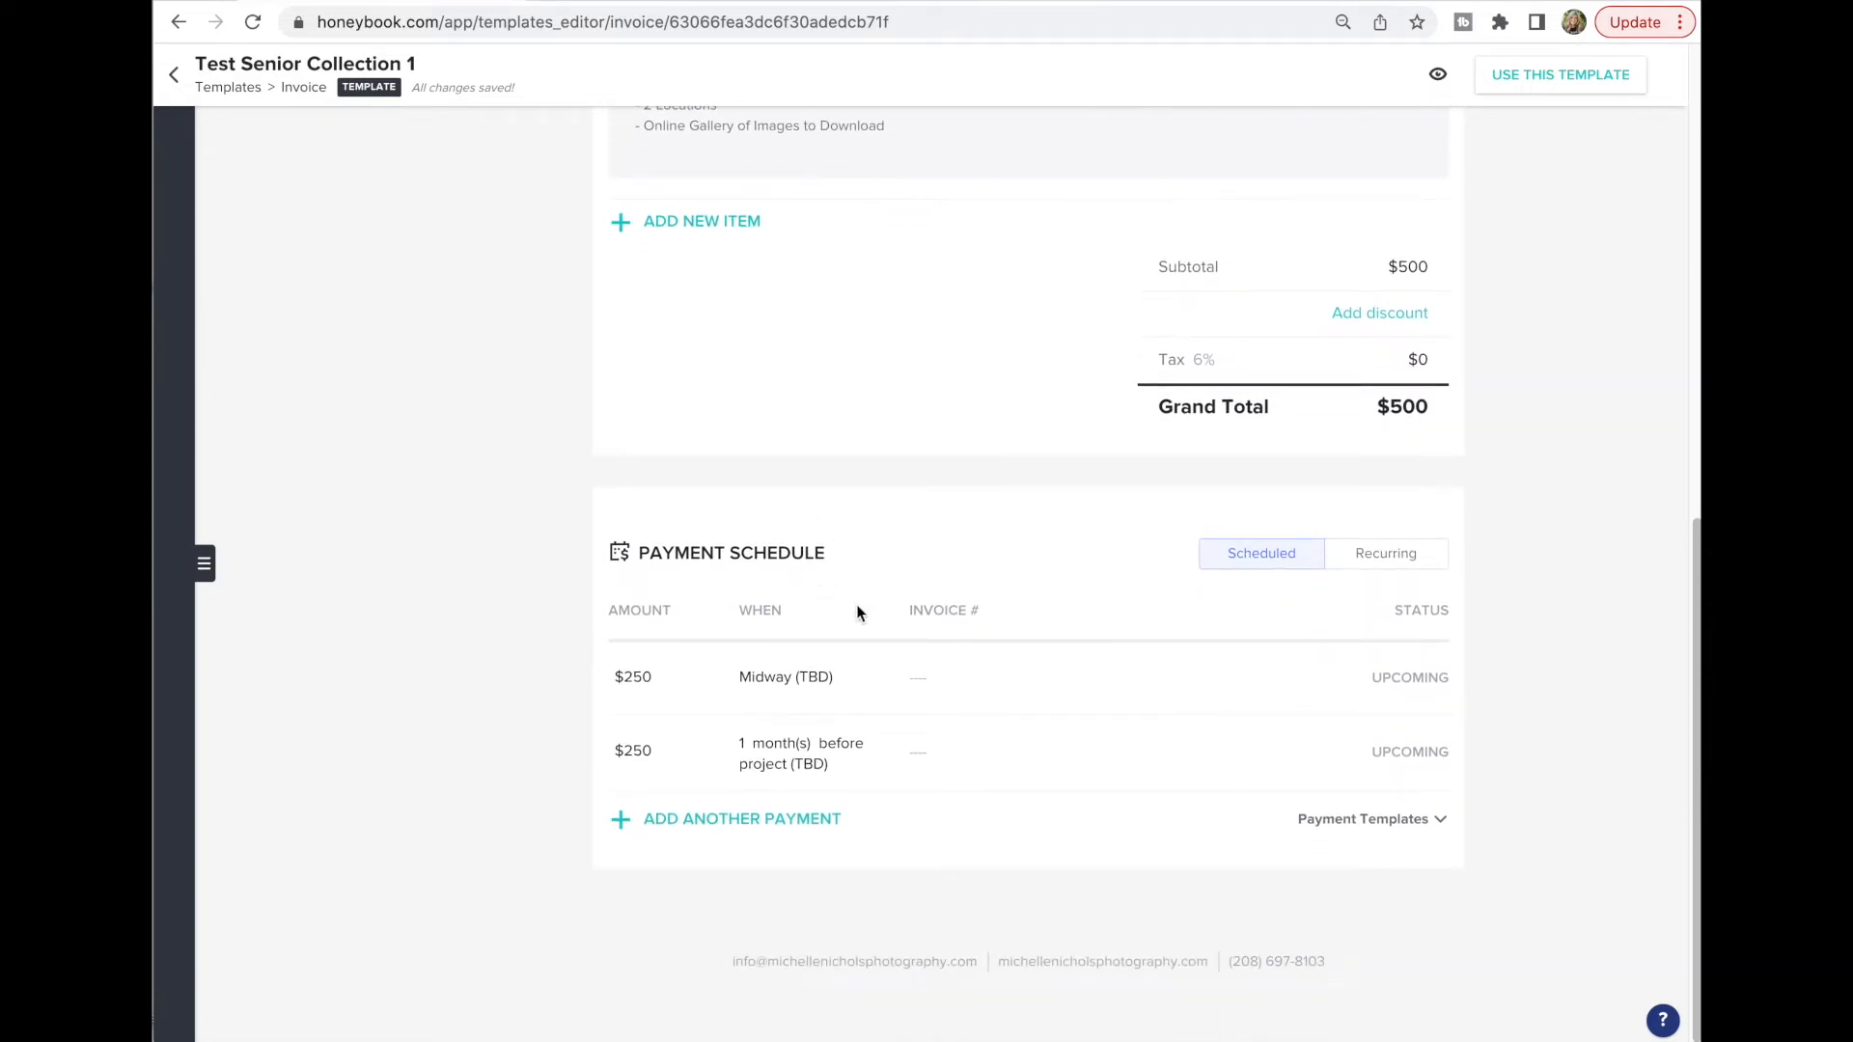
pyautogui.click(688, 830)
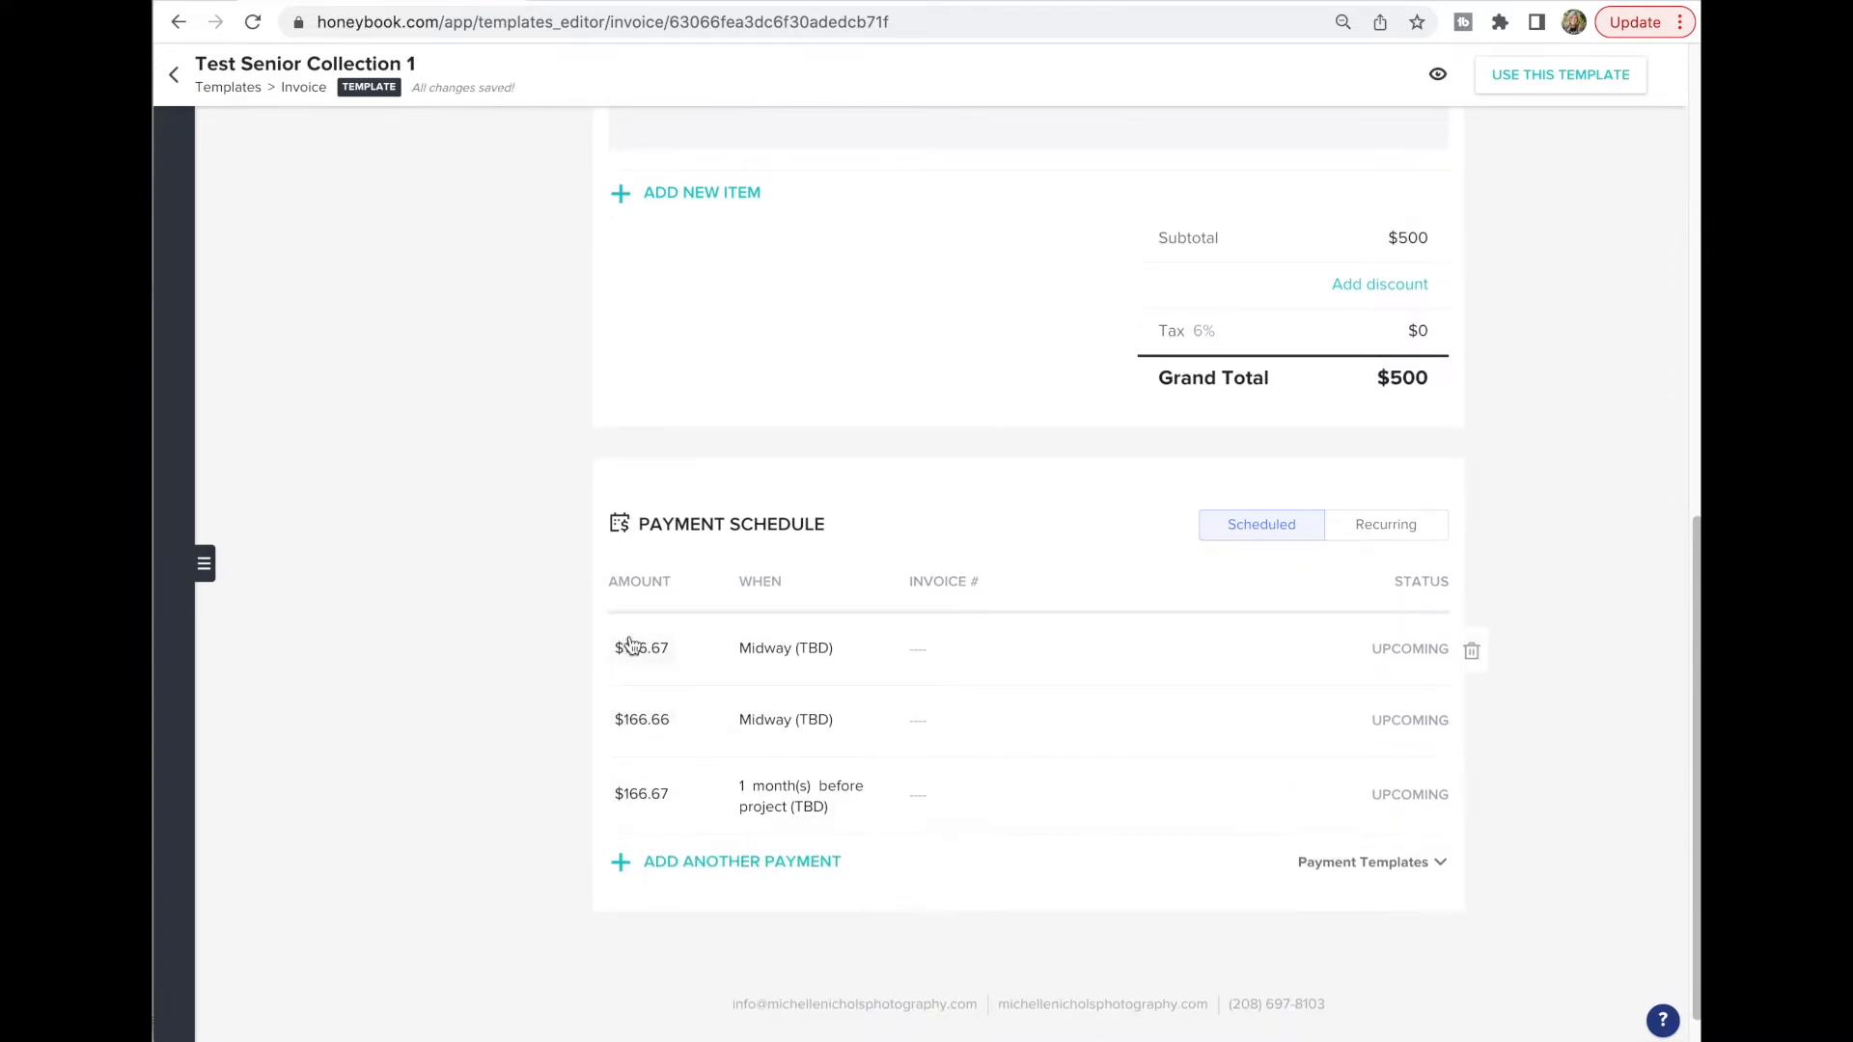
# Set the first scheduled payment's due date to a custom date, Jul 24, 2023
pyautogui.click(781, 652)
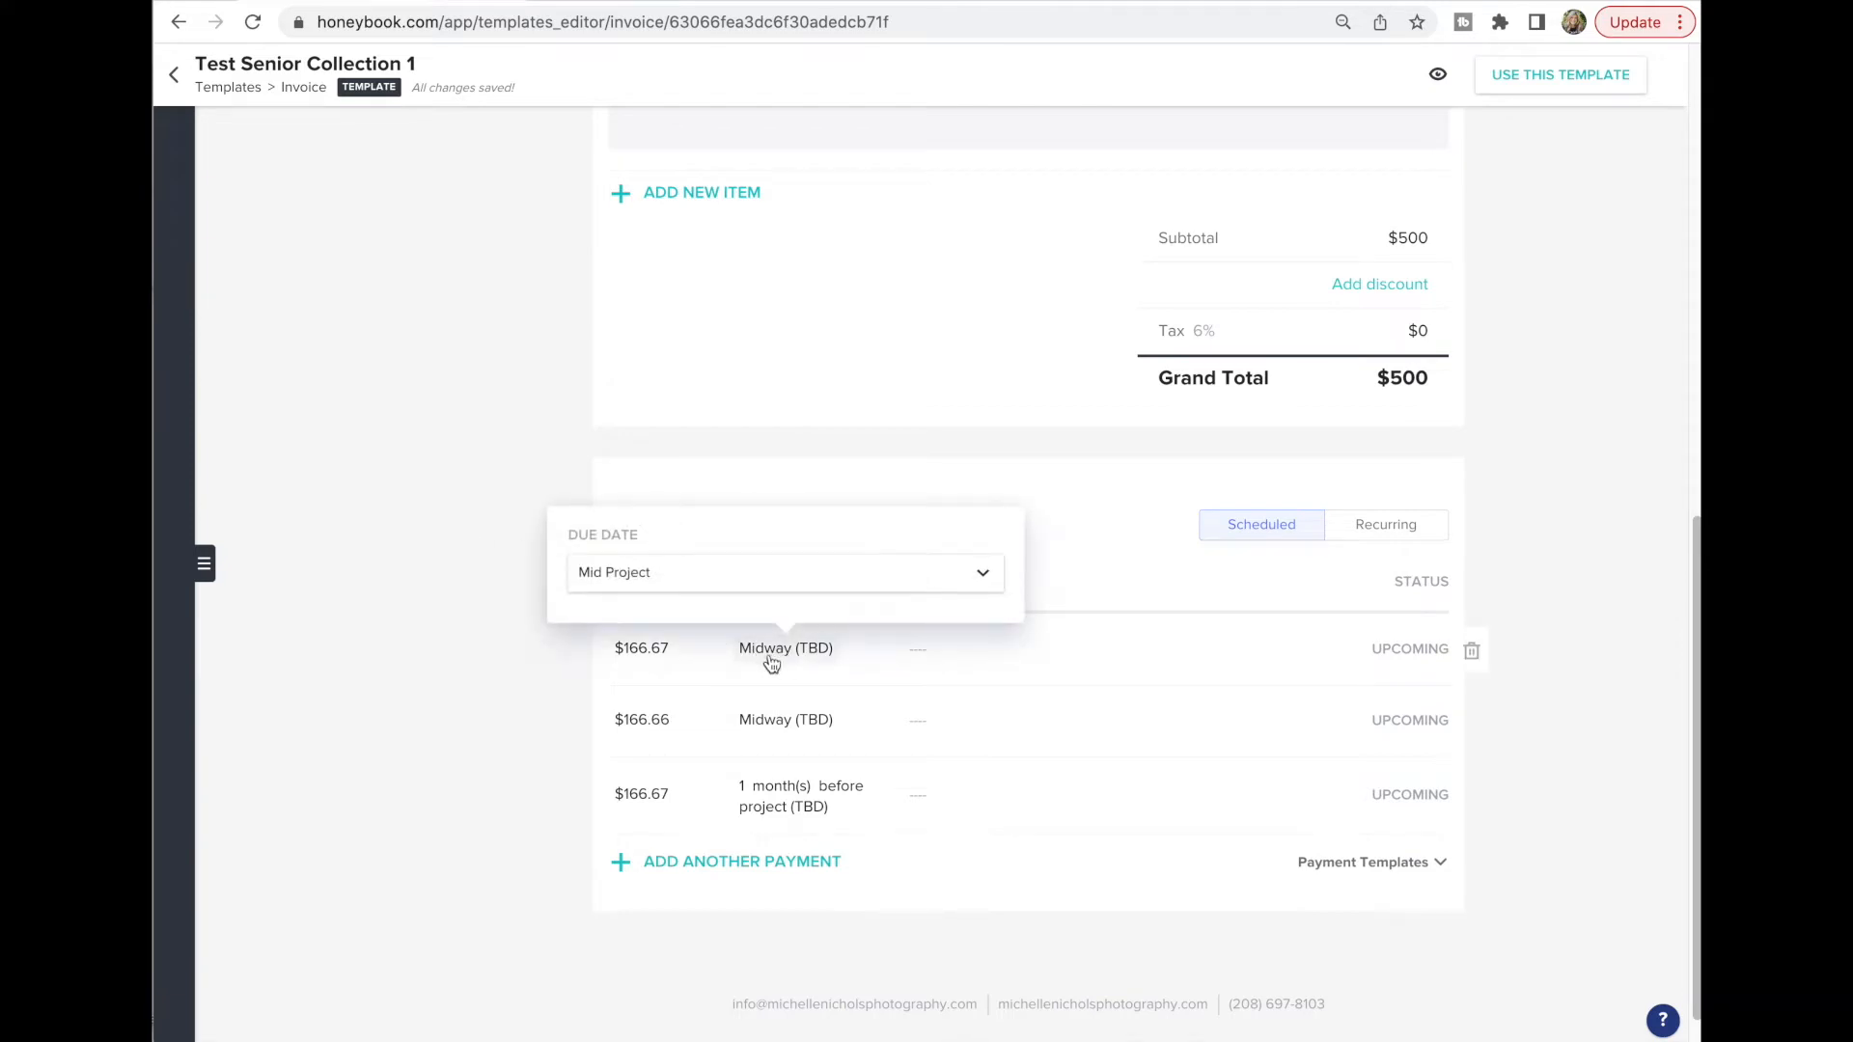
pyautogui.click(421, 645)
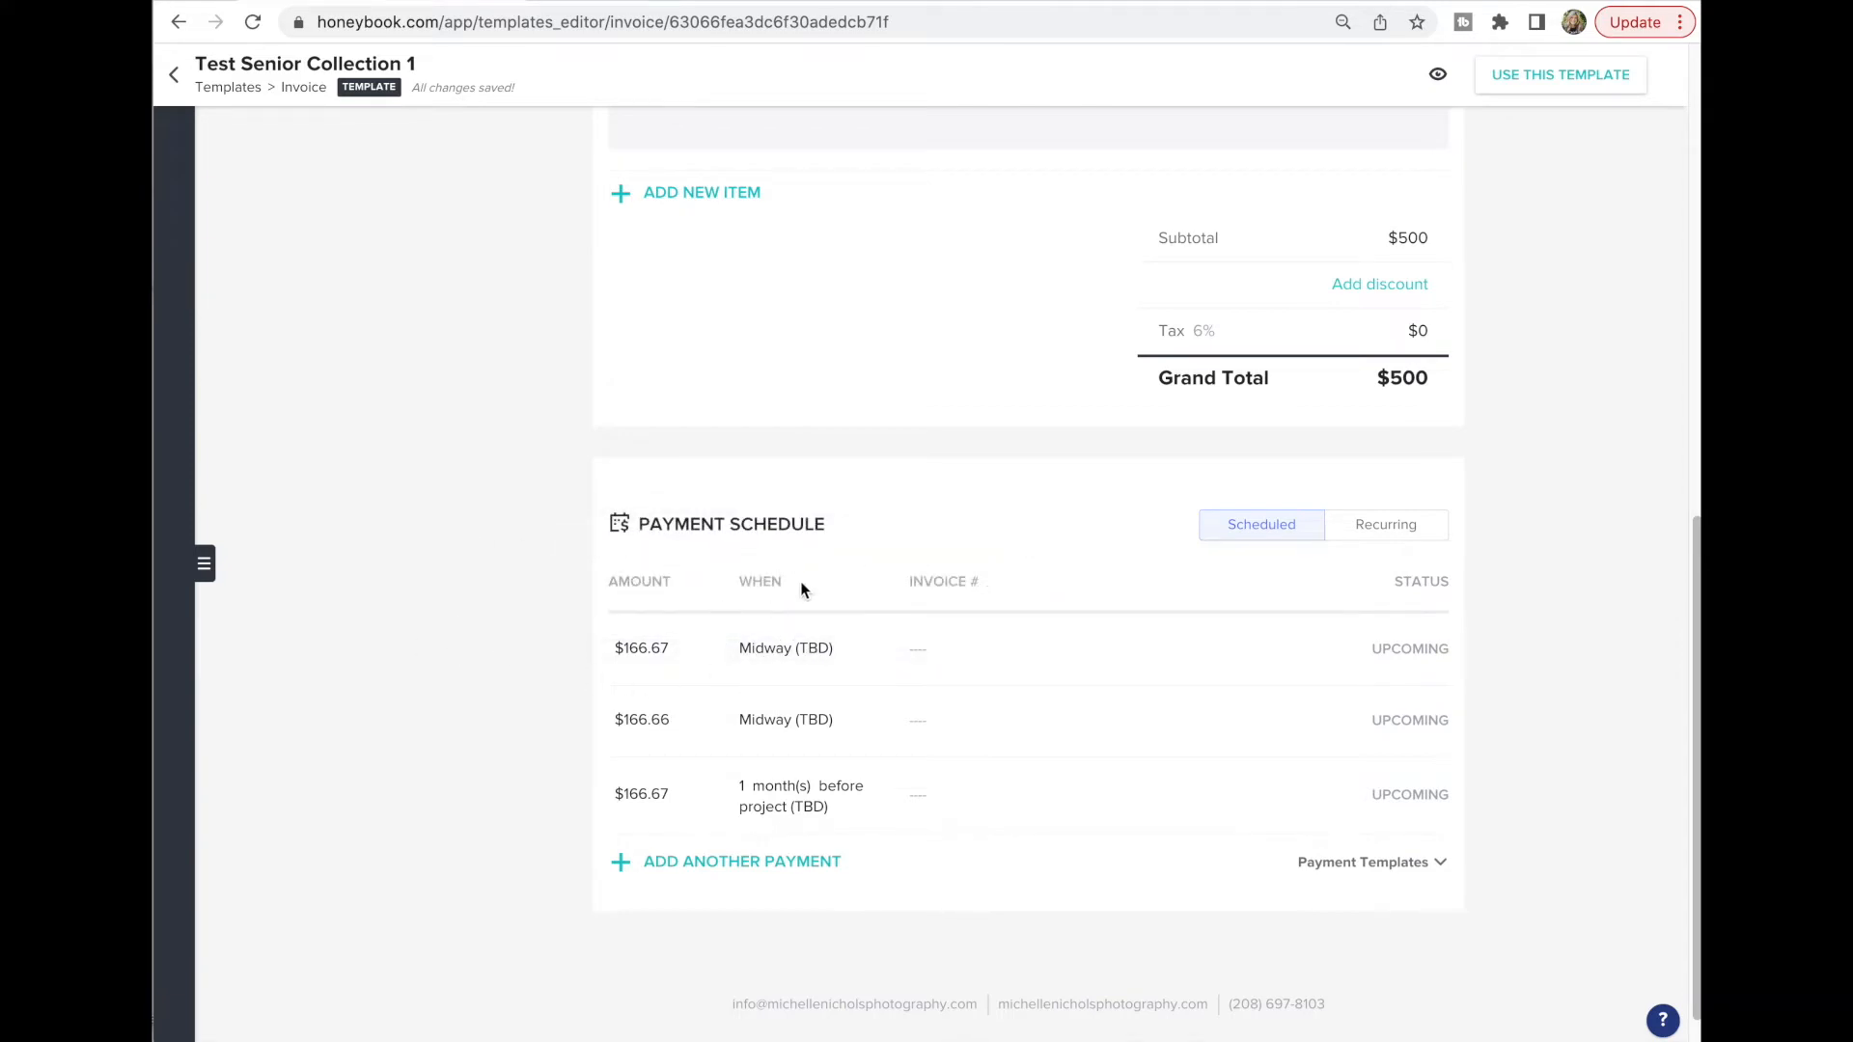
pyautogui.click(782, 652)
pyautogui.click(607, 577)
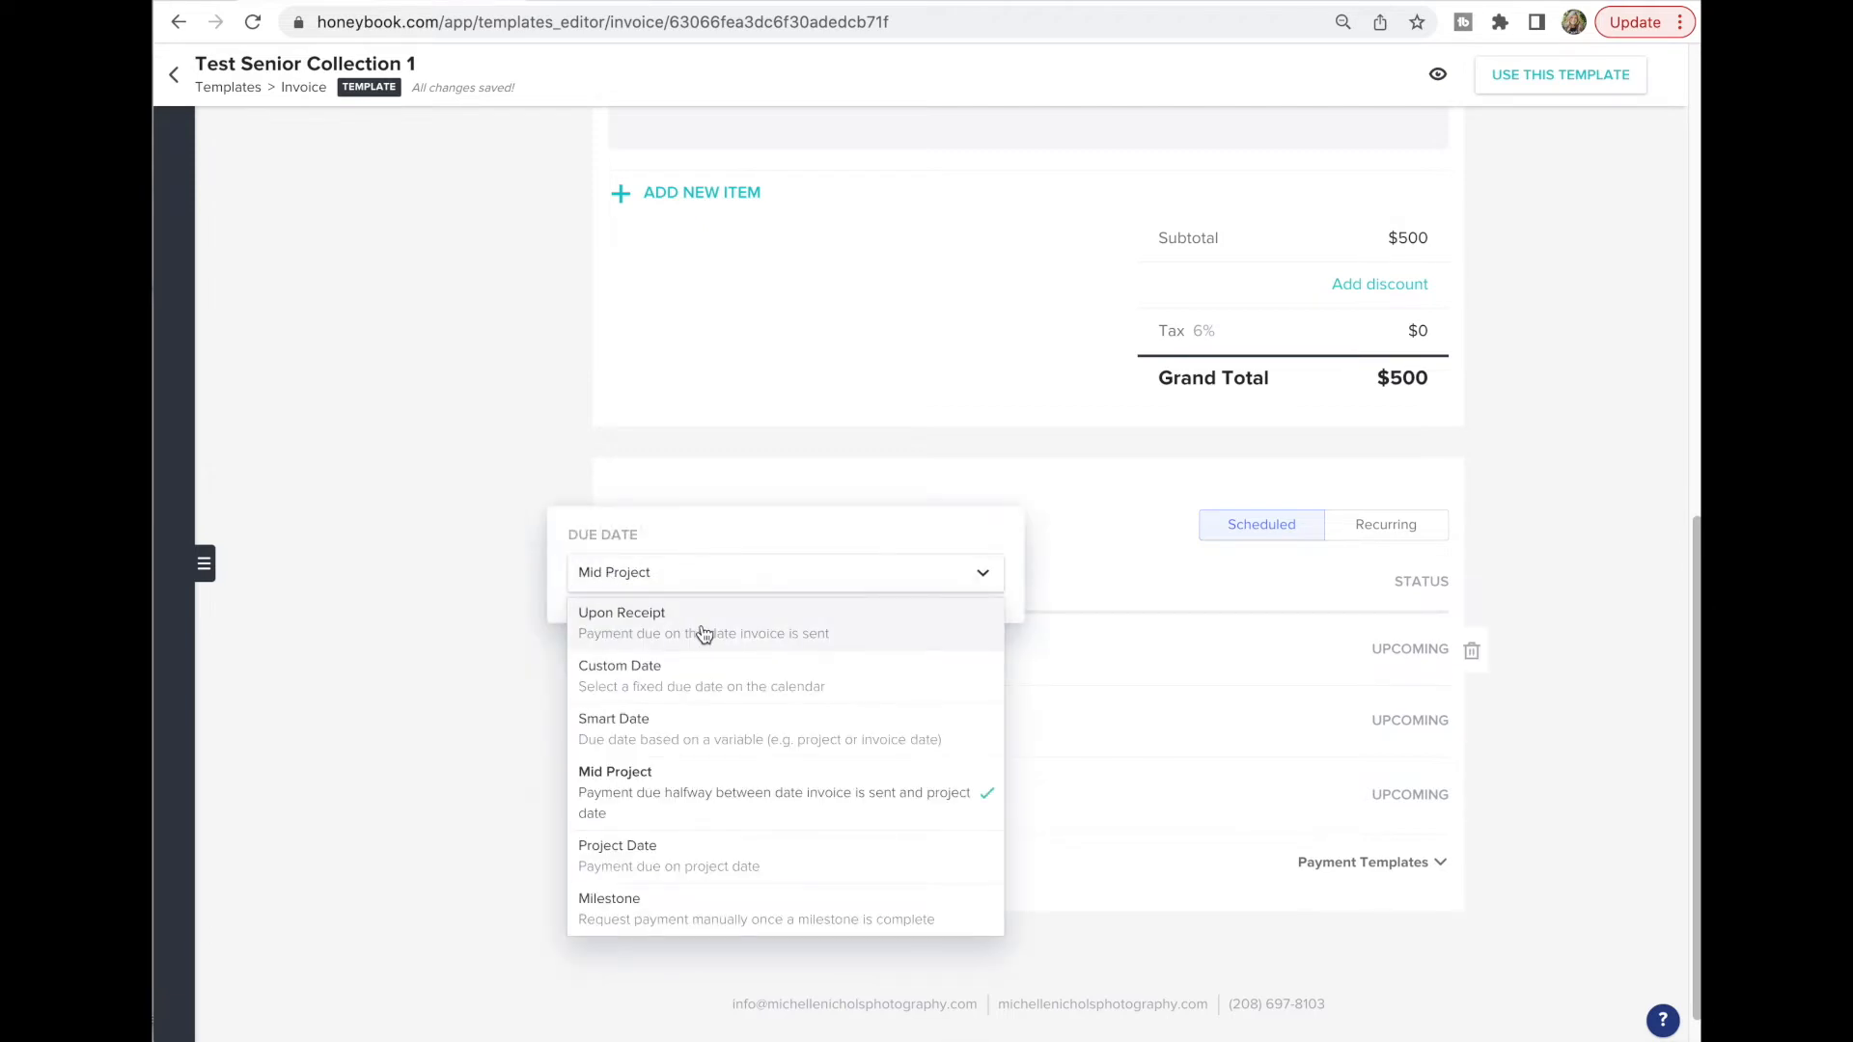
pyautogui.click(681, 695)
pyautogui.click(621, 592)
pyautogui.click(585, 611)
pyautogui.click(585, 612)
pyautogui.click(584, 615)
pyautogui.click(585, 614)
pyautogui.click(584, 615)
pyautogui.click(497, 657)
# Try a Smart Date of 1 month before the project date for the payment with the custom due date
pyautogui.click(789, 648)
pyautogui.click(649, 536)
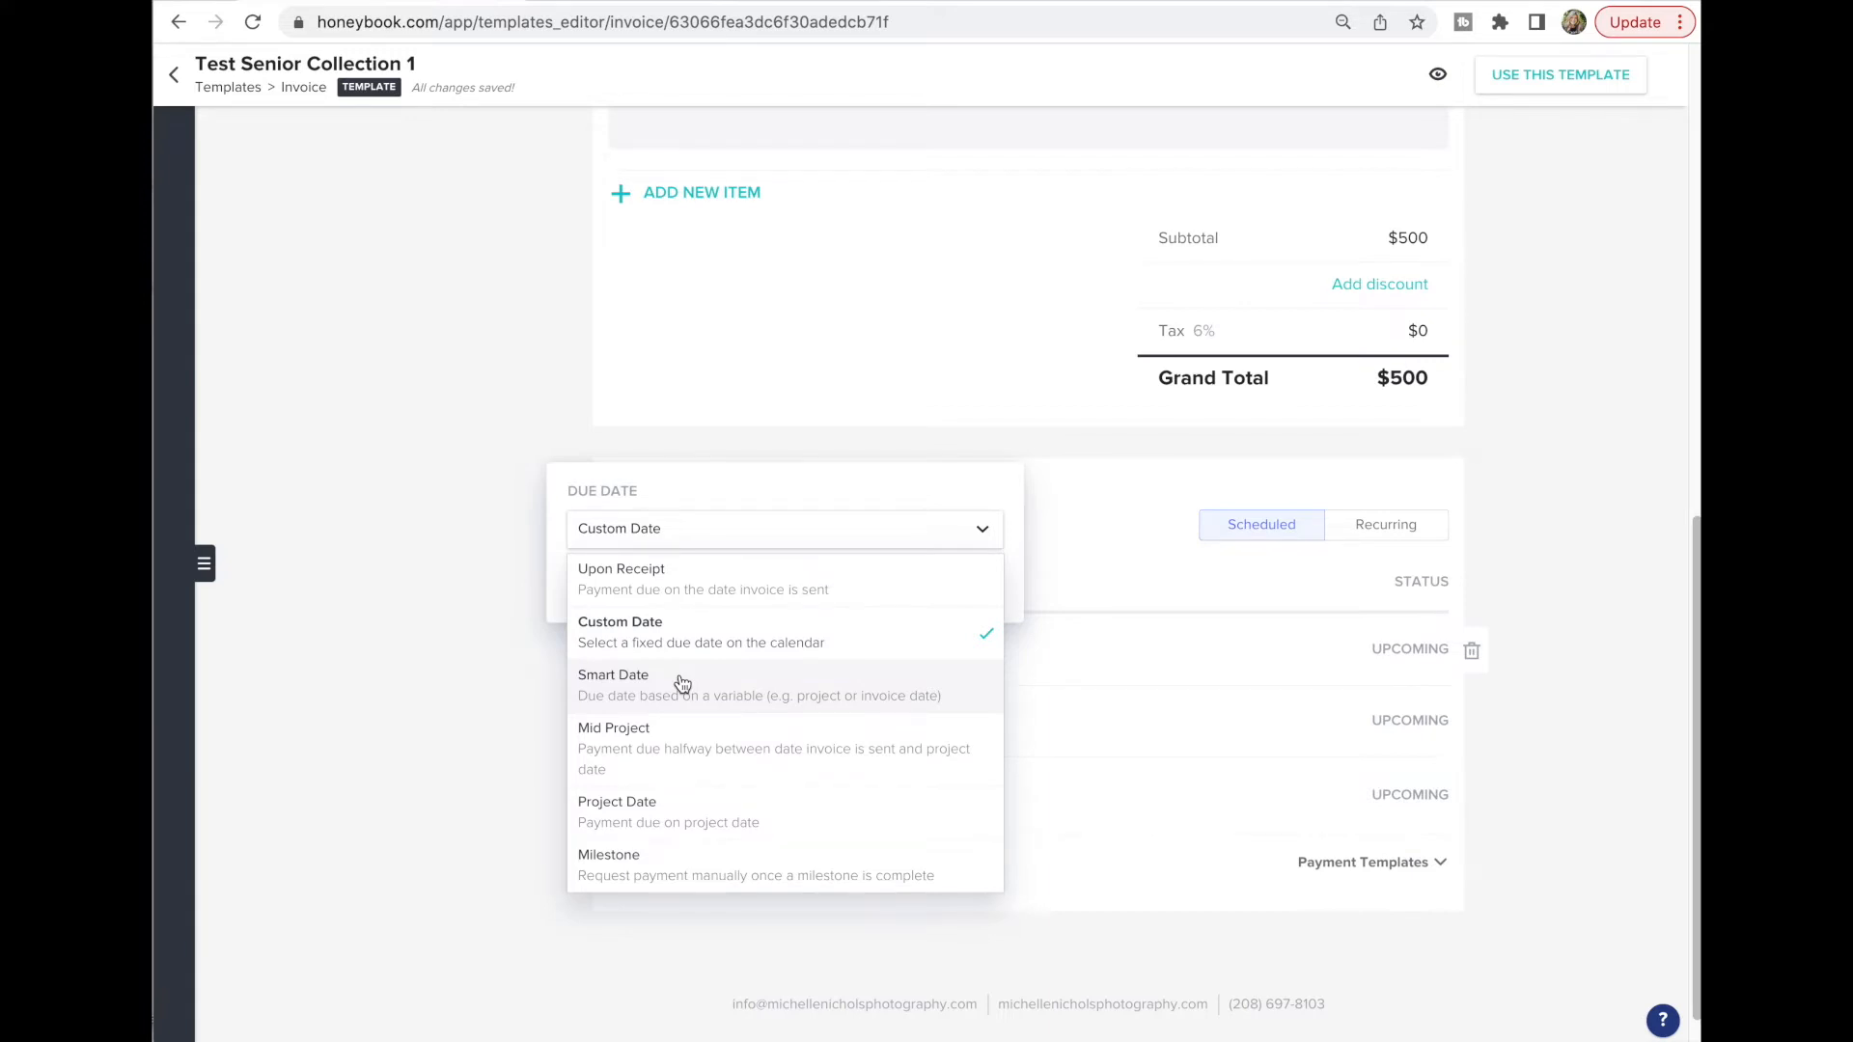
pyautogui.click(681, 682)
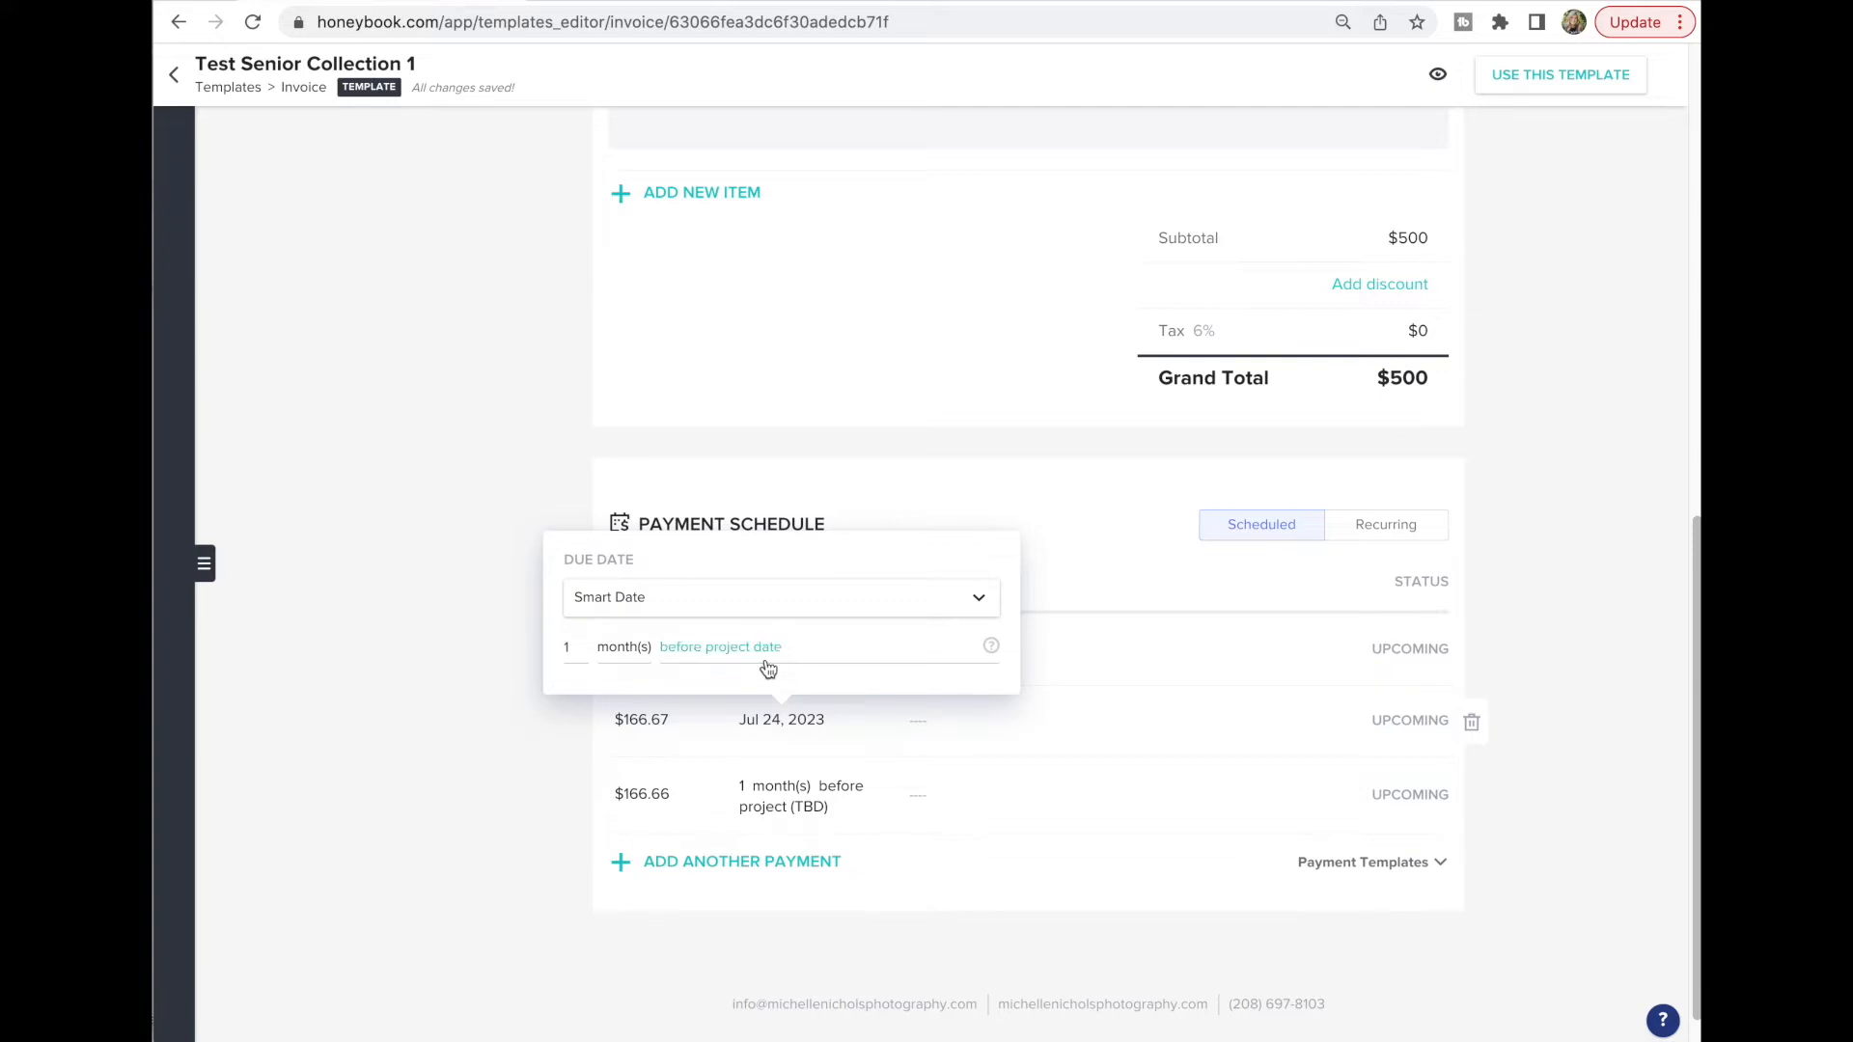
pyautogui.click(475, 645)
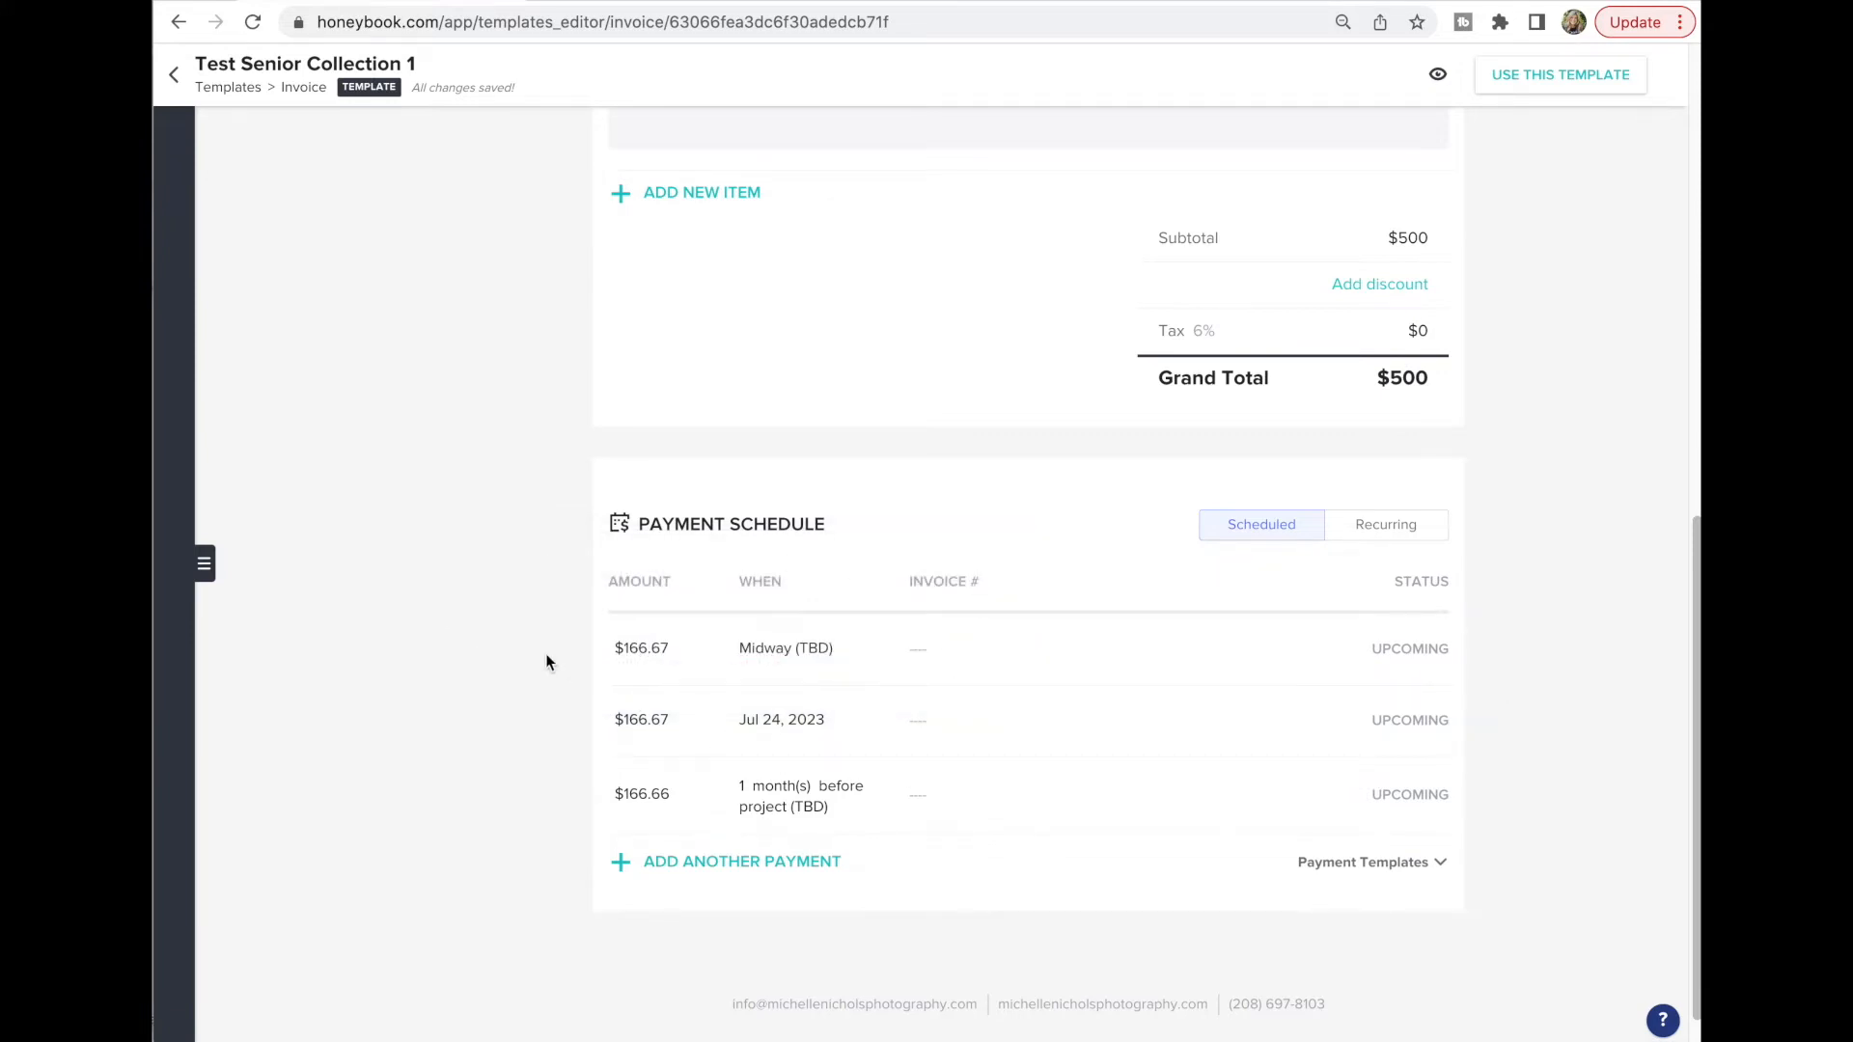
# Delete the last two payments from the payment schedule, keeping a single payment
pyautogui.click(1471, 797)
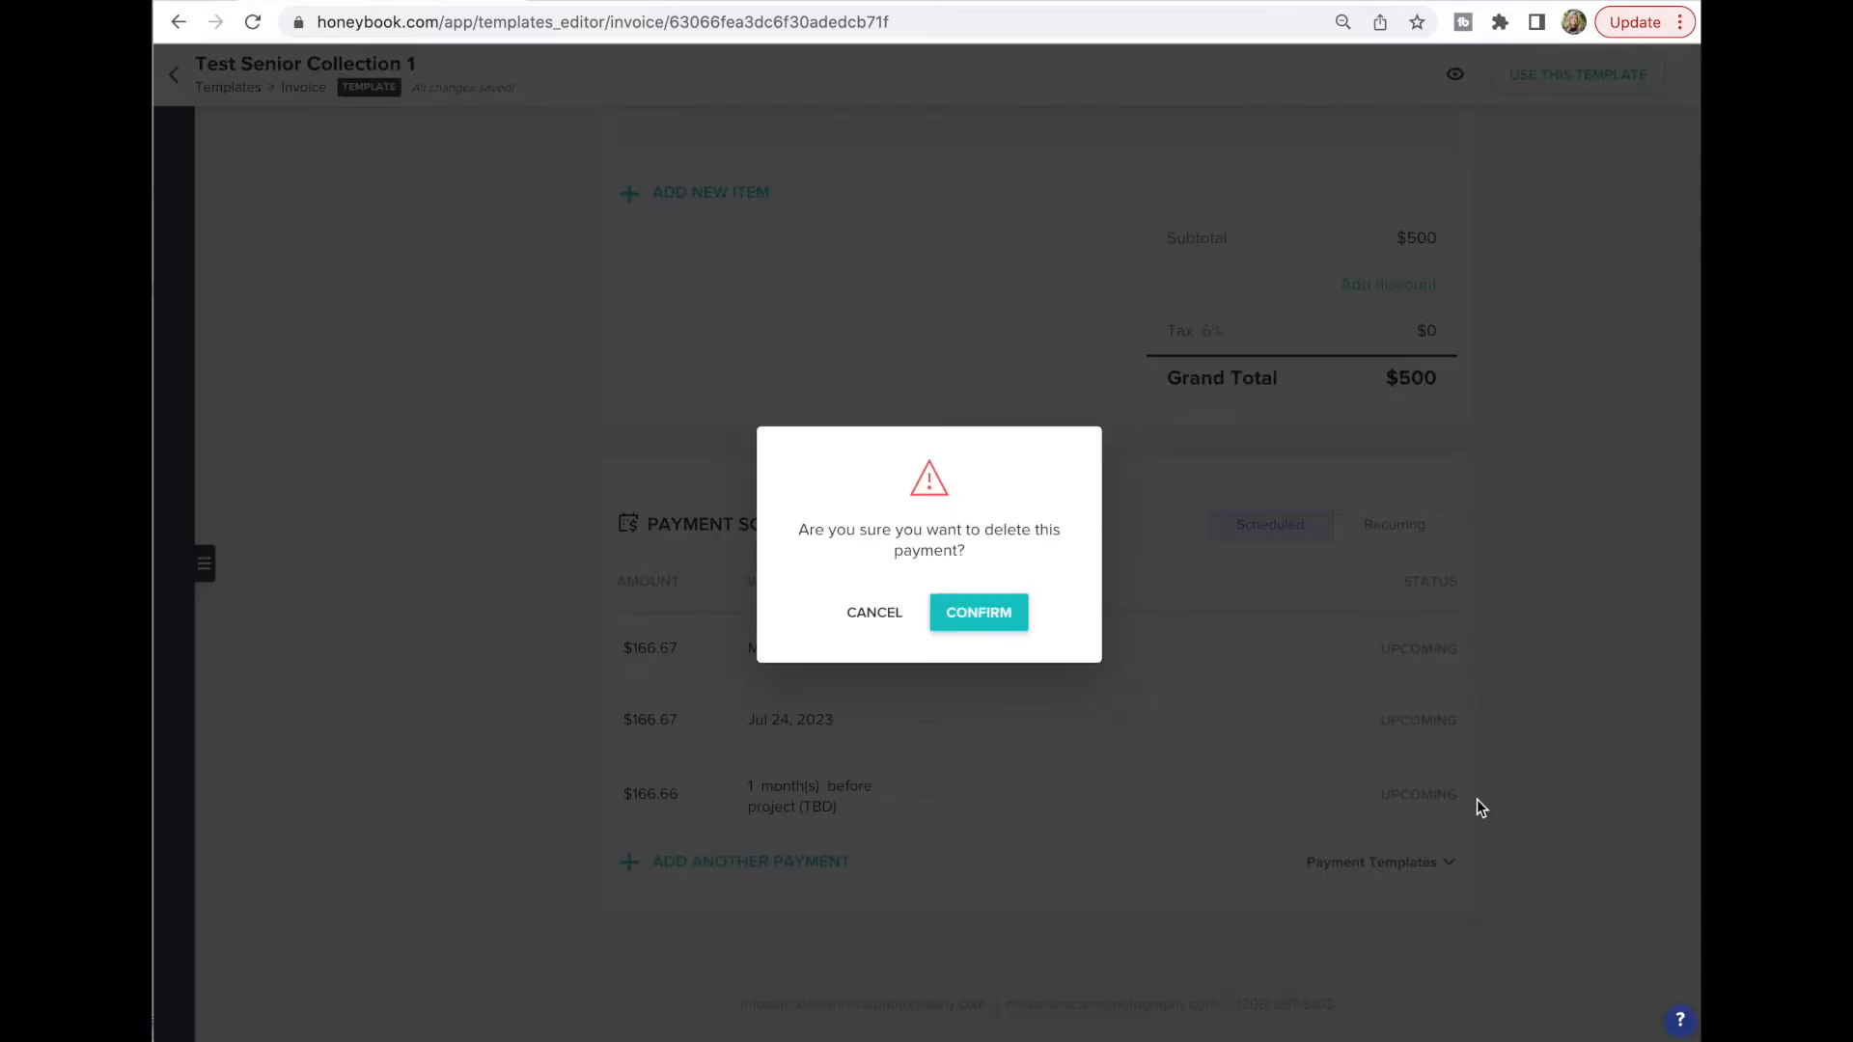
pyautogui.click(977, 612)
pyautogui.click(1471, 756)
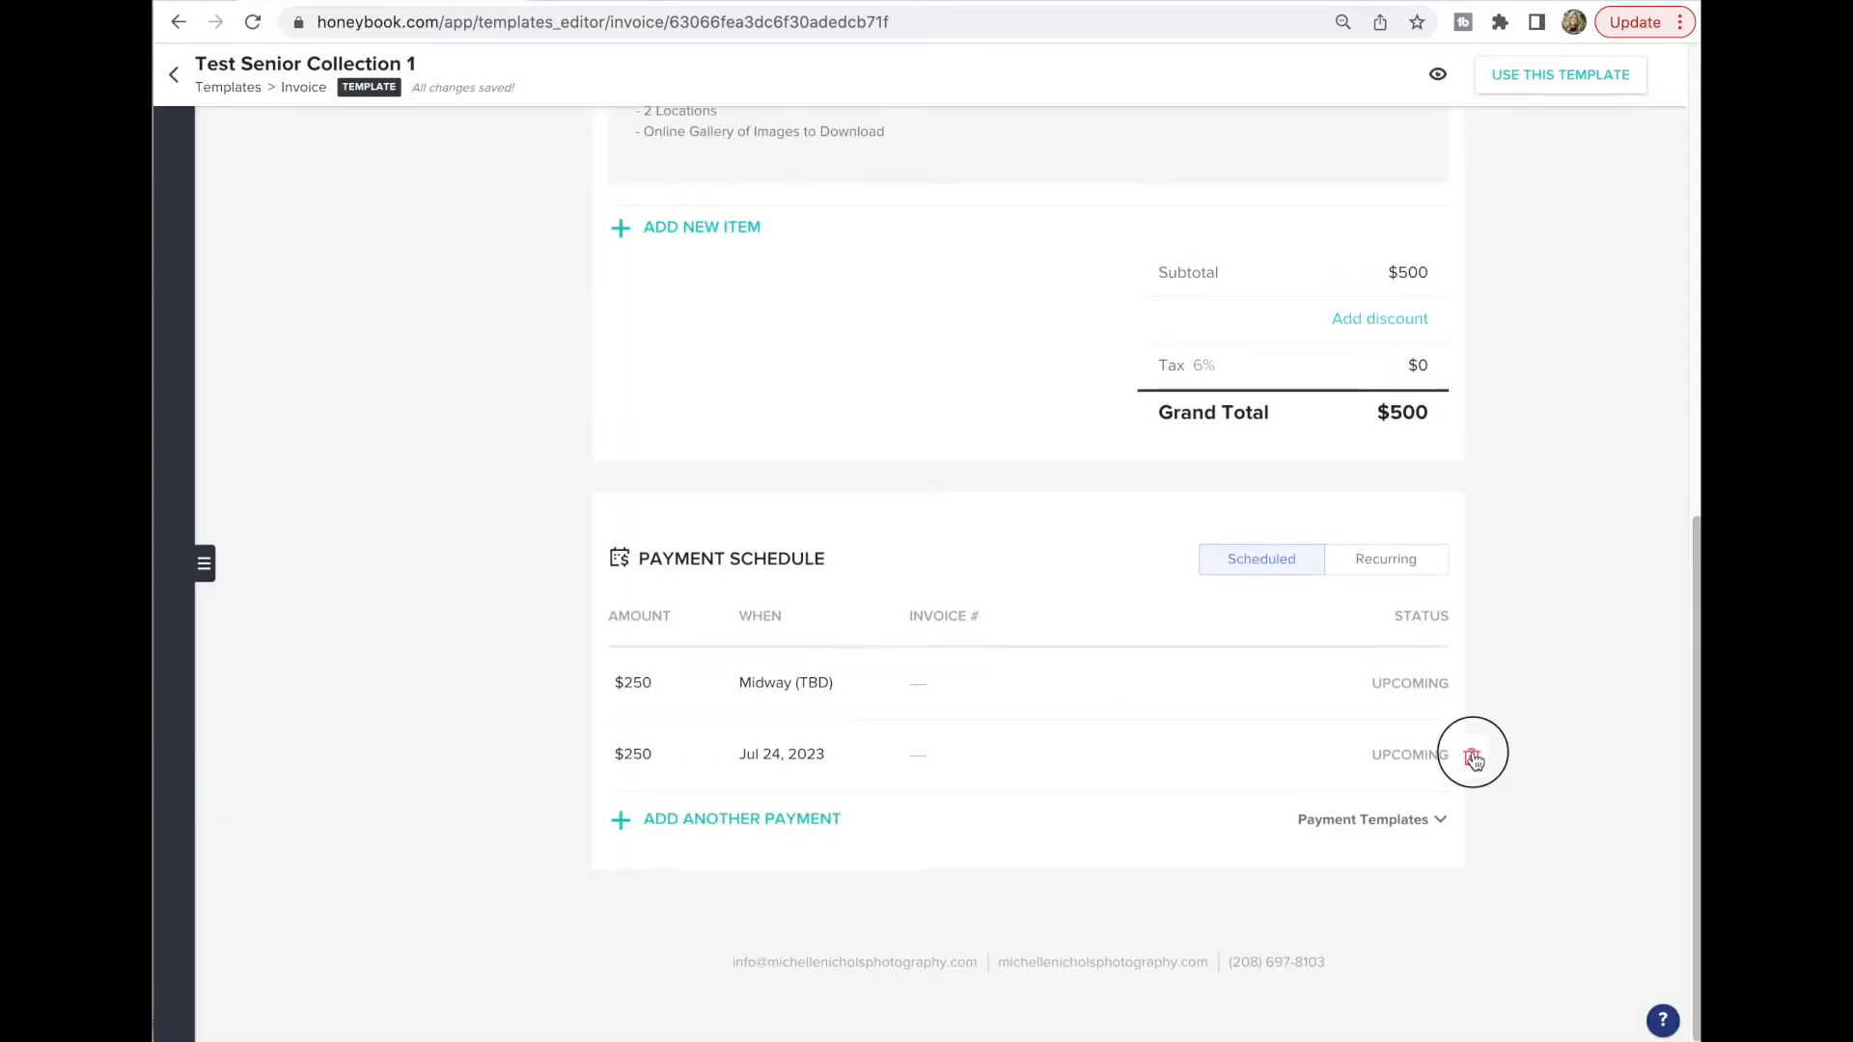
pyautogui.click(977, 612)
# Set the remaining payment's due date to Project Date and review the invoice template
pyautogui.click(785, 754)
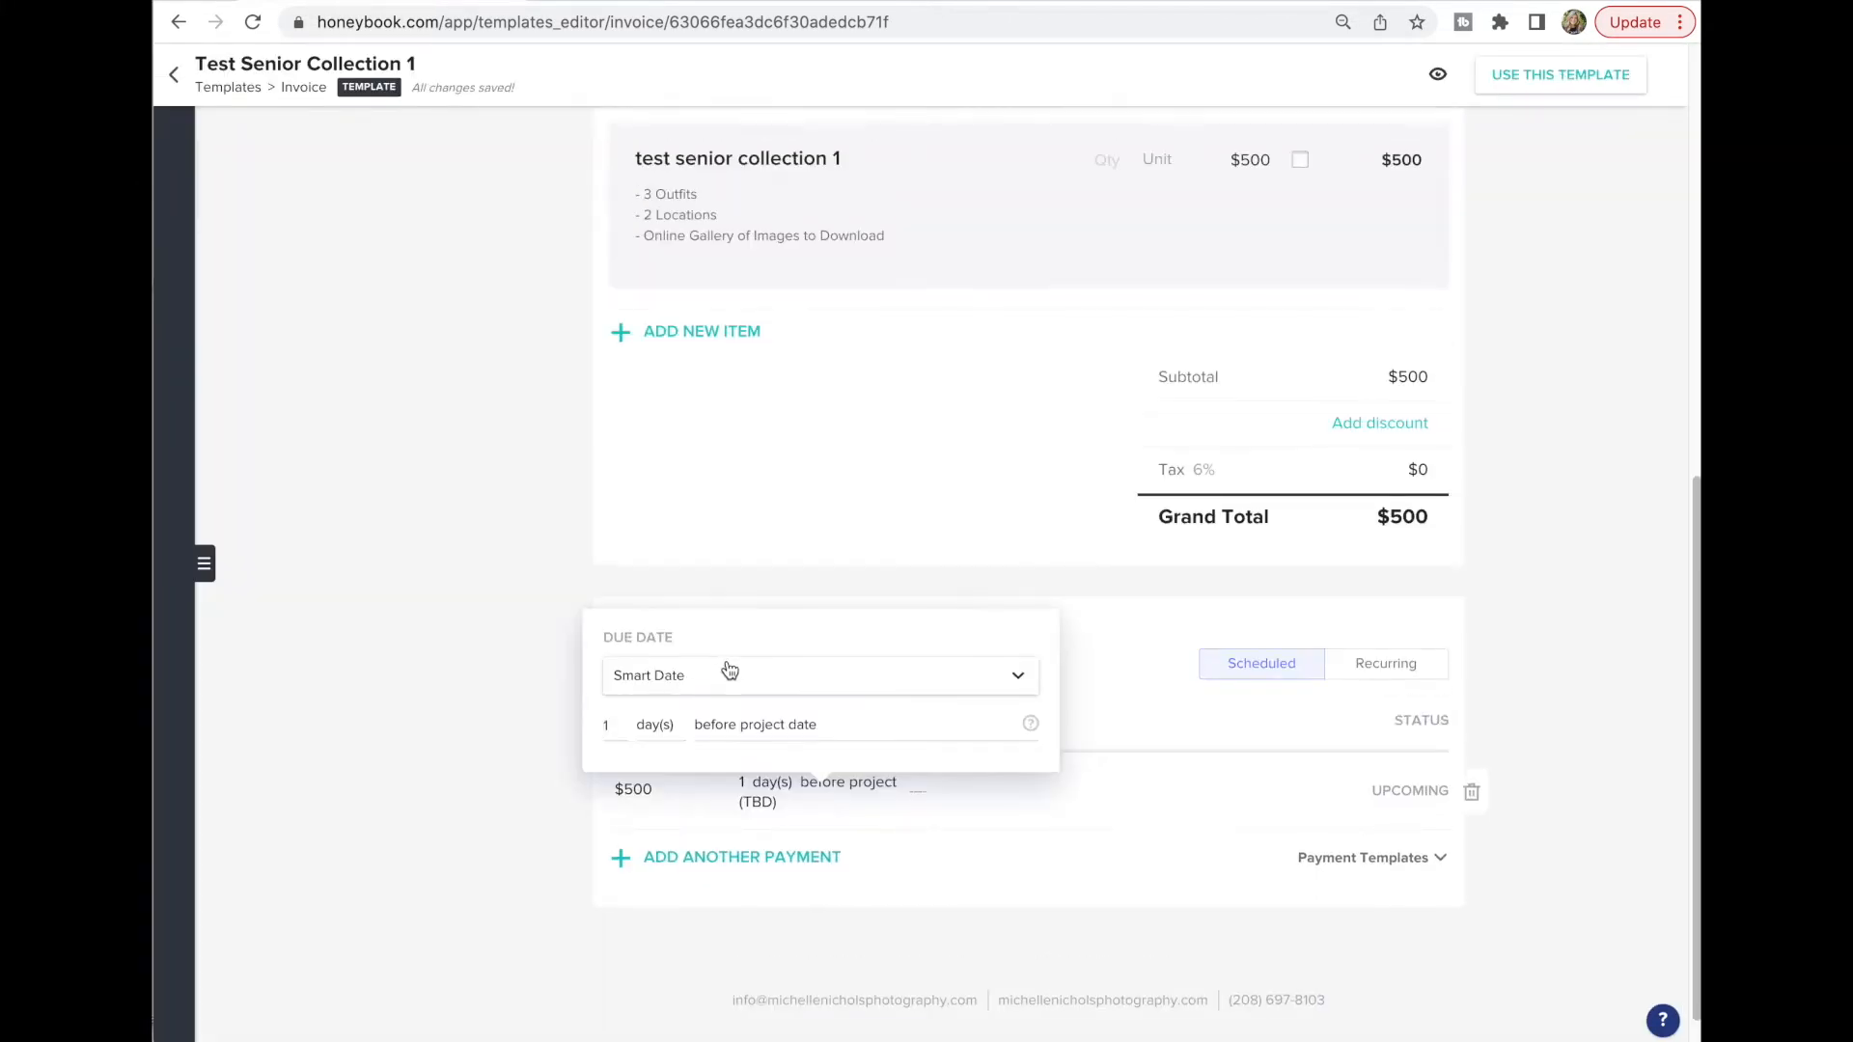
pyautogui.click(719, 677)
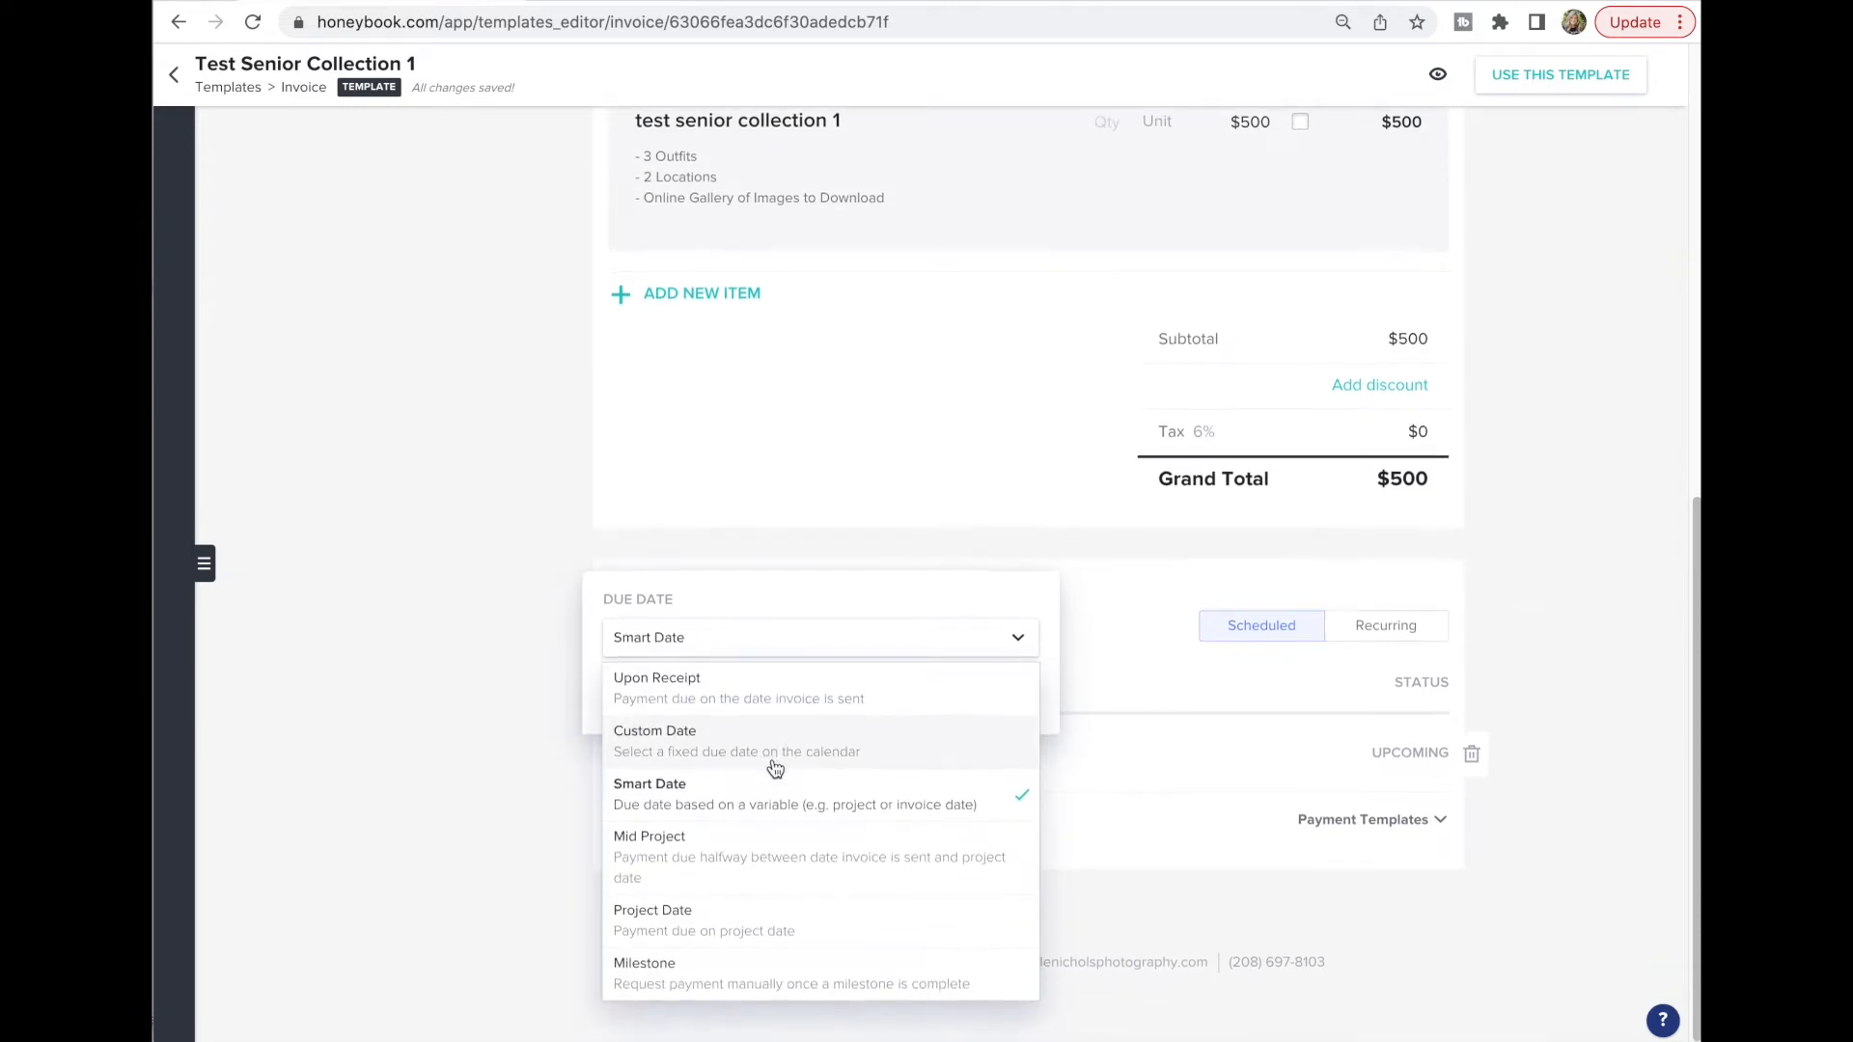
pyautogui.click(687, 931)
pyautogui.click(396, 681)
pyautogui.scroll(8, 516, 618)
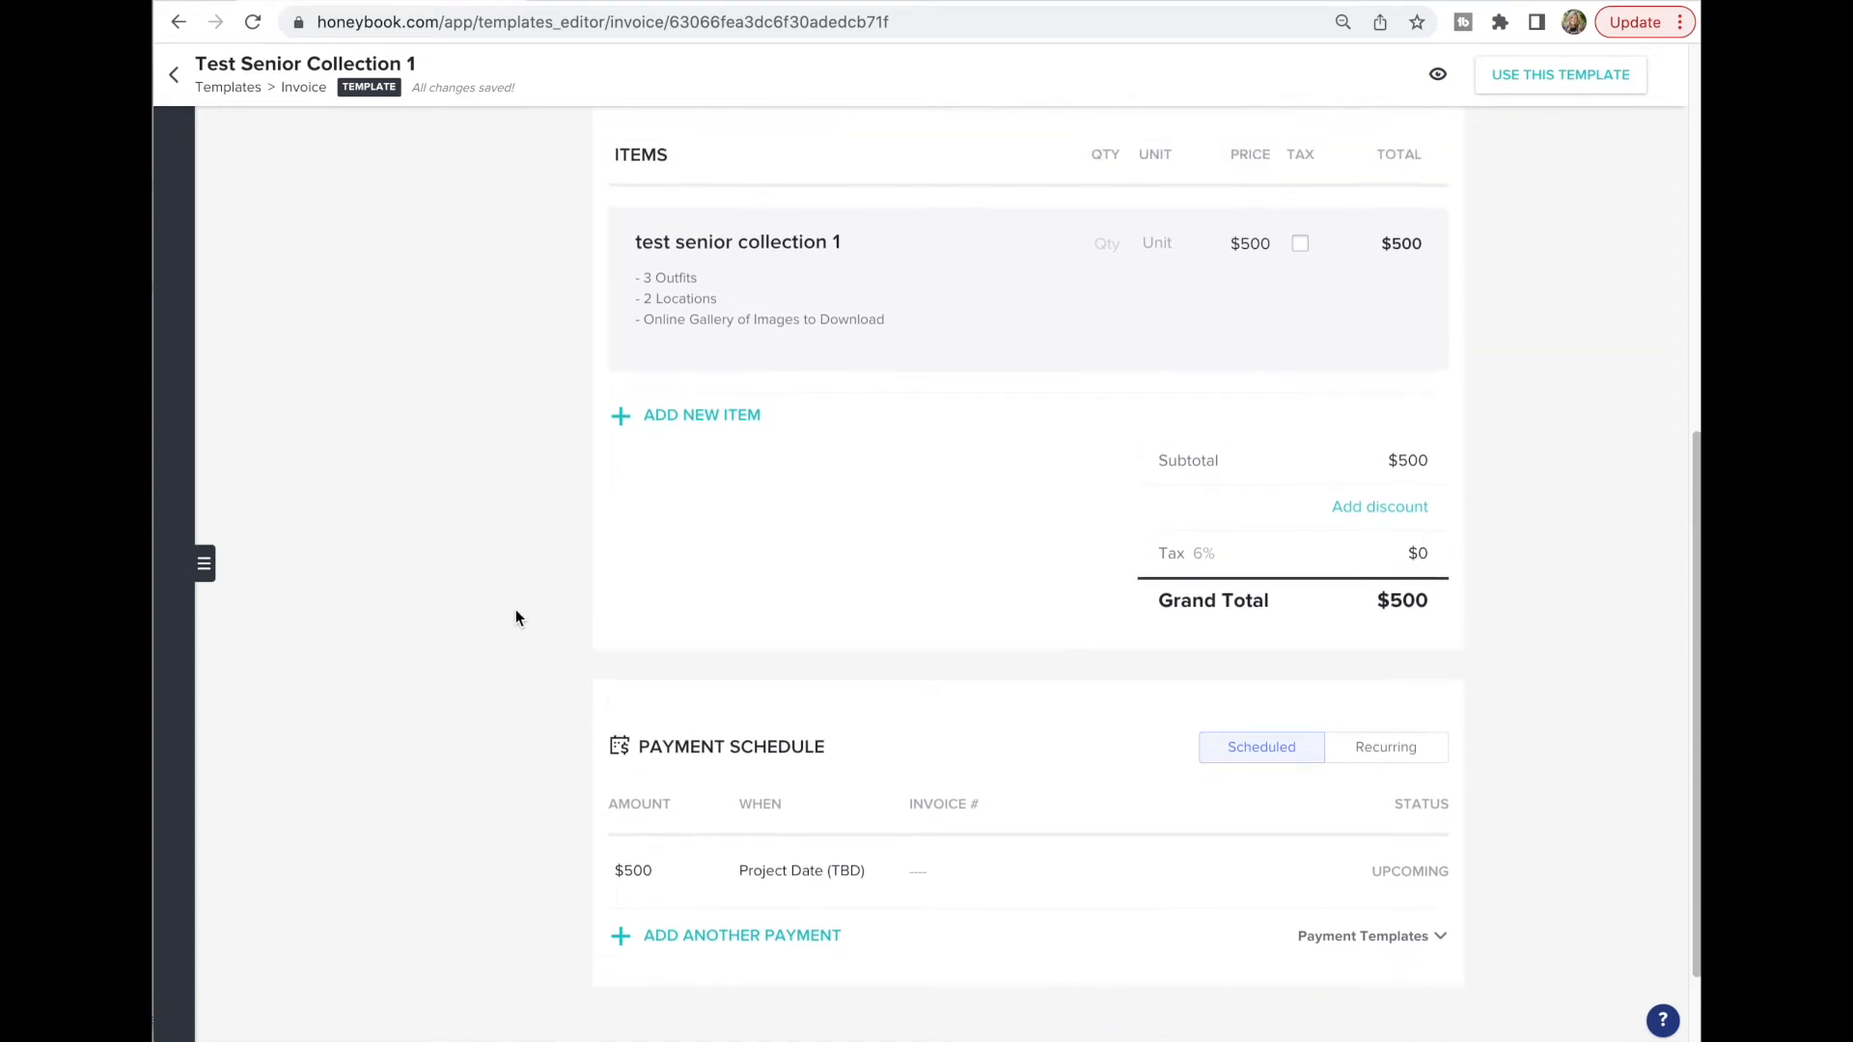
pyautogui.scroll(-3, 515, 617)
pyautogui.scroll(-3, 515, 617)
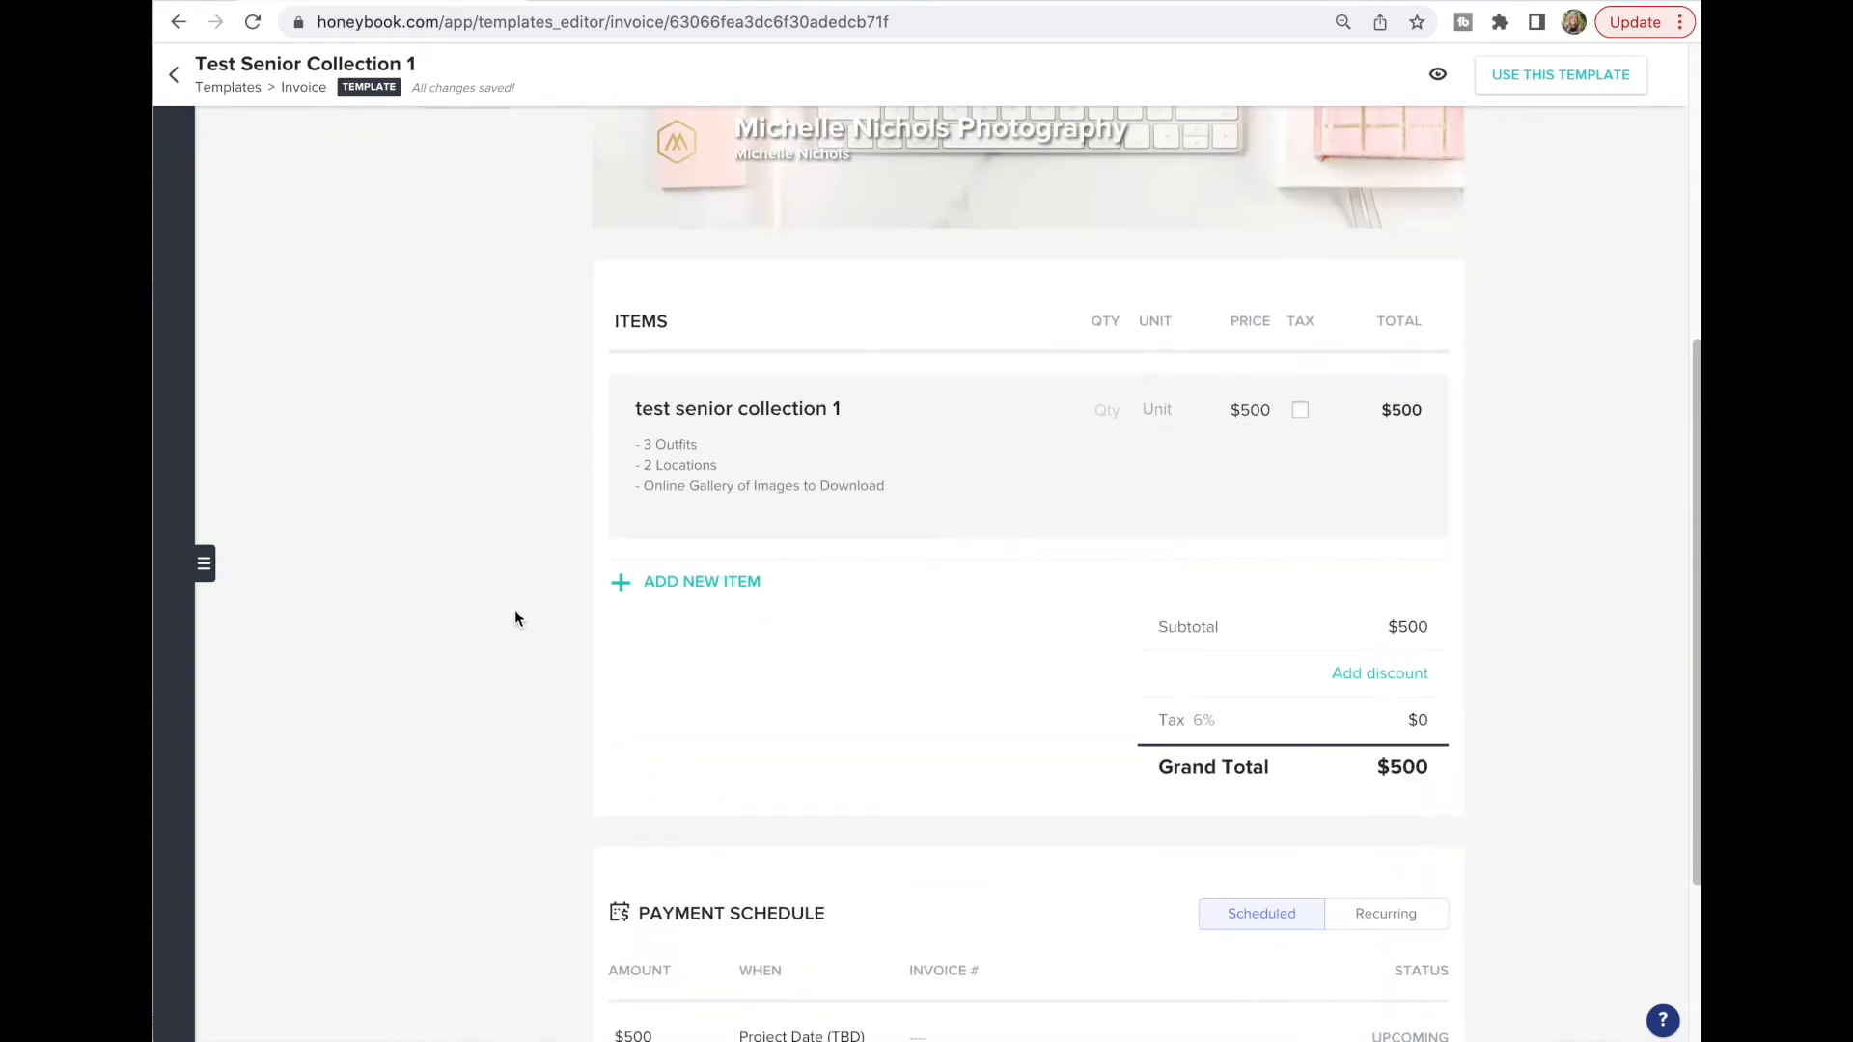
pyautogui.scroll(1, 515, 618)
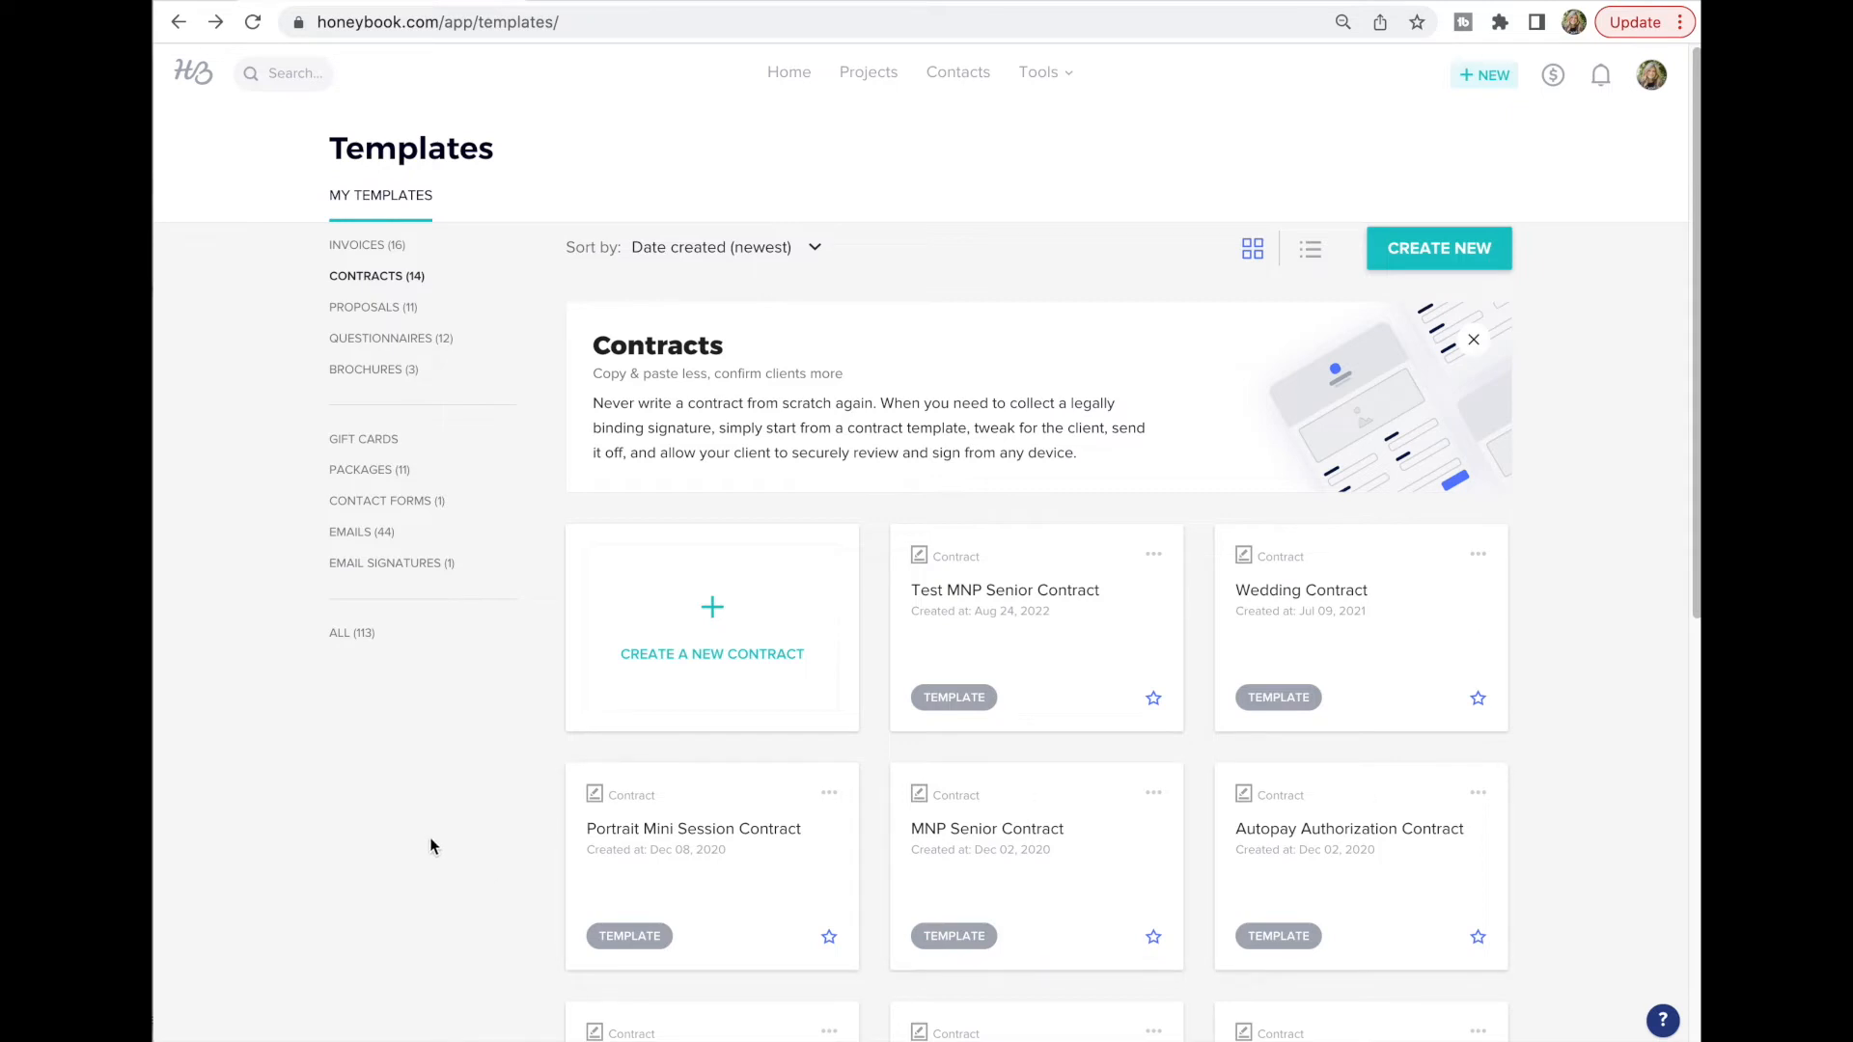
# Look through the existing contract templates
pyautogui.scroll(-5, 423, 832)
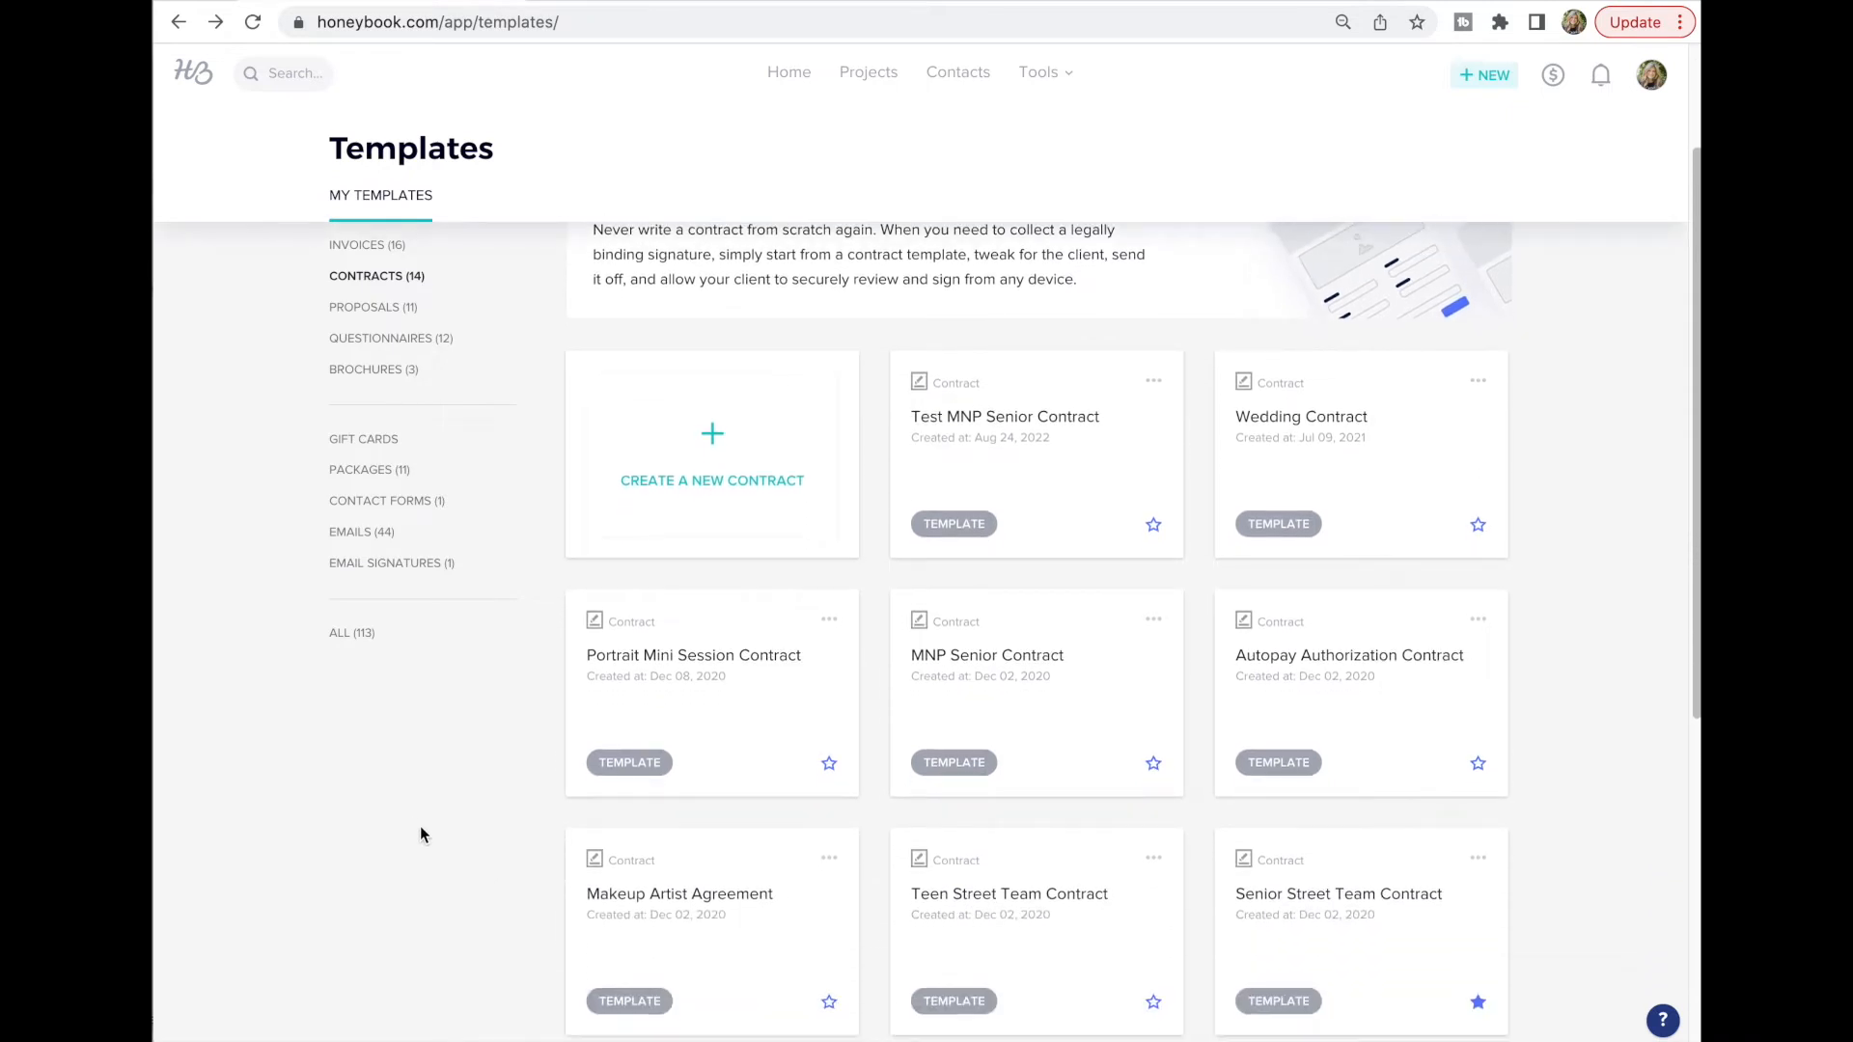
pyautogui.scroll(-2, 402, 812)
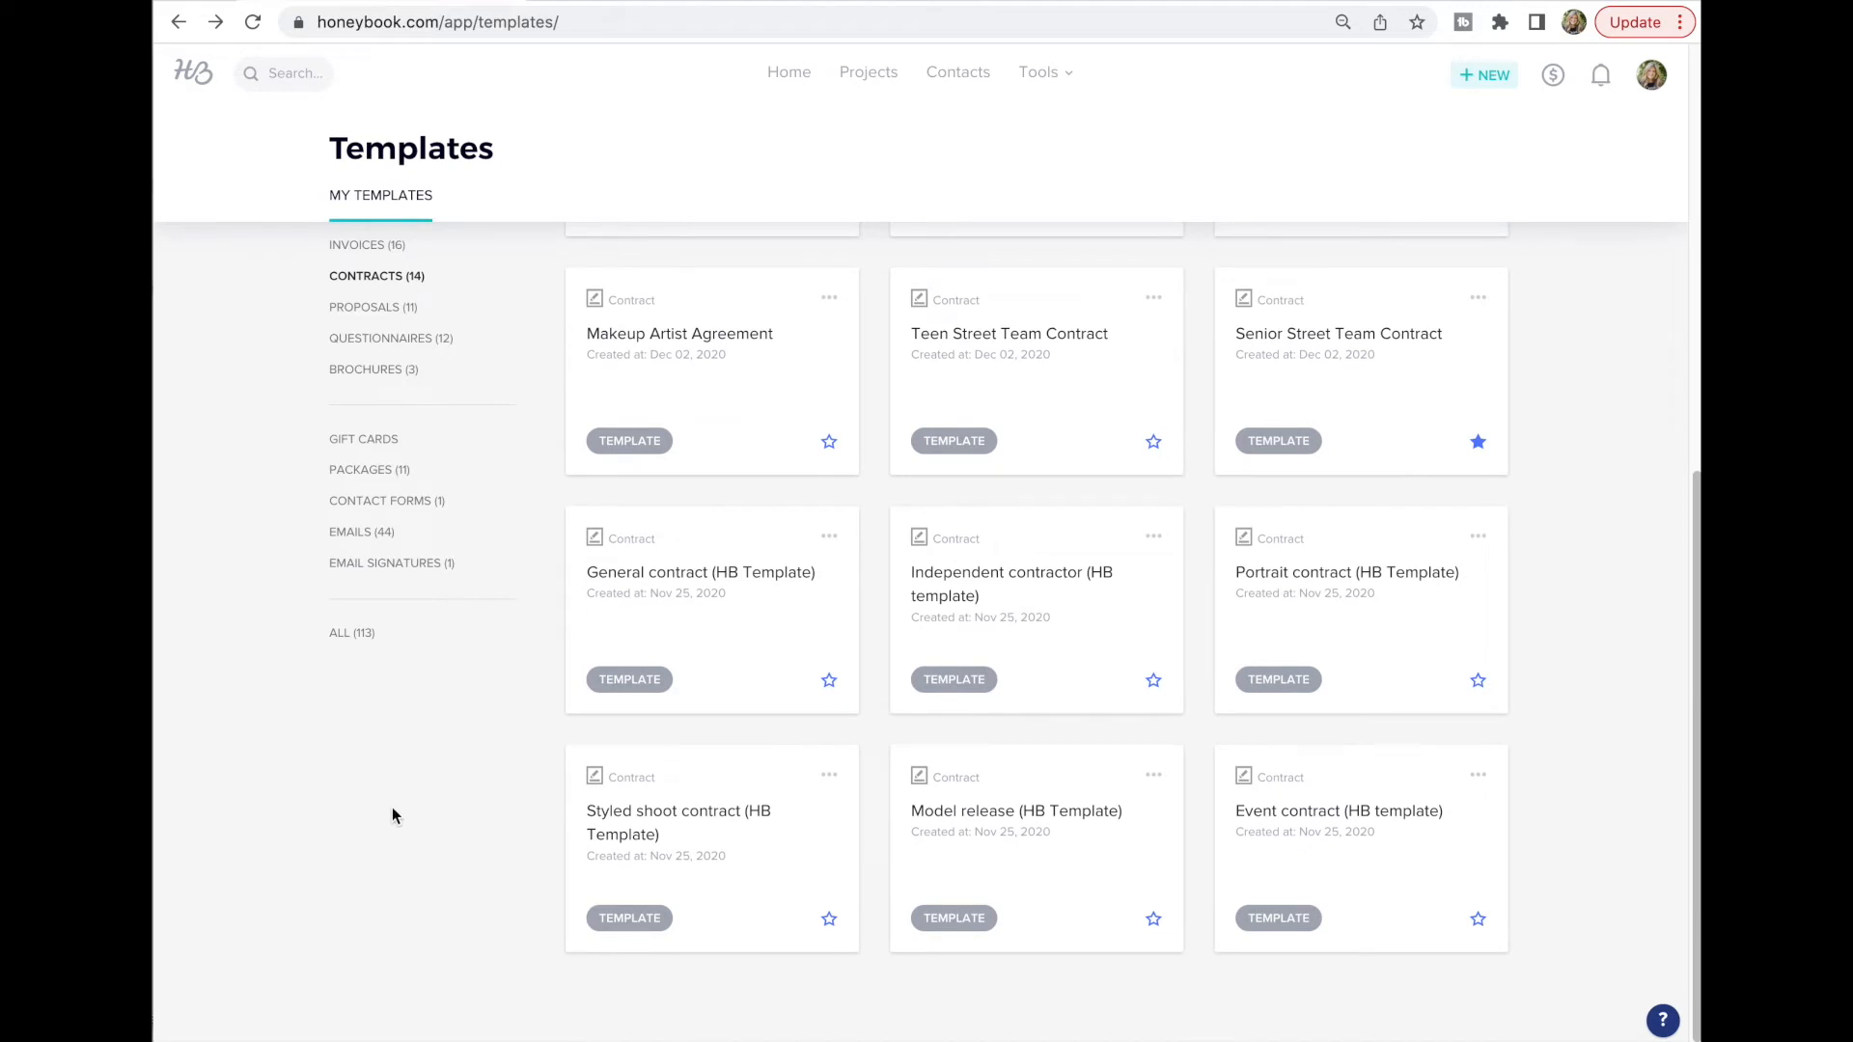
pyautogui.scroll(1, 390, 811)
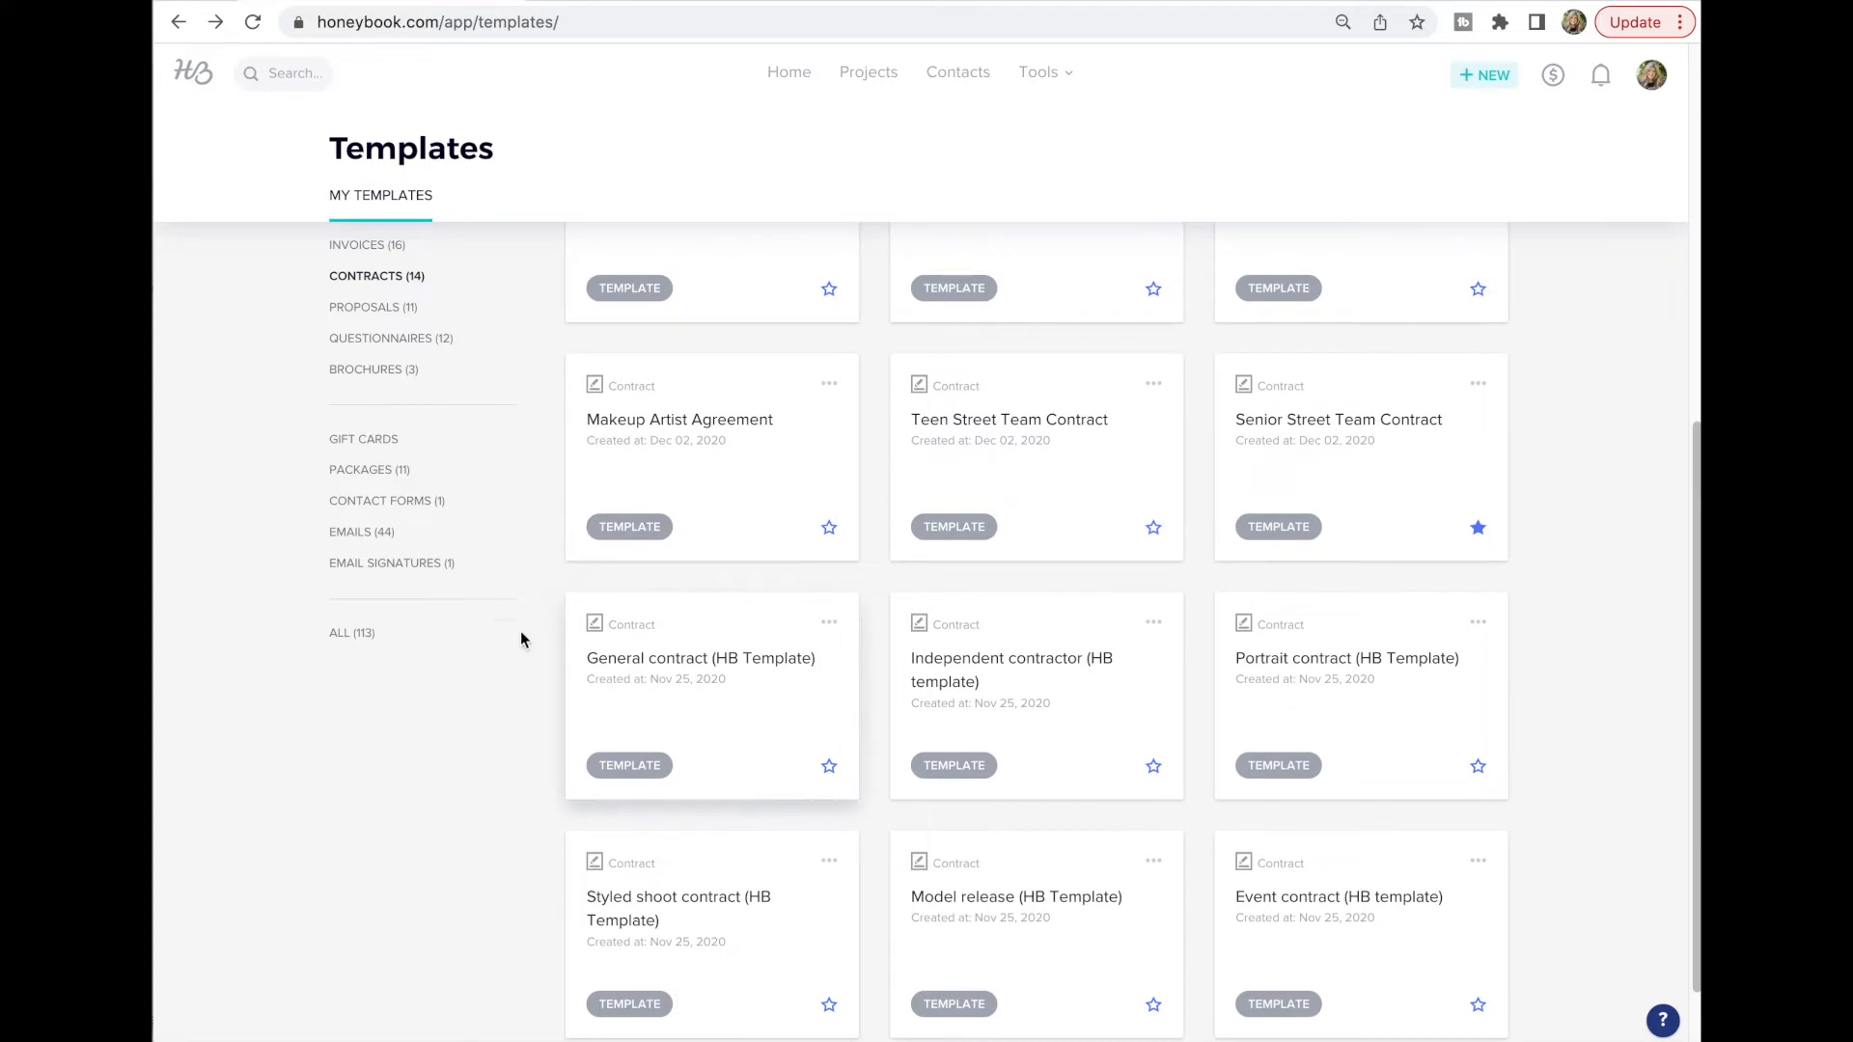
pyautogui.scroll(6, 1284, 878)
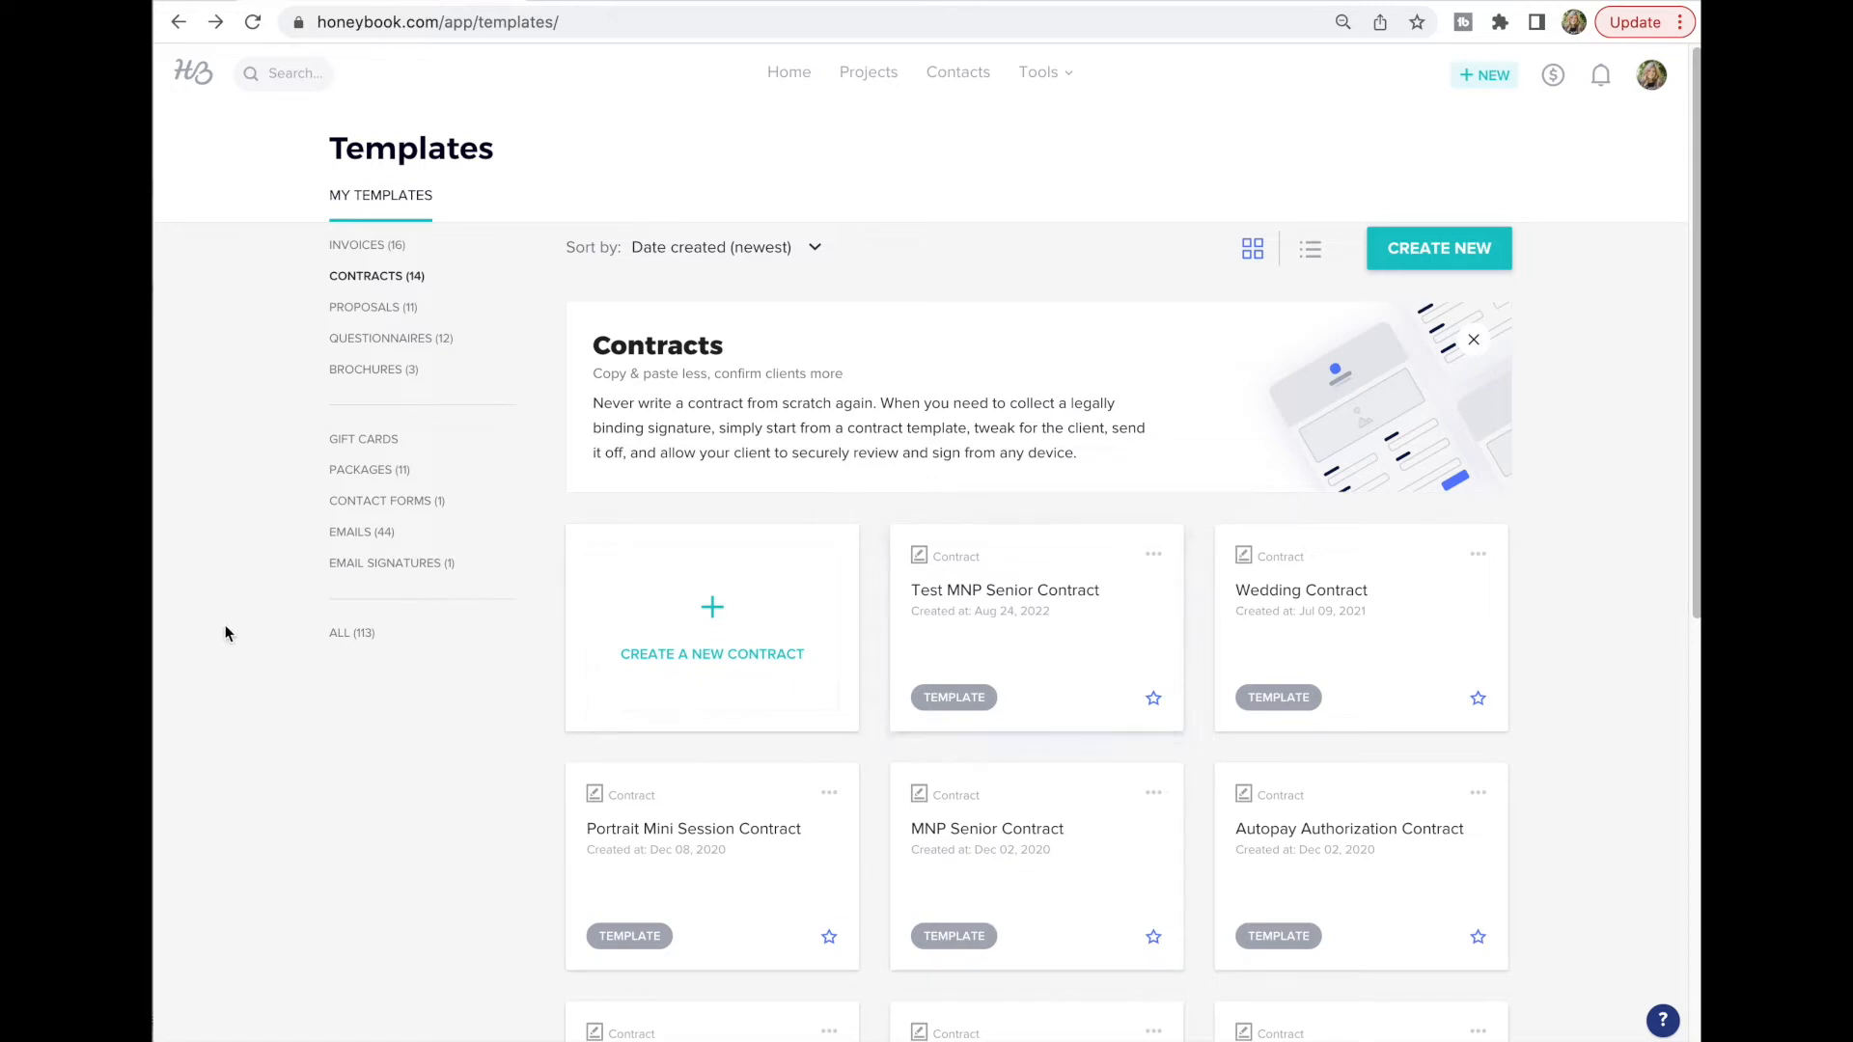
# Open the Test MNP Senior Contract template and replace its header photo with the library's pink keyboard desk image, adjusting the crop
pyautogui.click(1091, 666)
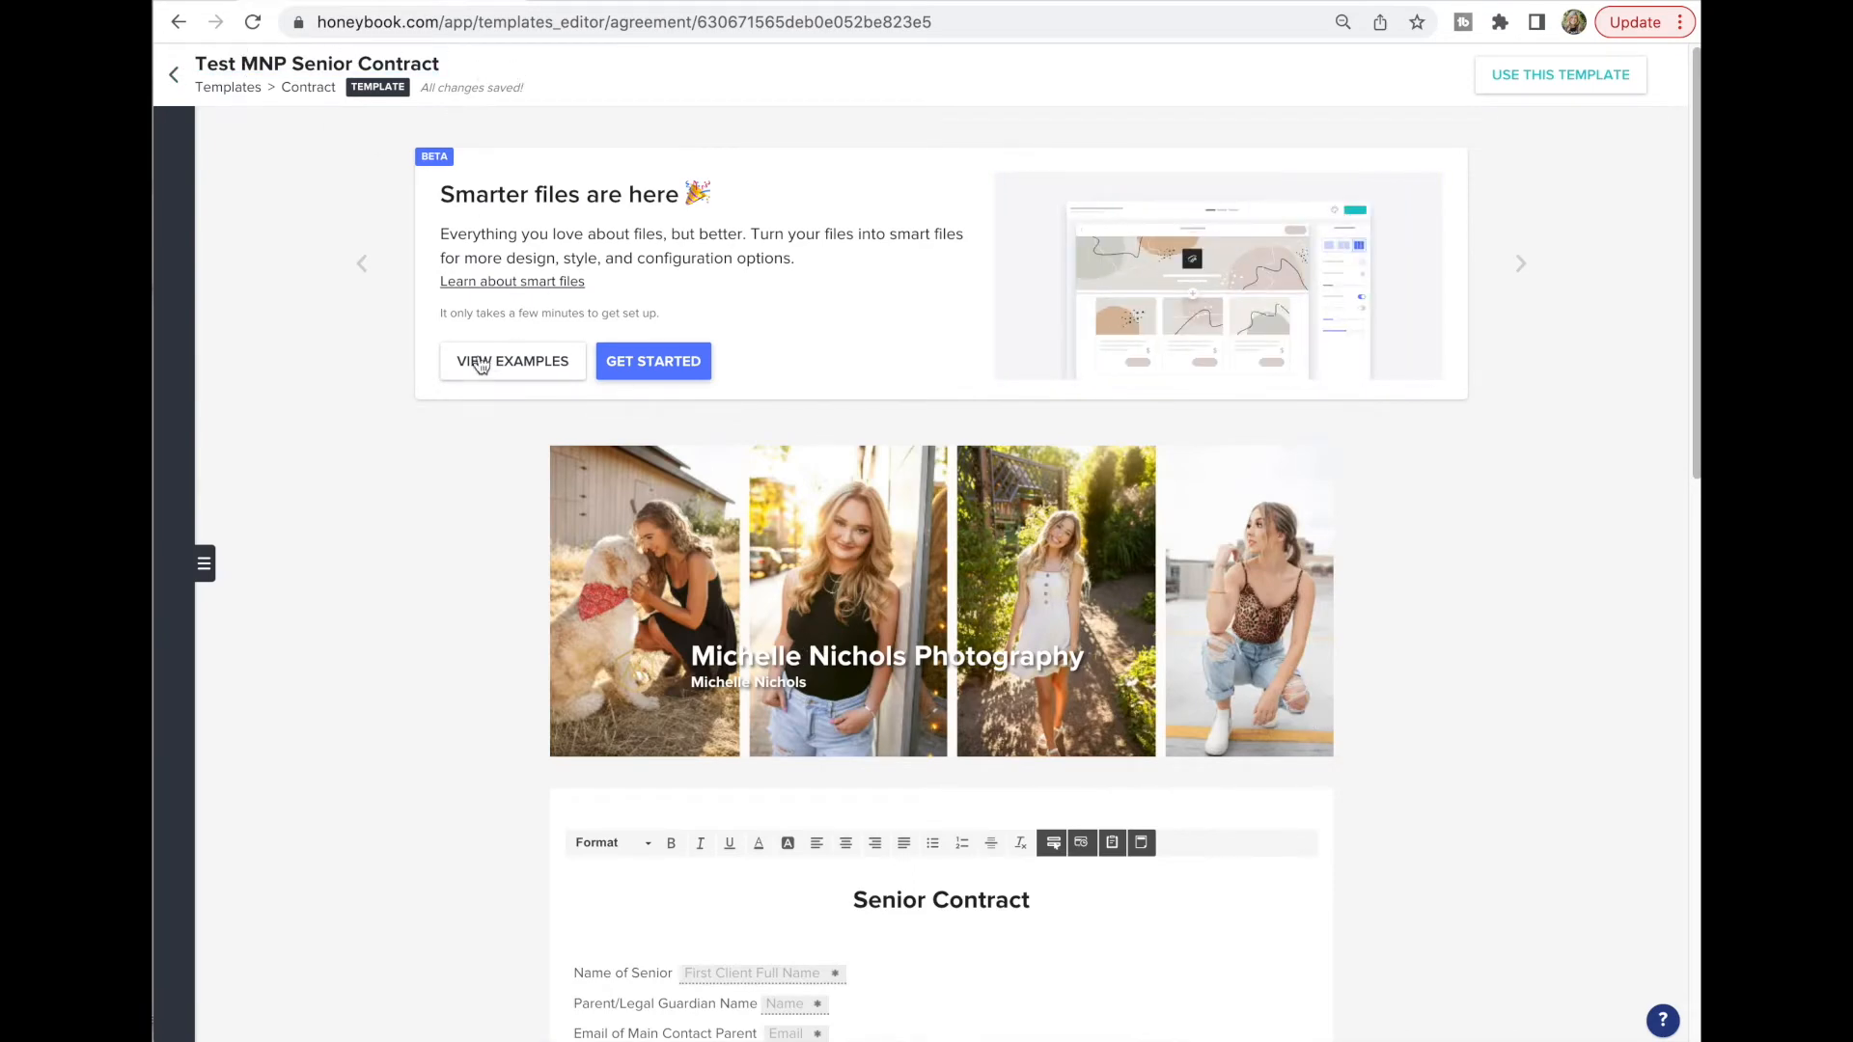
pyautogui.scroll(-4, 467, 356)
pyautogui.scroll(2, 816, 524)
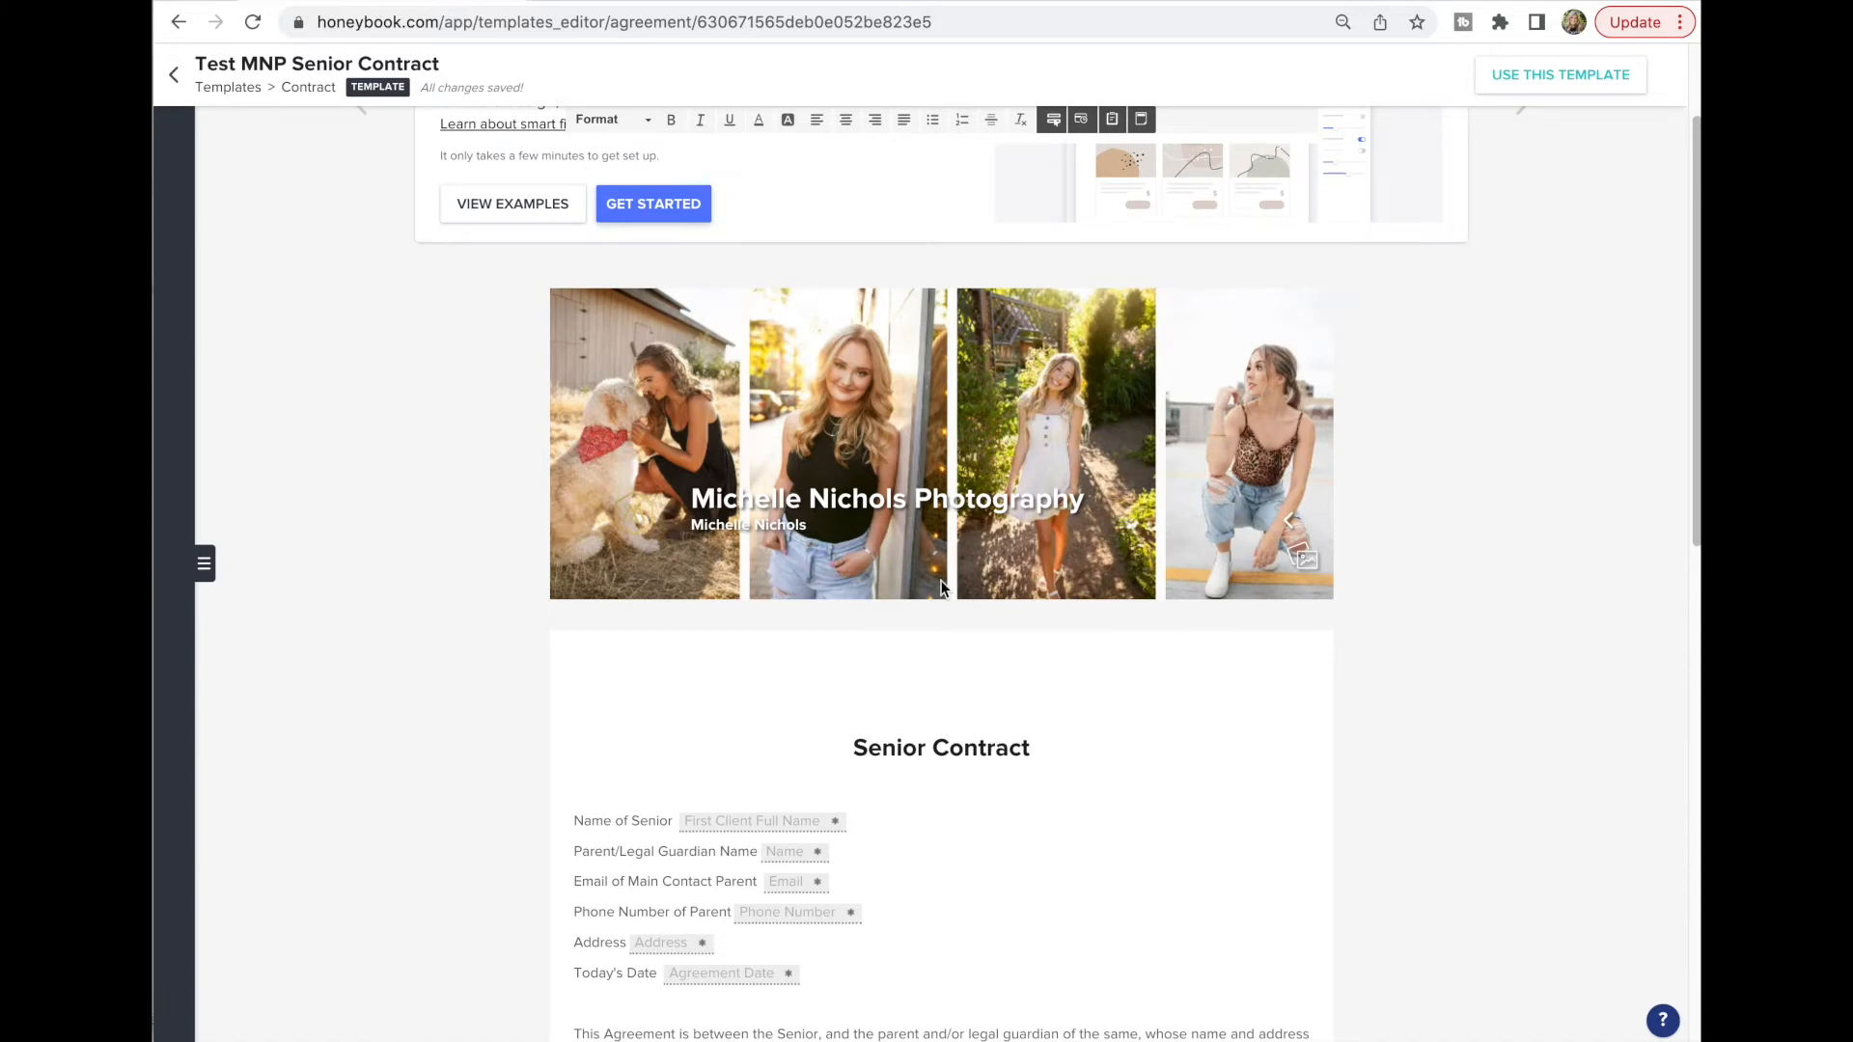
pyautogui.click(1305, 558)
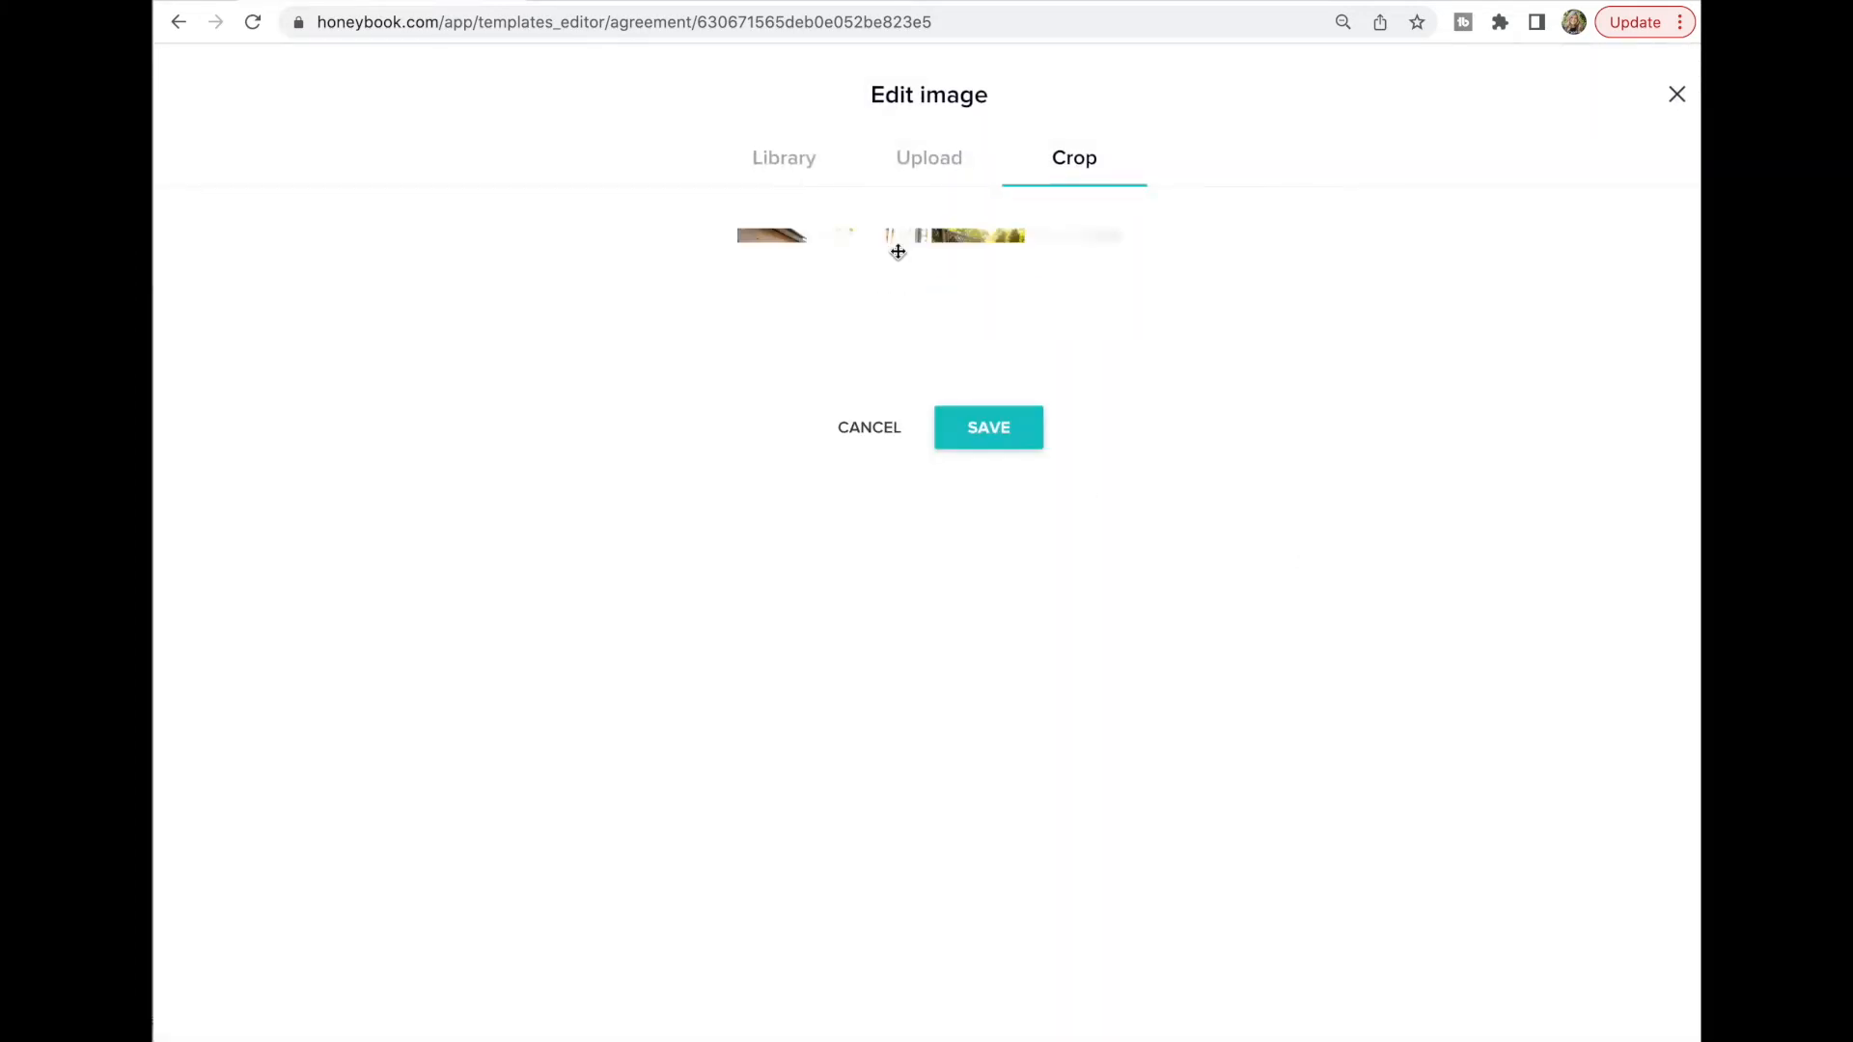
pyautogui.click(767, 162)
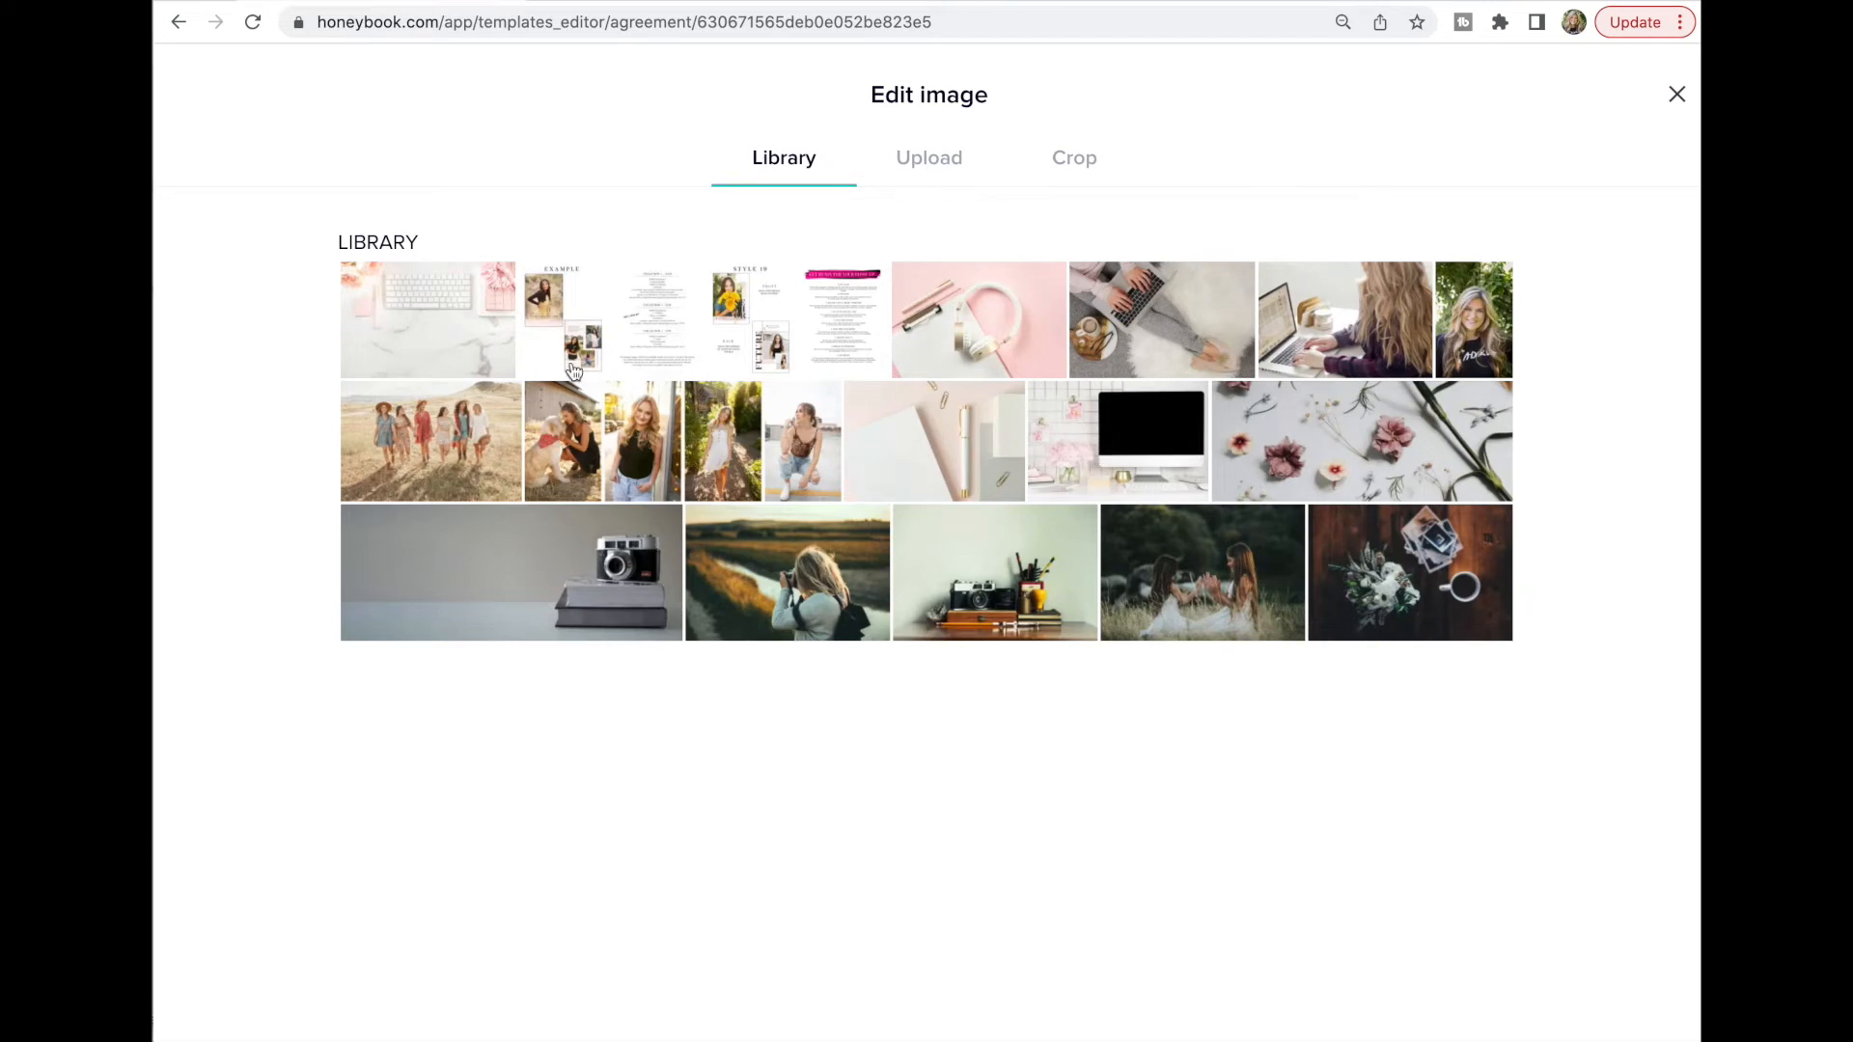
pyautogui.click(457, 362)
pyautogui.moveTo(945, 336); pyautogui.dragTo(952, 251)
pyautogui.click(988, 541)
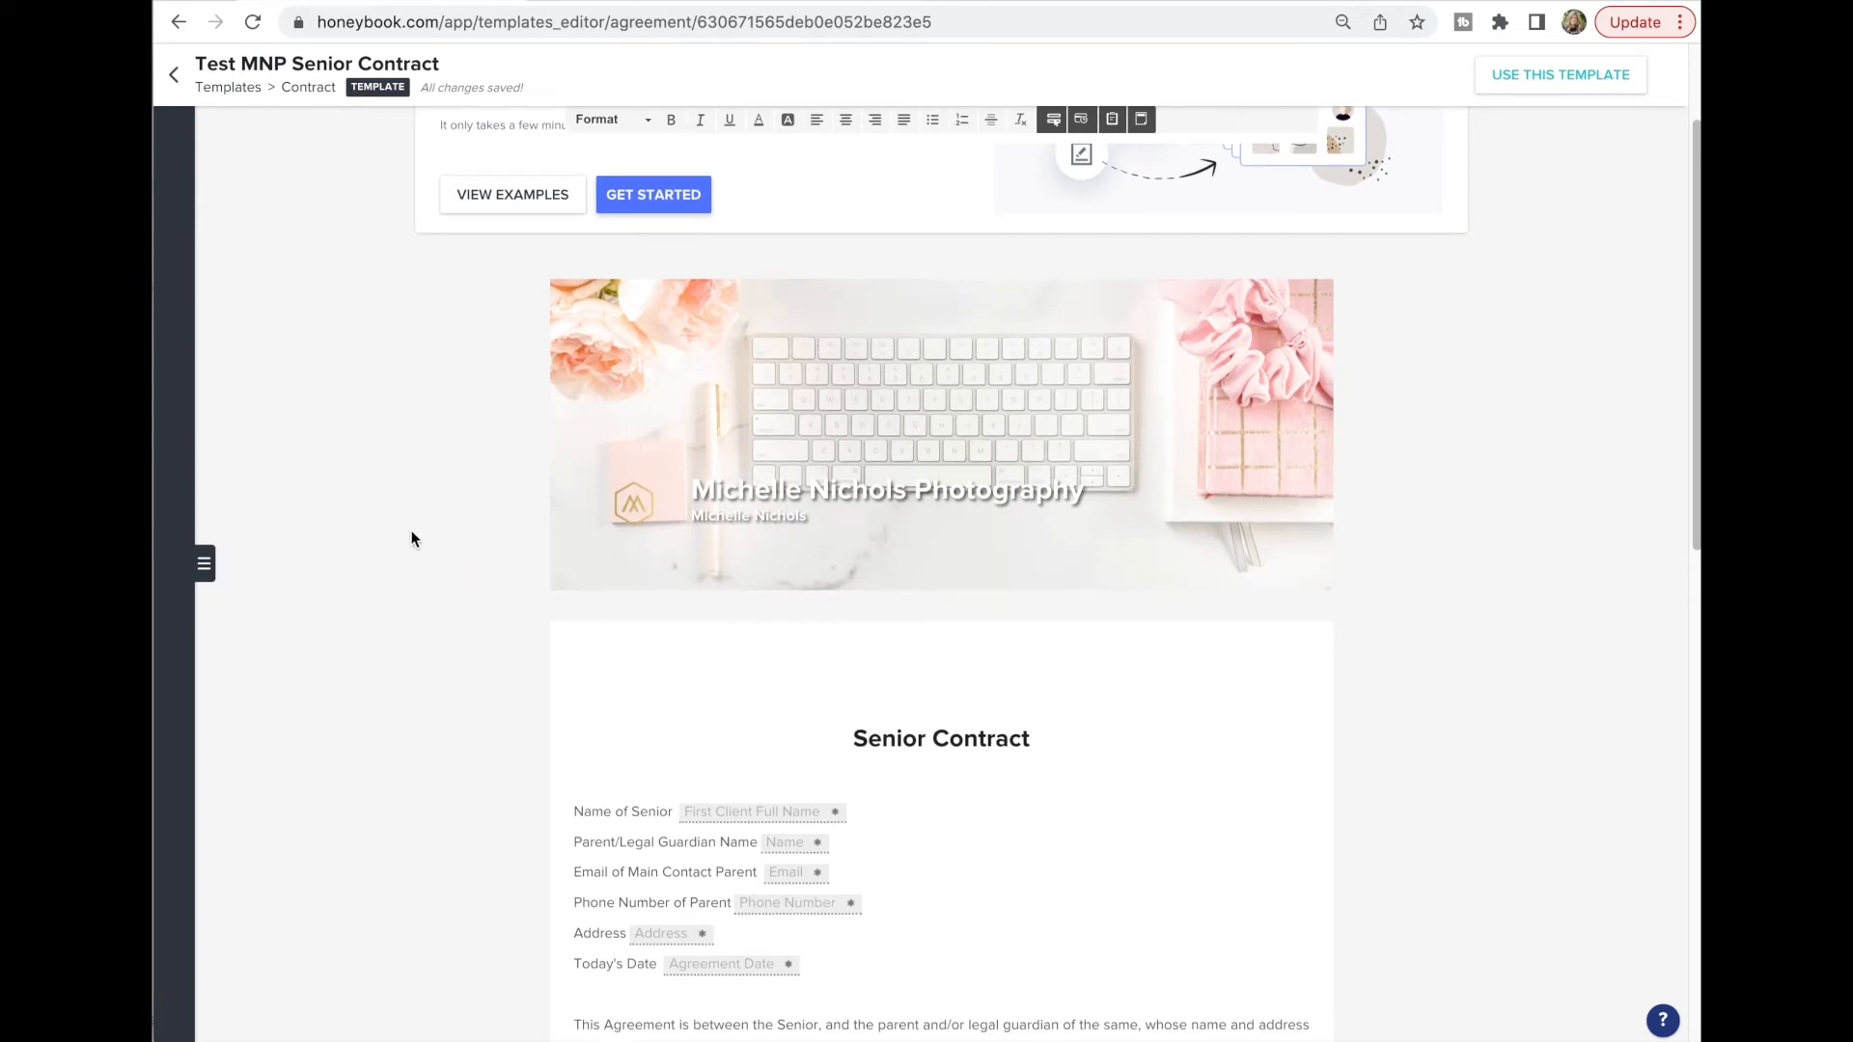
# Add a "Project Date:" line below Name of Senior and insert a new custom field after it
pyautogui.scroll(-1, 409, 538)
pyautogui.scroll(-1, 407, 531)
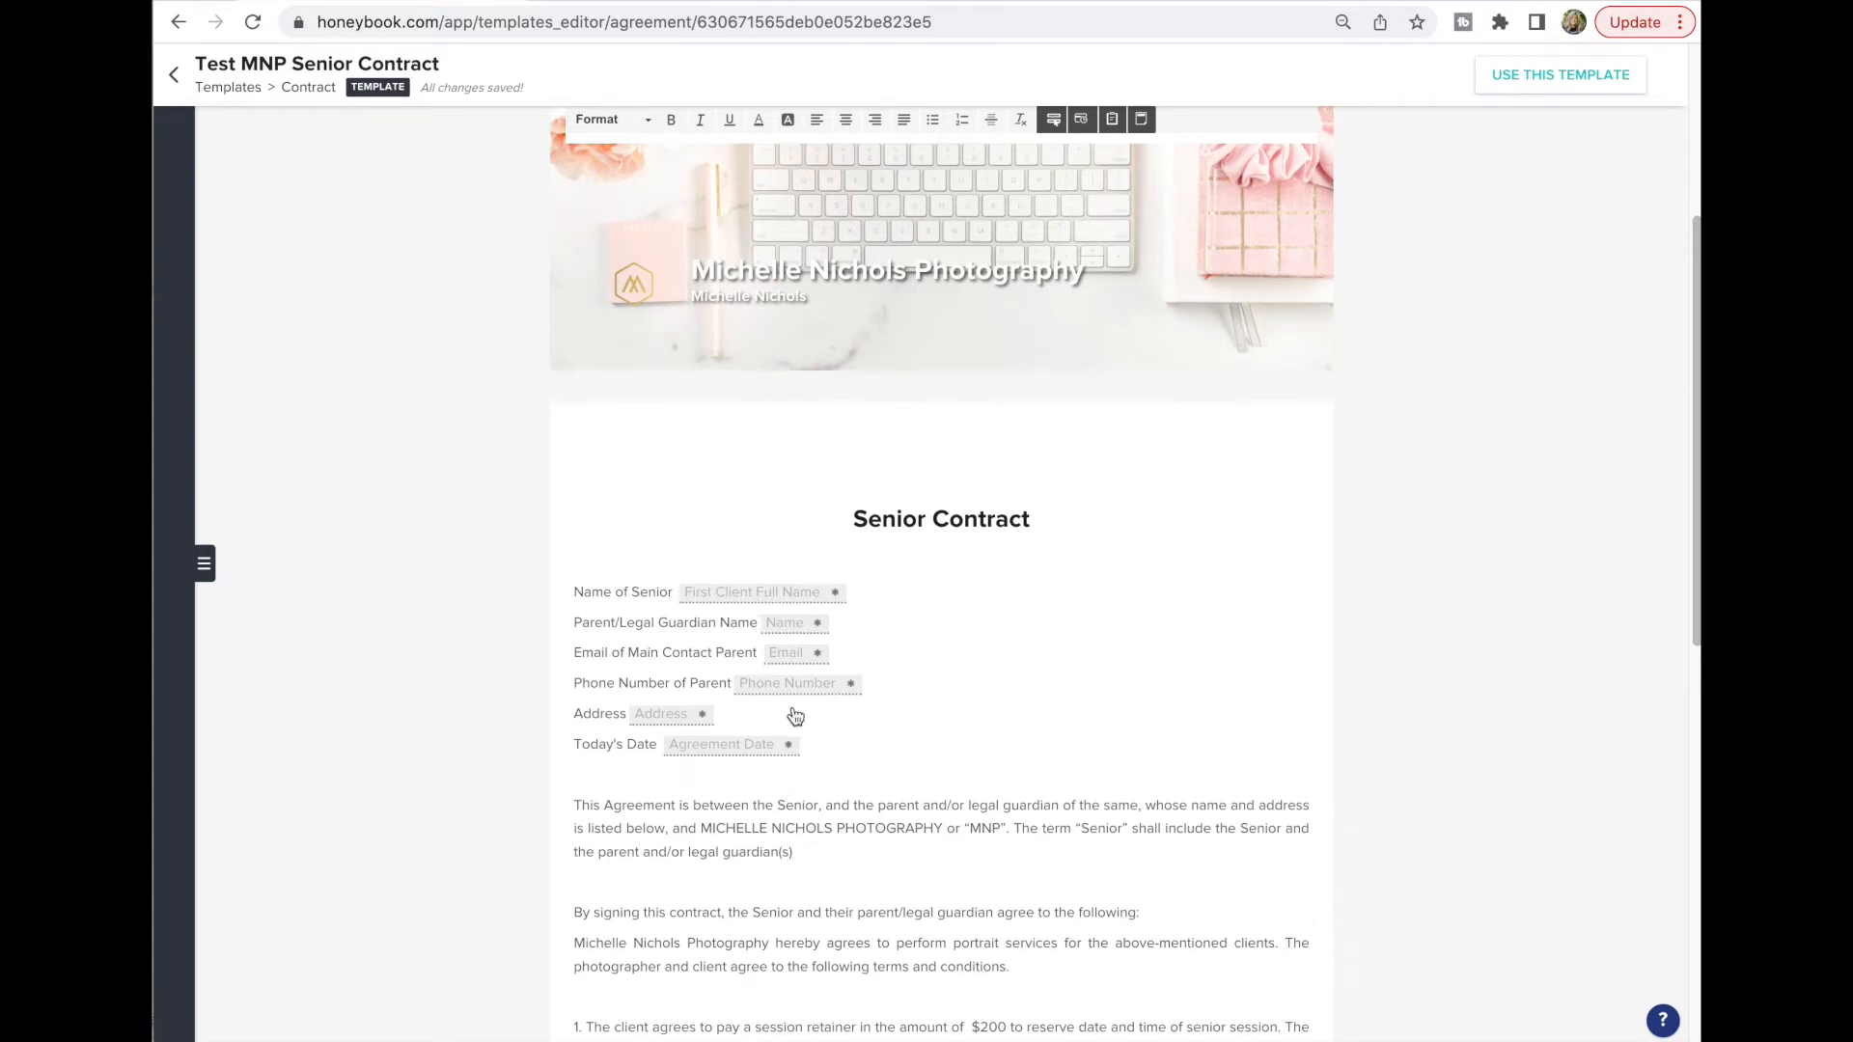
pyautogui.click(895, 598)
pyautogui.press('Return')
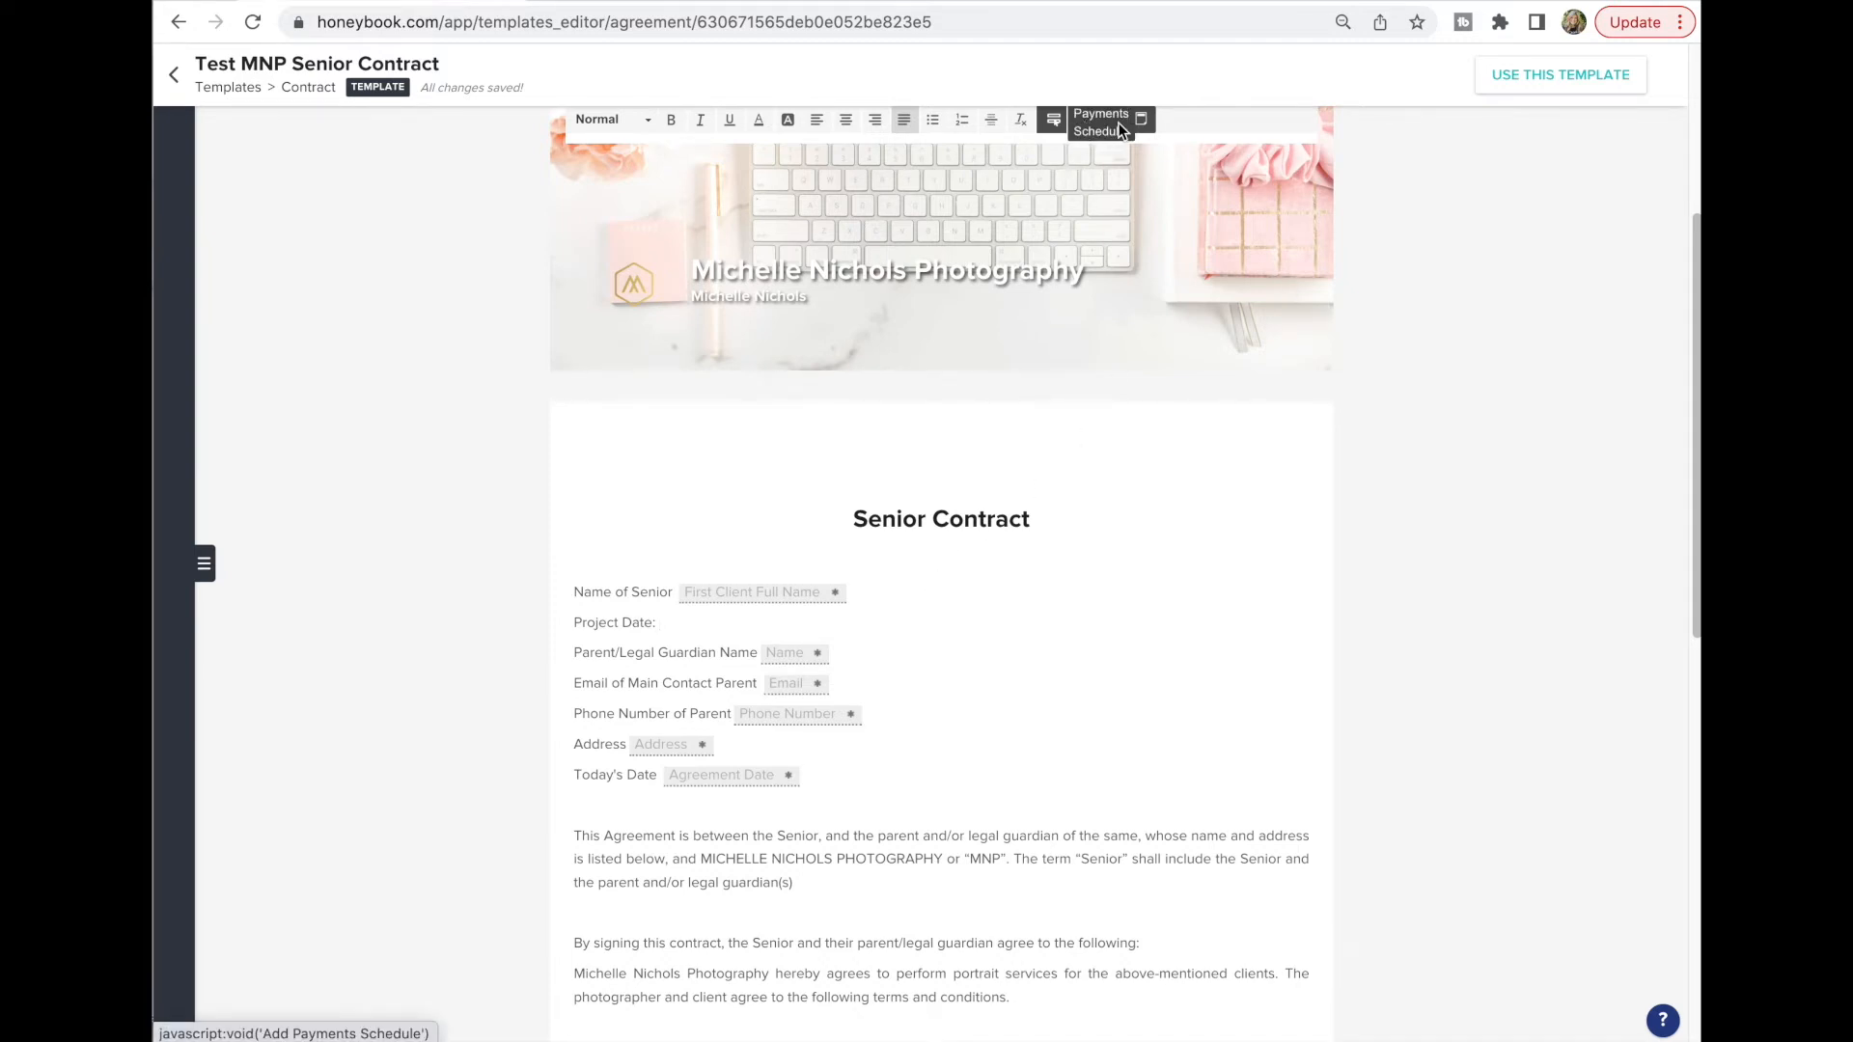
pyautogui.click(1053, 122)
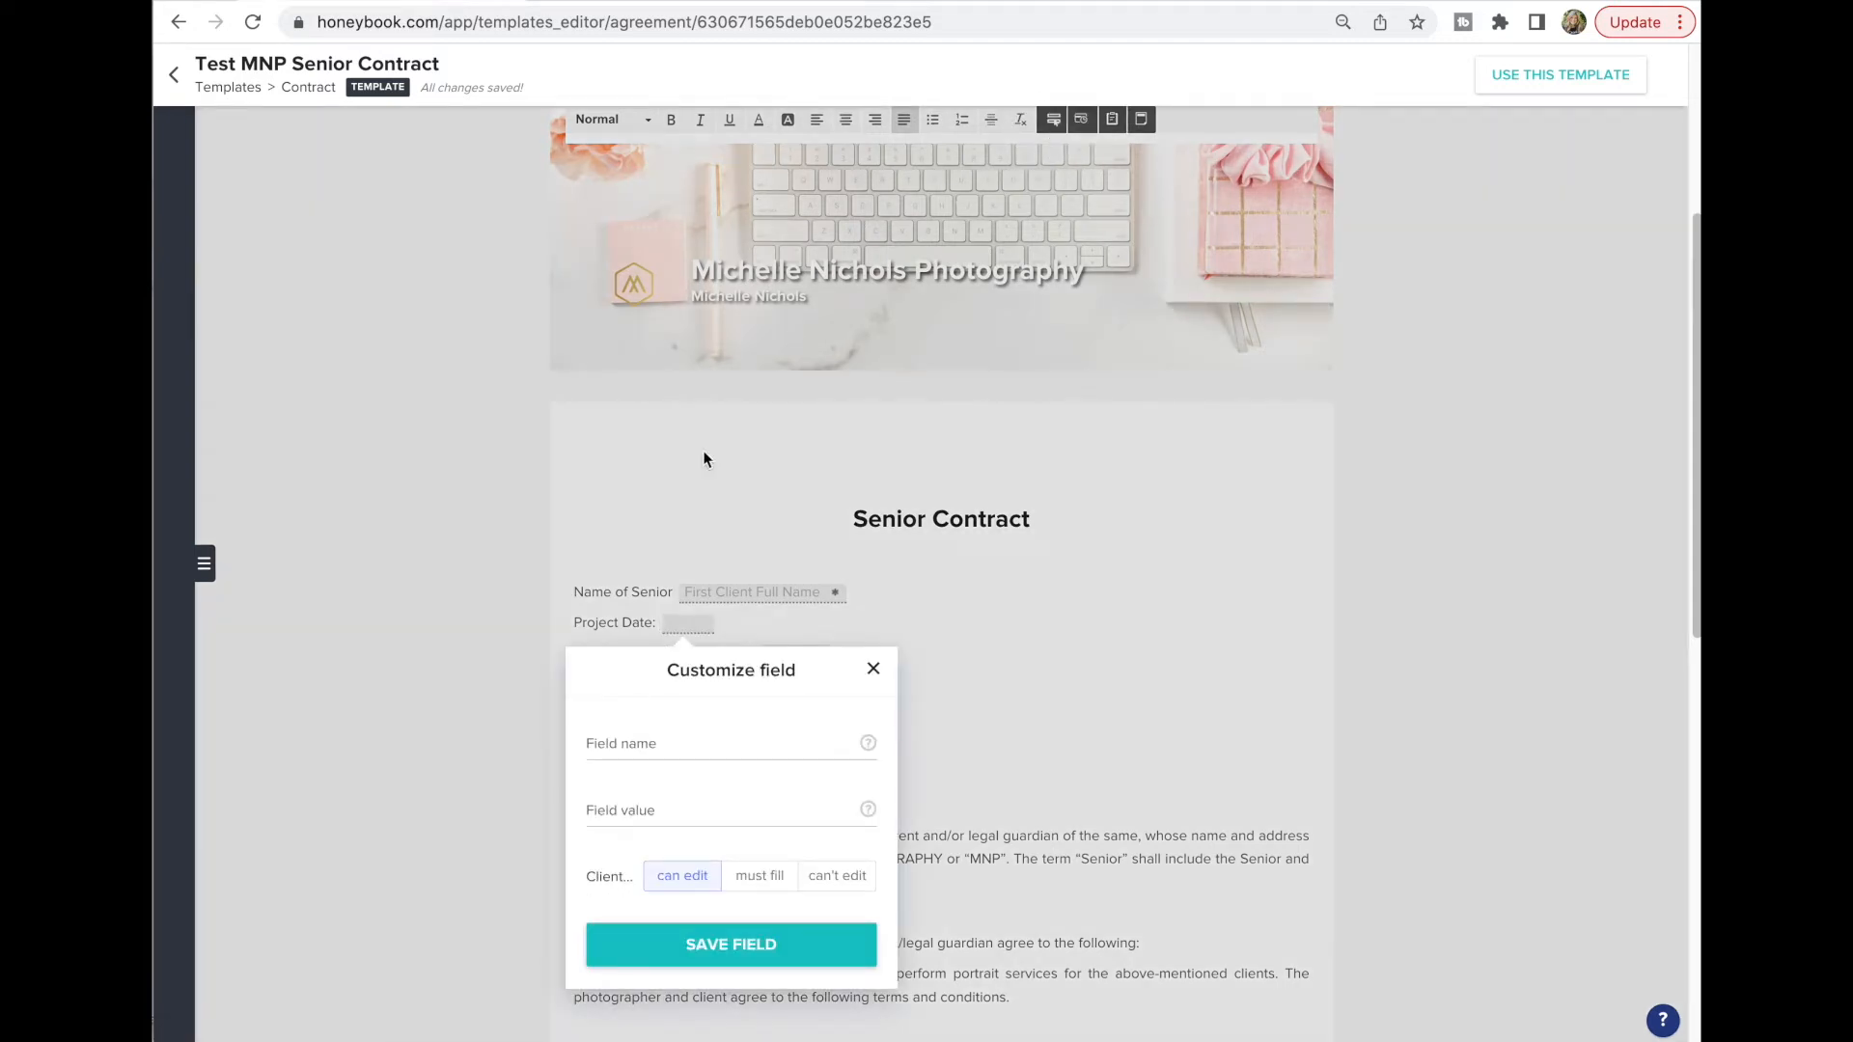
# Look through the available project, client and payment field names and choose Project Date for the new field
pyautogui.scroll(-1, 413, 605)
pyautogui.click(656, 712)
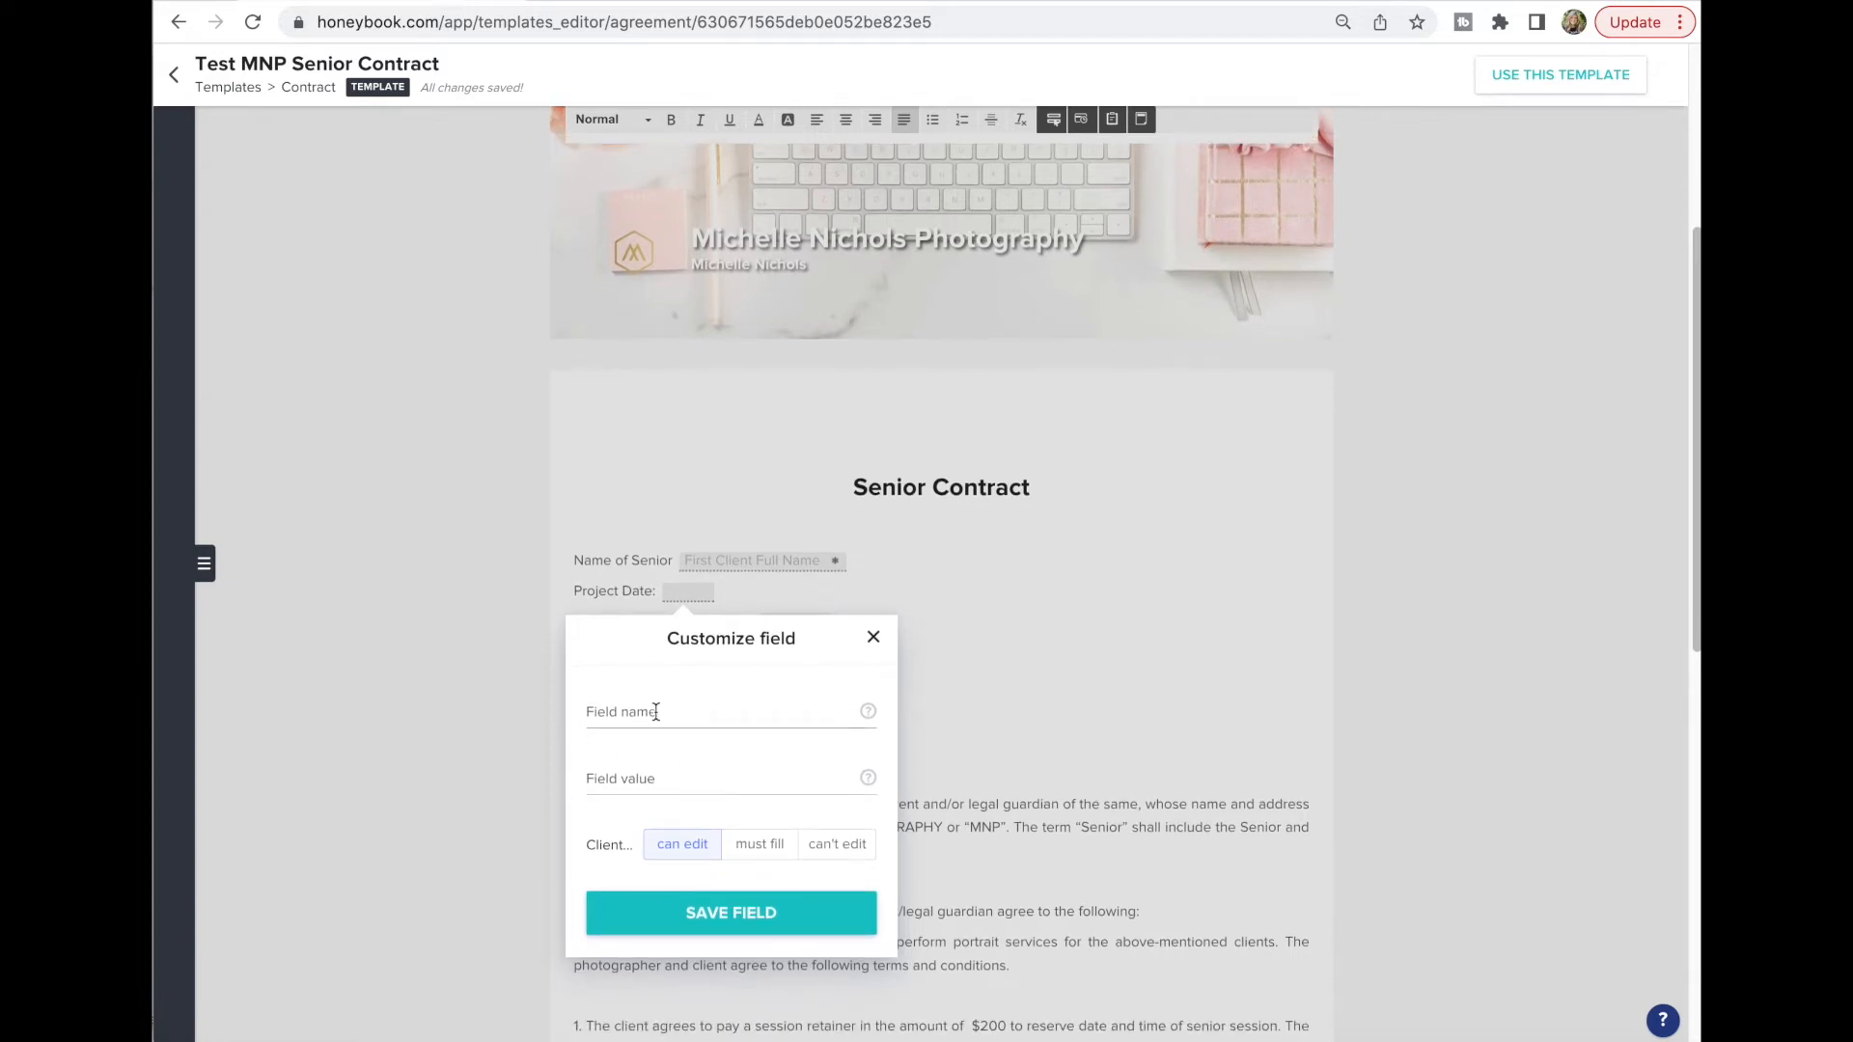
pyautogui.scroll(-5, 758, 847)
pyautogui.scroll(5, 766, 856)
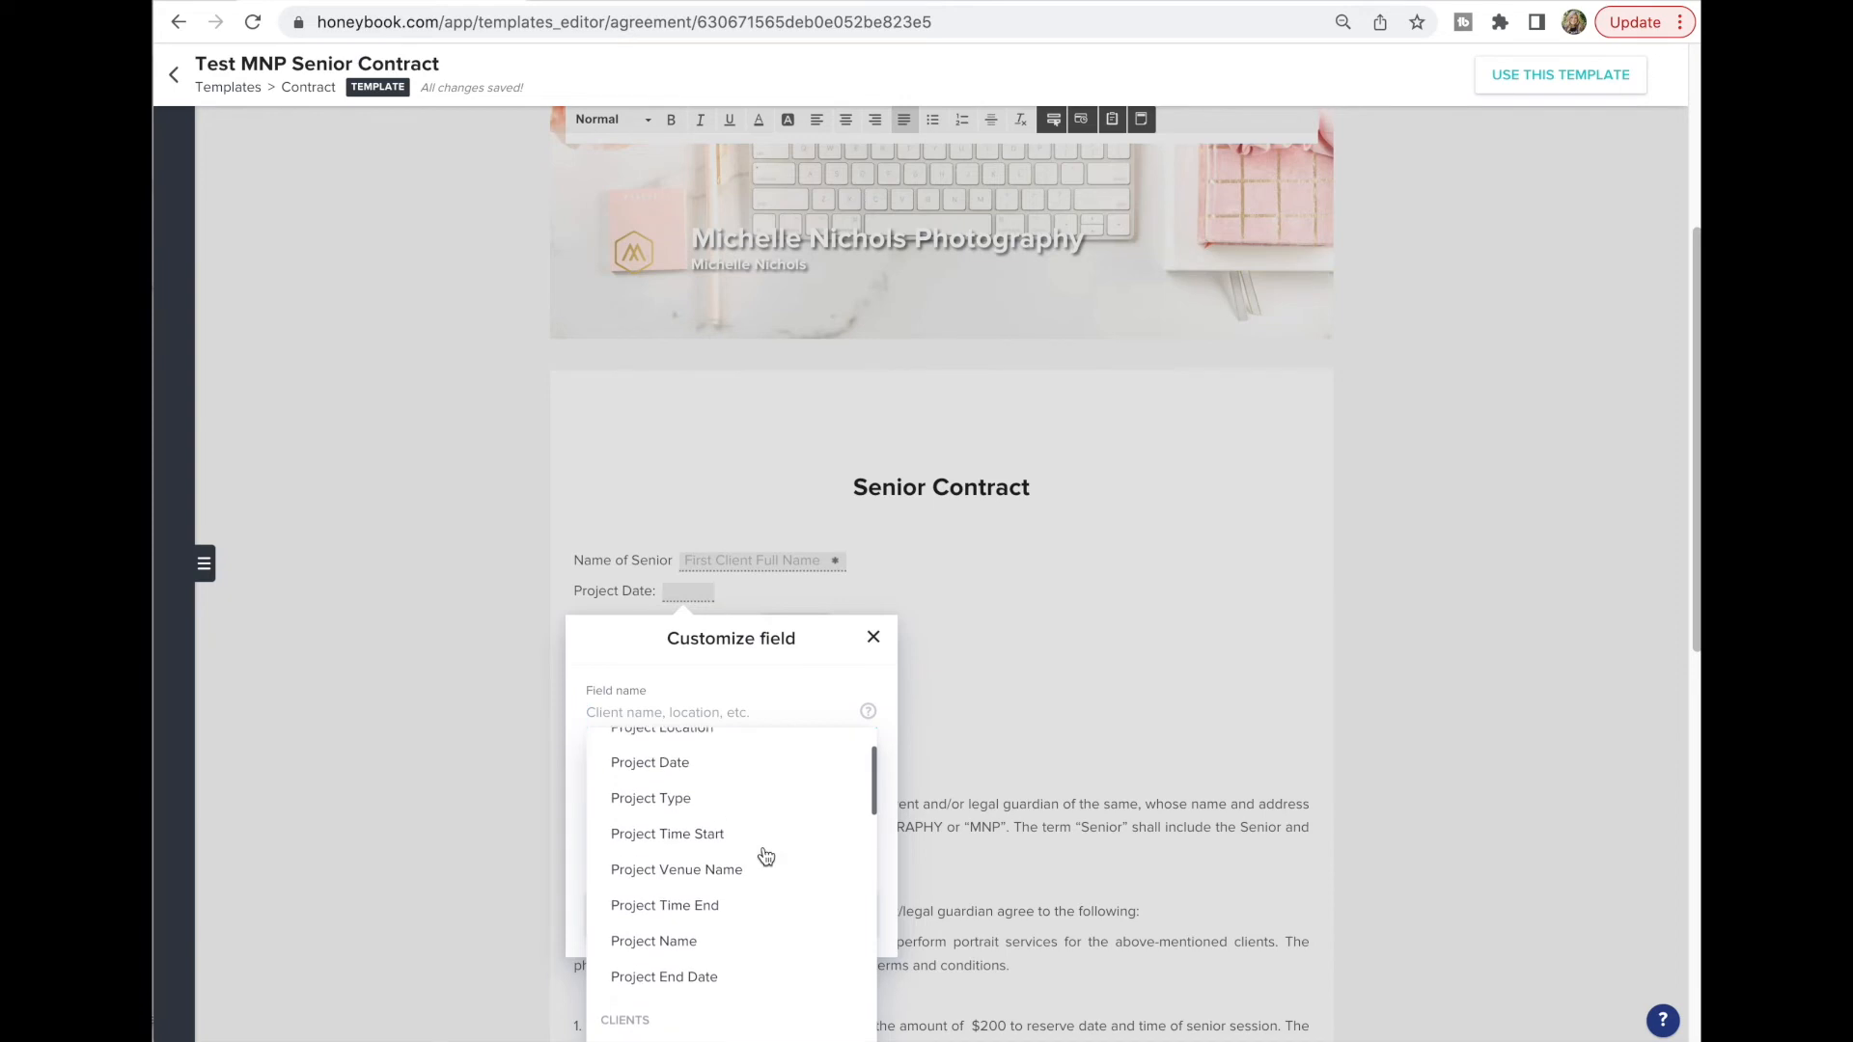
pyautogui.scroll(-3, 729, 815)
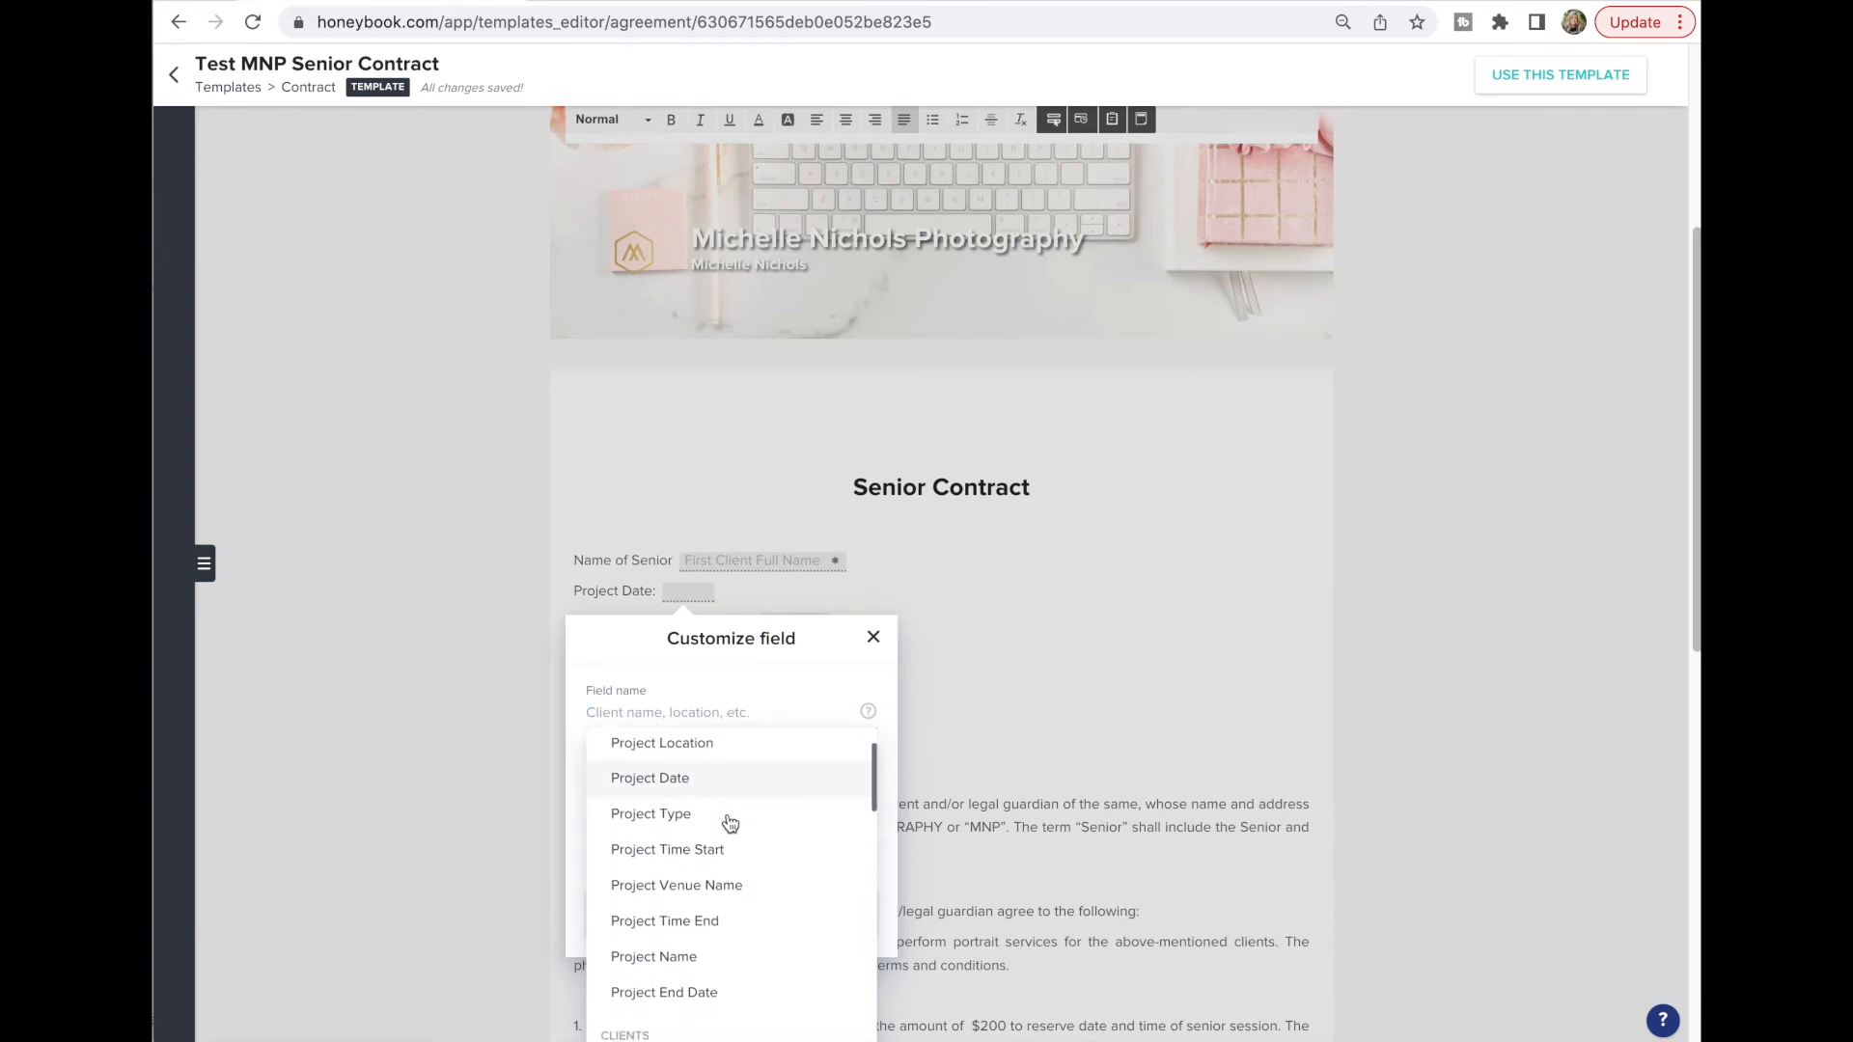
pyautogui.scroll(-2, 728, 815)
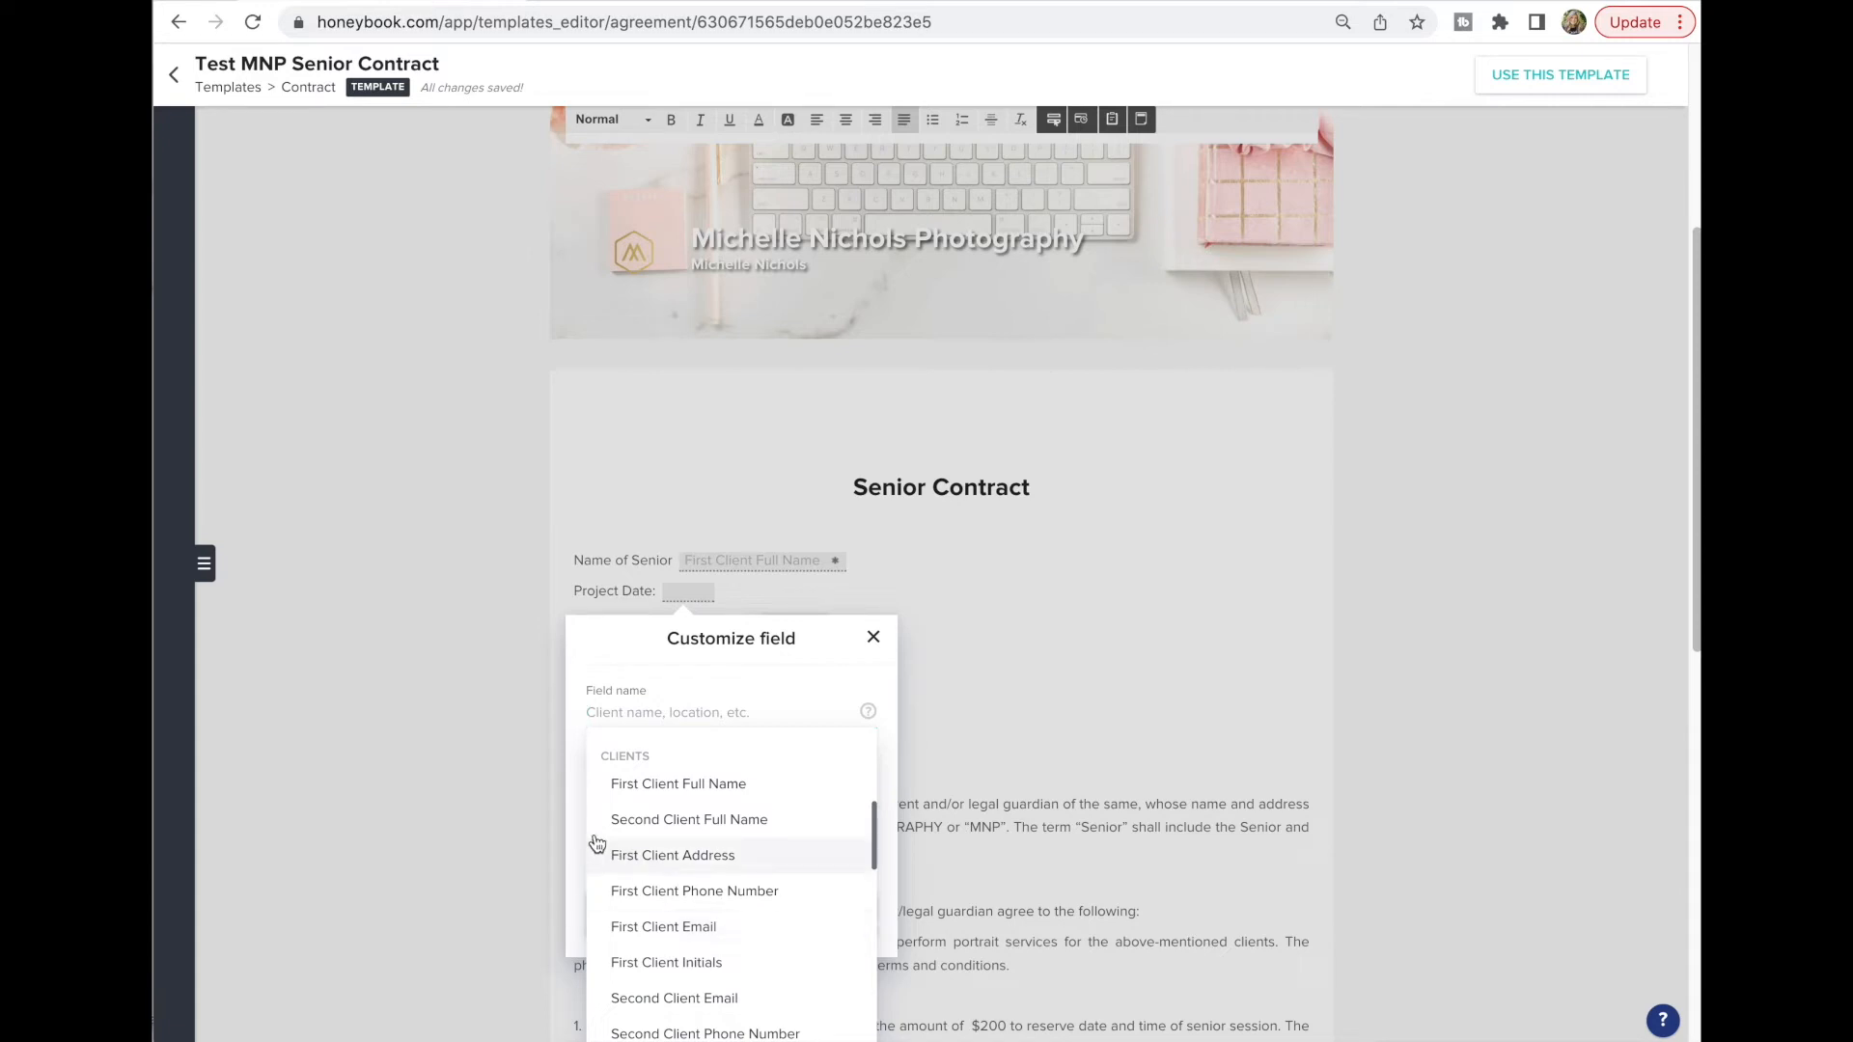
pyautogui.scroll(-5, 758, 807)
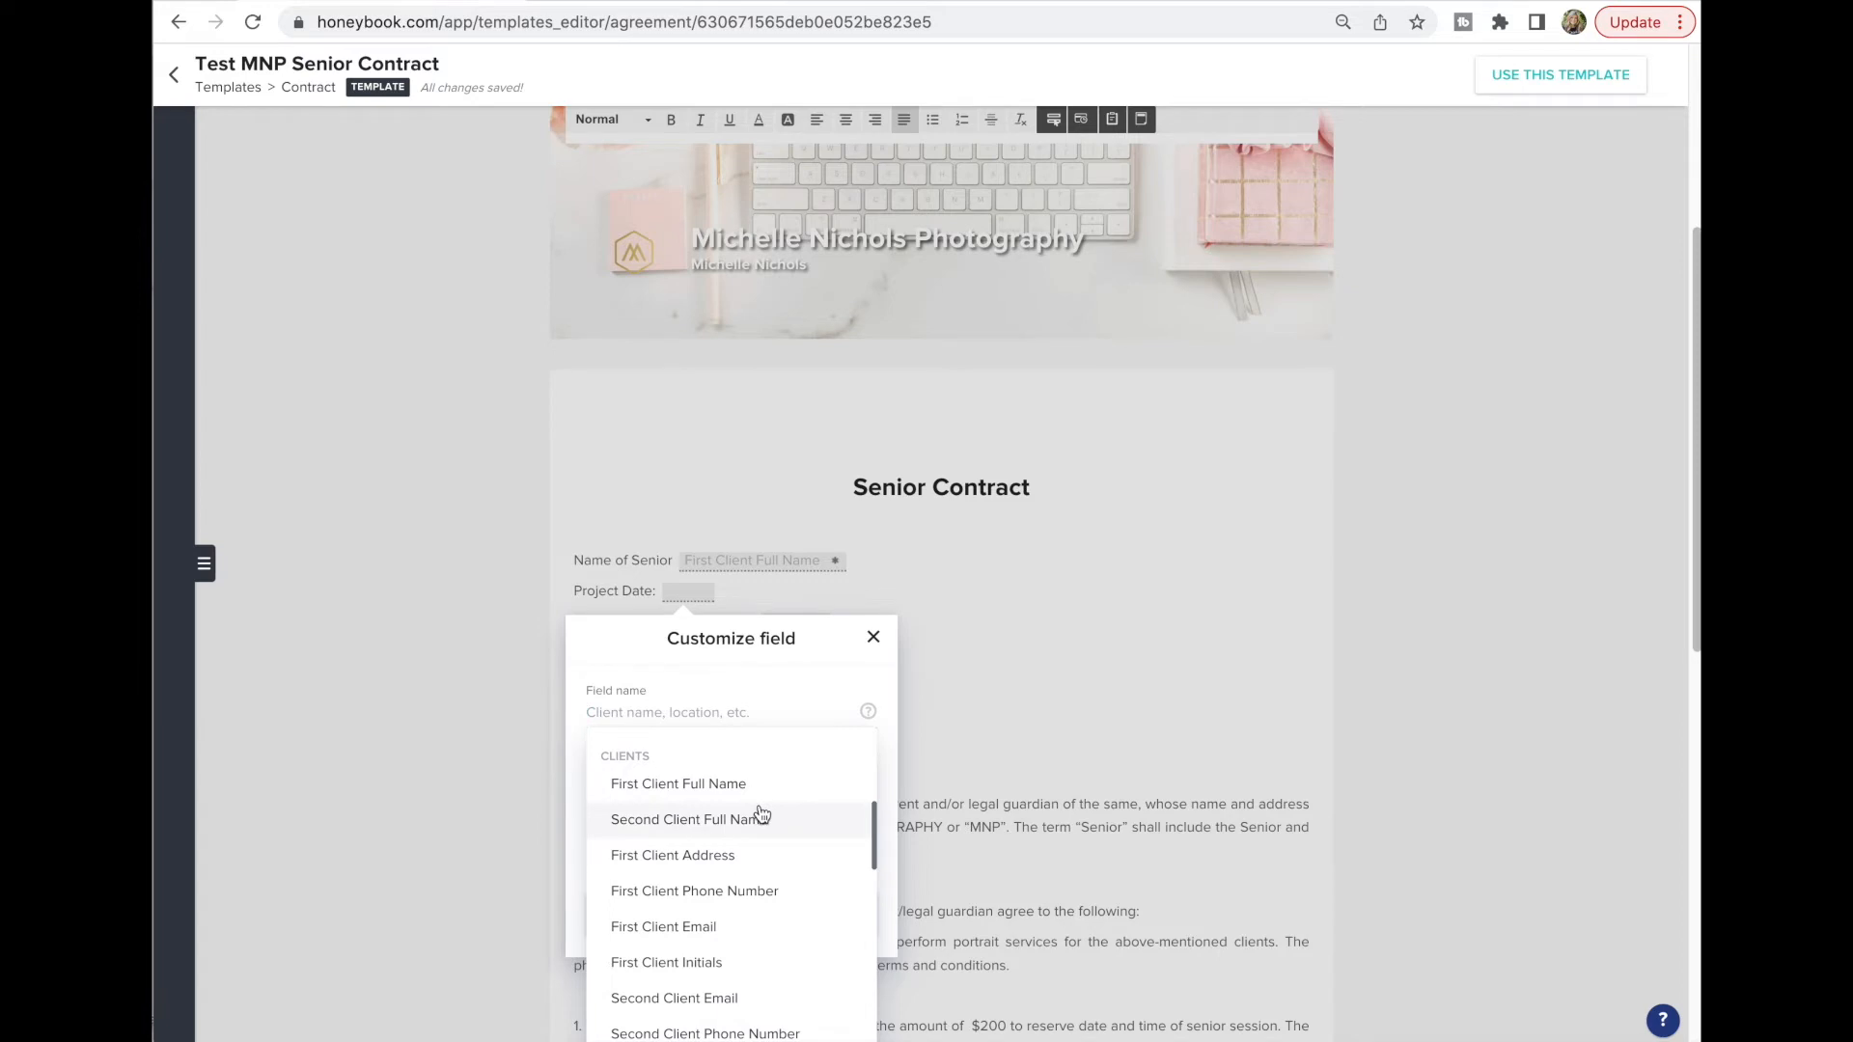
pyautogui.scroll(-5, 761, 820)
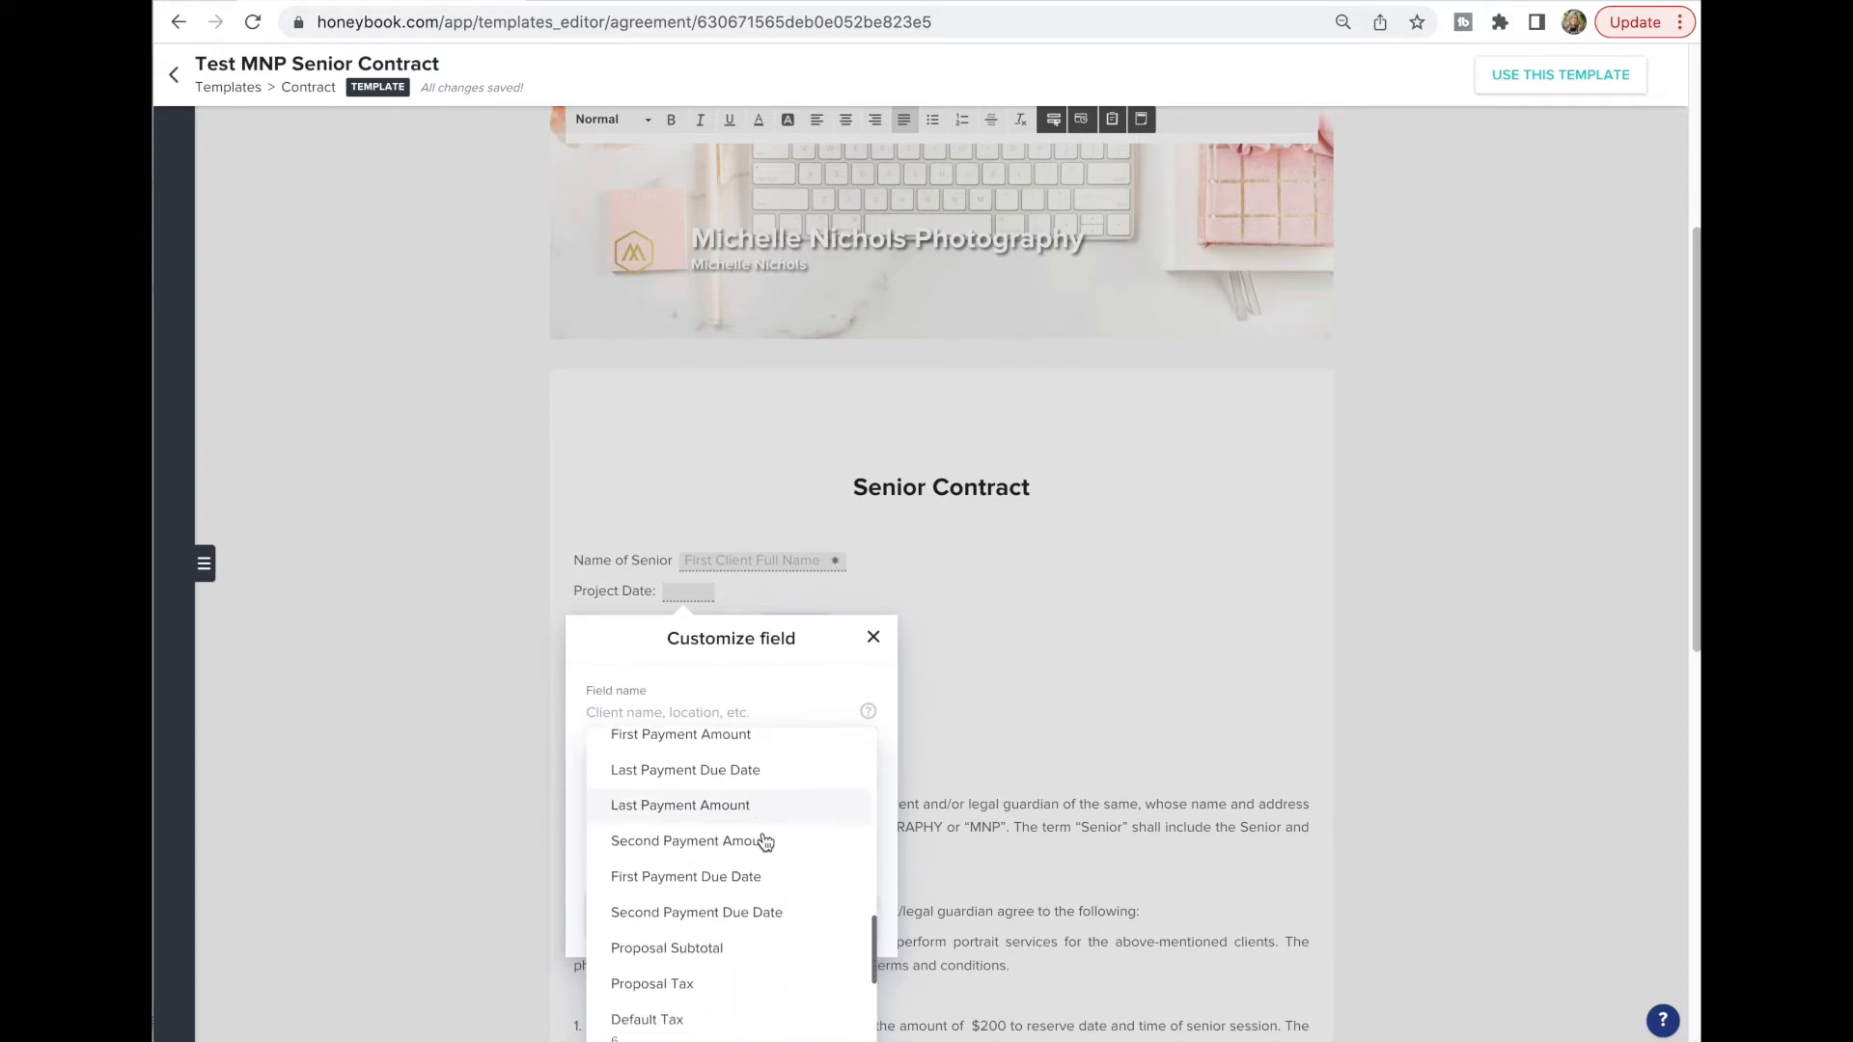
pyautogui.scroll(7, 753, 897)
pyautogui.scroll(10, 753, 893)
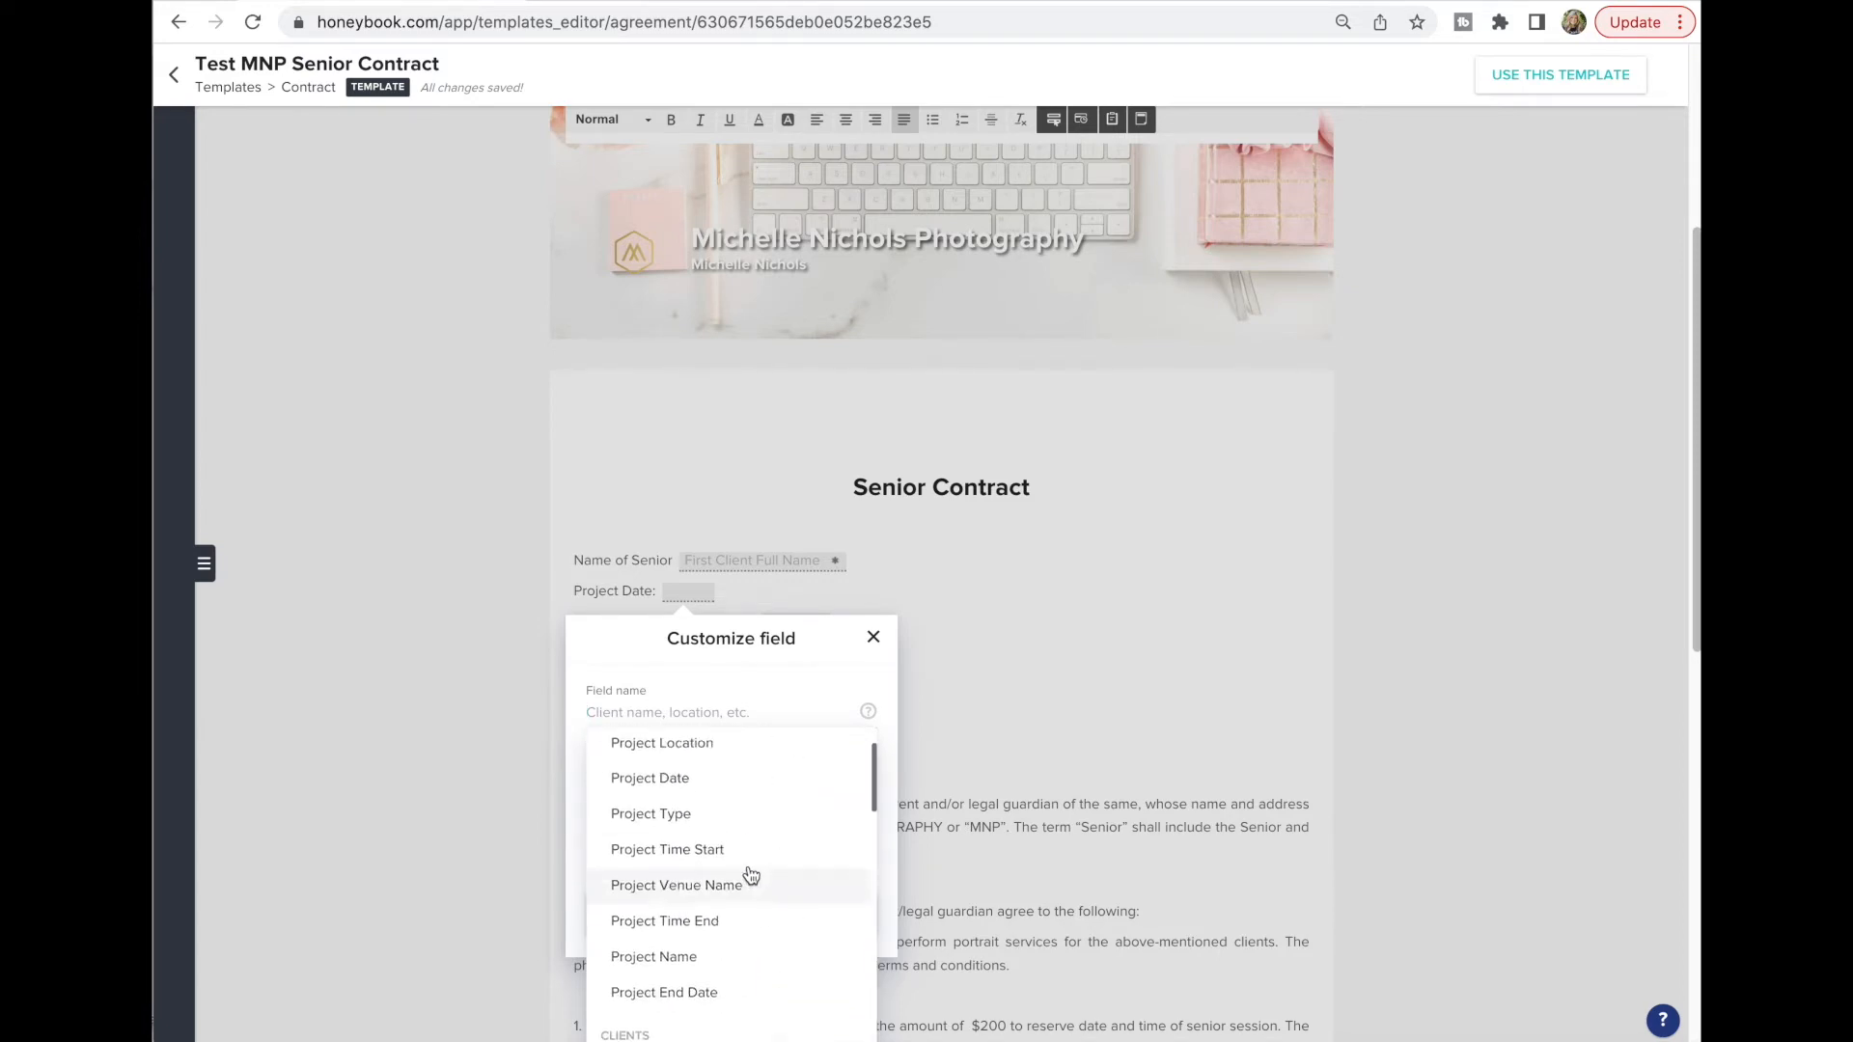
pyautogui.click(681, 862)
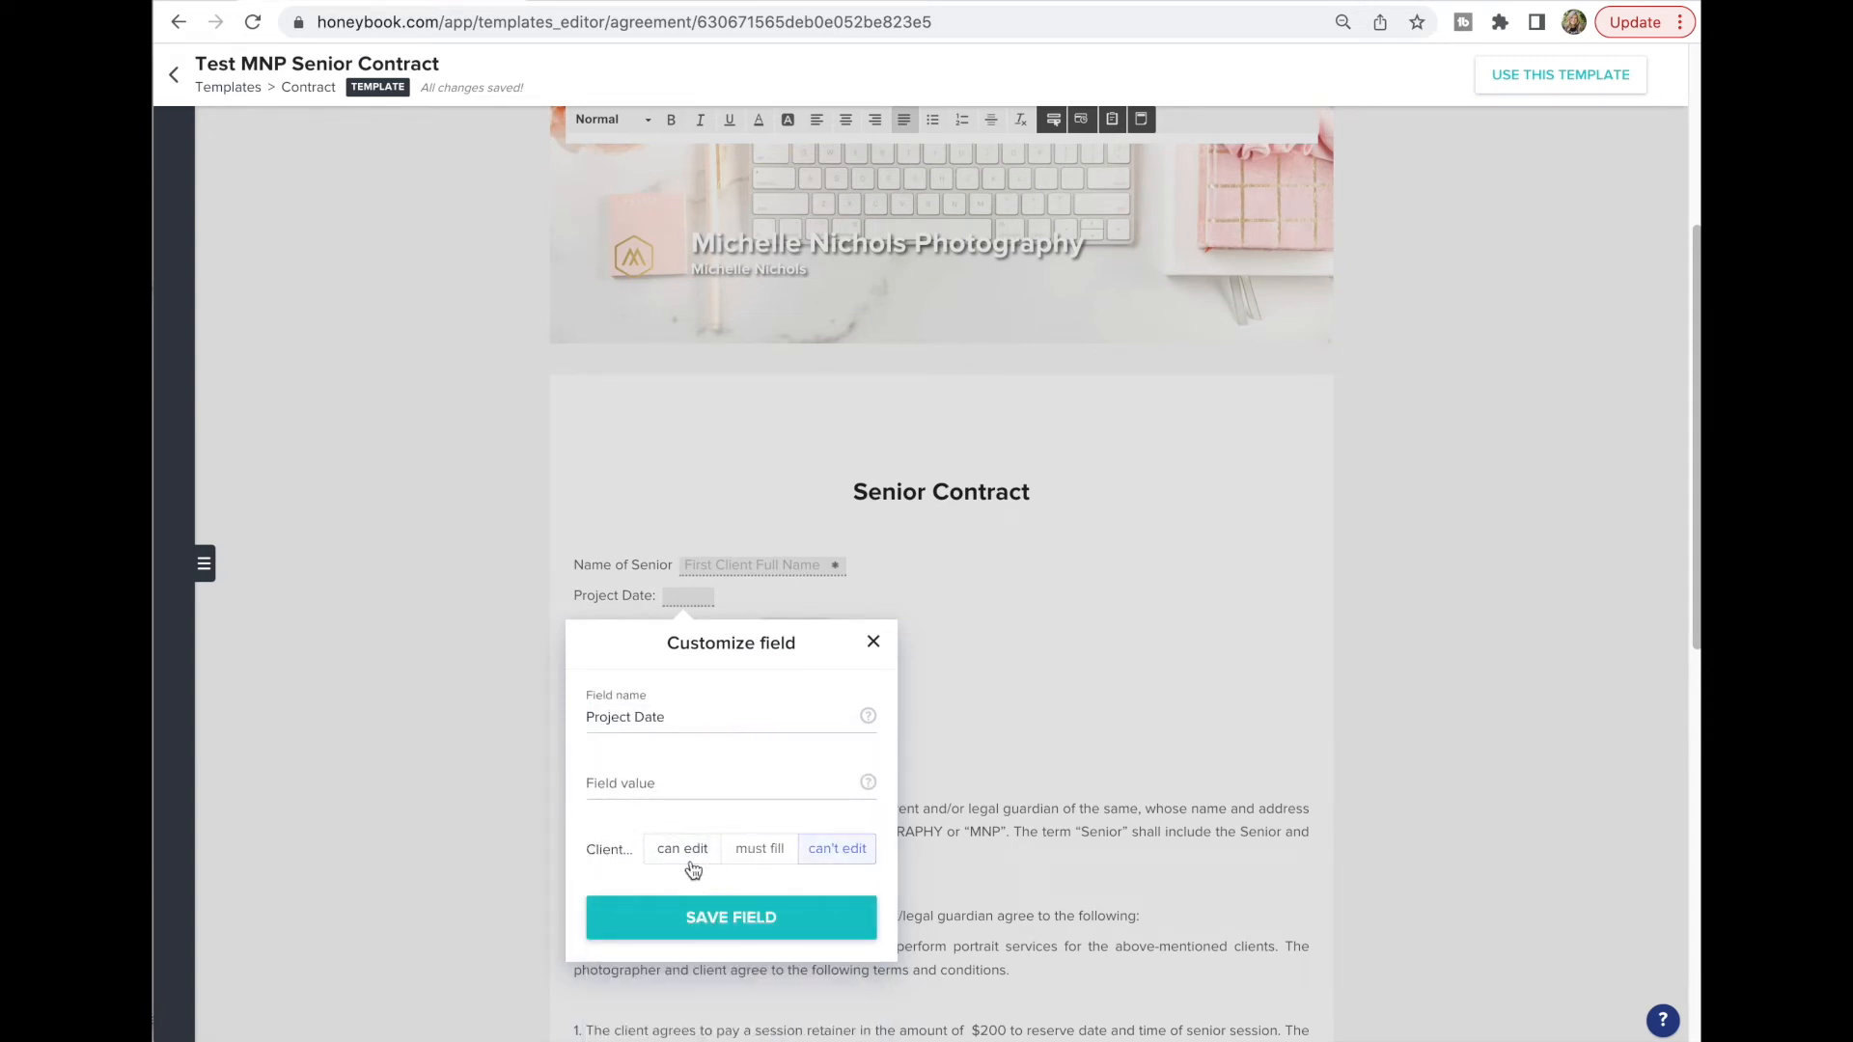
# Set the Project Date field so the client can edit it, and save the field
pyautogui.click(689, 862)
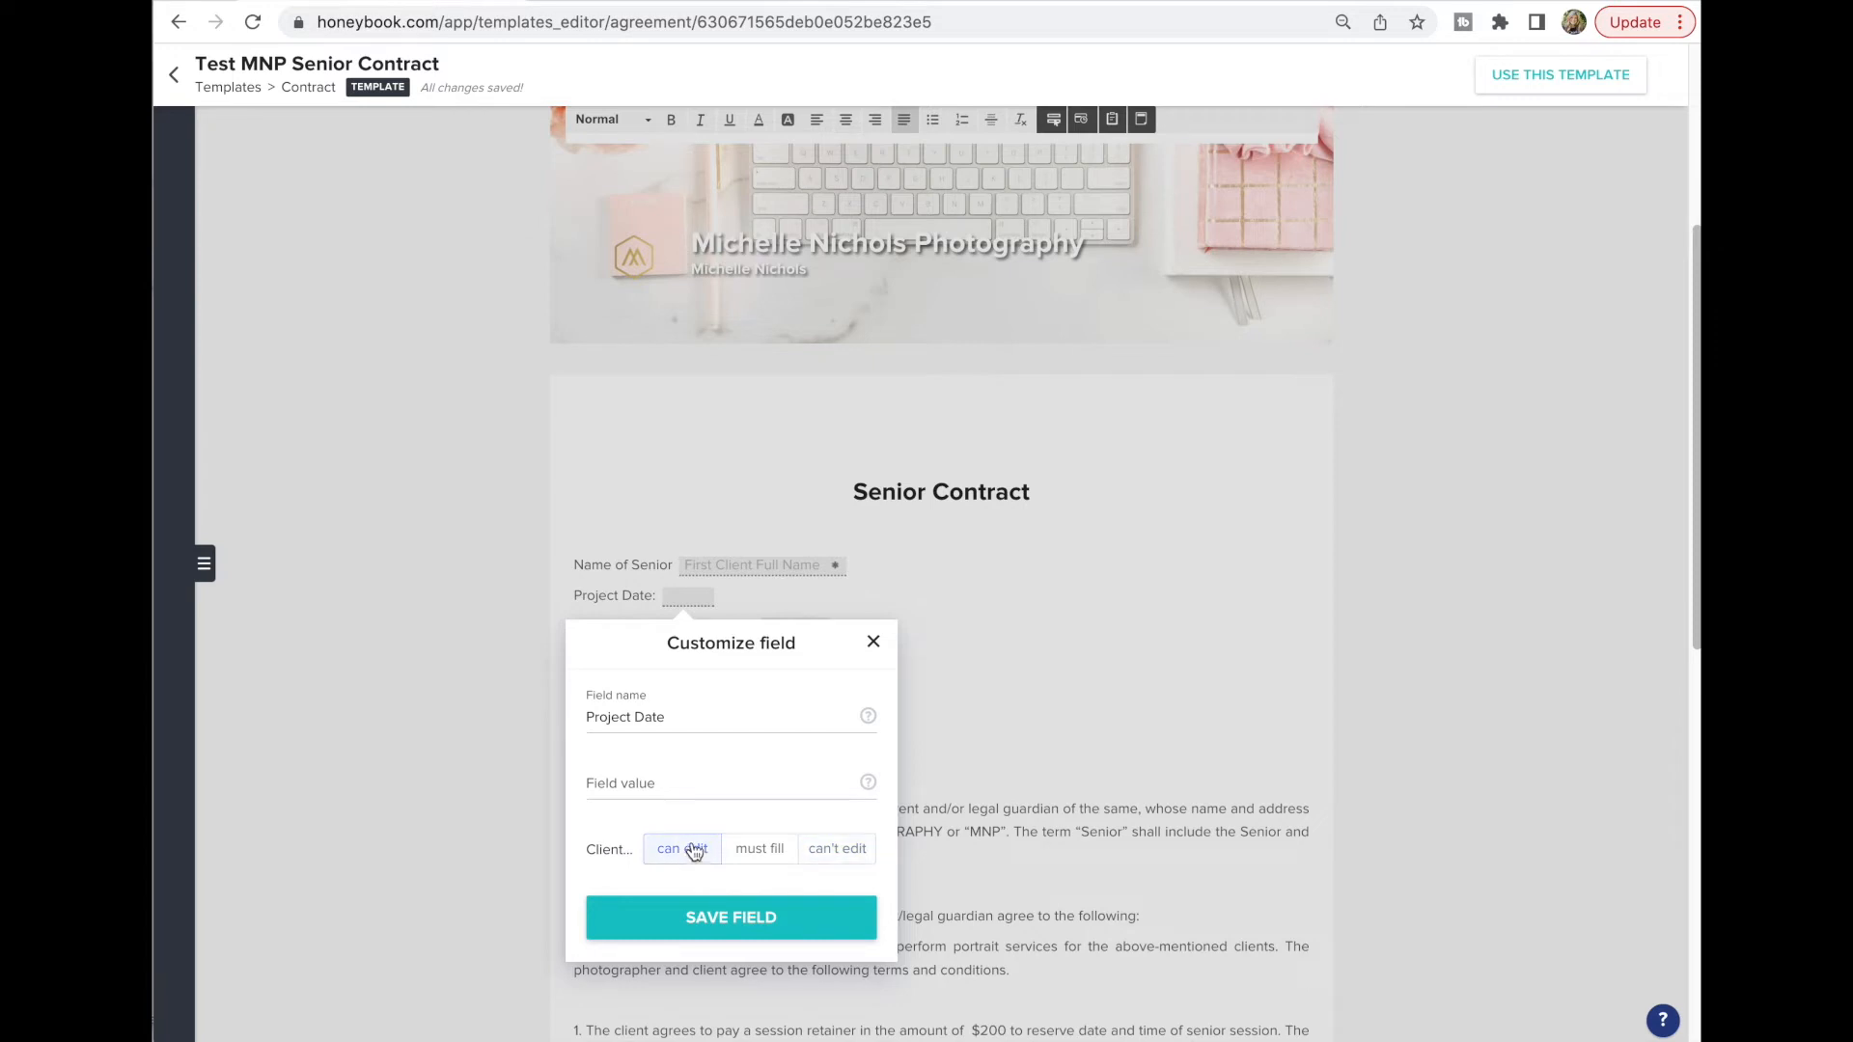
pyautogui.click(761, 858)
pyautogui.click(681, 859)
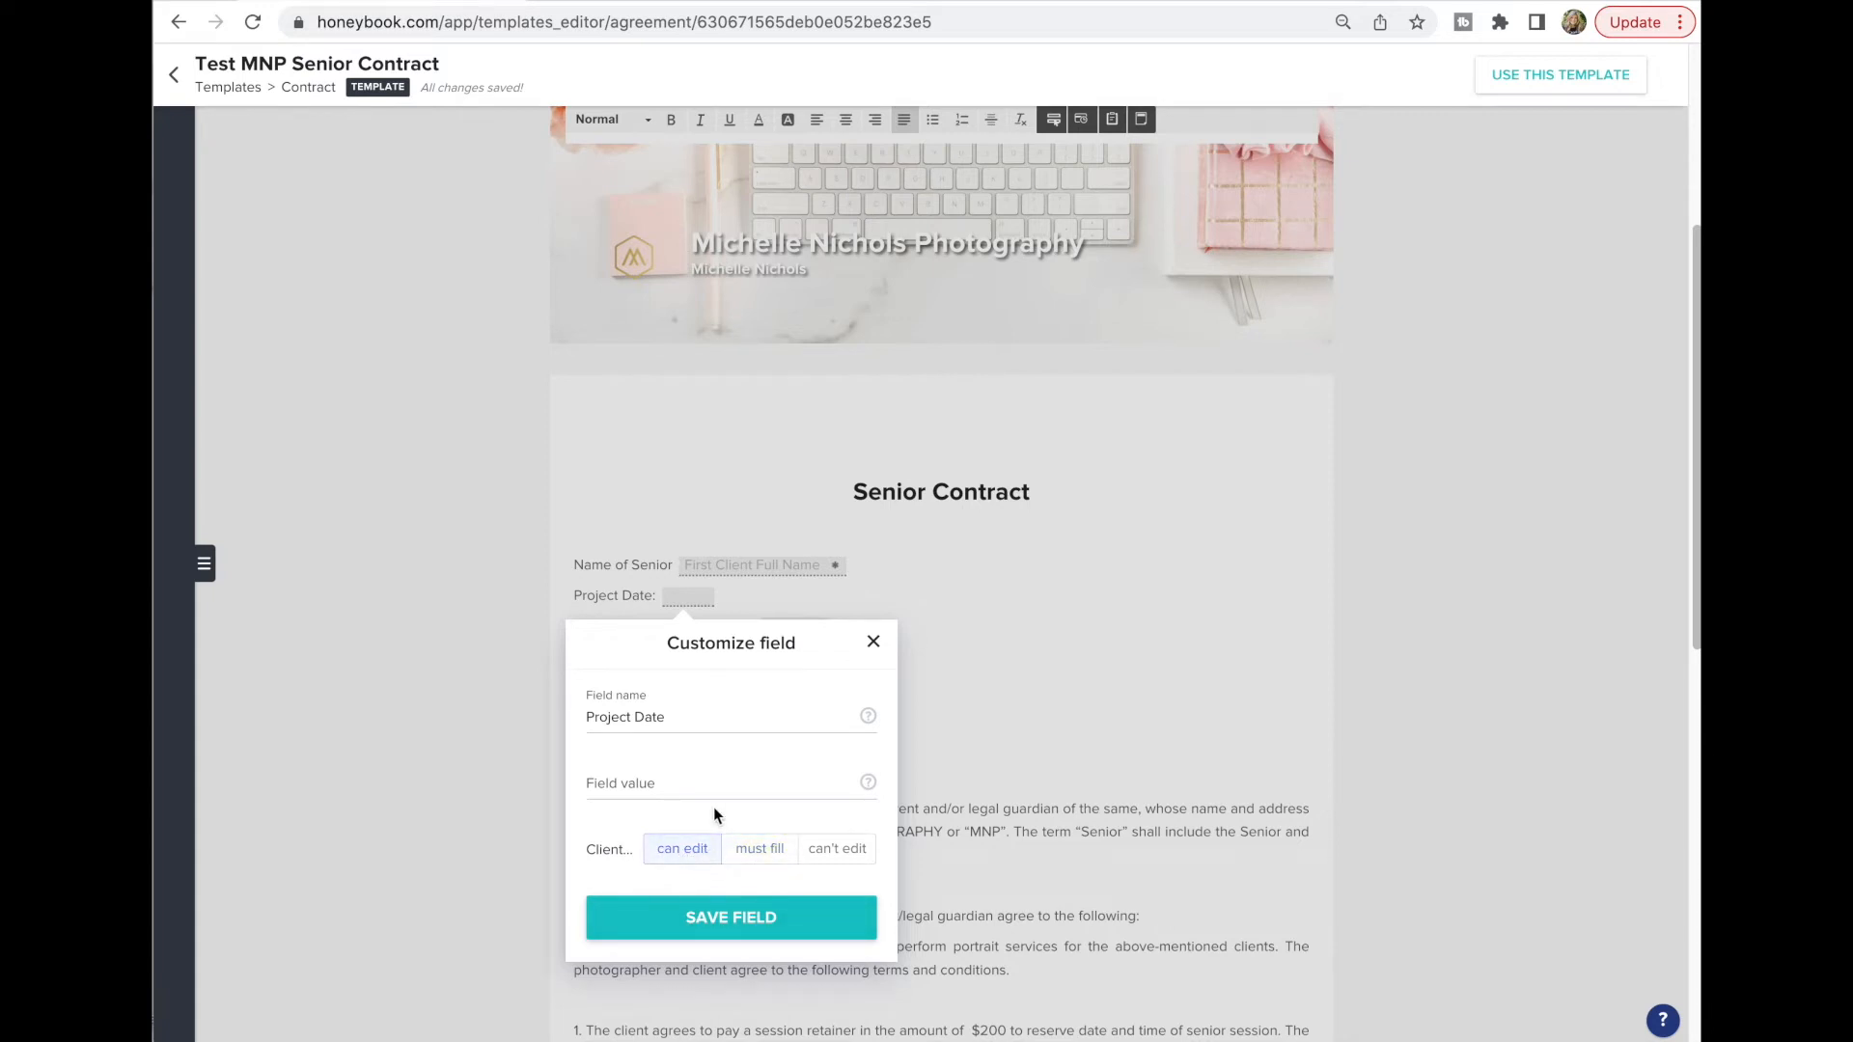
pyautogui.click(704, 918)
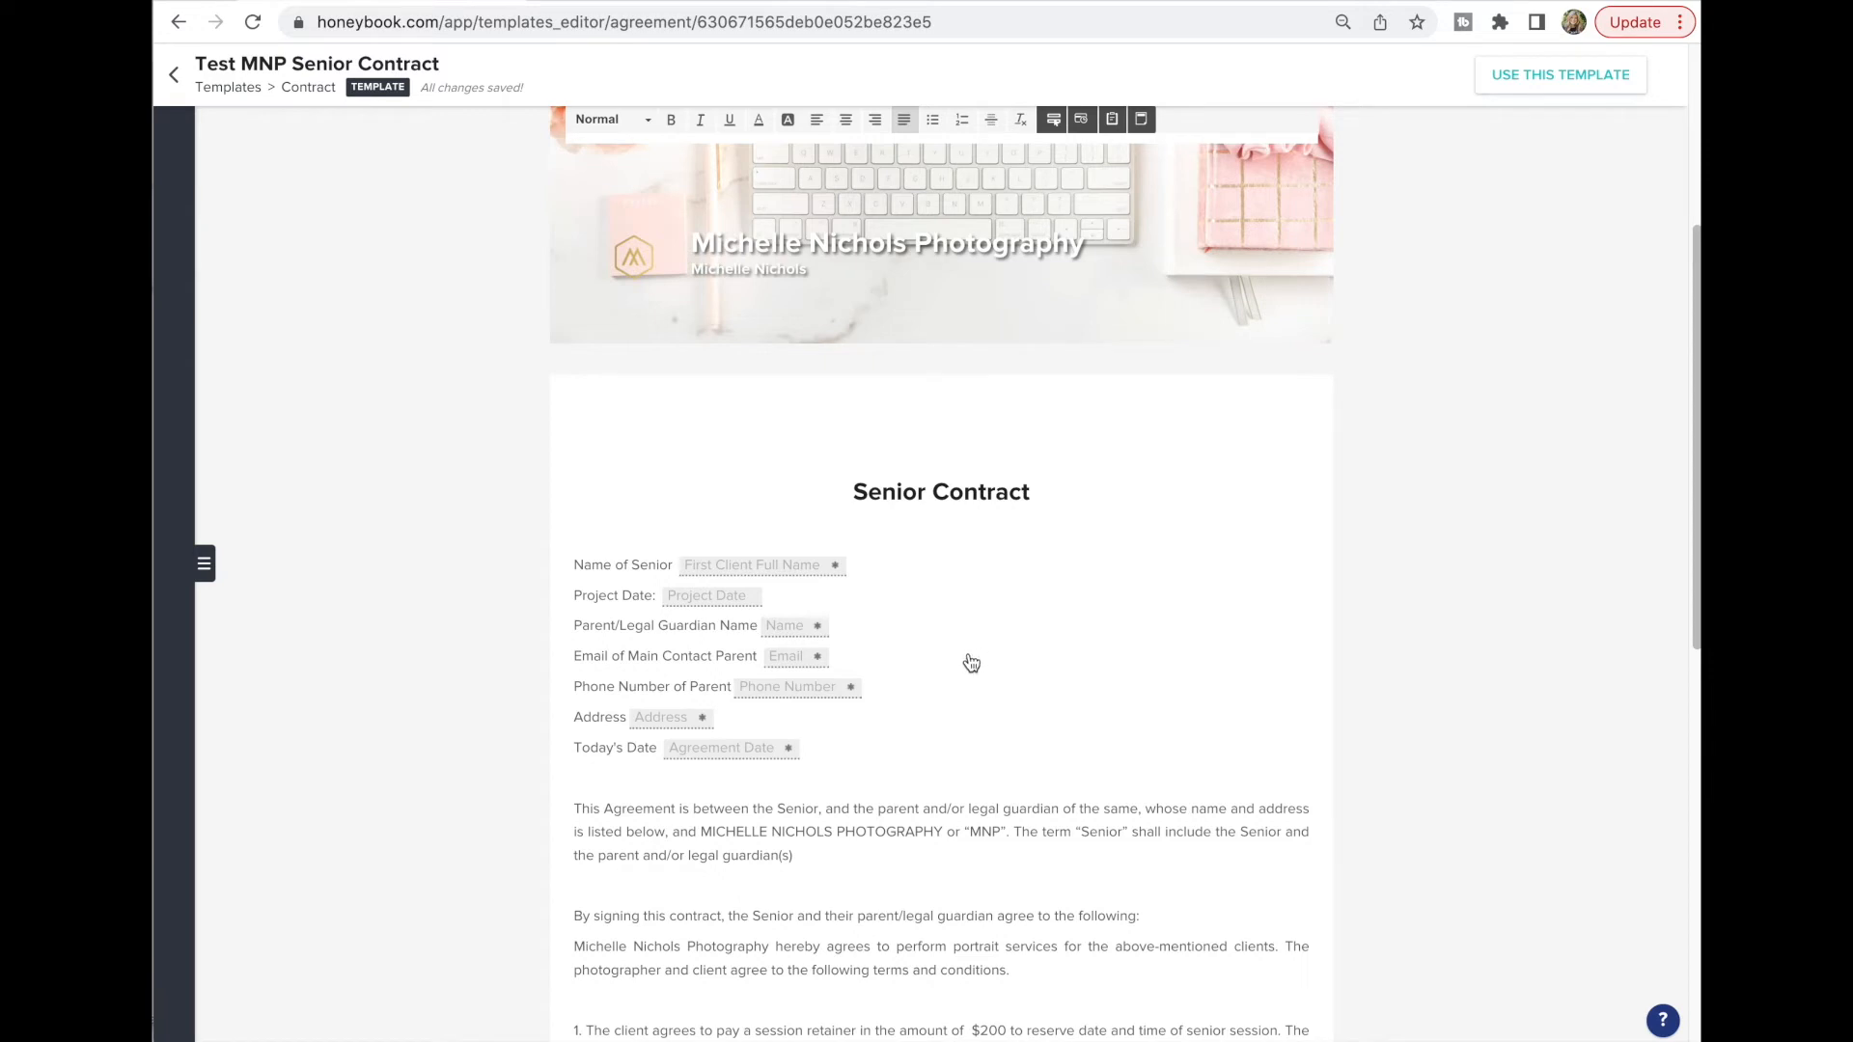
# Review the senior contract's header, client detail fields and numbered terms and conditions
pyautogui.scroll(-1, 964, 670)
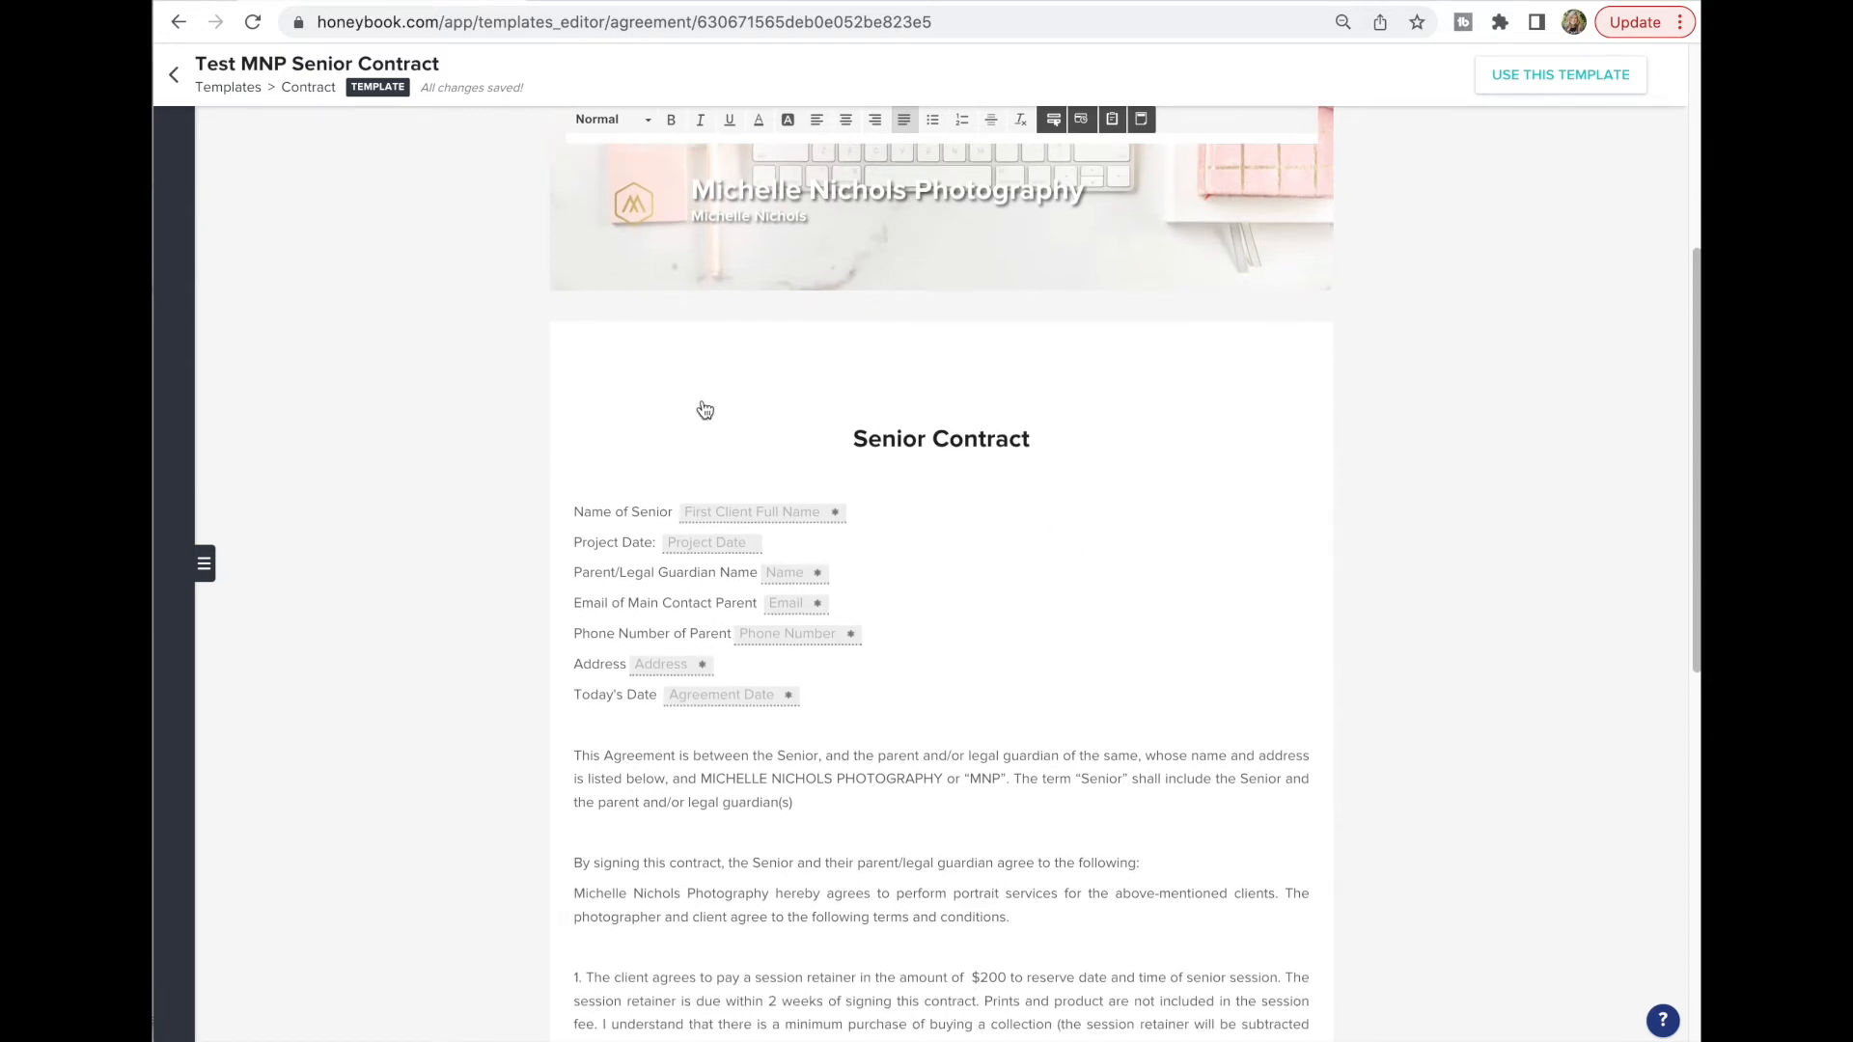
pyautogui.scroll(-2, 860, 688)
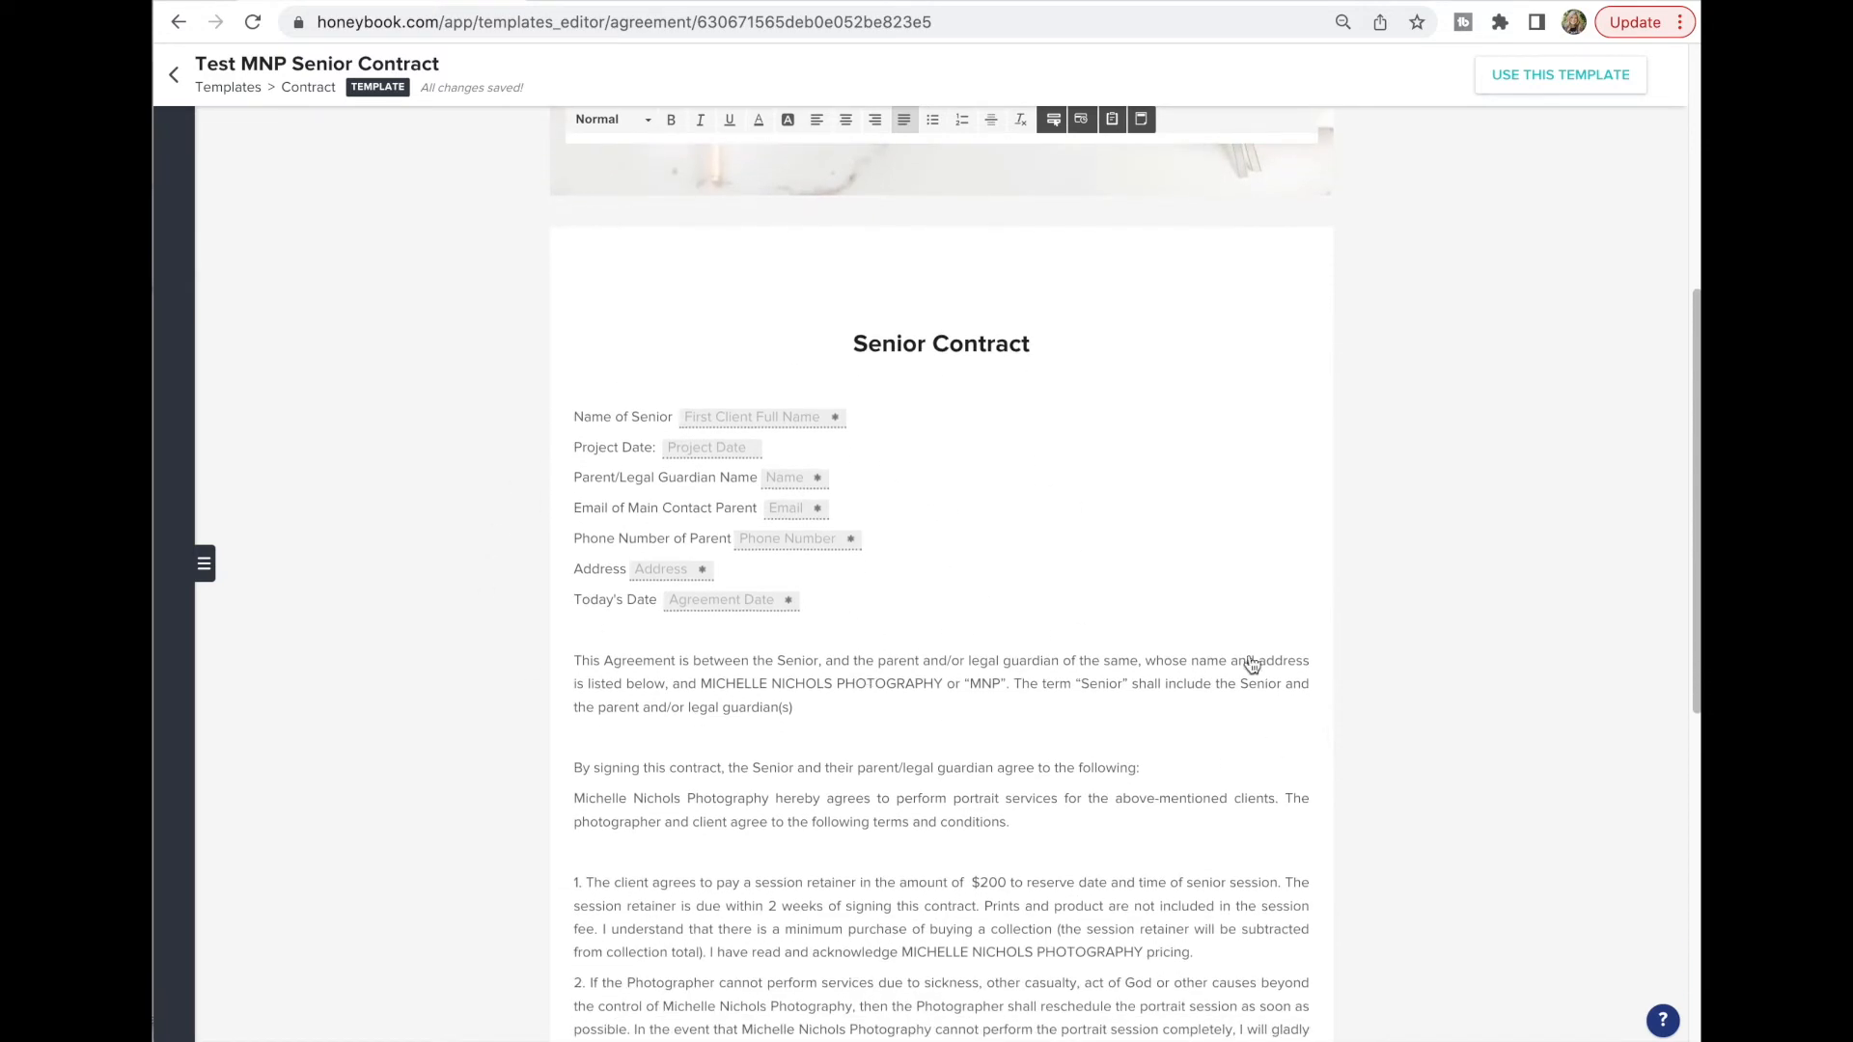
pyautogui.scroll(-10, 904, 907)
pyautogui.scroll(6, 904, 907)
pyautogui.scroll(-4, 905, 907)
pyautogui.scroll(9, 904, 907)
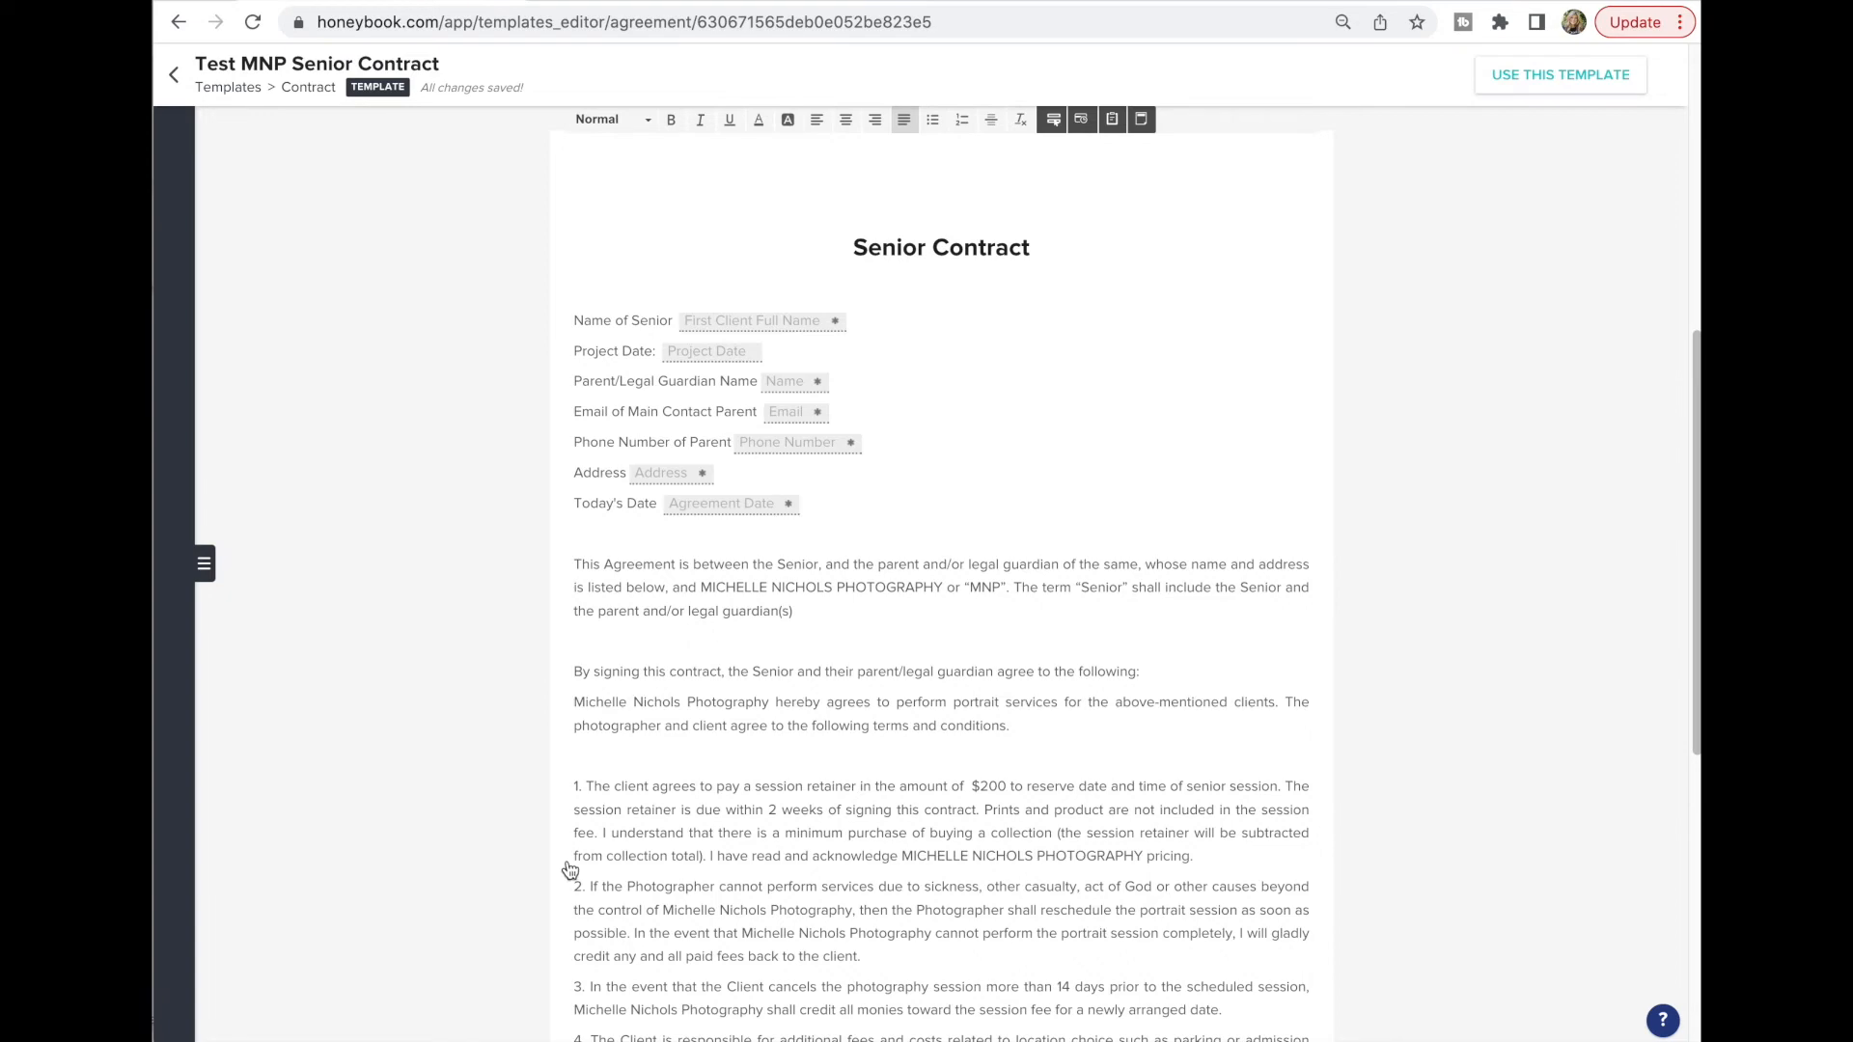
pyautogui.scroll(-2, 583, 848)
pyautogui.scroll(8, 583, 849)
pyautogui.scroll(-8, 586, 843)
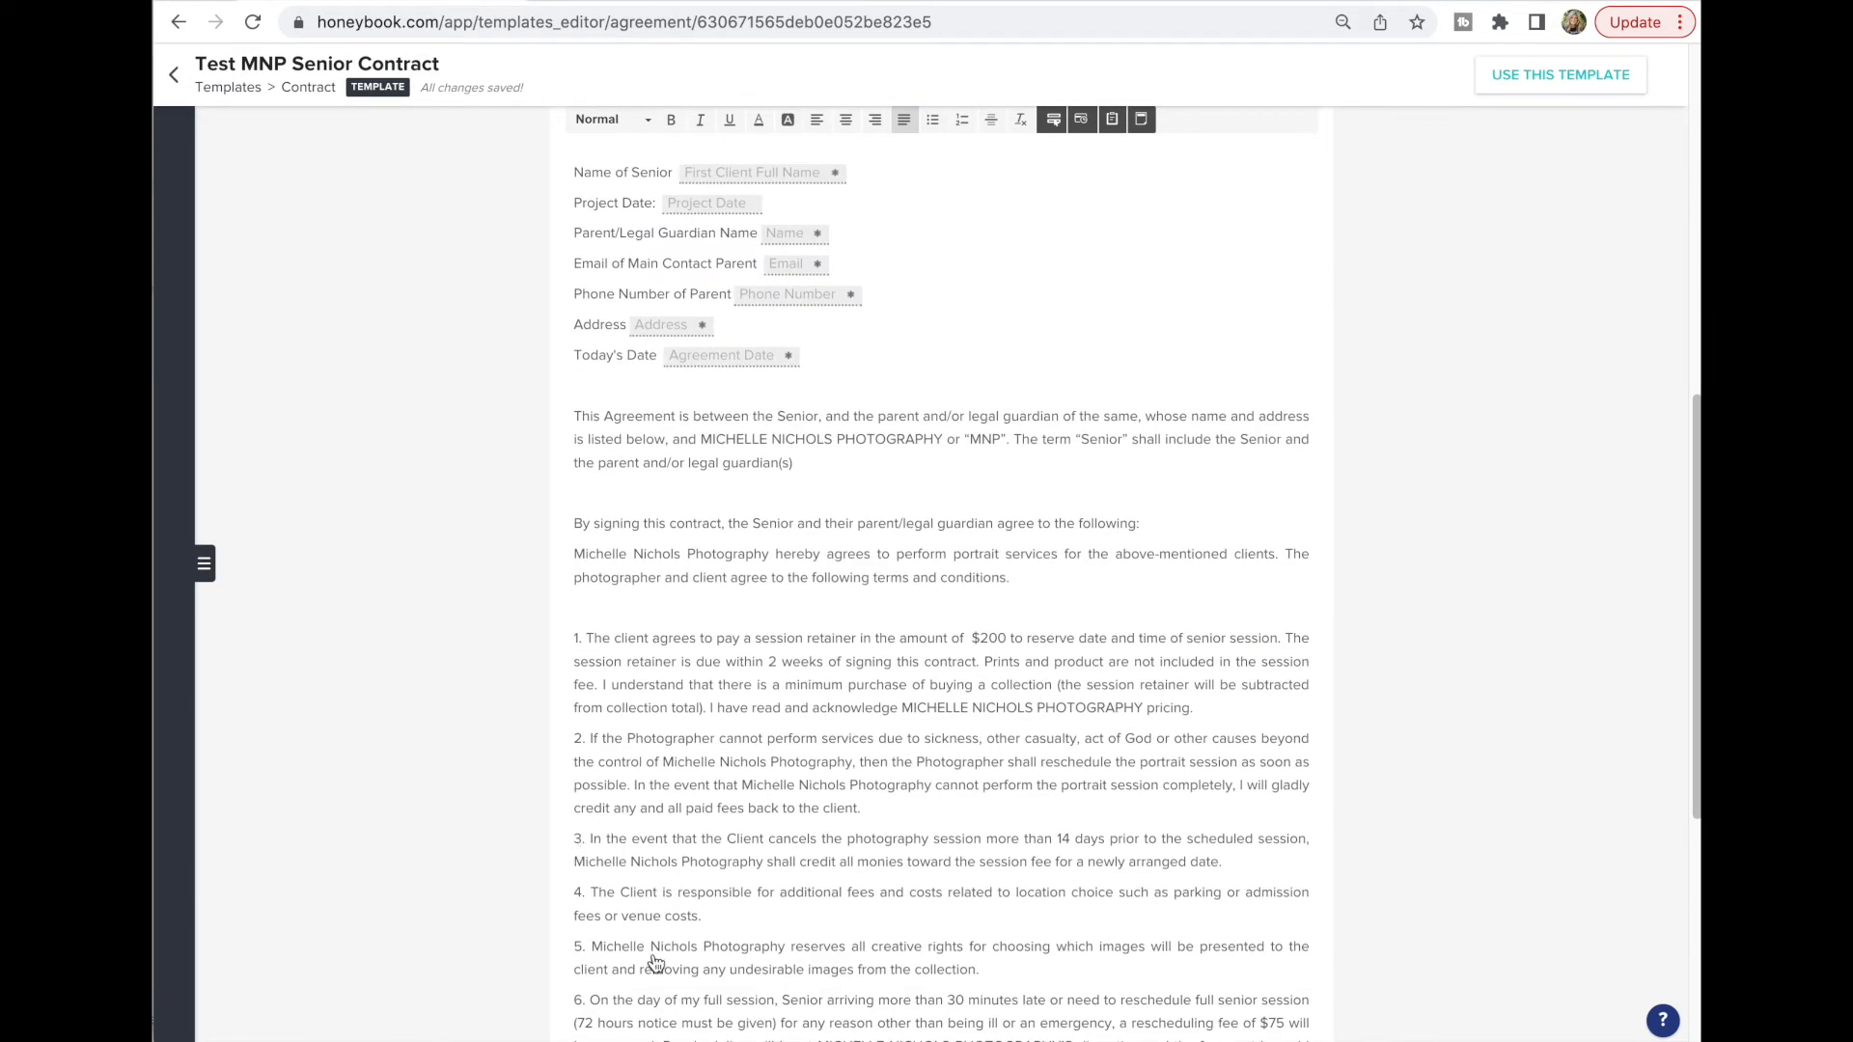
pyautogui.scroll(5, 587, 859)
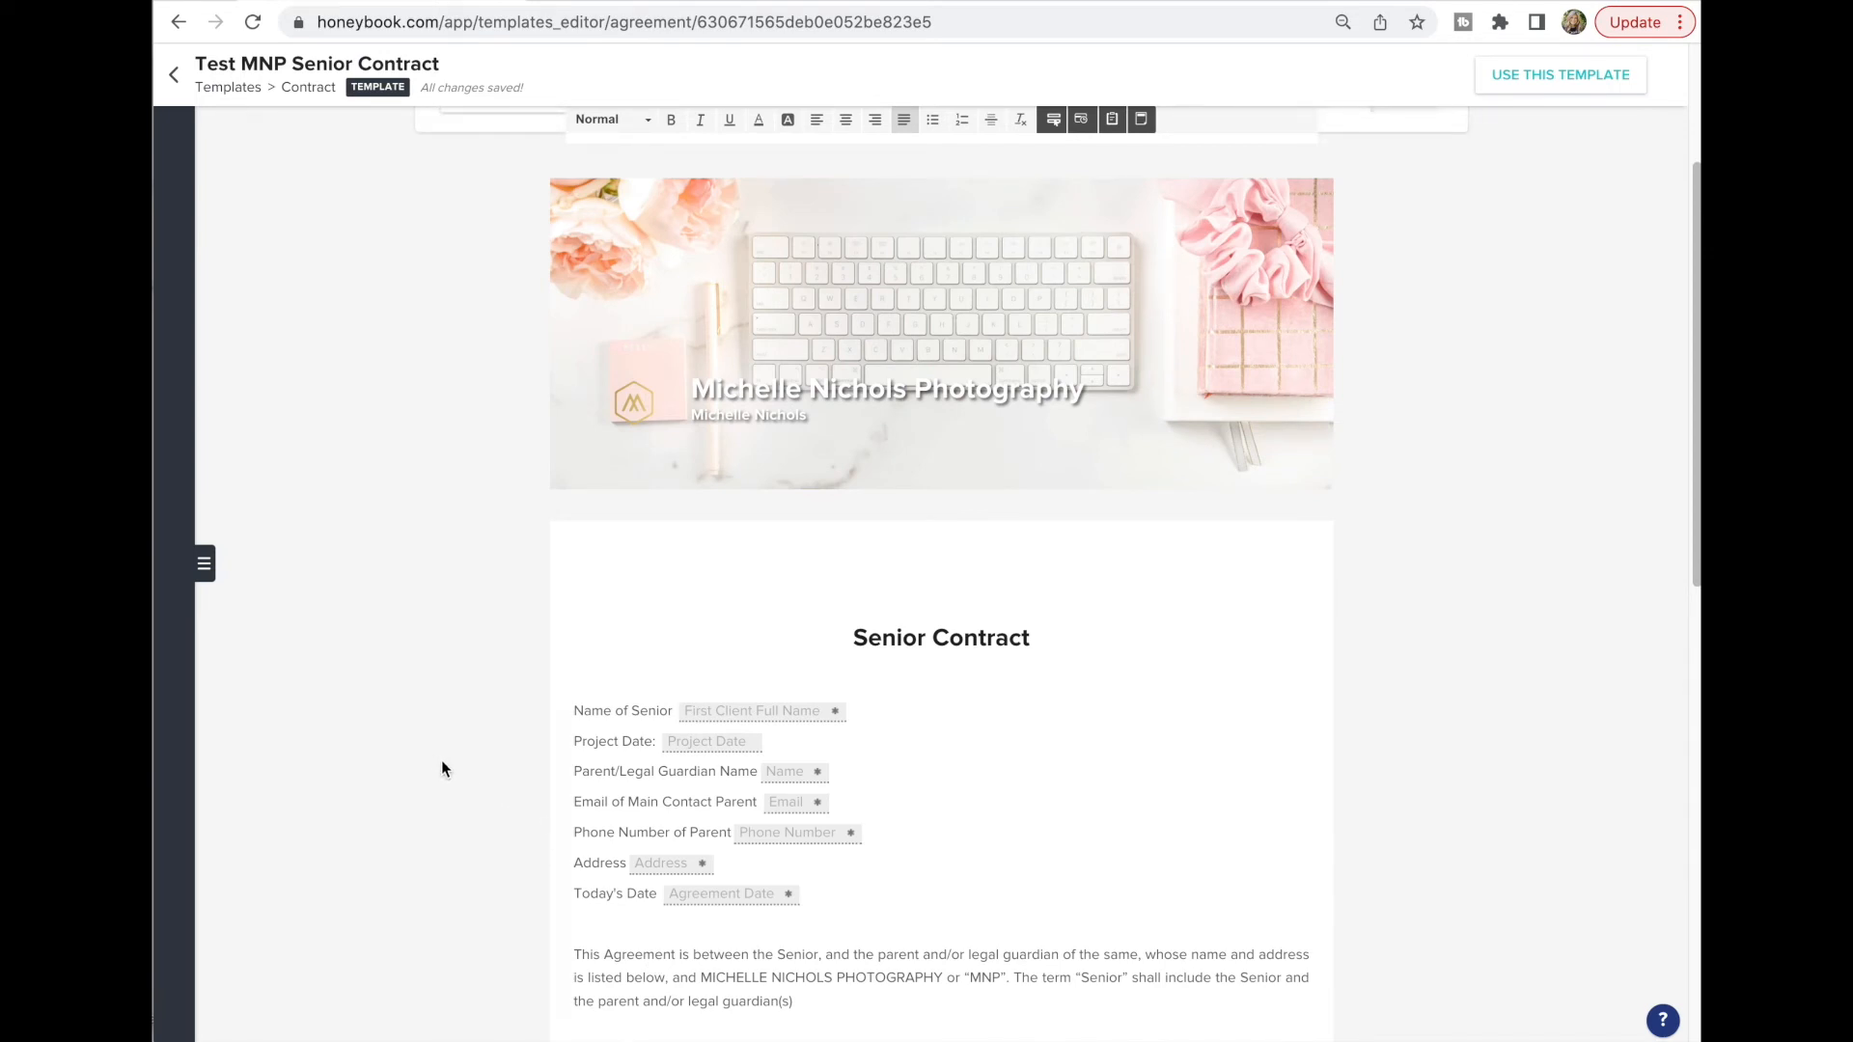
pyautogui.scroll(-8, 442, 762)
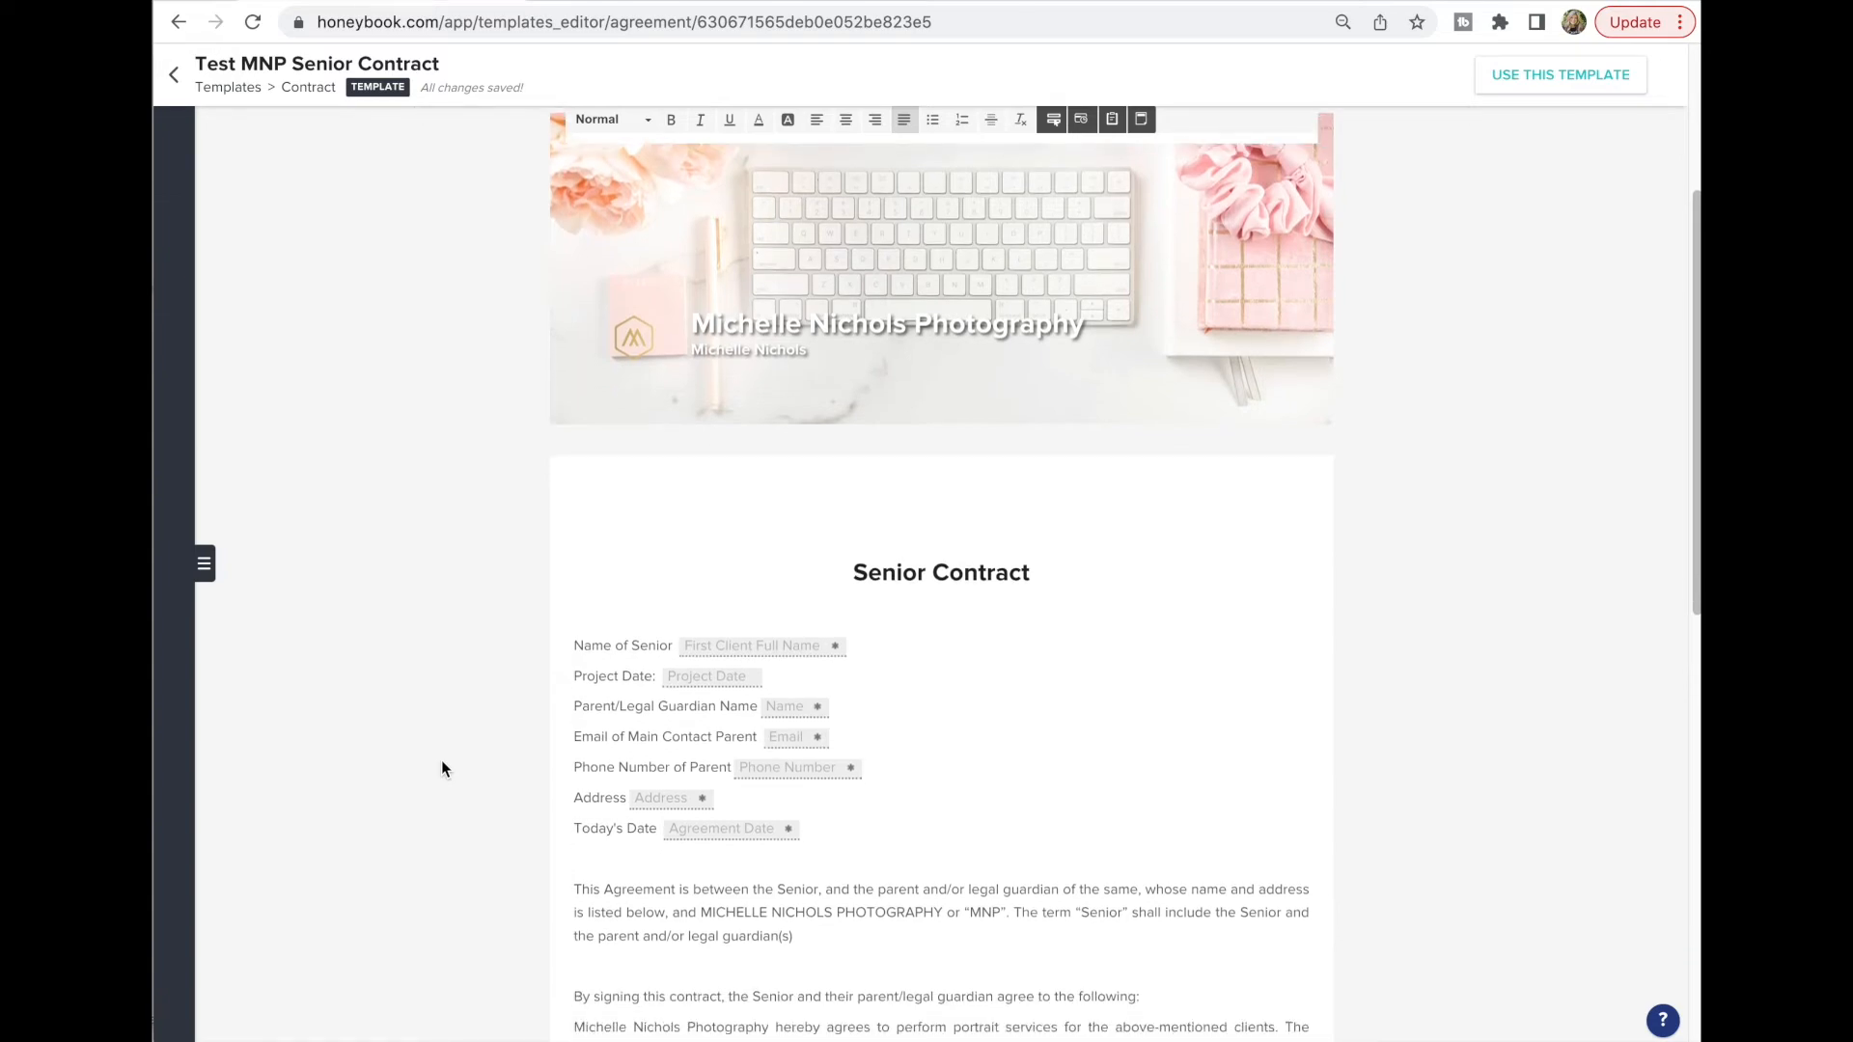
pyautogui.scroll(8, 442, 769)
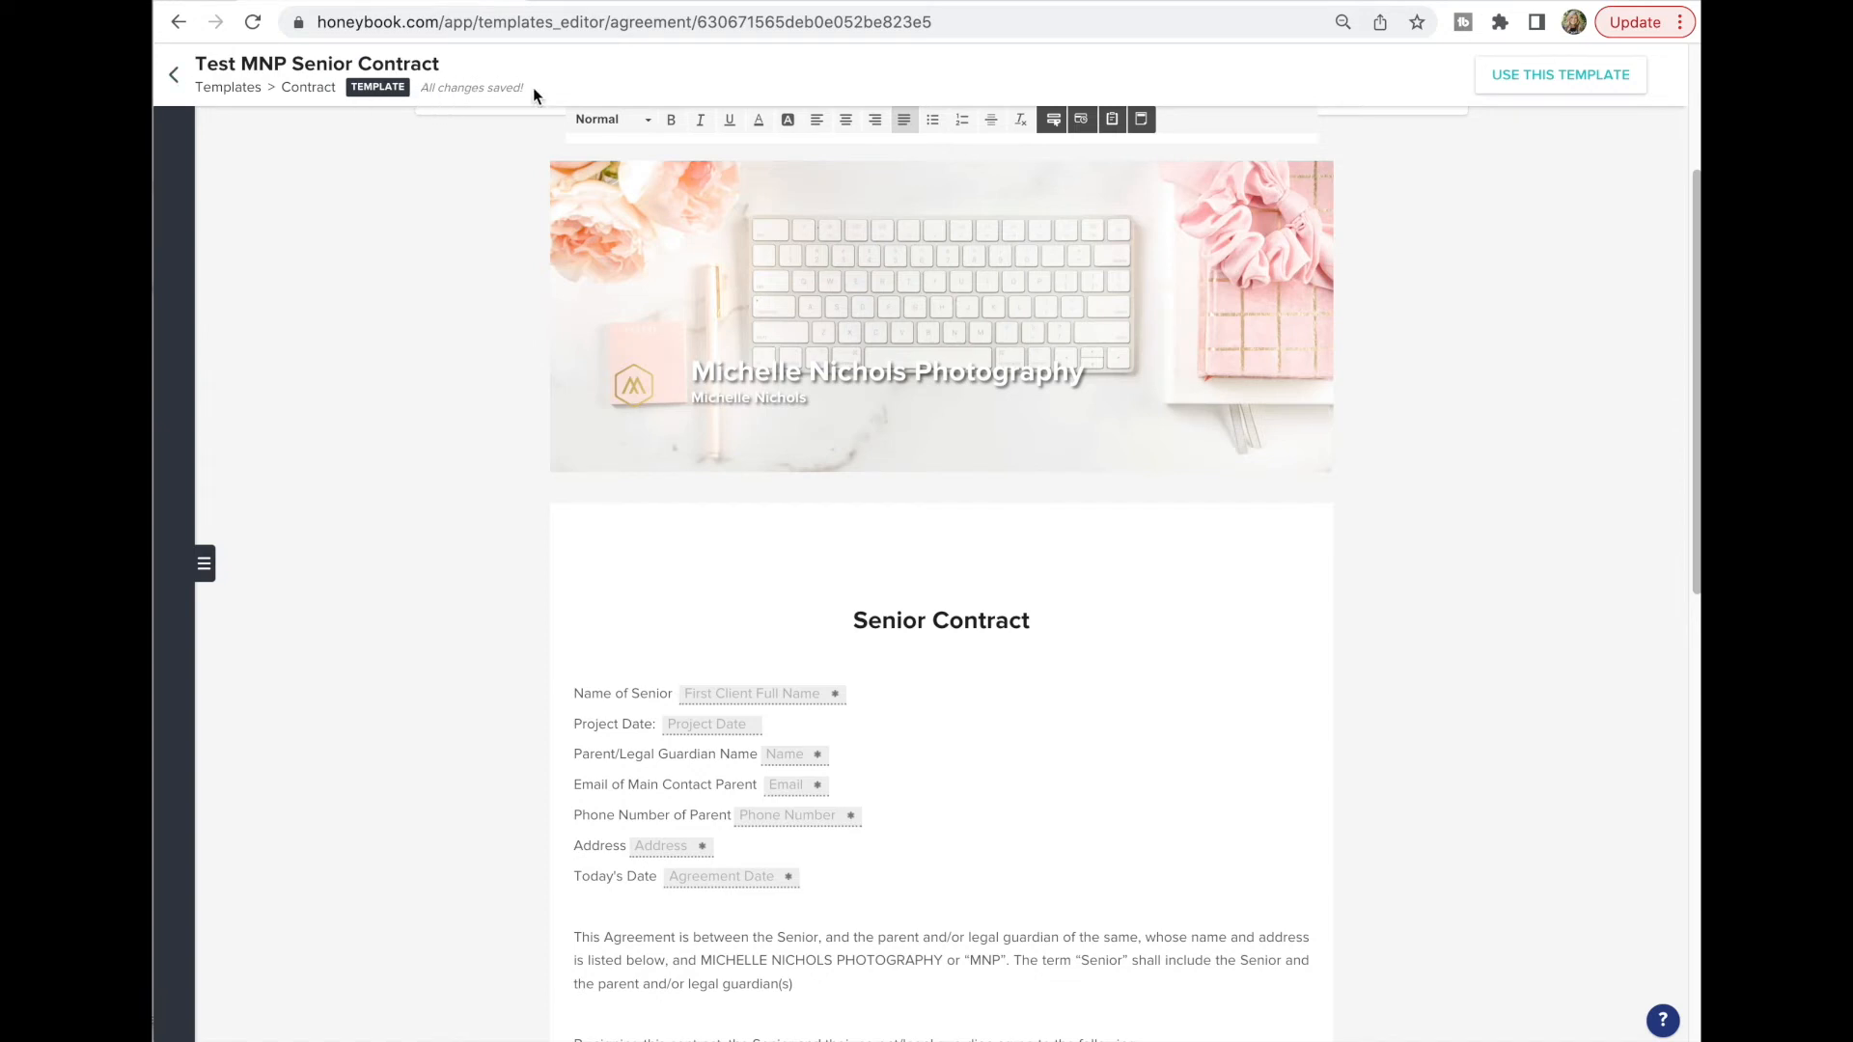
# Leave the contract for the proposal templates and create a new proposal
pyautogui.click(174, 75)
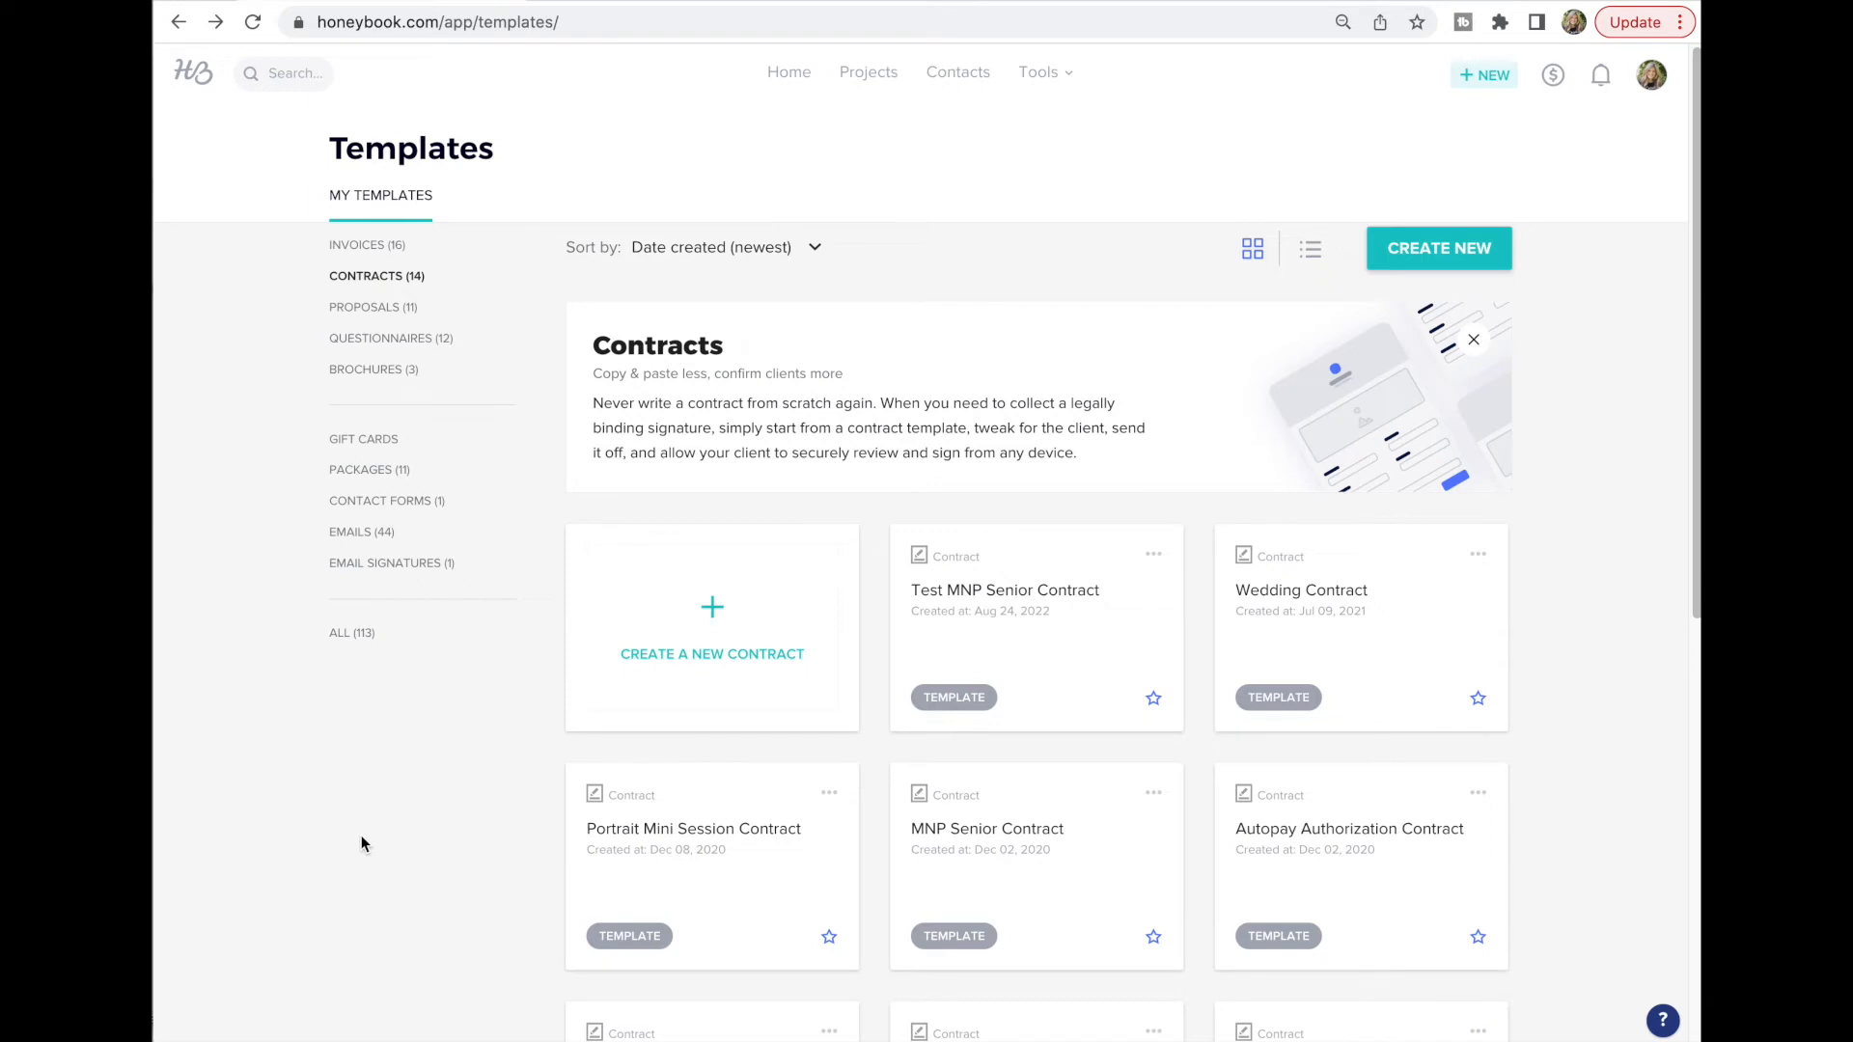
pyautogui.click(370, 311)
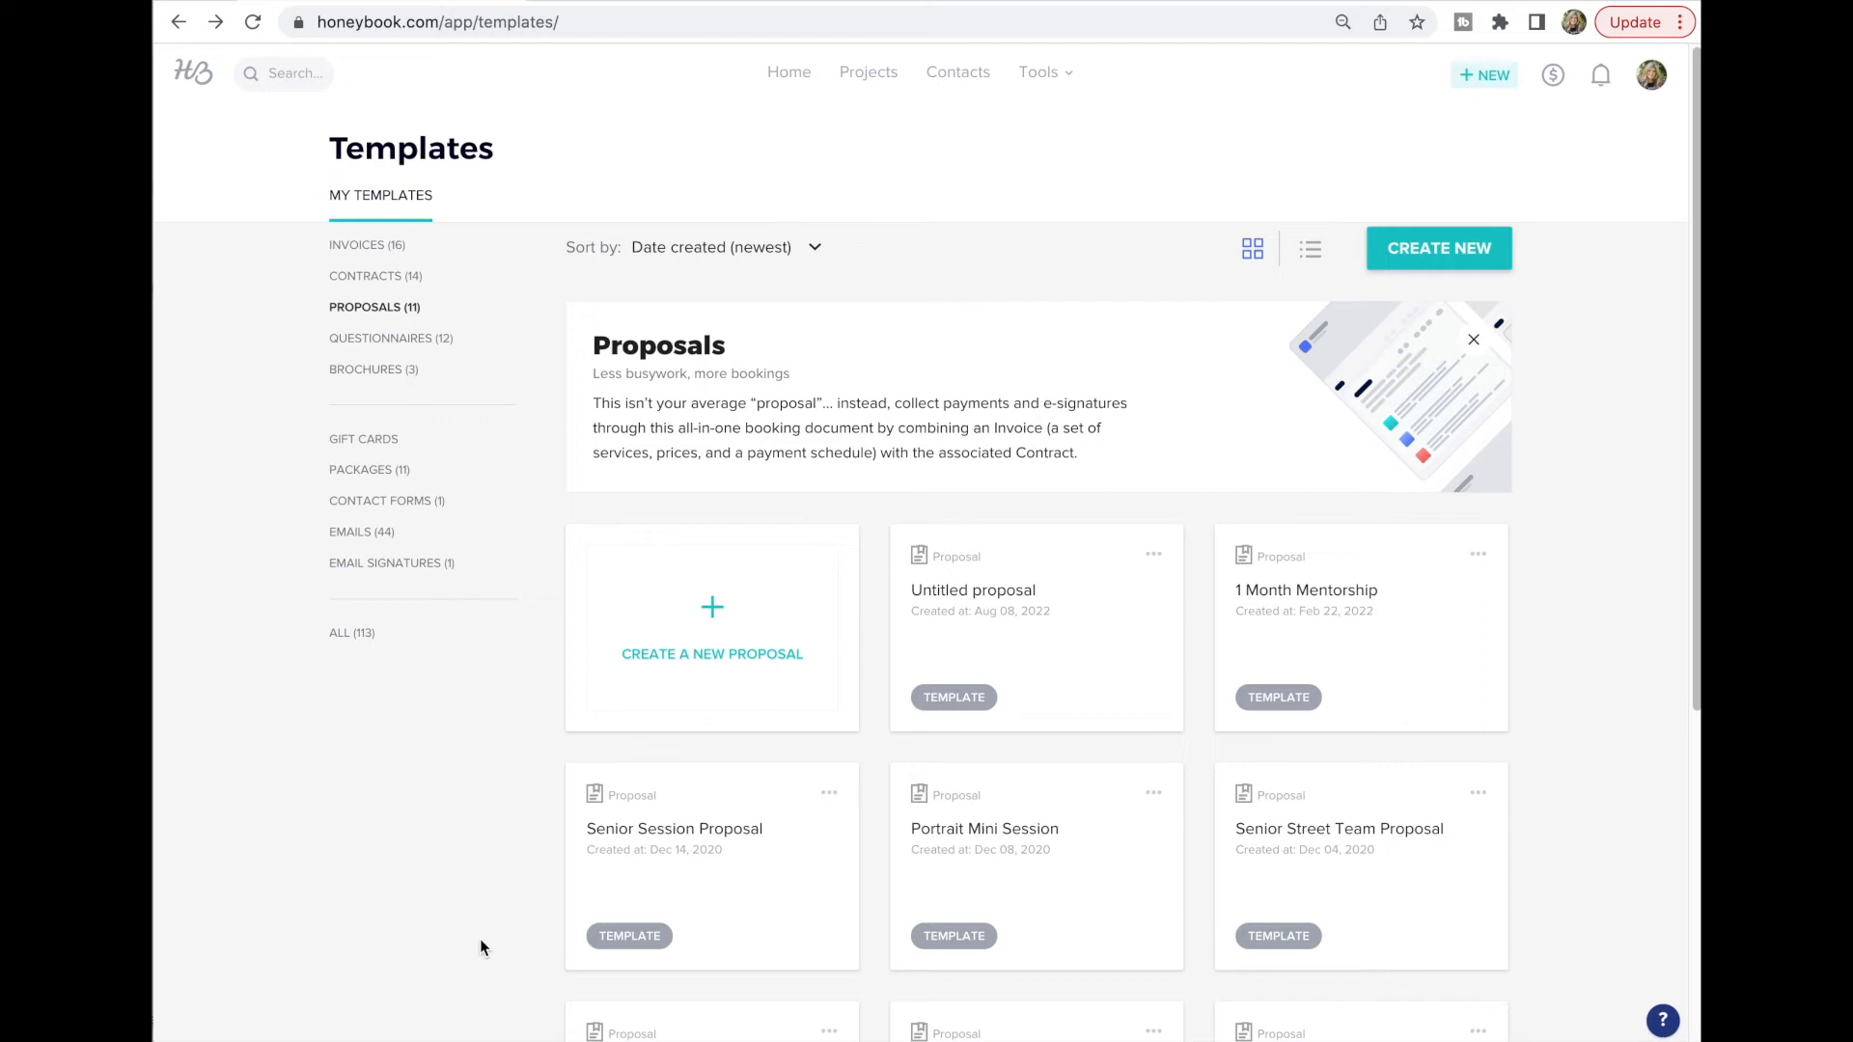
pyautogui.scroll(-1, 502, 830)
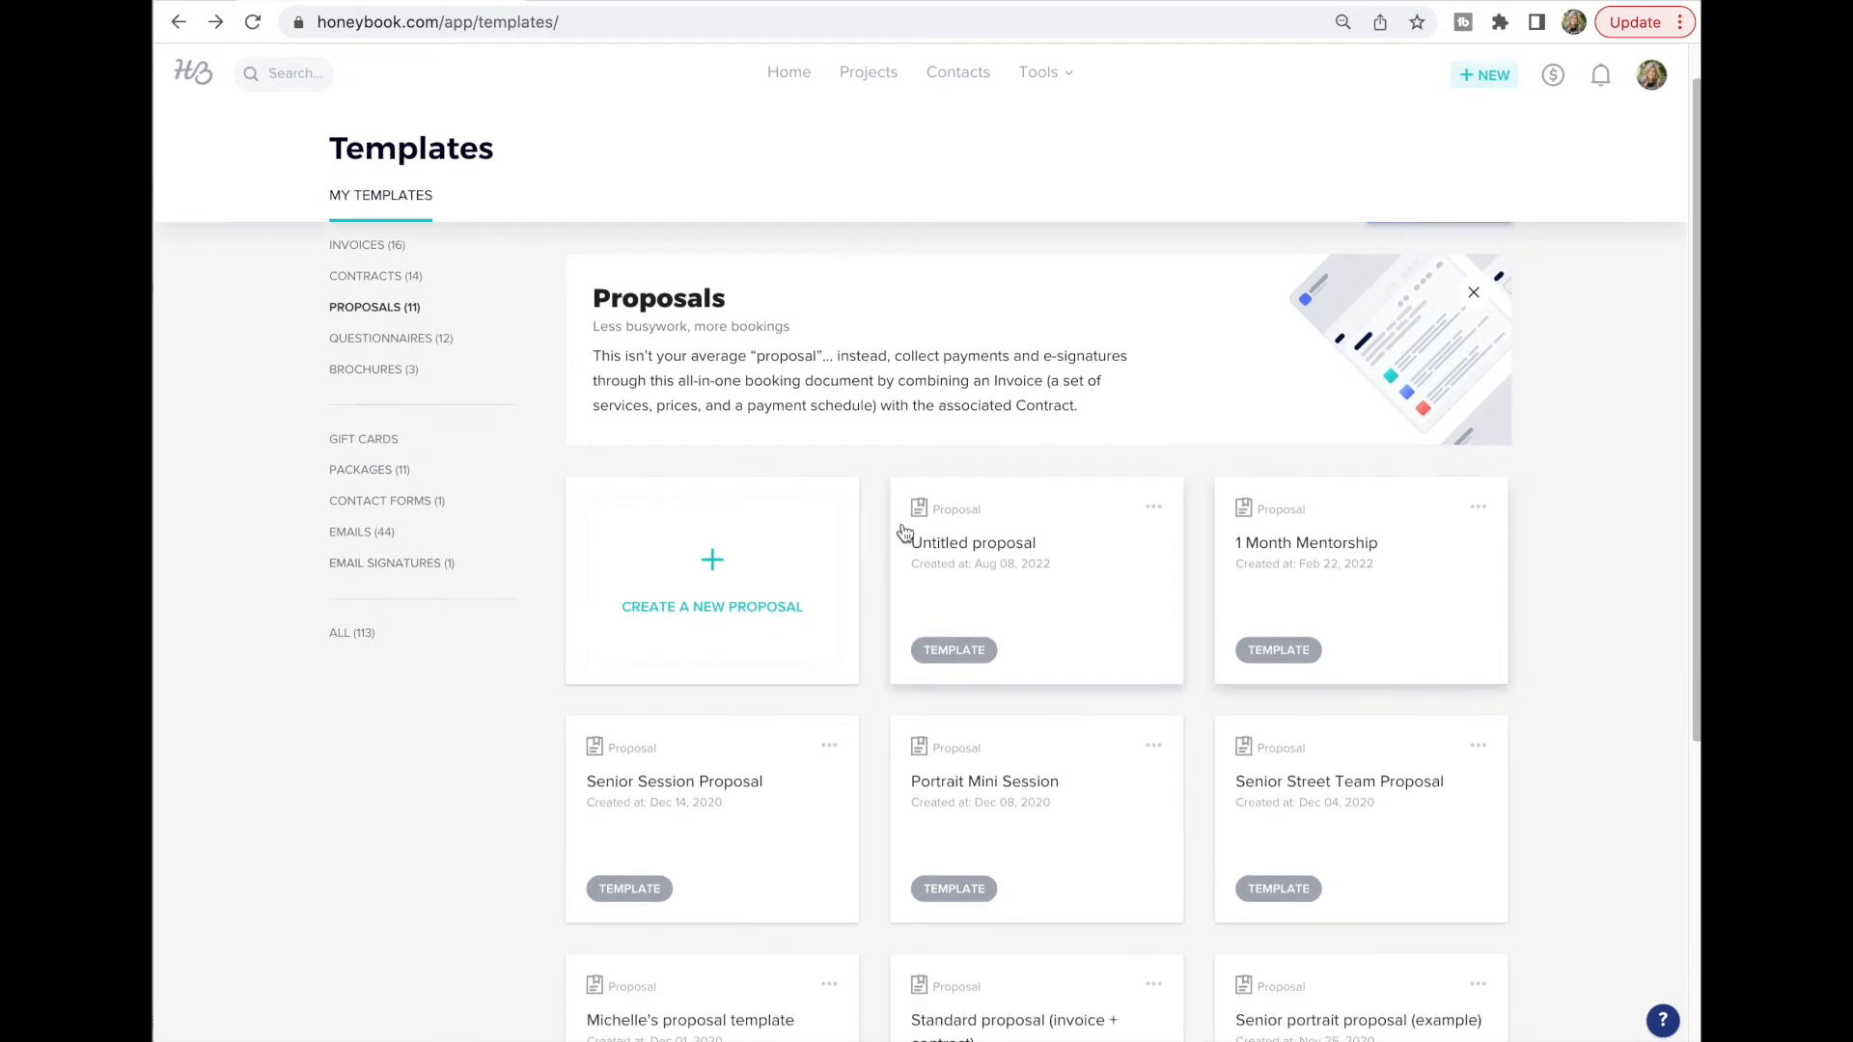
pyautogui.click(758, 596)
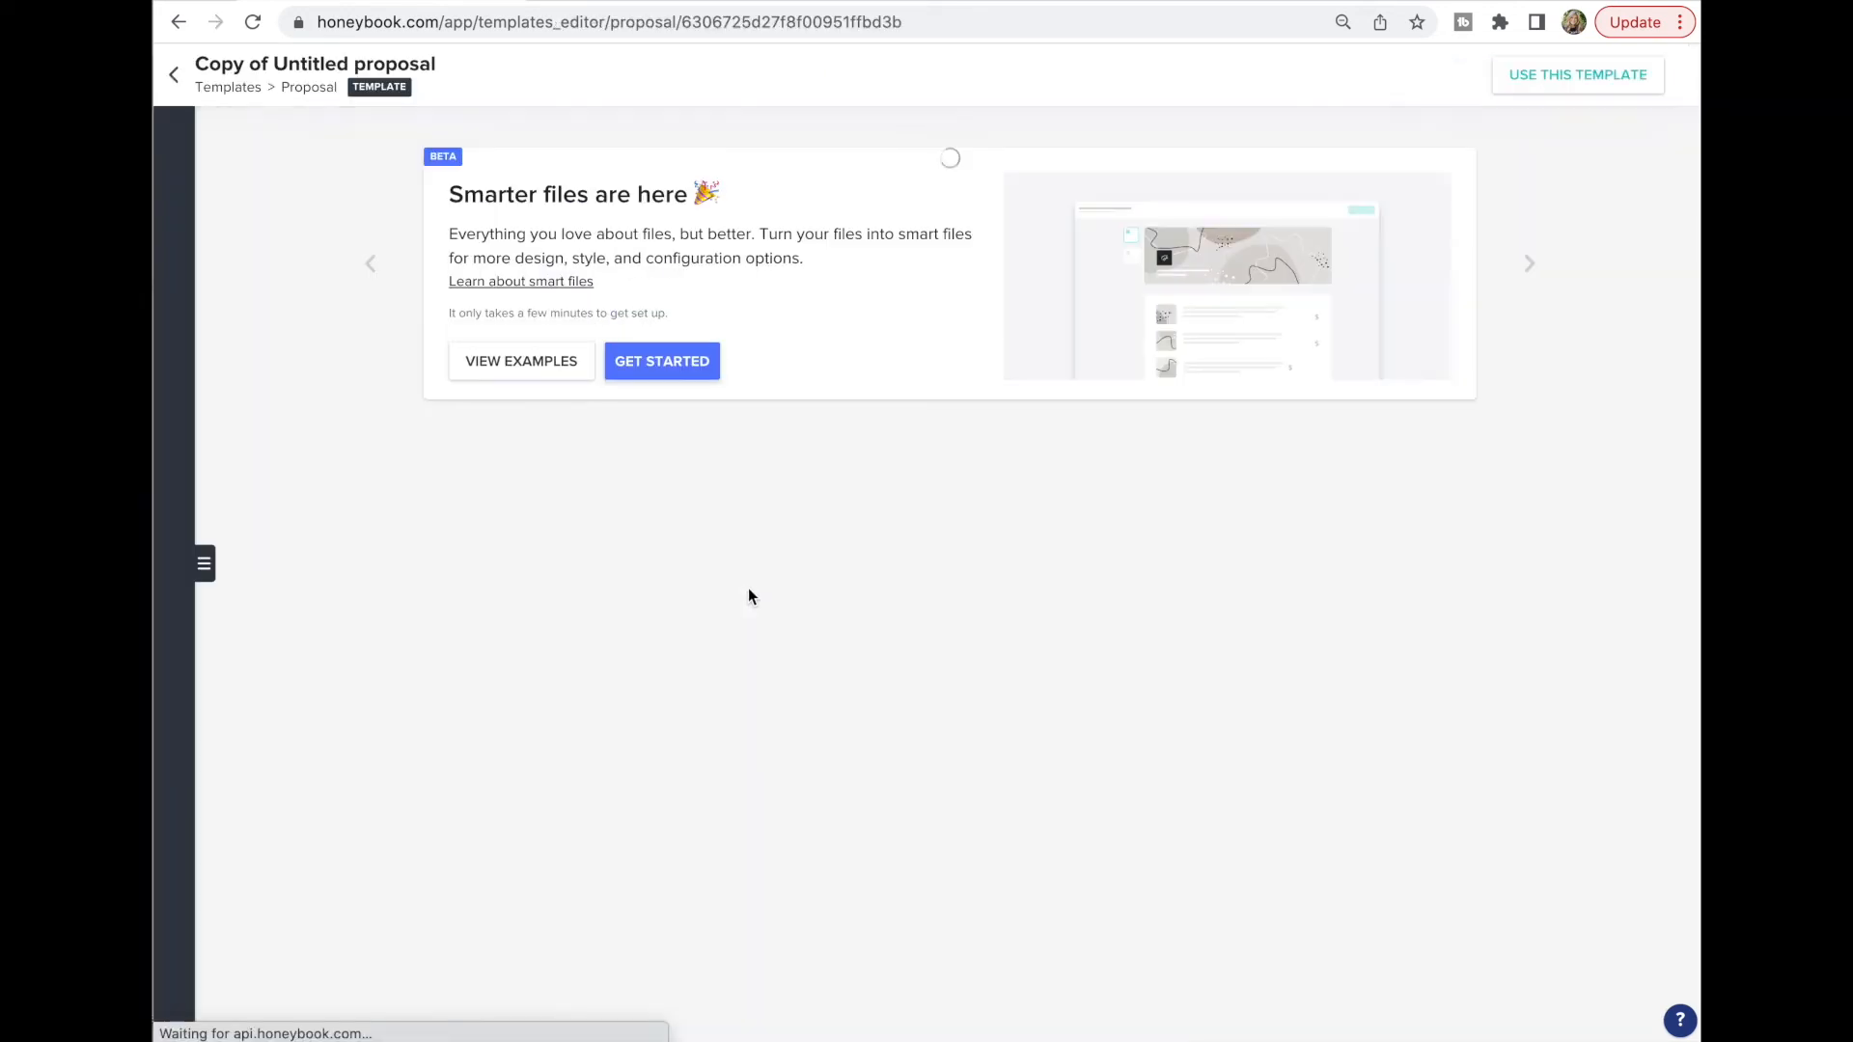
# Rename the new proposal template as "Test Senior Collection 1 Proposal"
pyautogui.click(265, 64)
pyautogui.write('Test ')
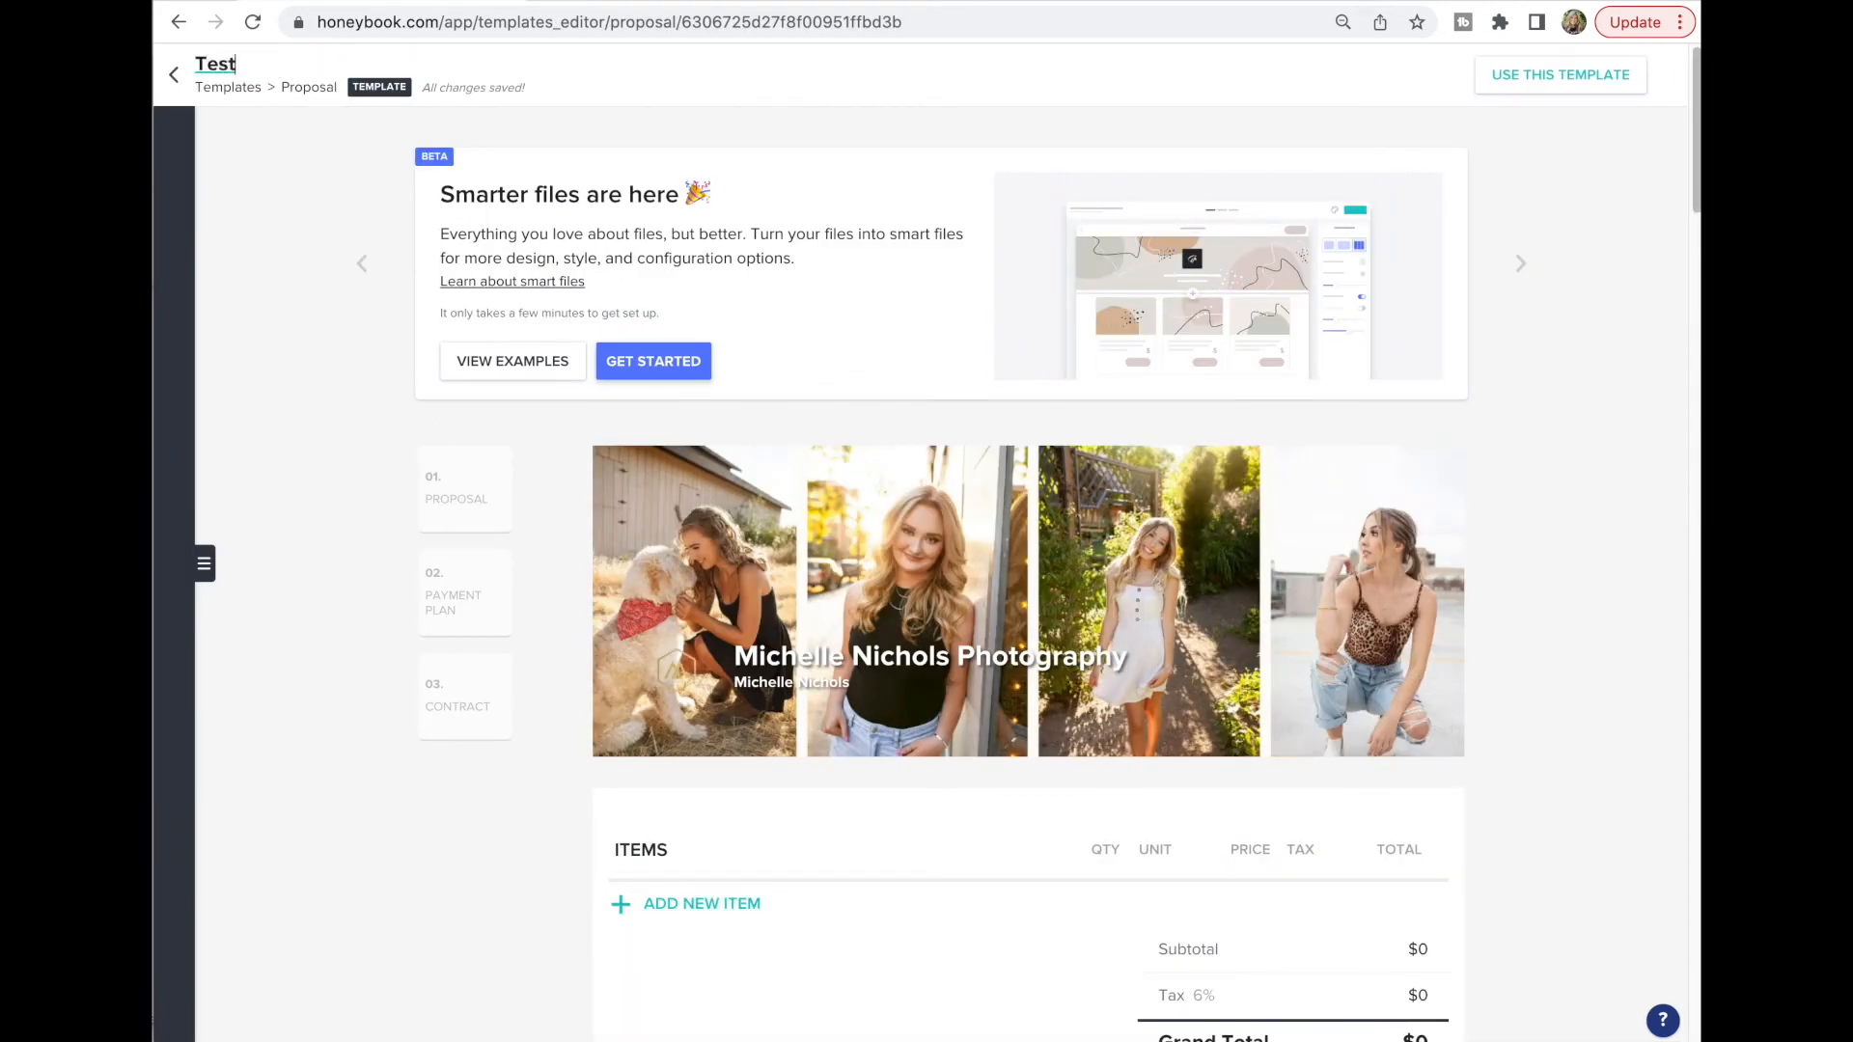
pyautogui.write('P Senior Collectin 1')
pyautogui.press('BackSpace')
pyautogui.press('BackSpace')
pyautogui.press('BackSpace')
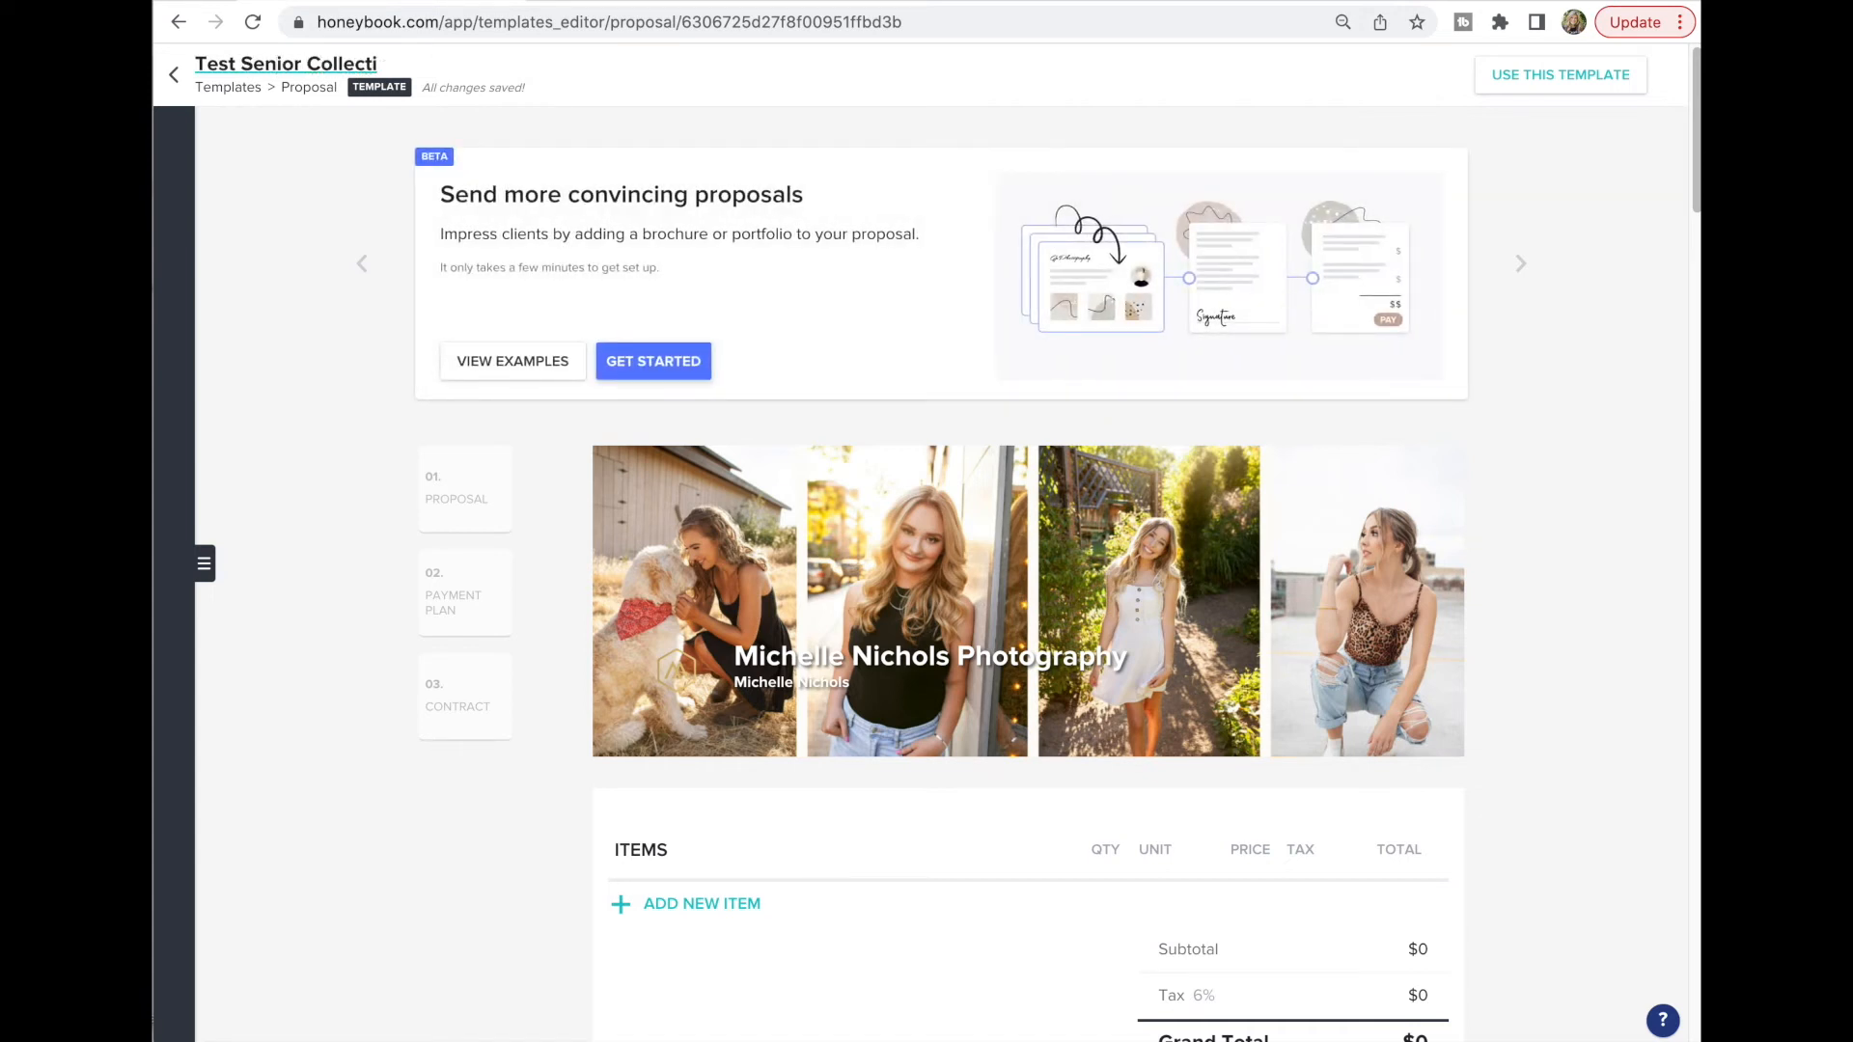
pyautogui.write('ion 1 Proposal')
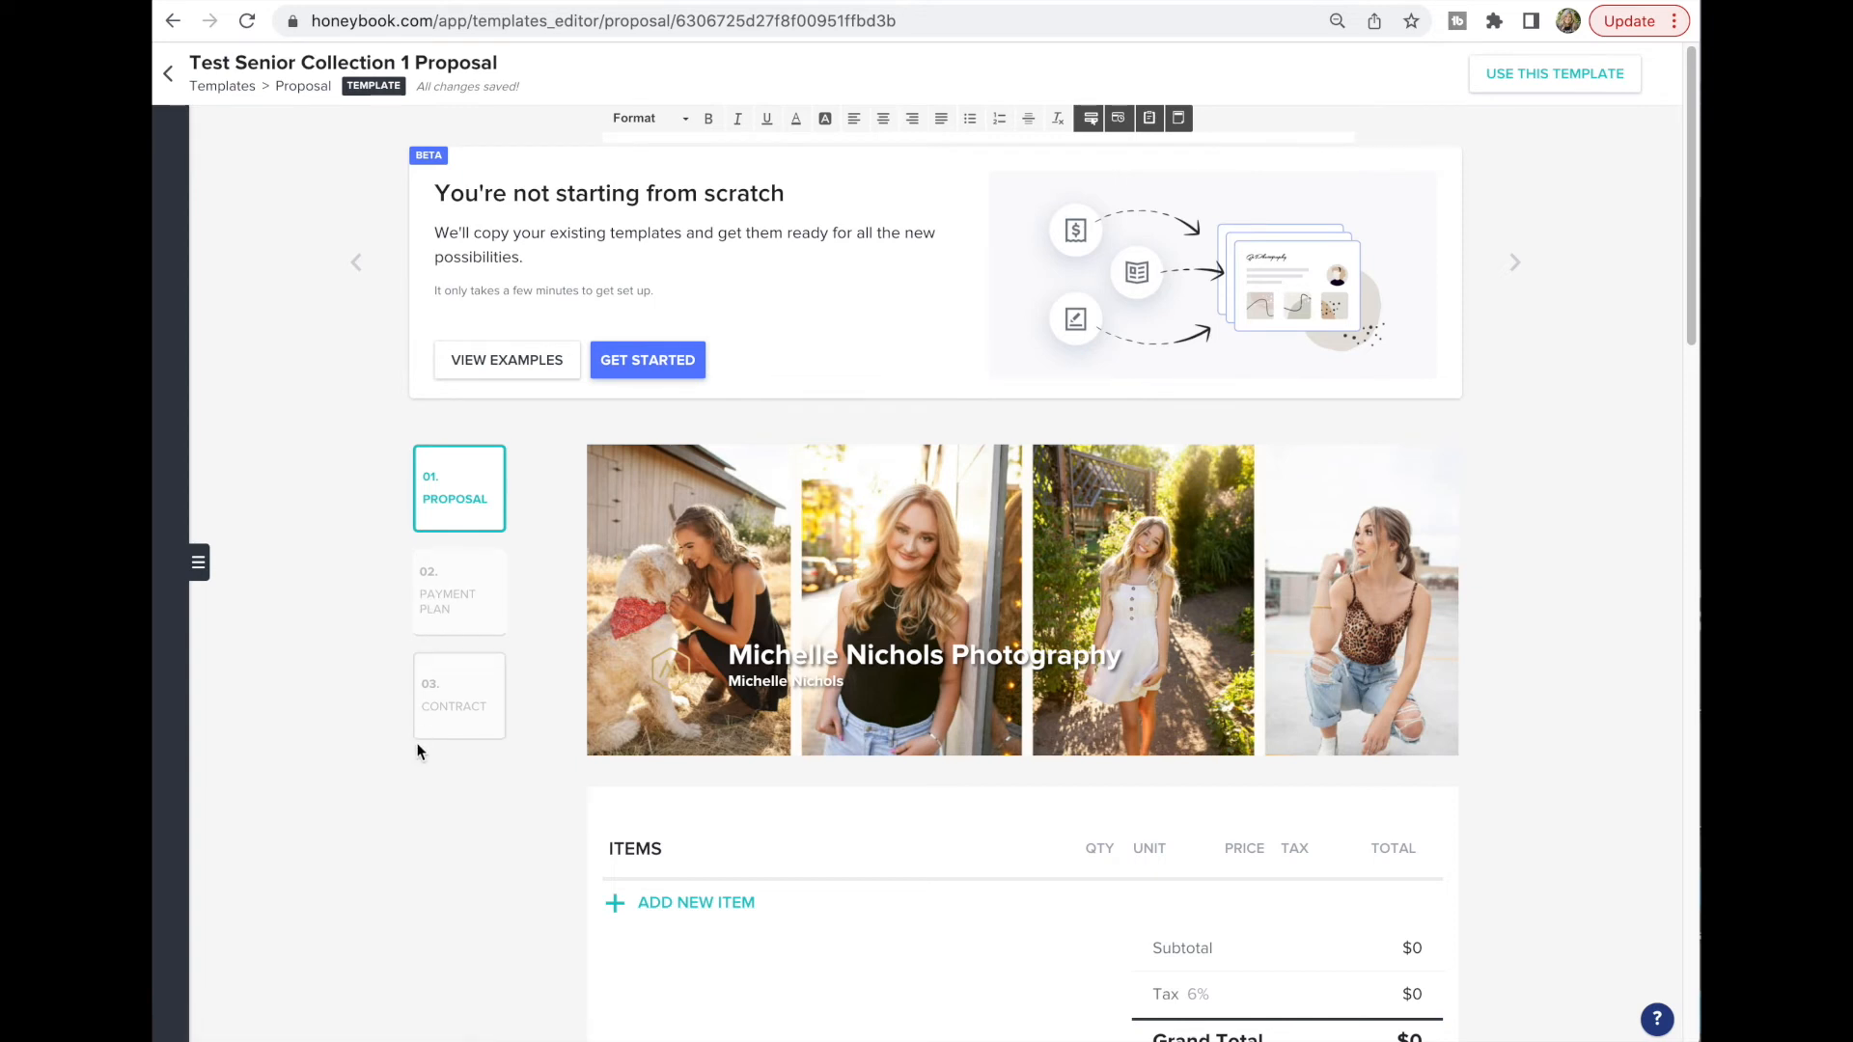
# Add the saved "test senior collection 1" package as an item in the proposal
pyautogui.scroll(-3, 776, 488)
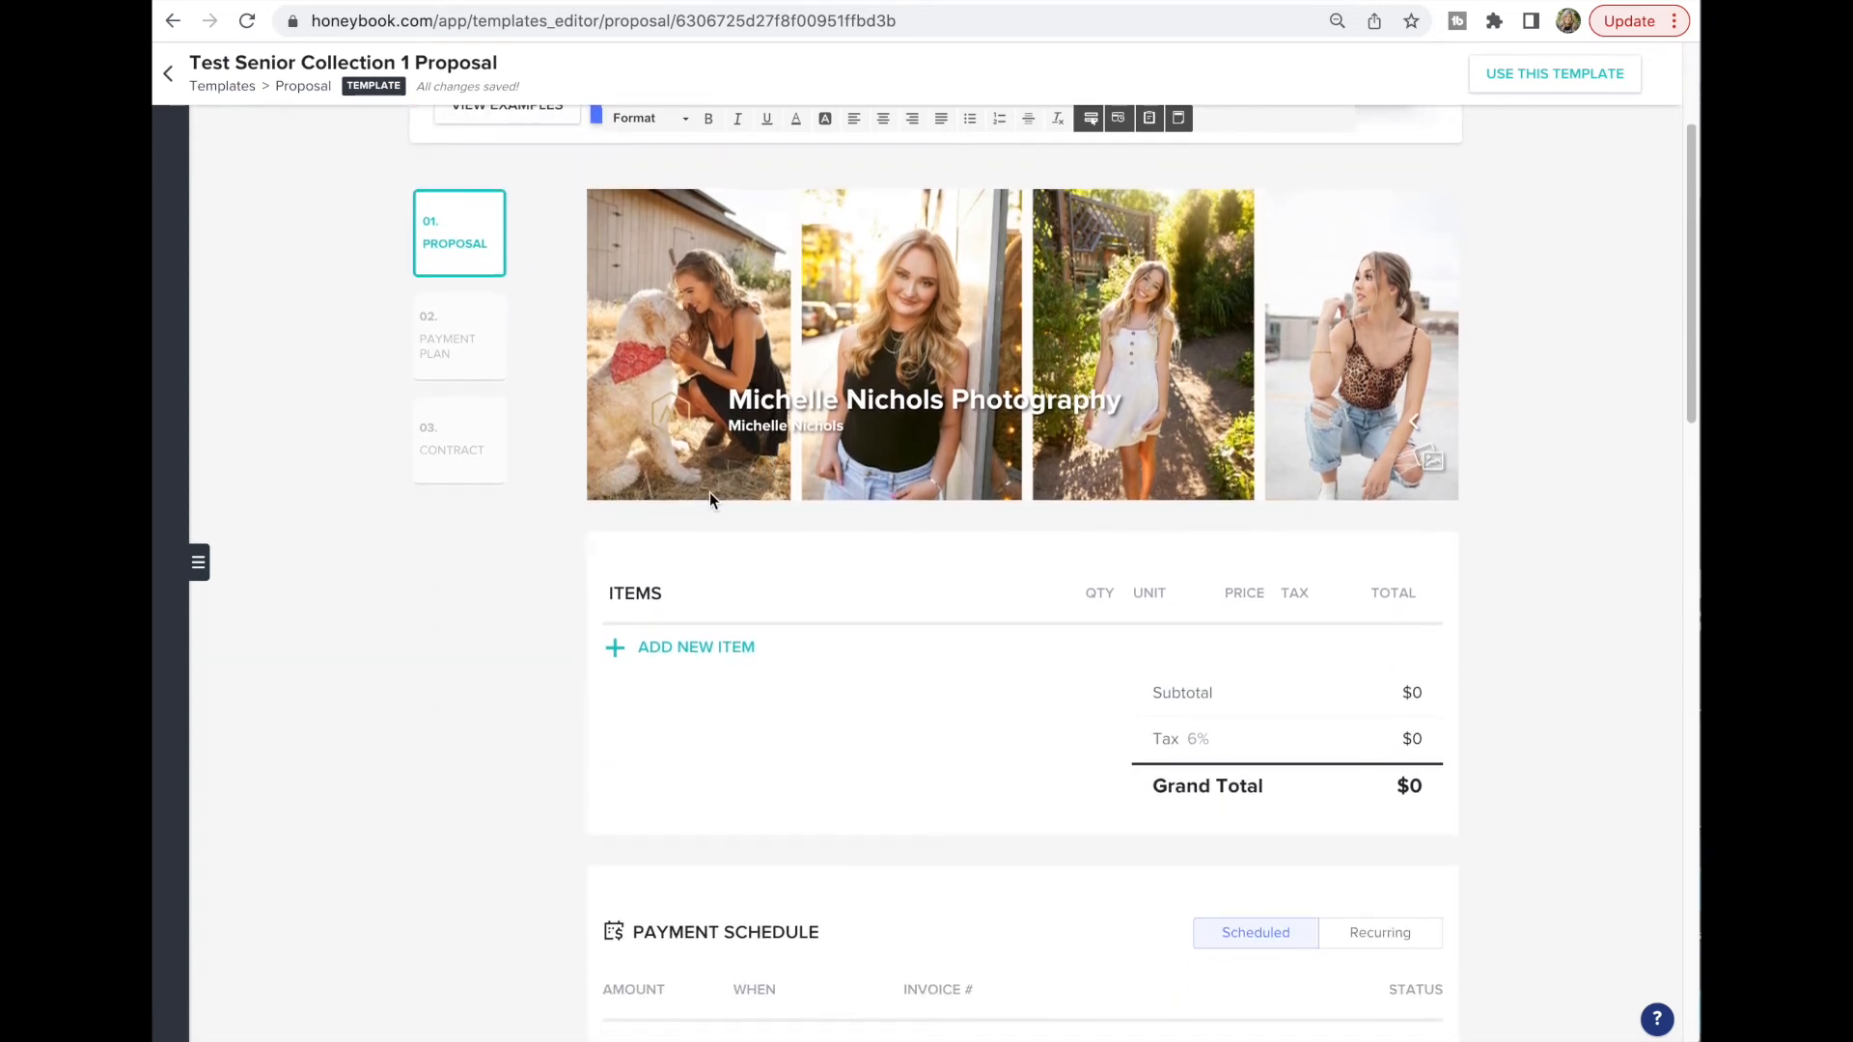
pyautogui.click(733, 663)
pyautogui.write('test')
pyautogui.click(727, 731)
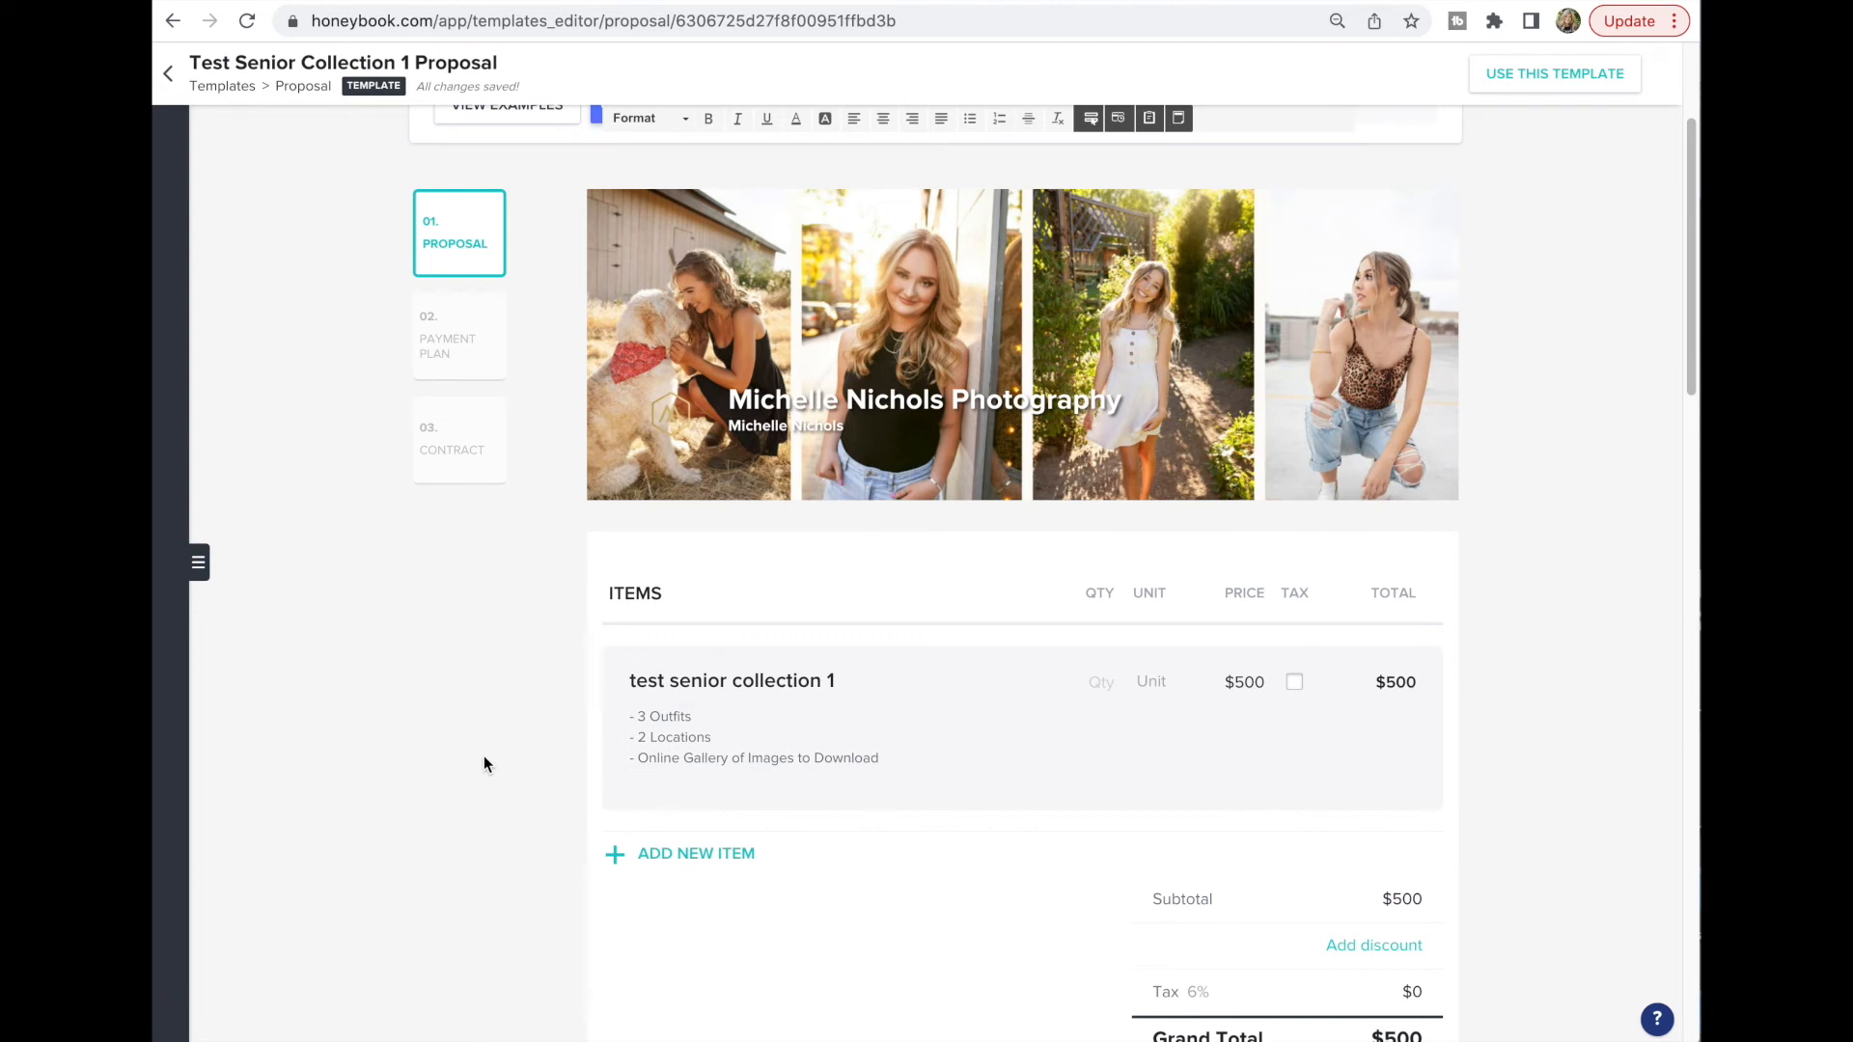
# Delete the payment due one month before the project from the proposal template's payment schedule, leaving only the Midway payment
pyautogui.scroll(-1, 484, 764)
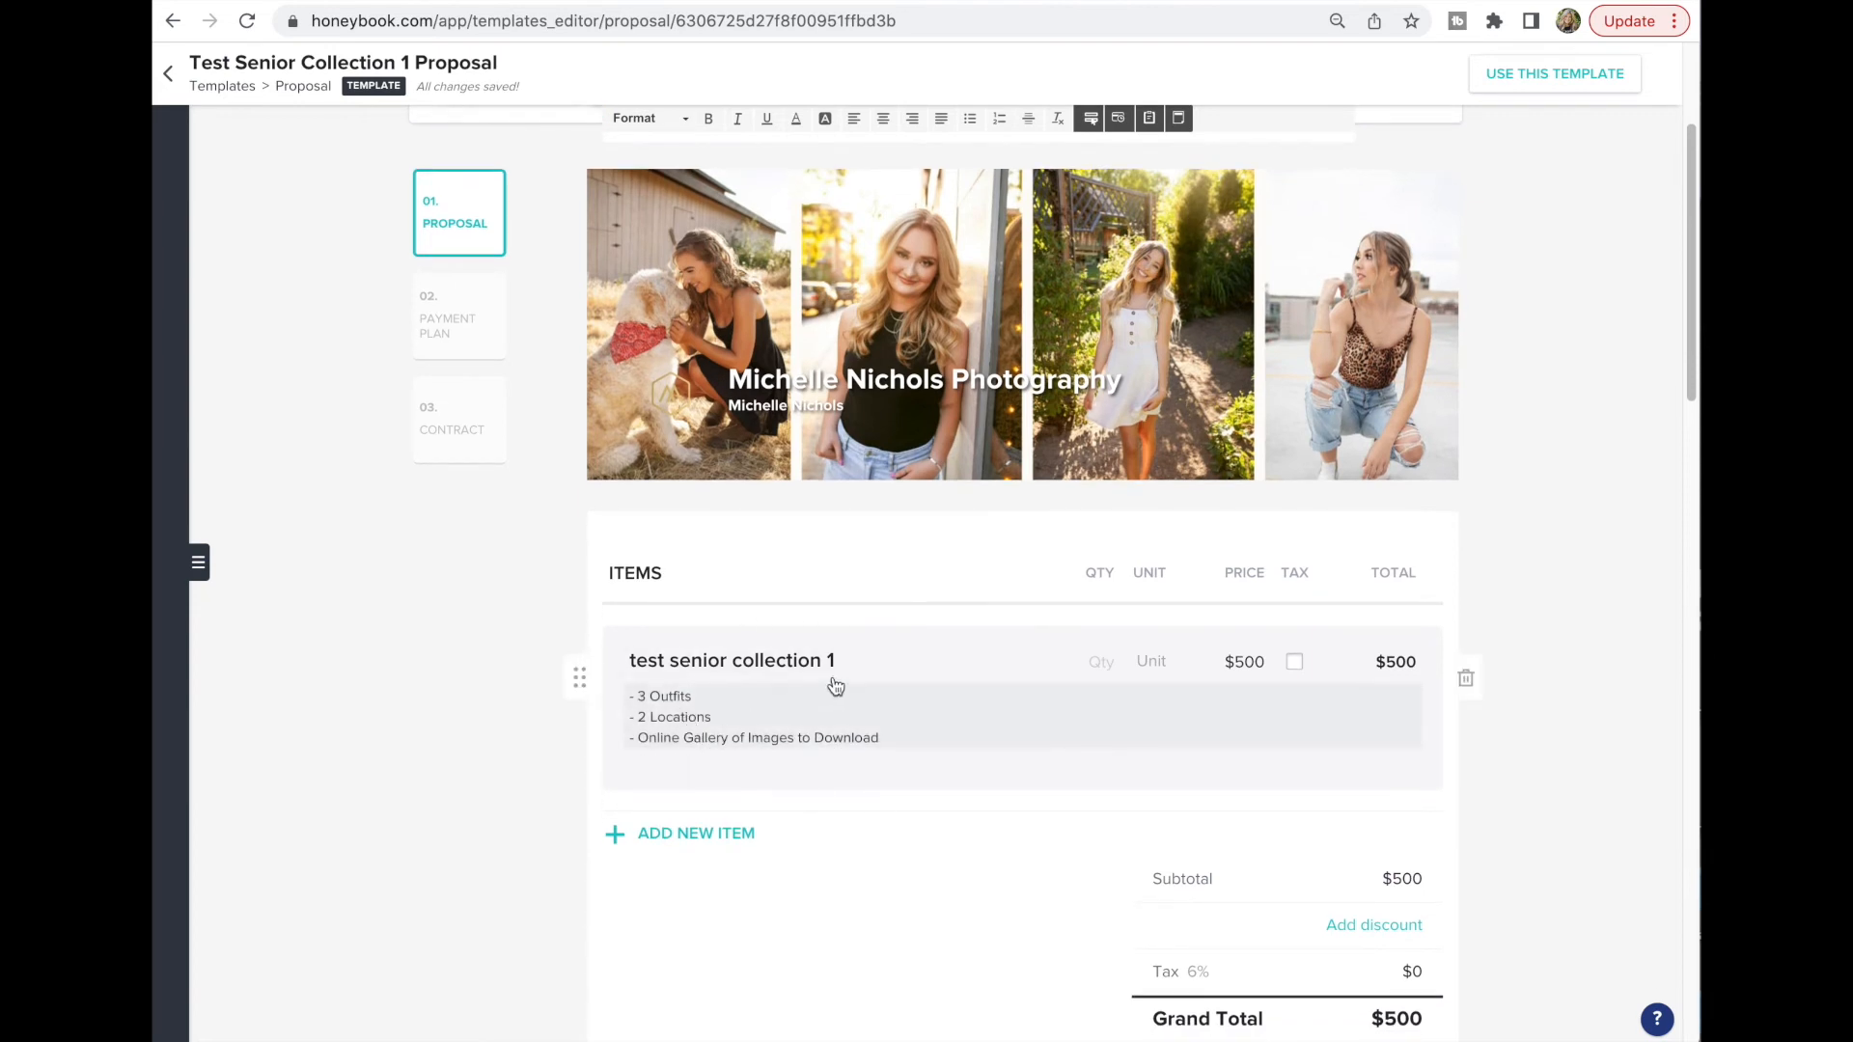
pyautogui.scroll(-3, 790, 680)
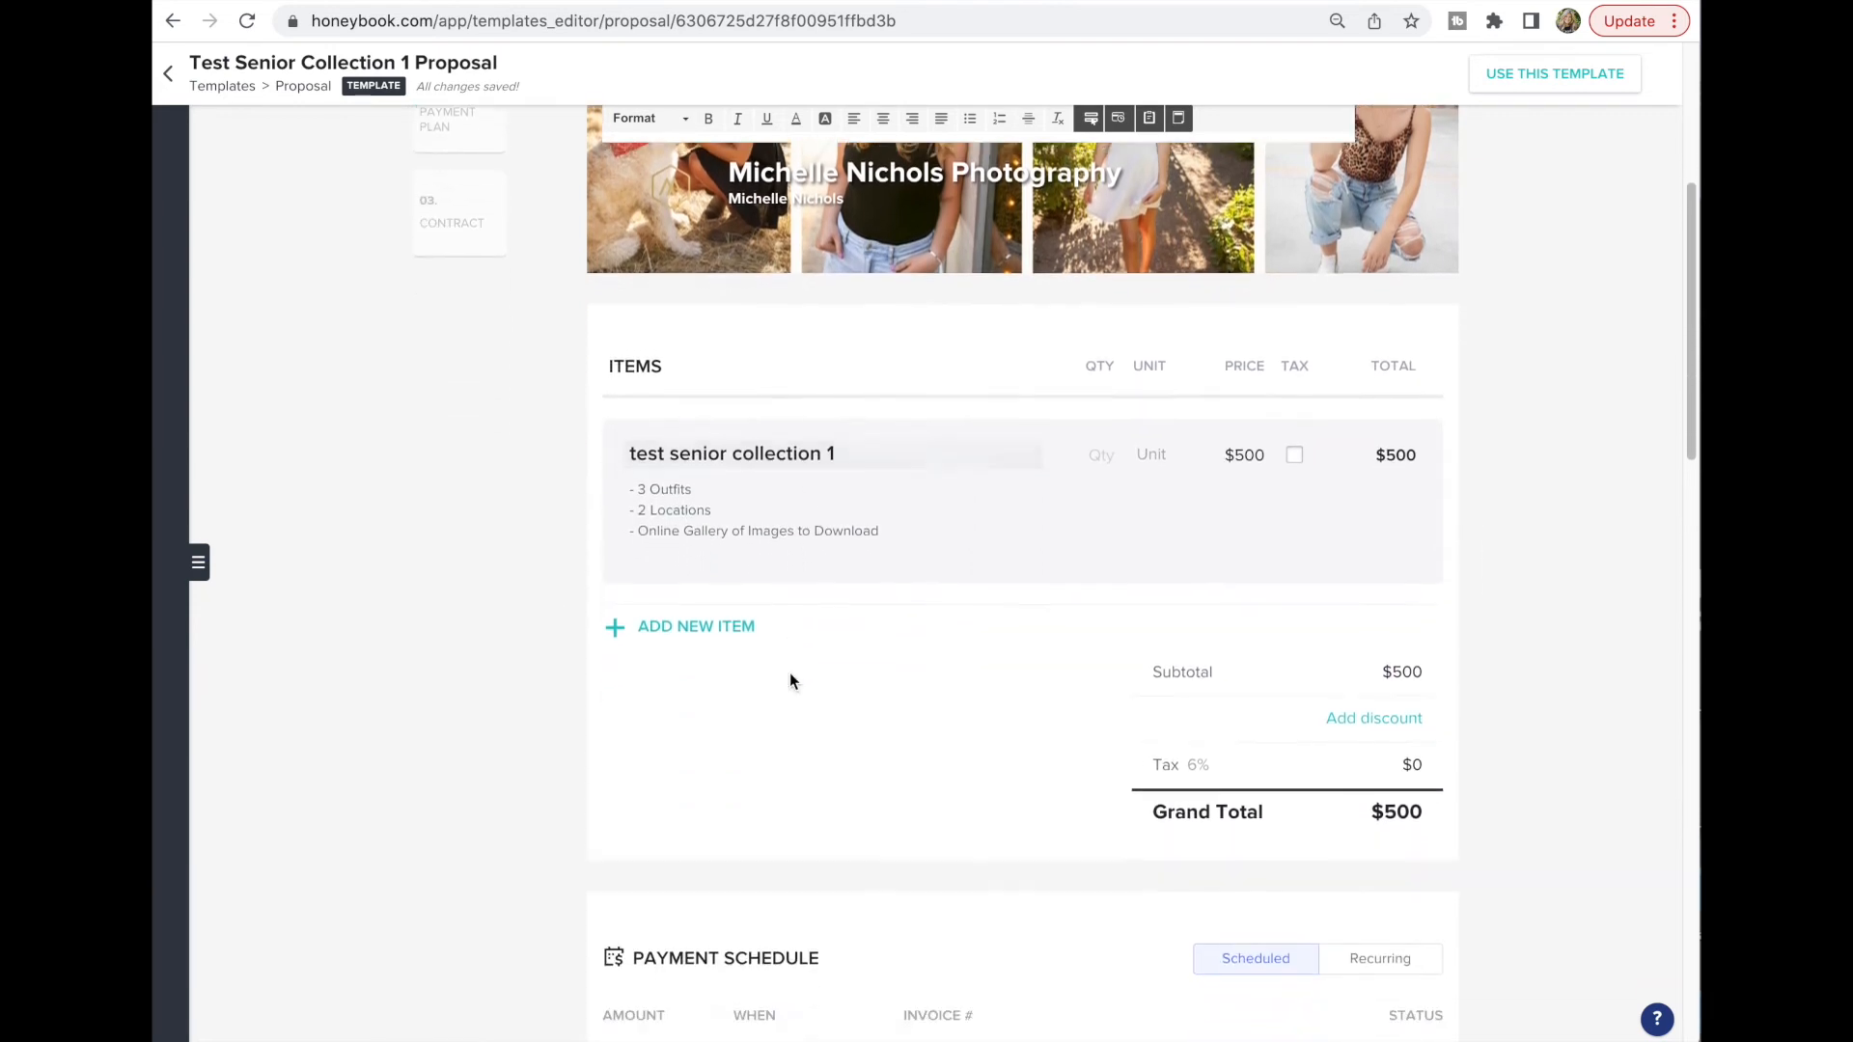
pyautogui.scroll(-2, 790, 681)
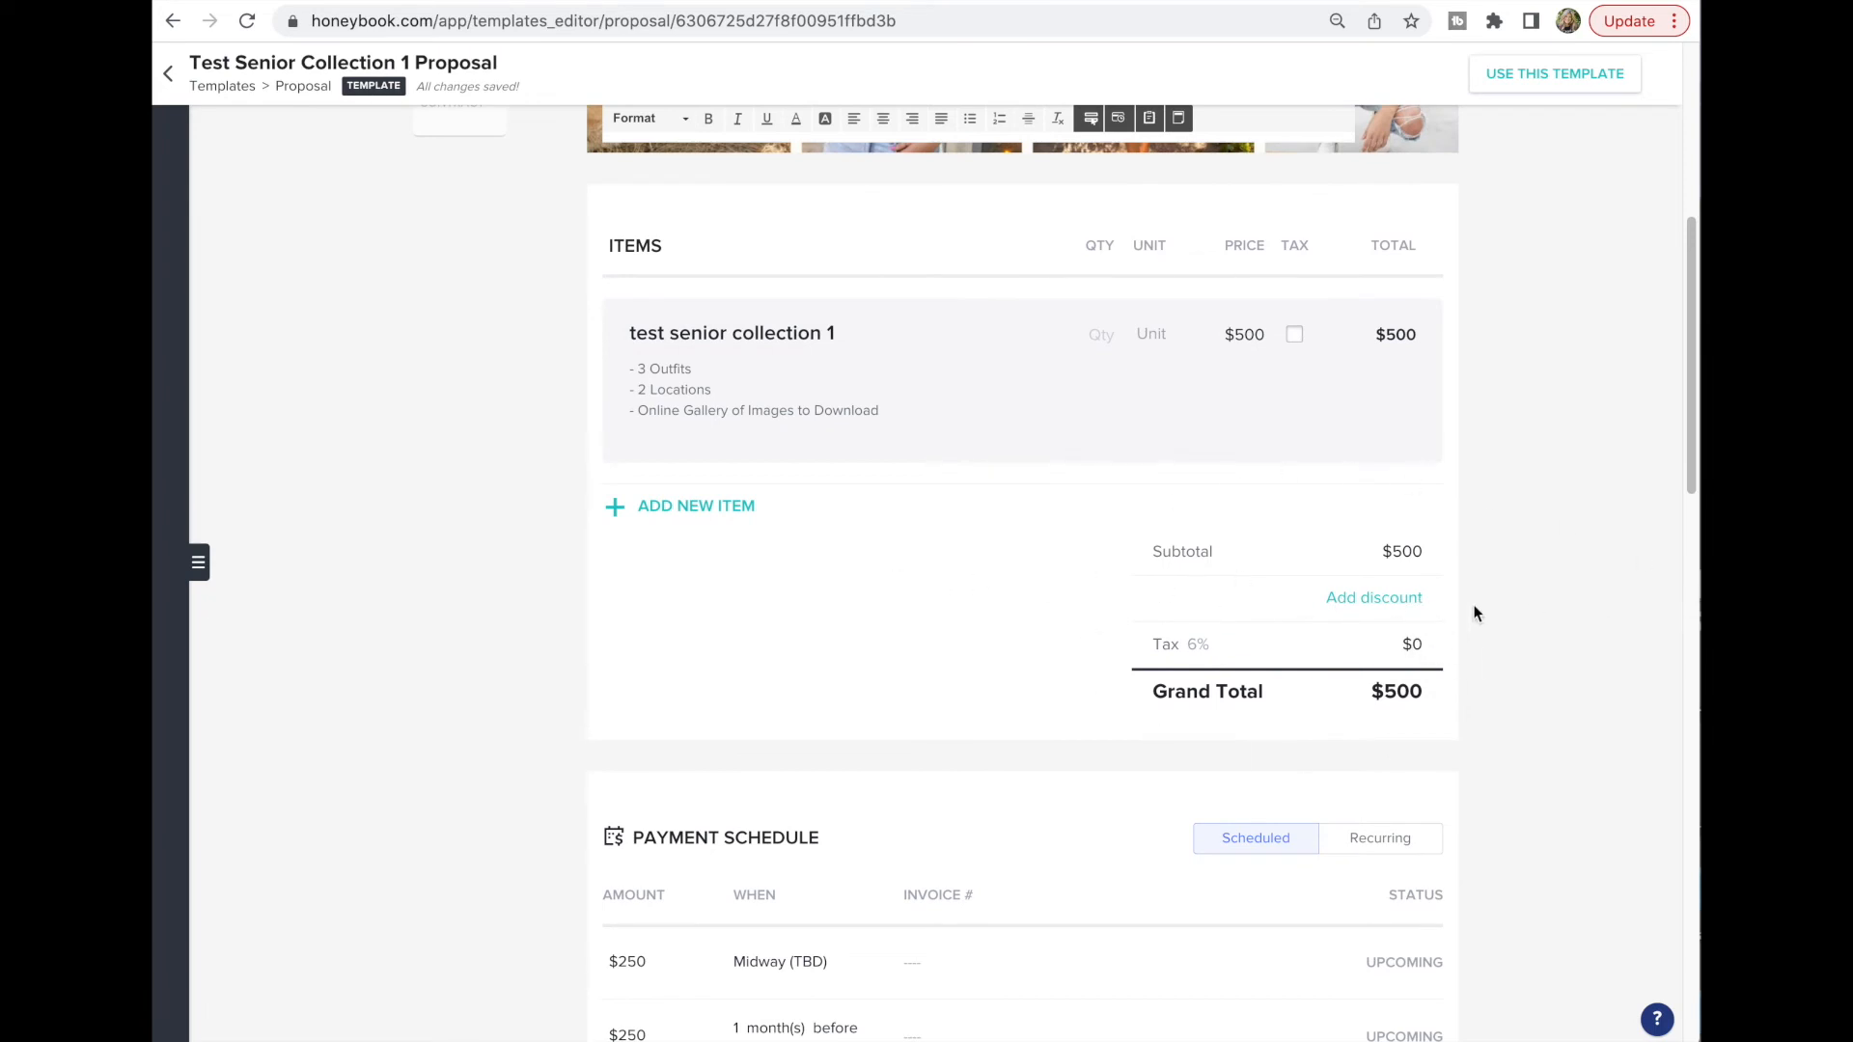
pyautogui.scroll(-2, 668, 579)
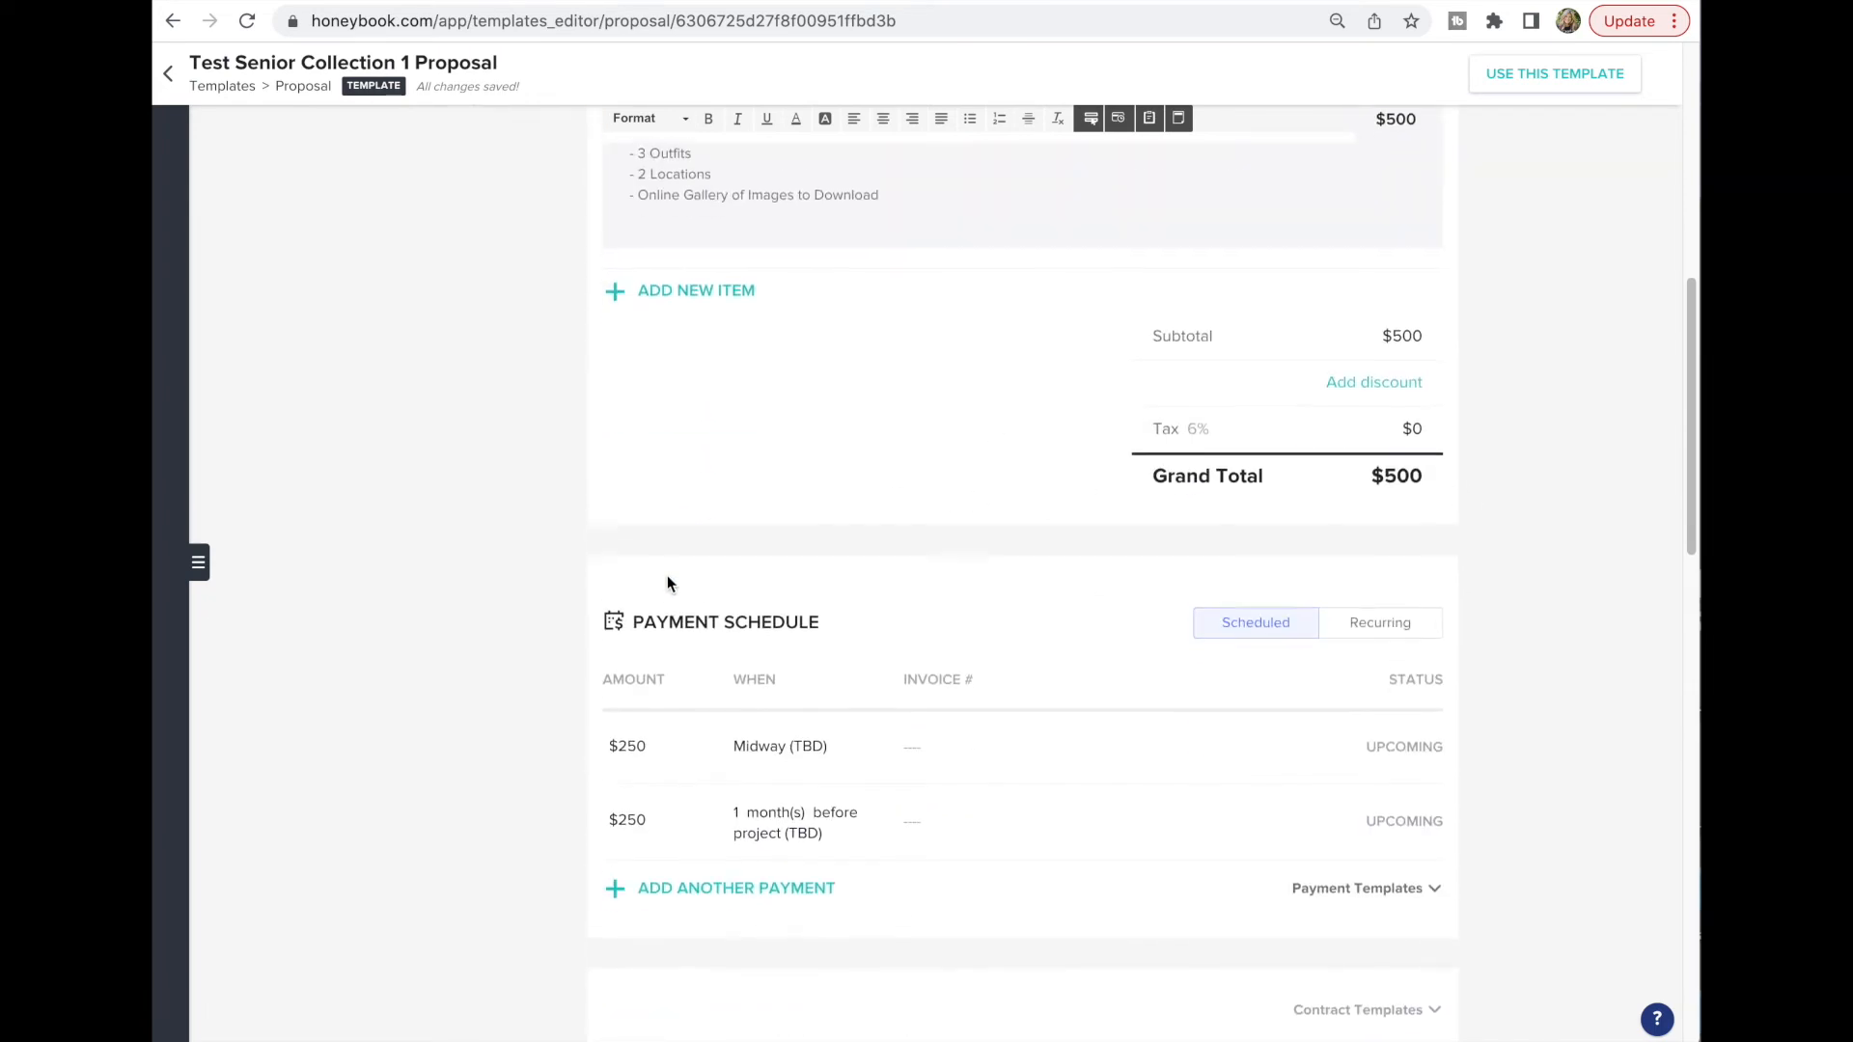
pyautogui.scroll(-2, 668, 579)
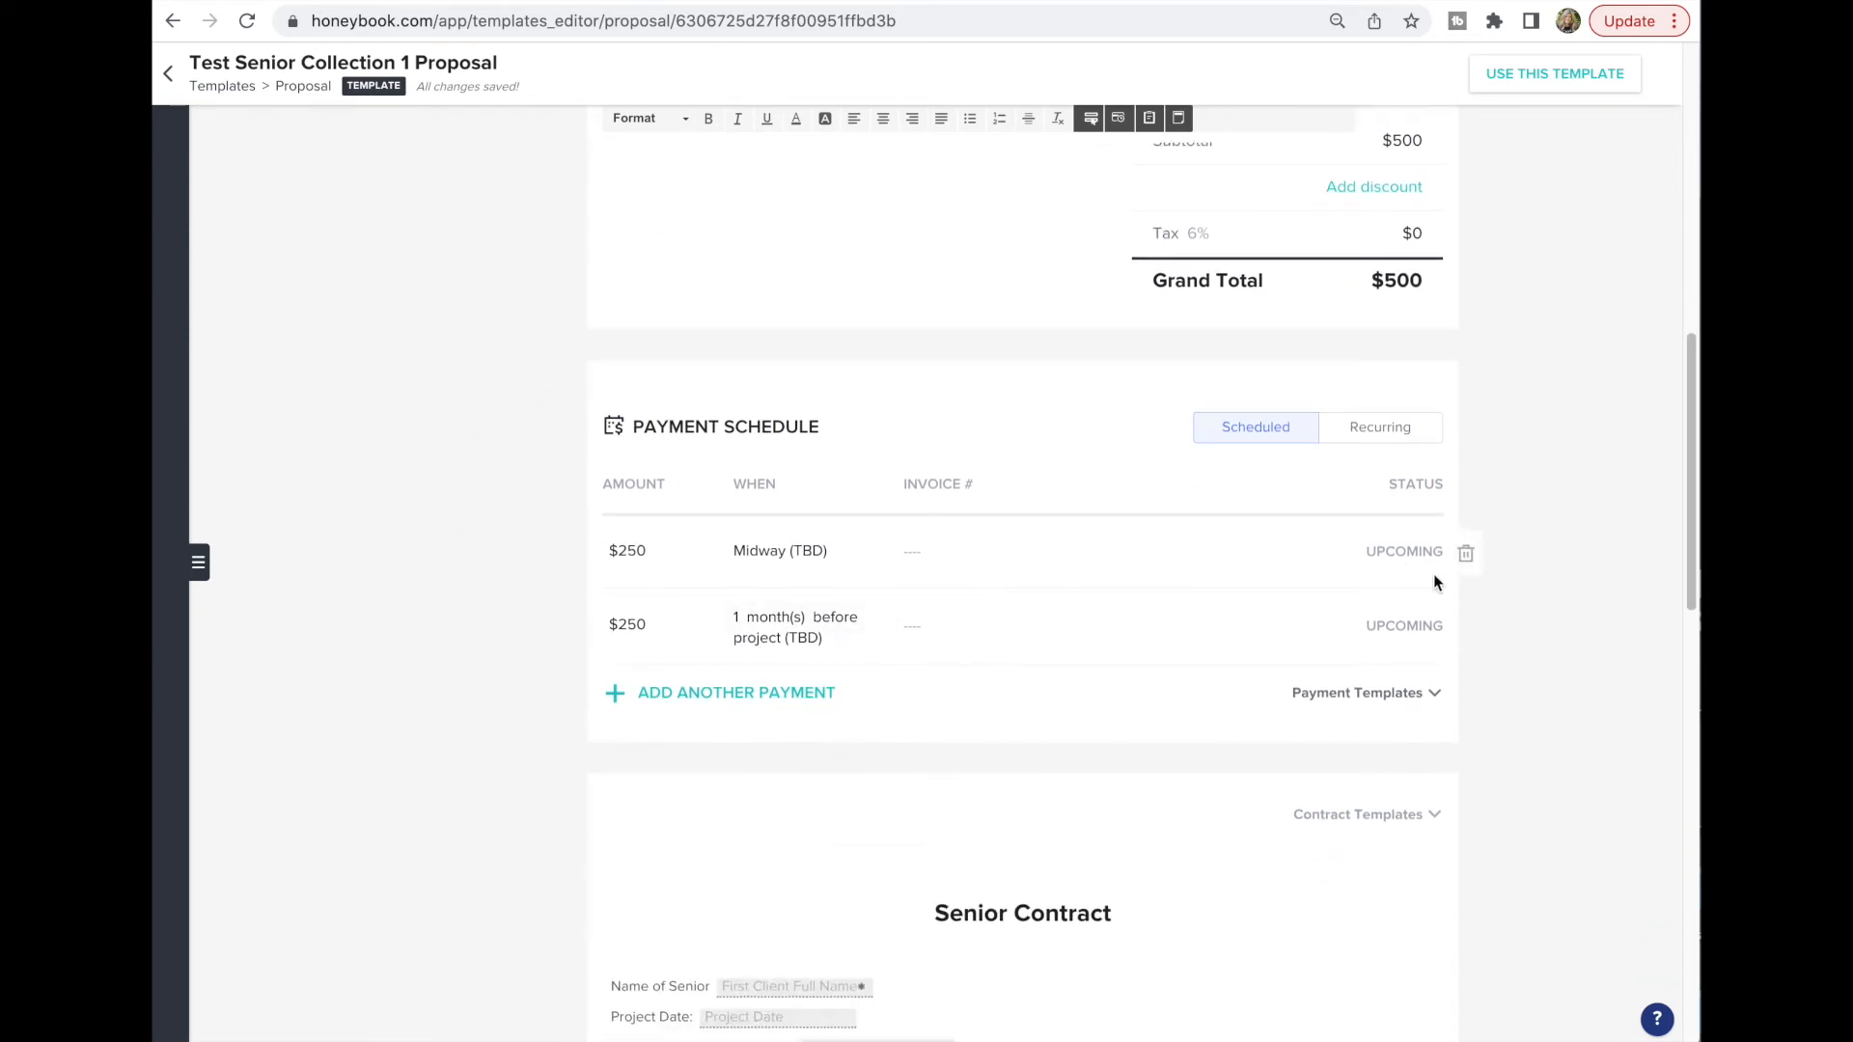
pyautogui.click(1472, 630)
pyautogui.click(1009, 605)
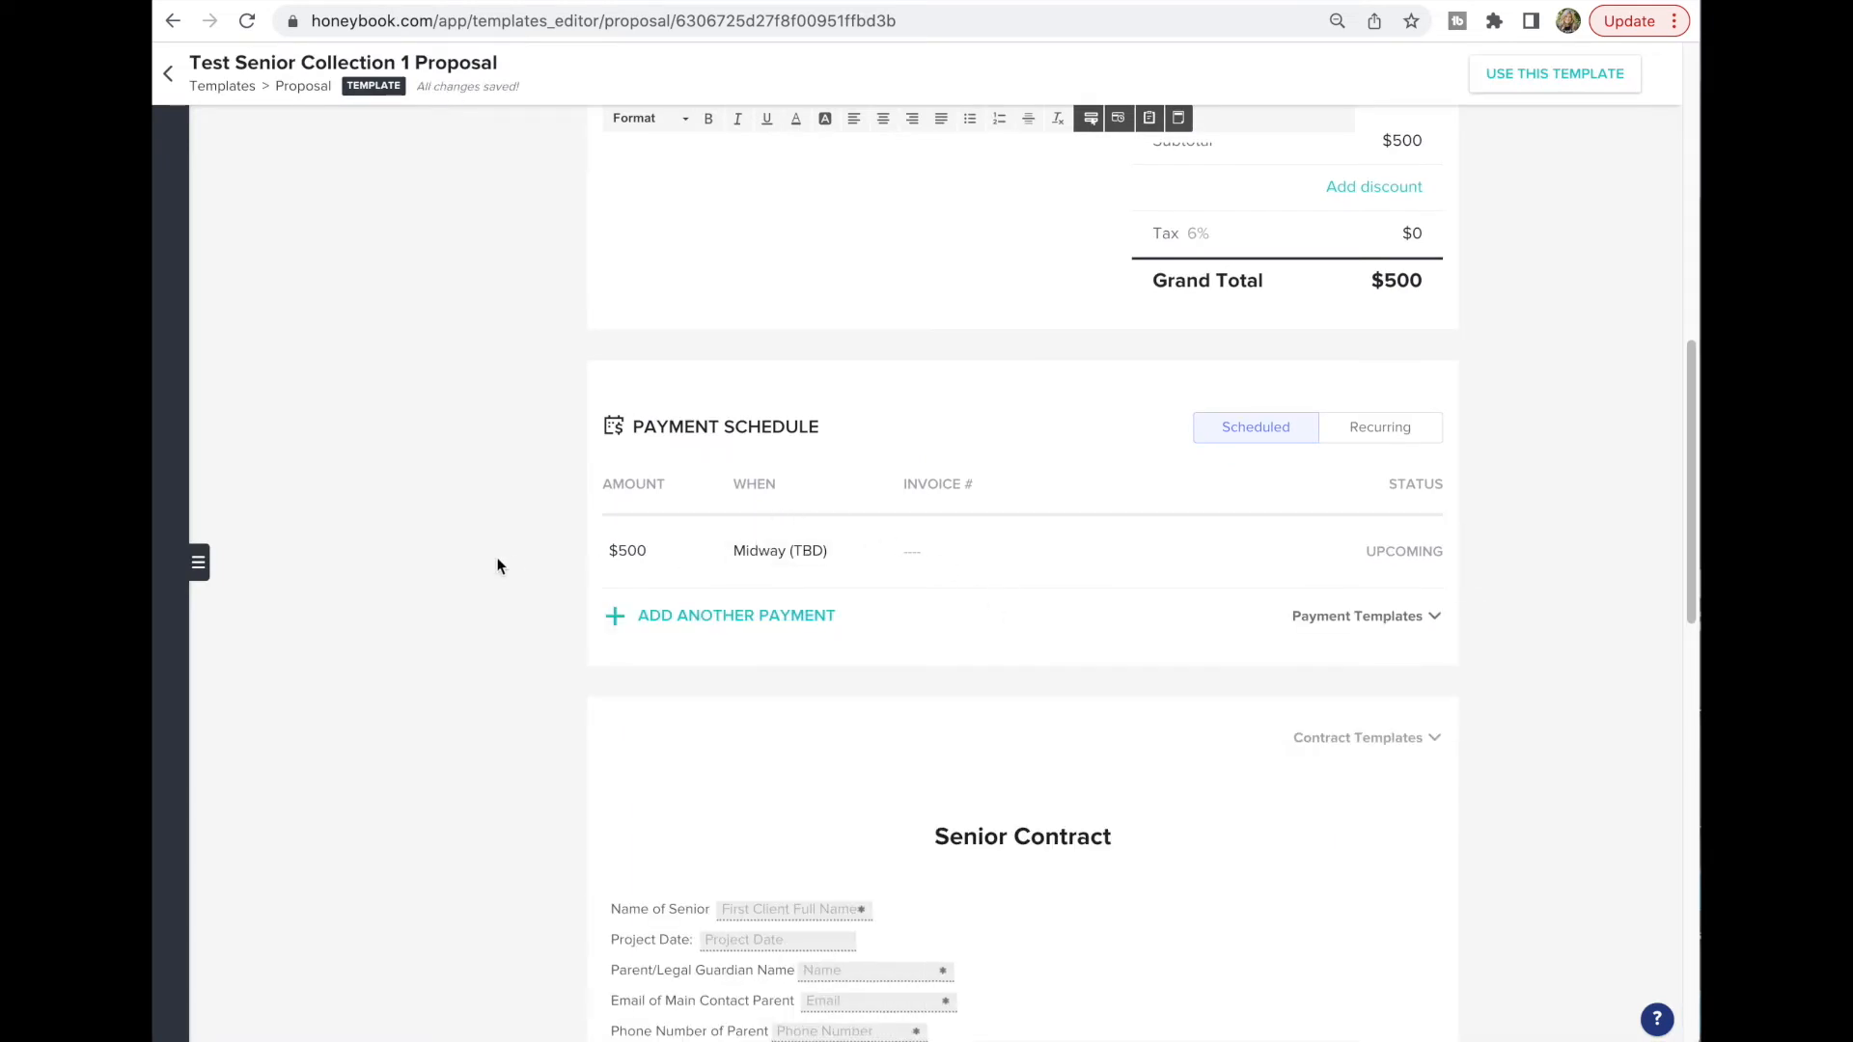
# Browse the saved contract templates available to the proposal, and review the whole proposal from its items to the model release
pyautogui.scroll(-5, 543, 642)
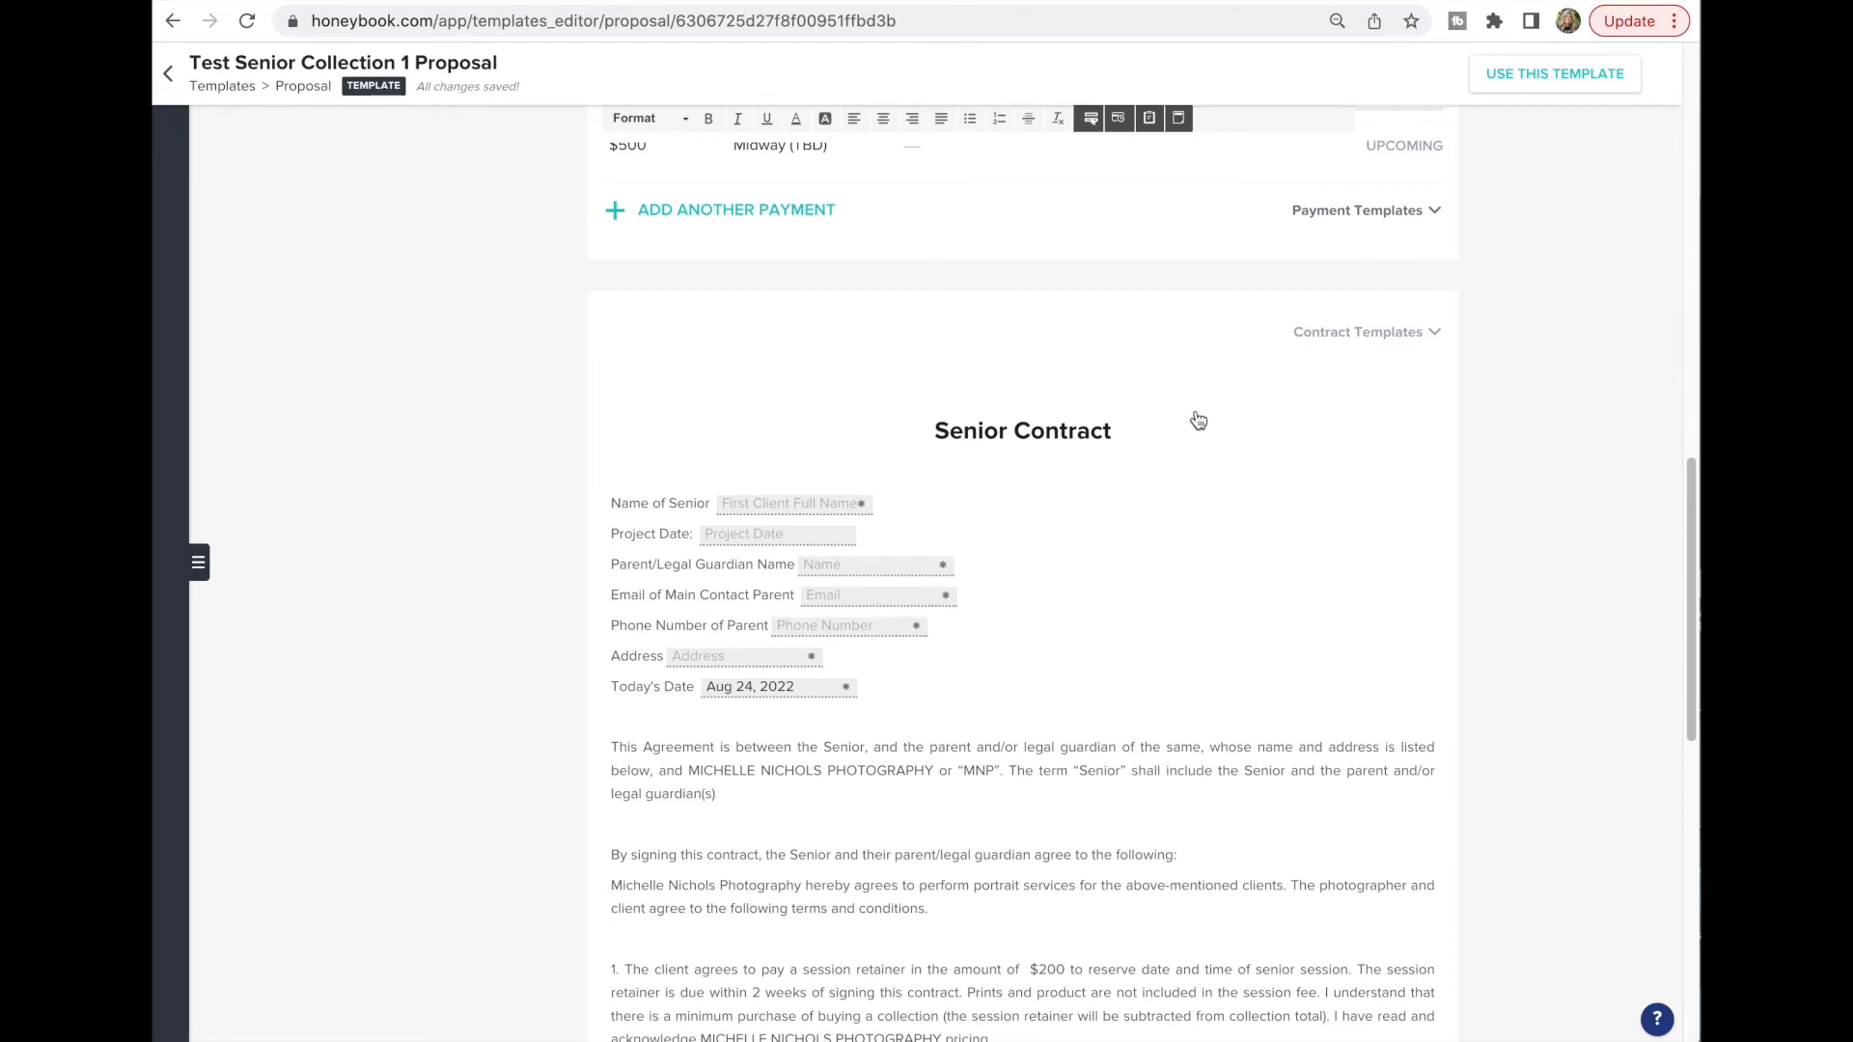
pyautogui.click(1394, 332)
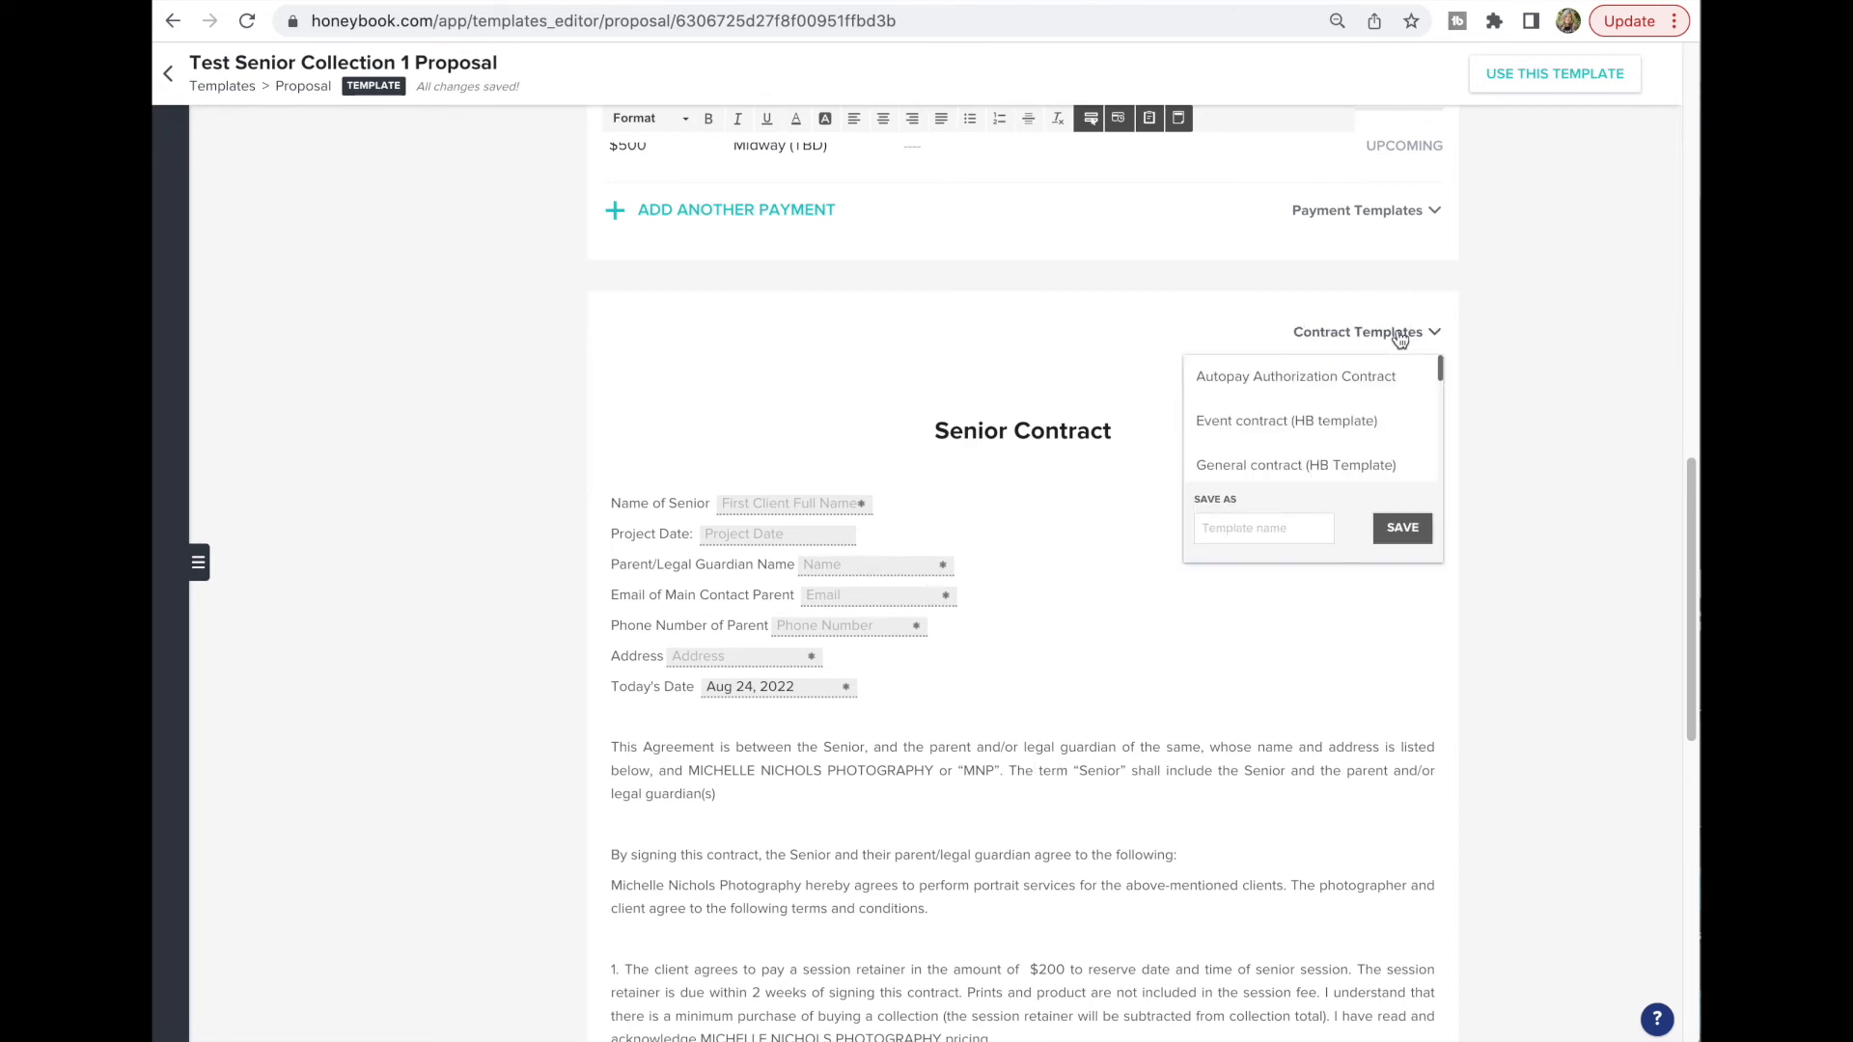
pyautogui.scroll(-5, 1367, 396)
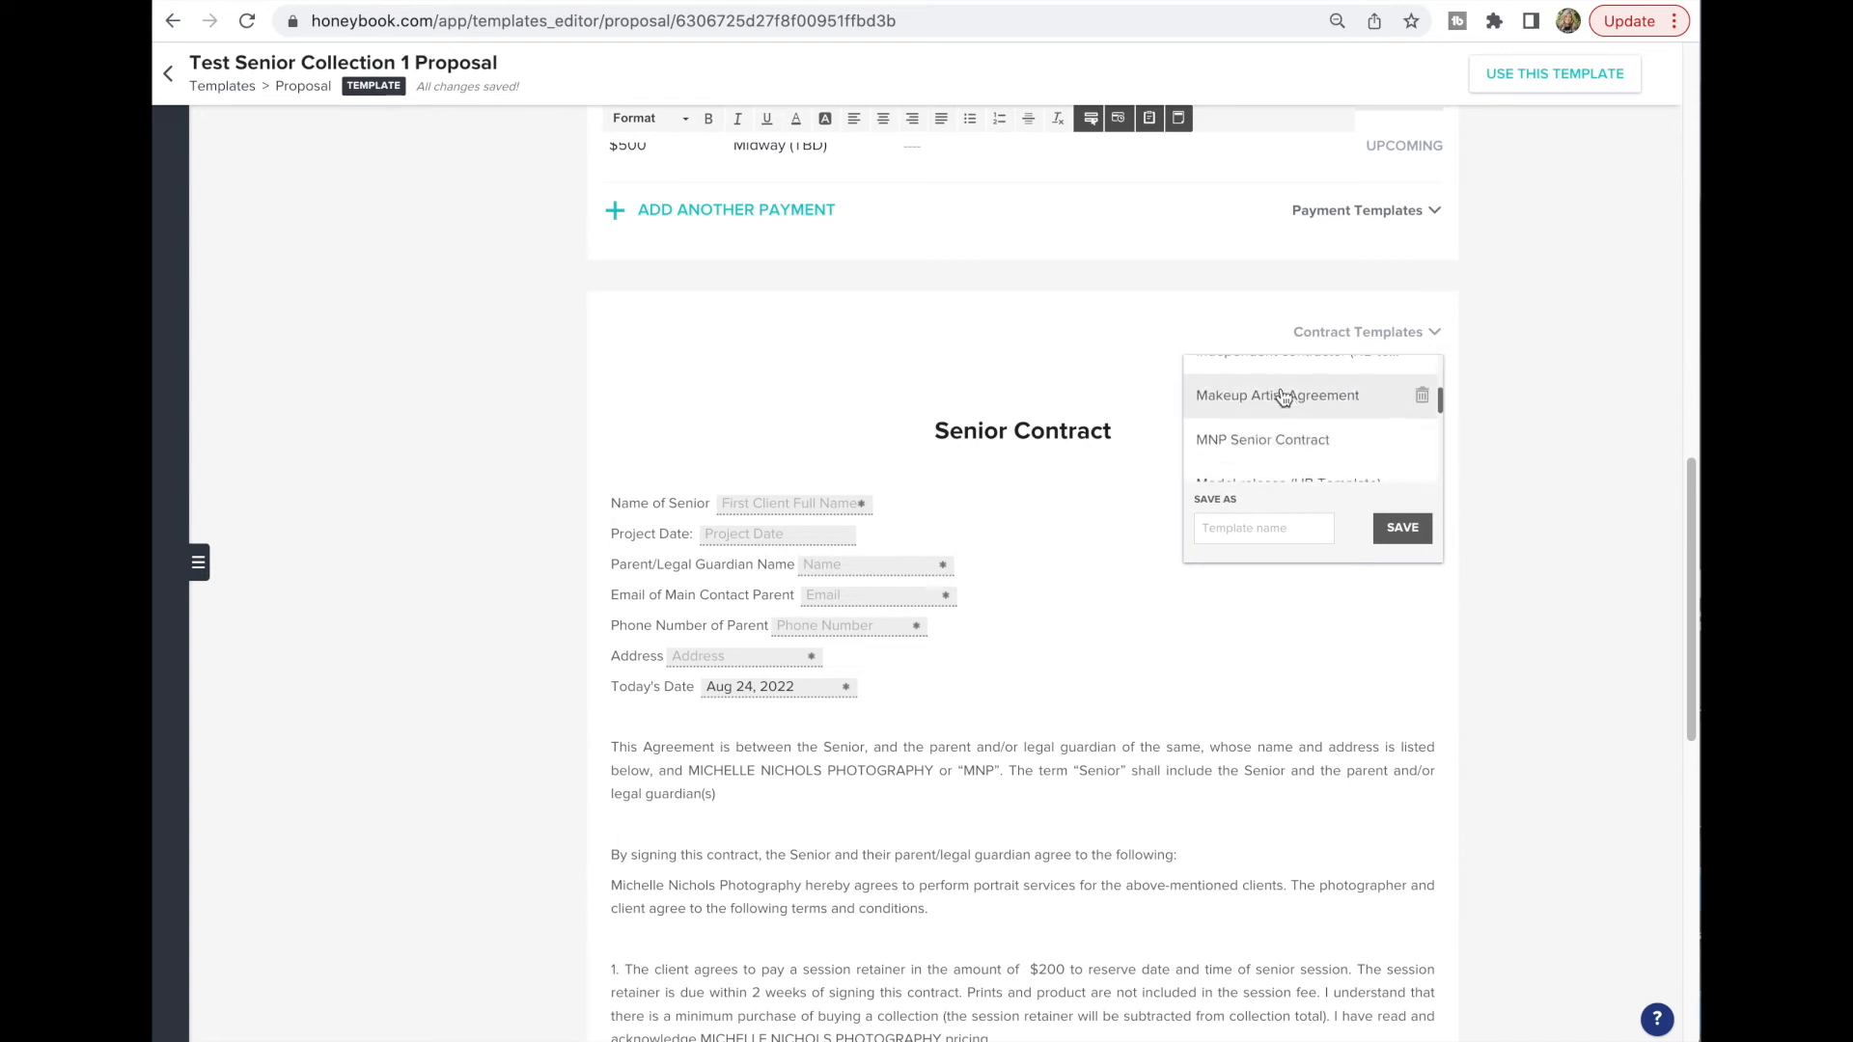
pyautogui.scroll(10, 1281, 423)
pyautogui.scroll(-6, 1172, 463)
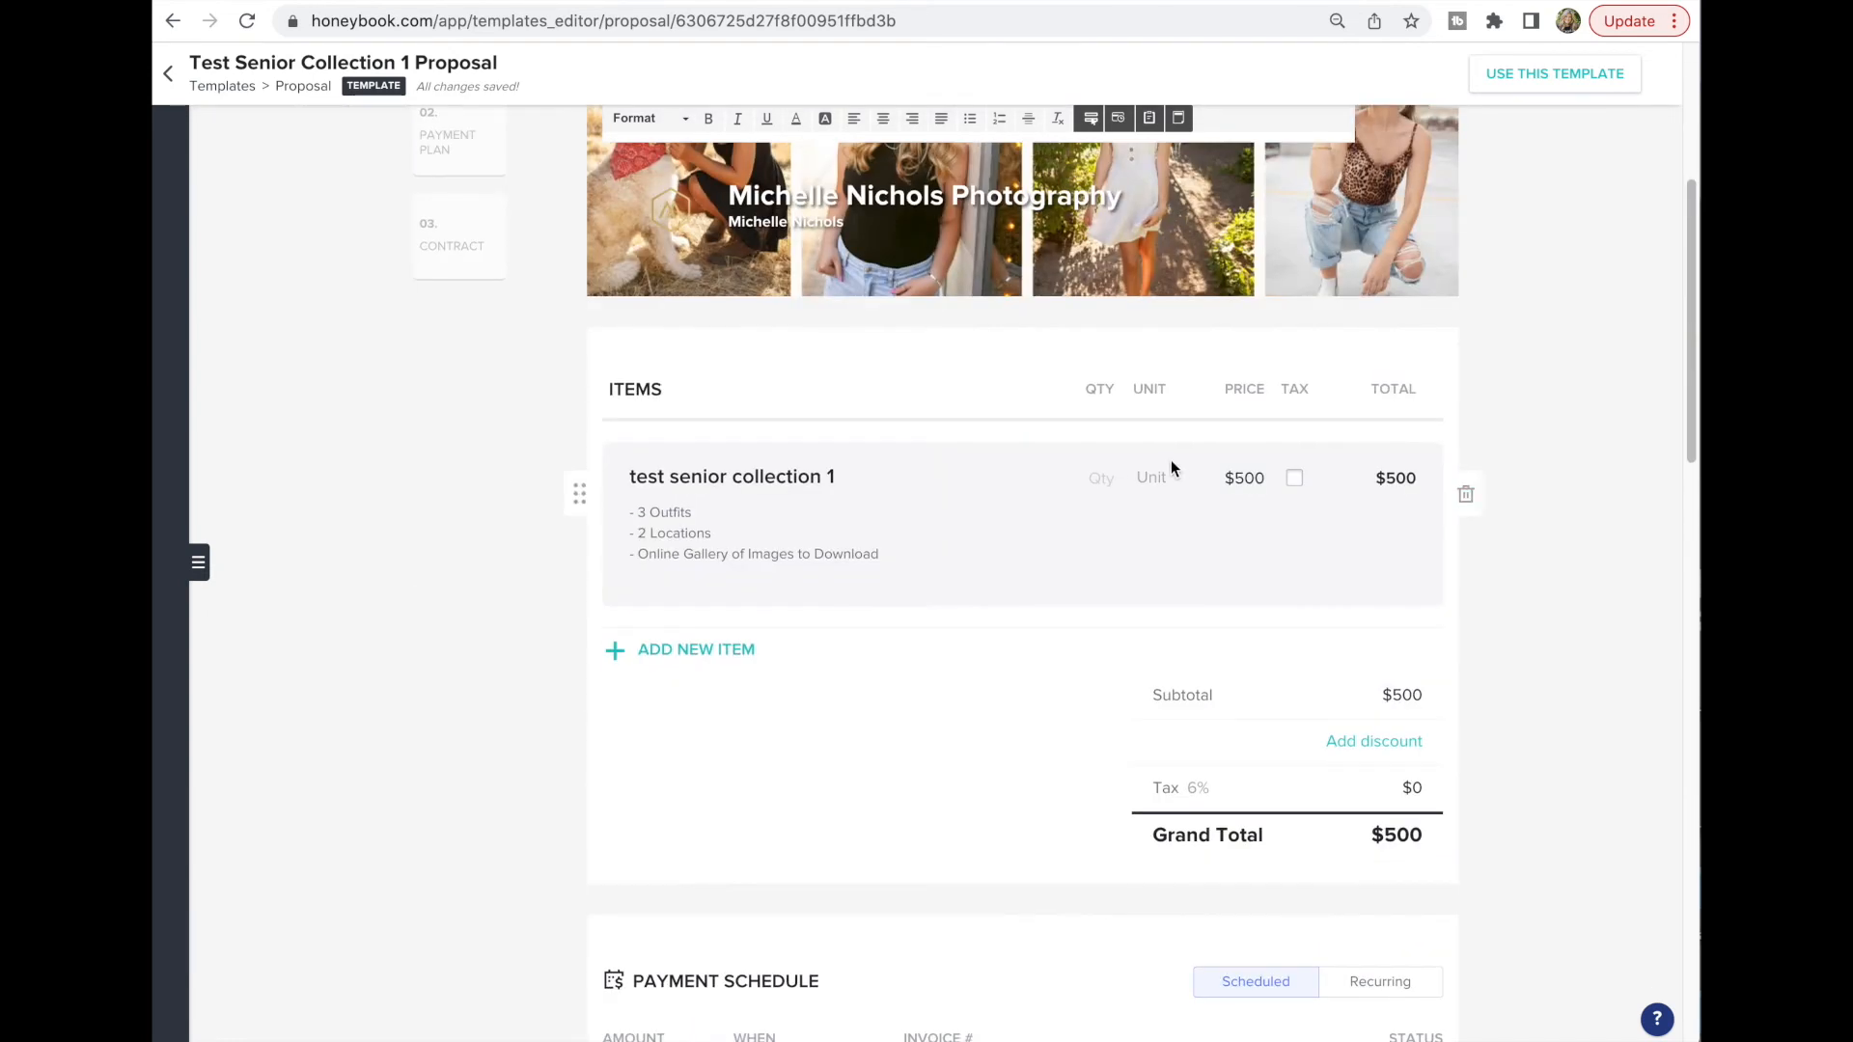
pyautogui.click(1565, 574)
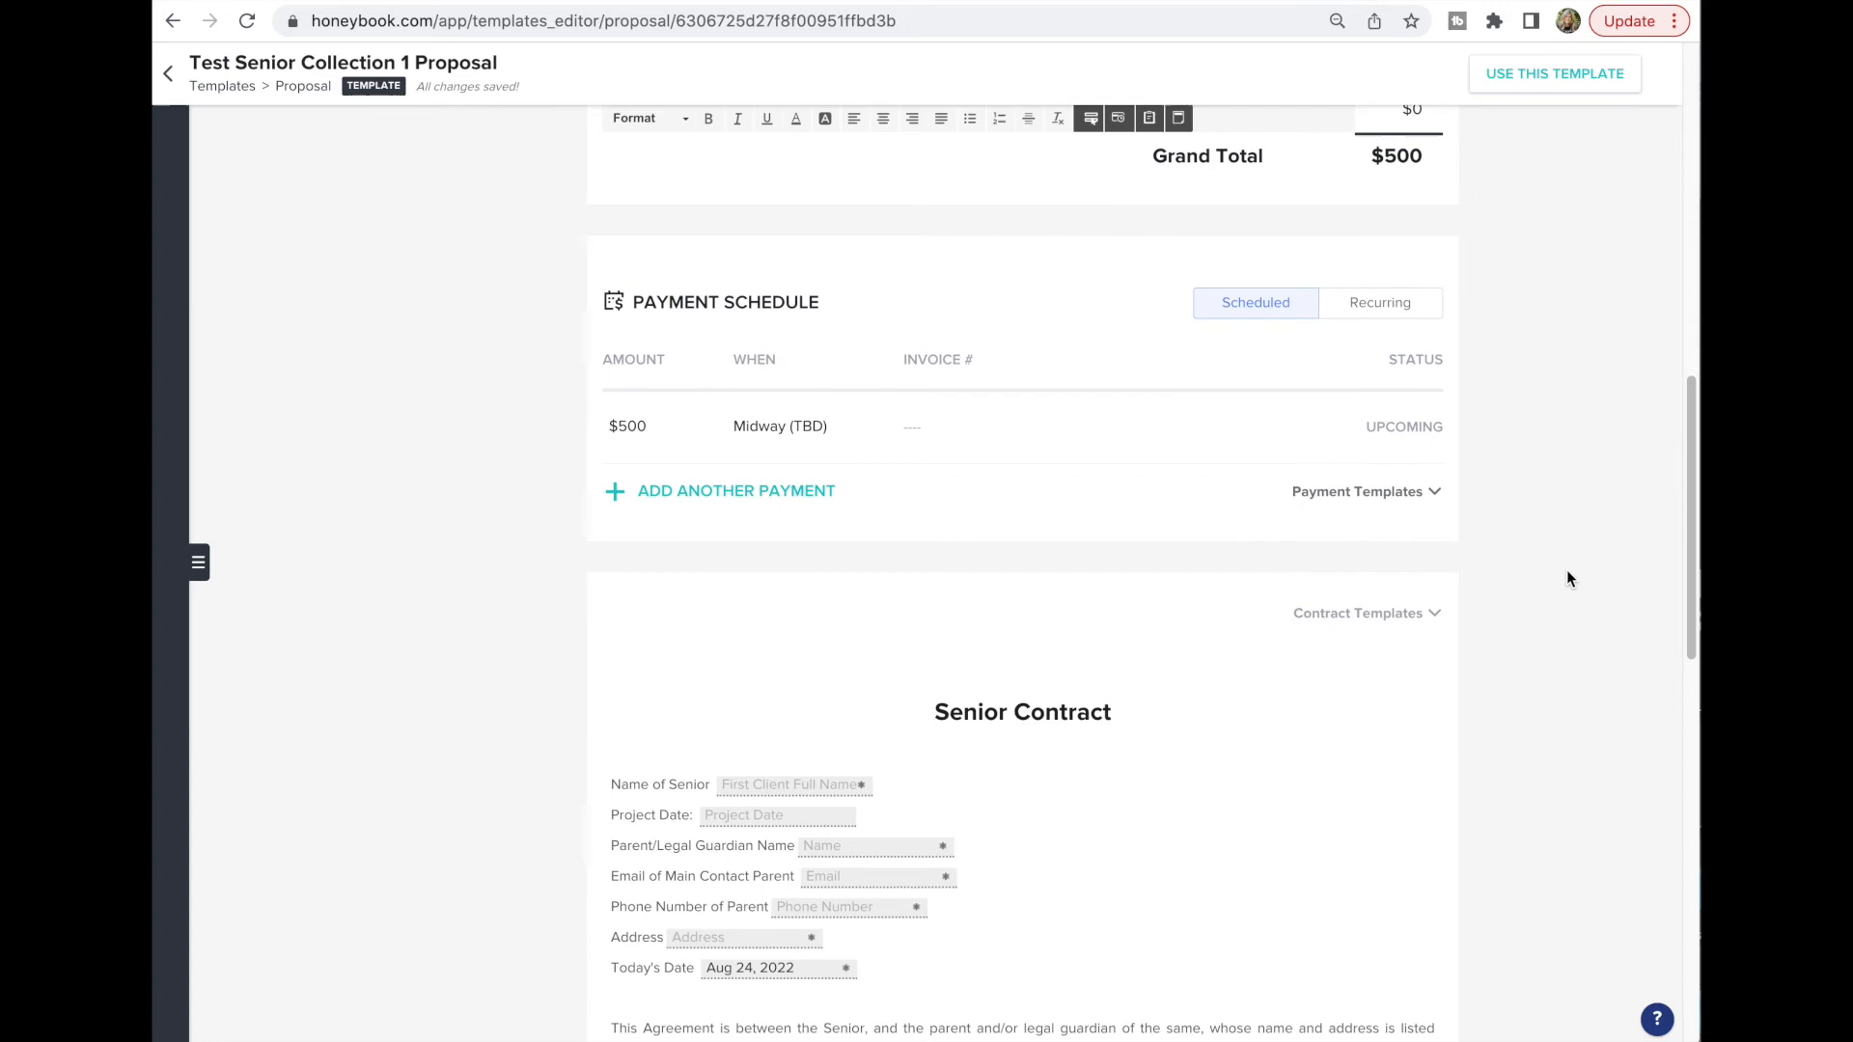
pyautogui.scroll(-3, 1566, 575)
pyautogui.scroll(-11, 1139, 590)
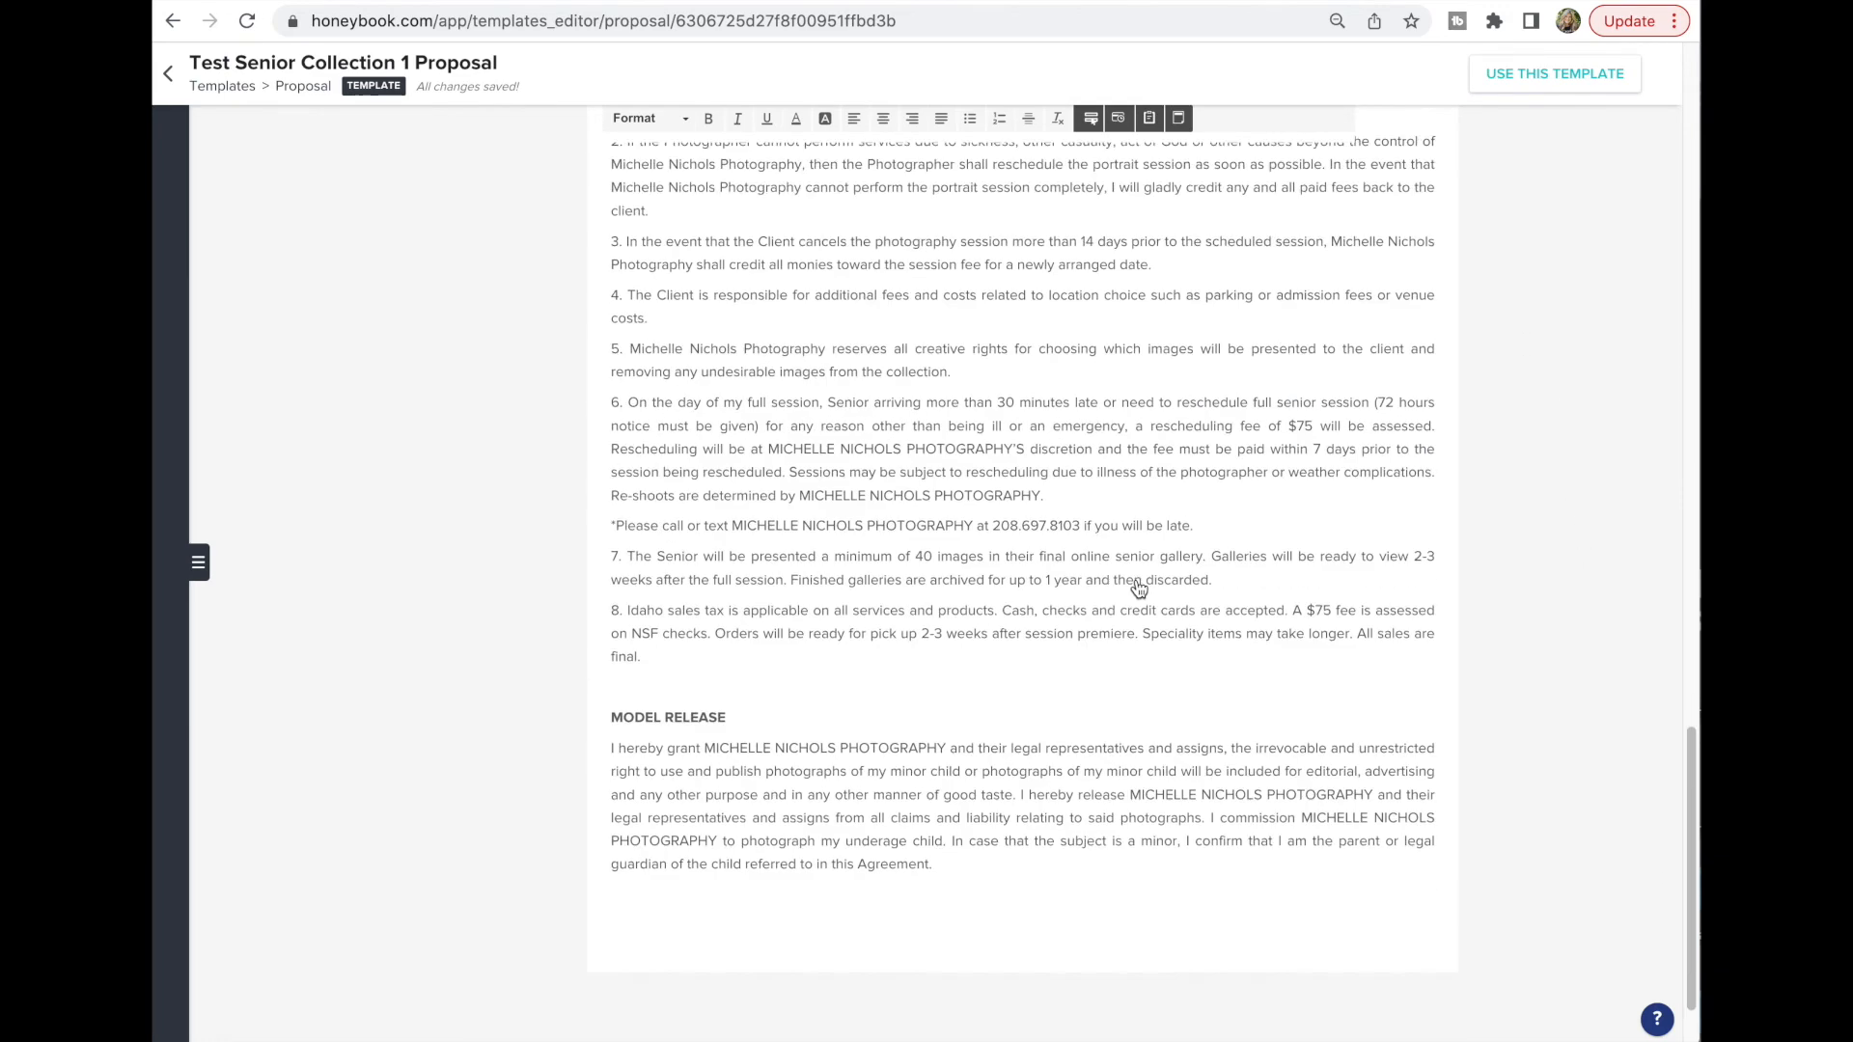
pyautogui.scroll(20, 1139, 591)
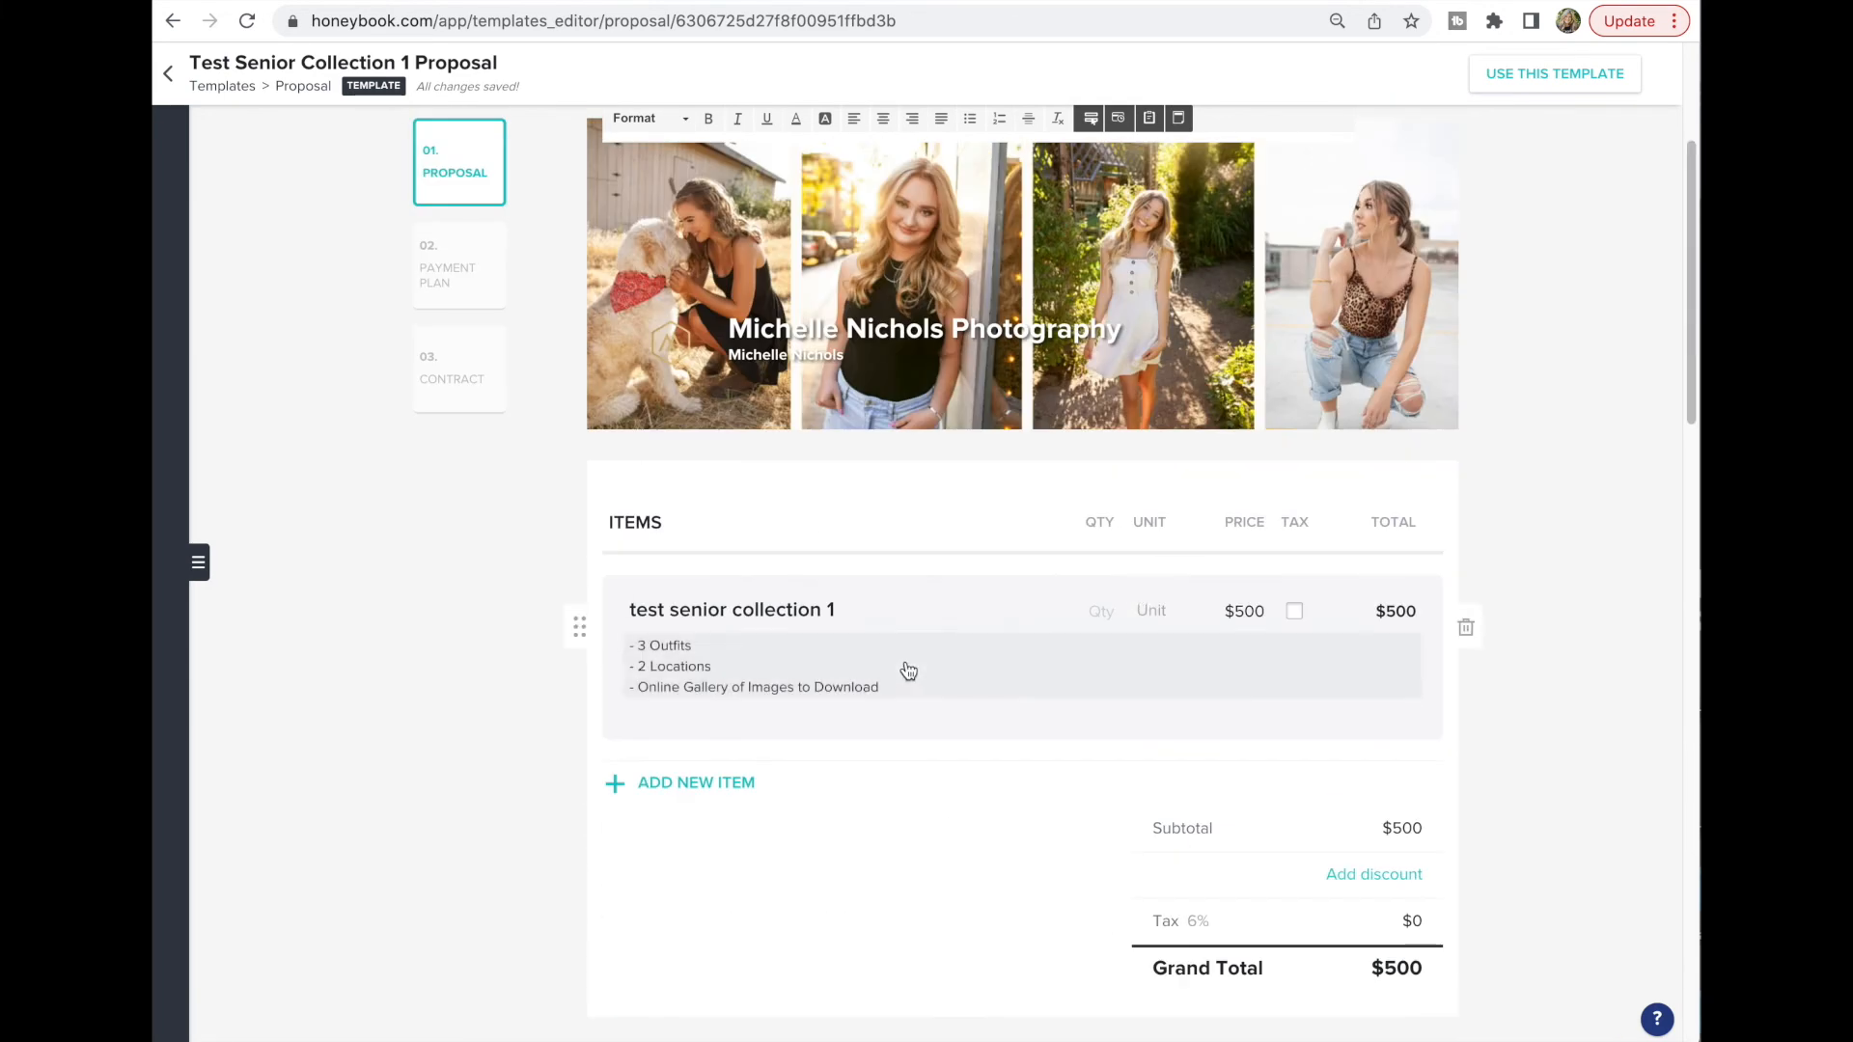
pyautogui.scroll(3, 906, 668)
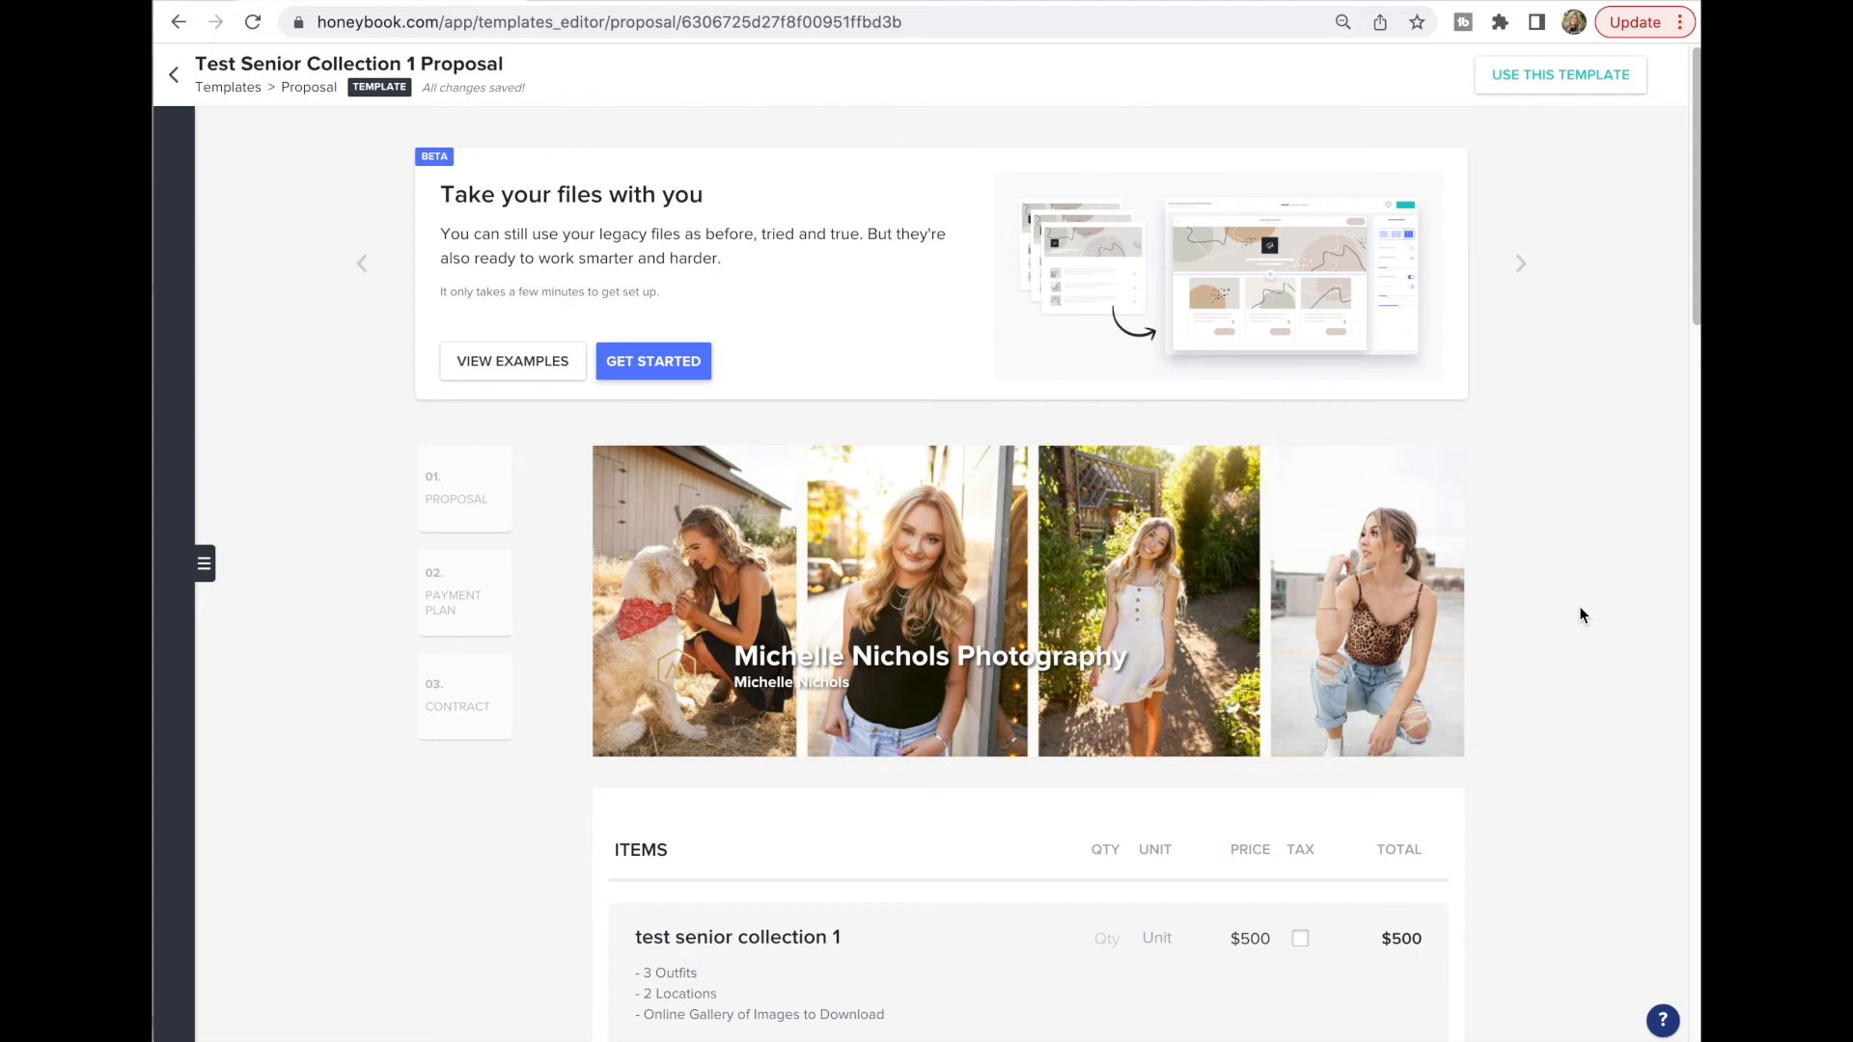
# Use the proposal template to create a file in the existing project "test project"
pyautogui.click(1575, 90)
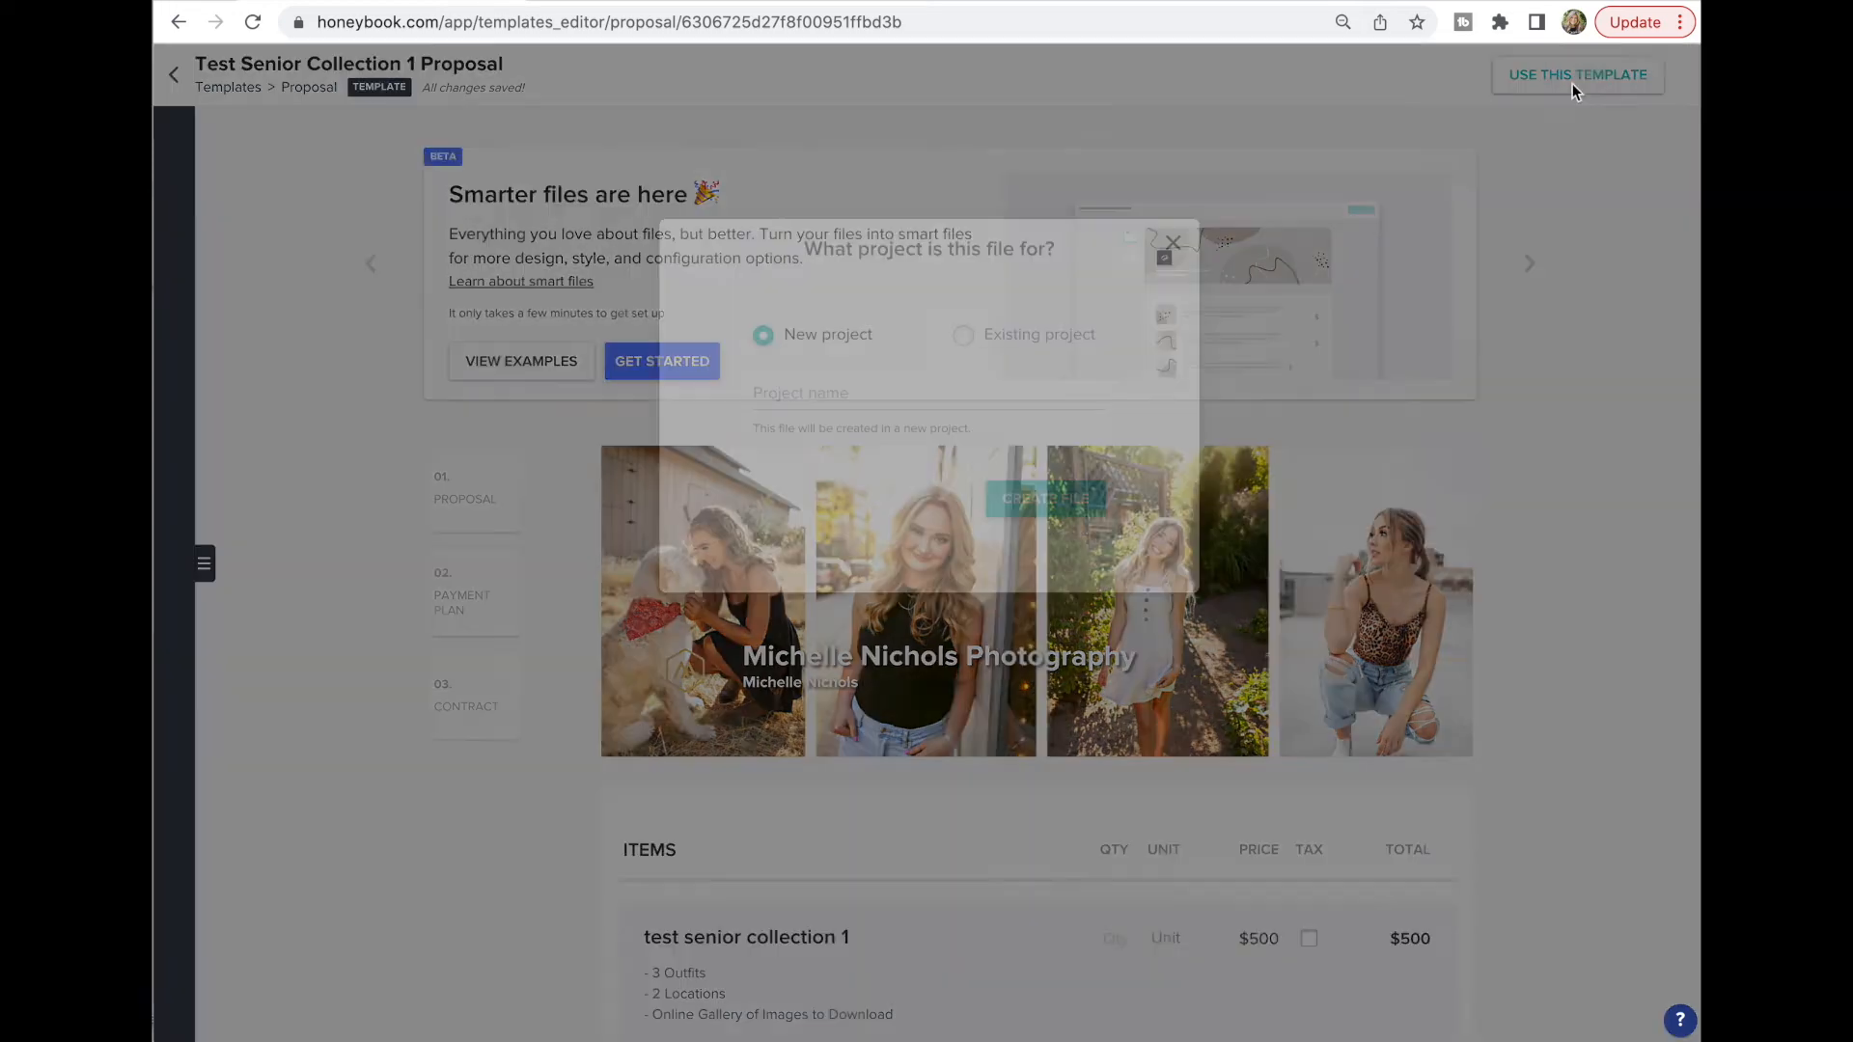
pyautogui.click(963, 335)
pyautogui.click(857, 397)
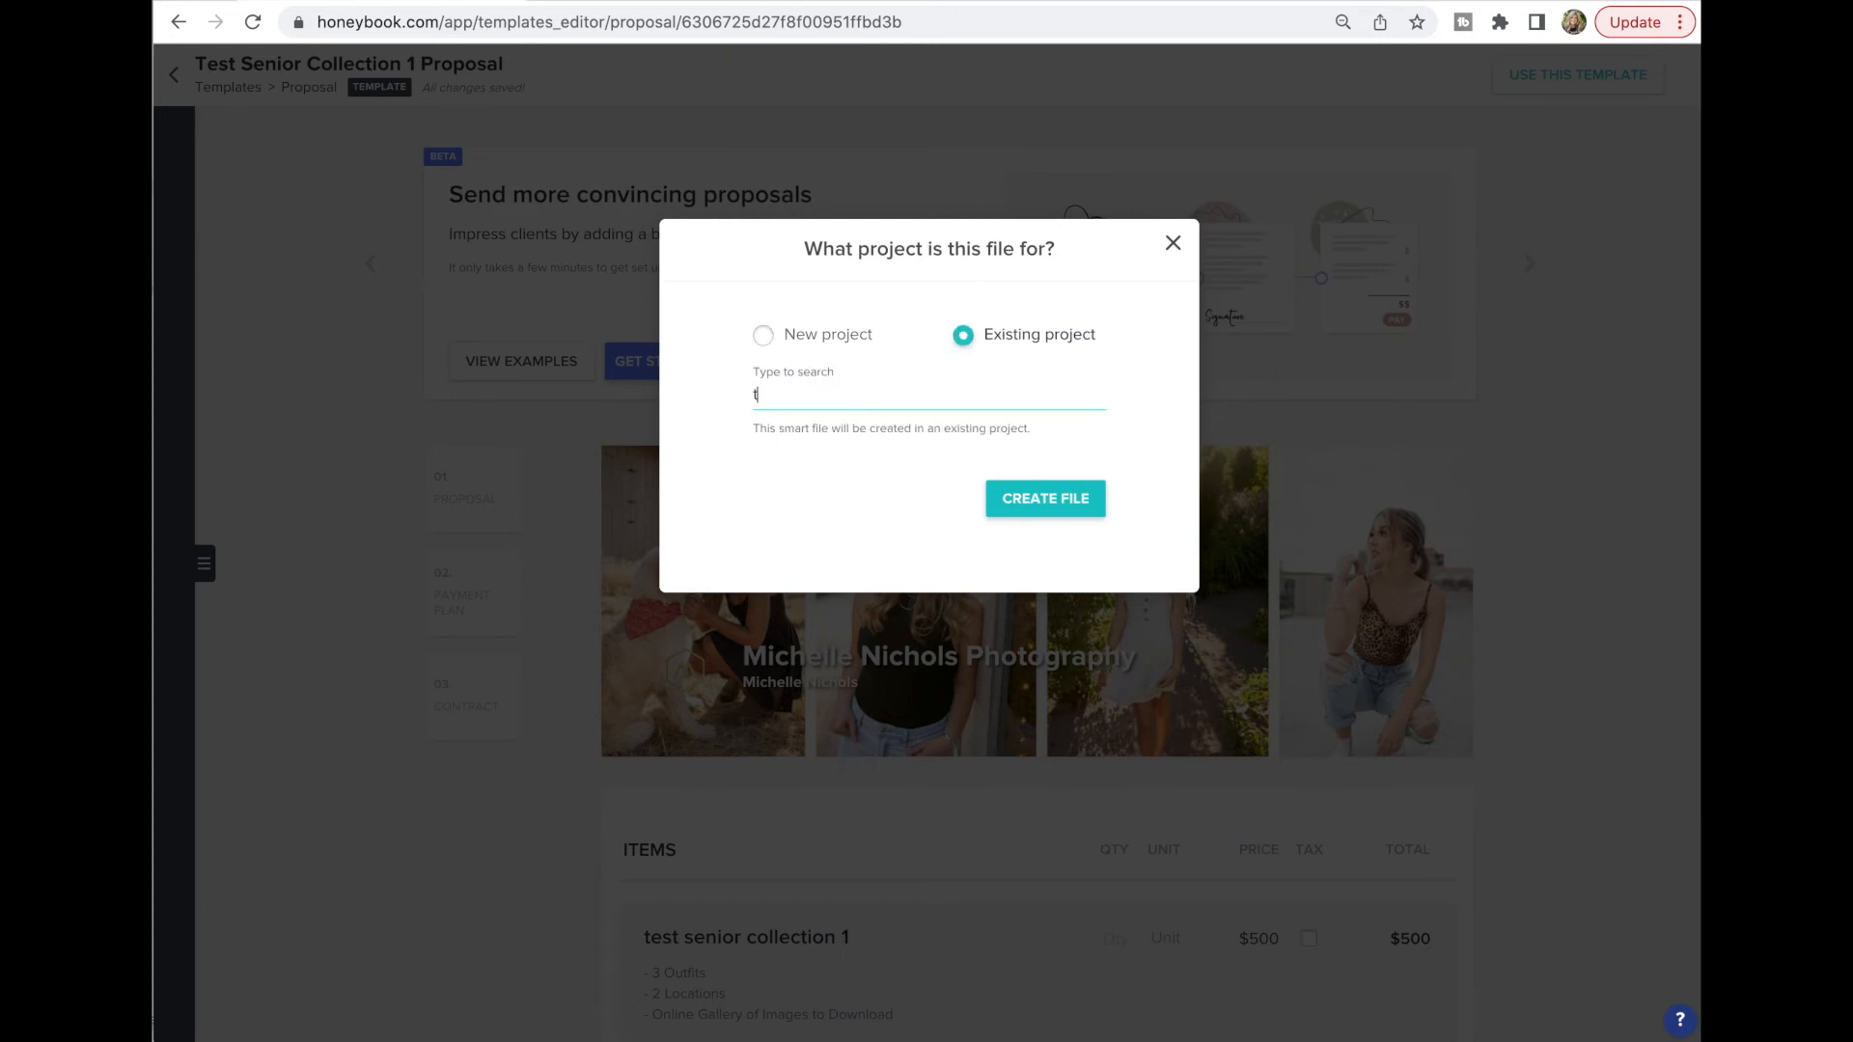
pyautogui.write('test')
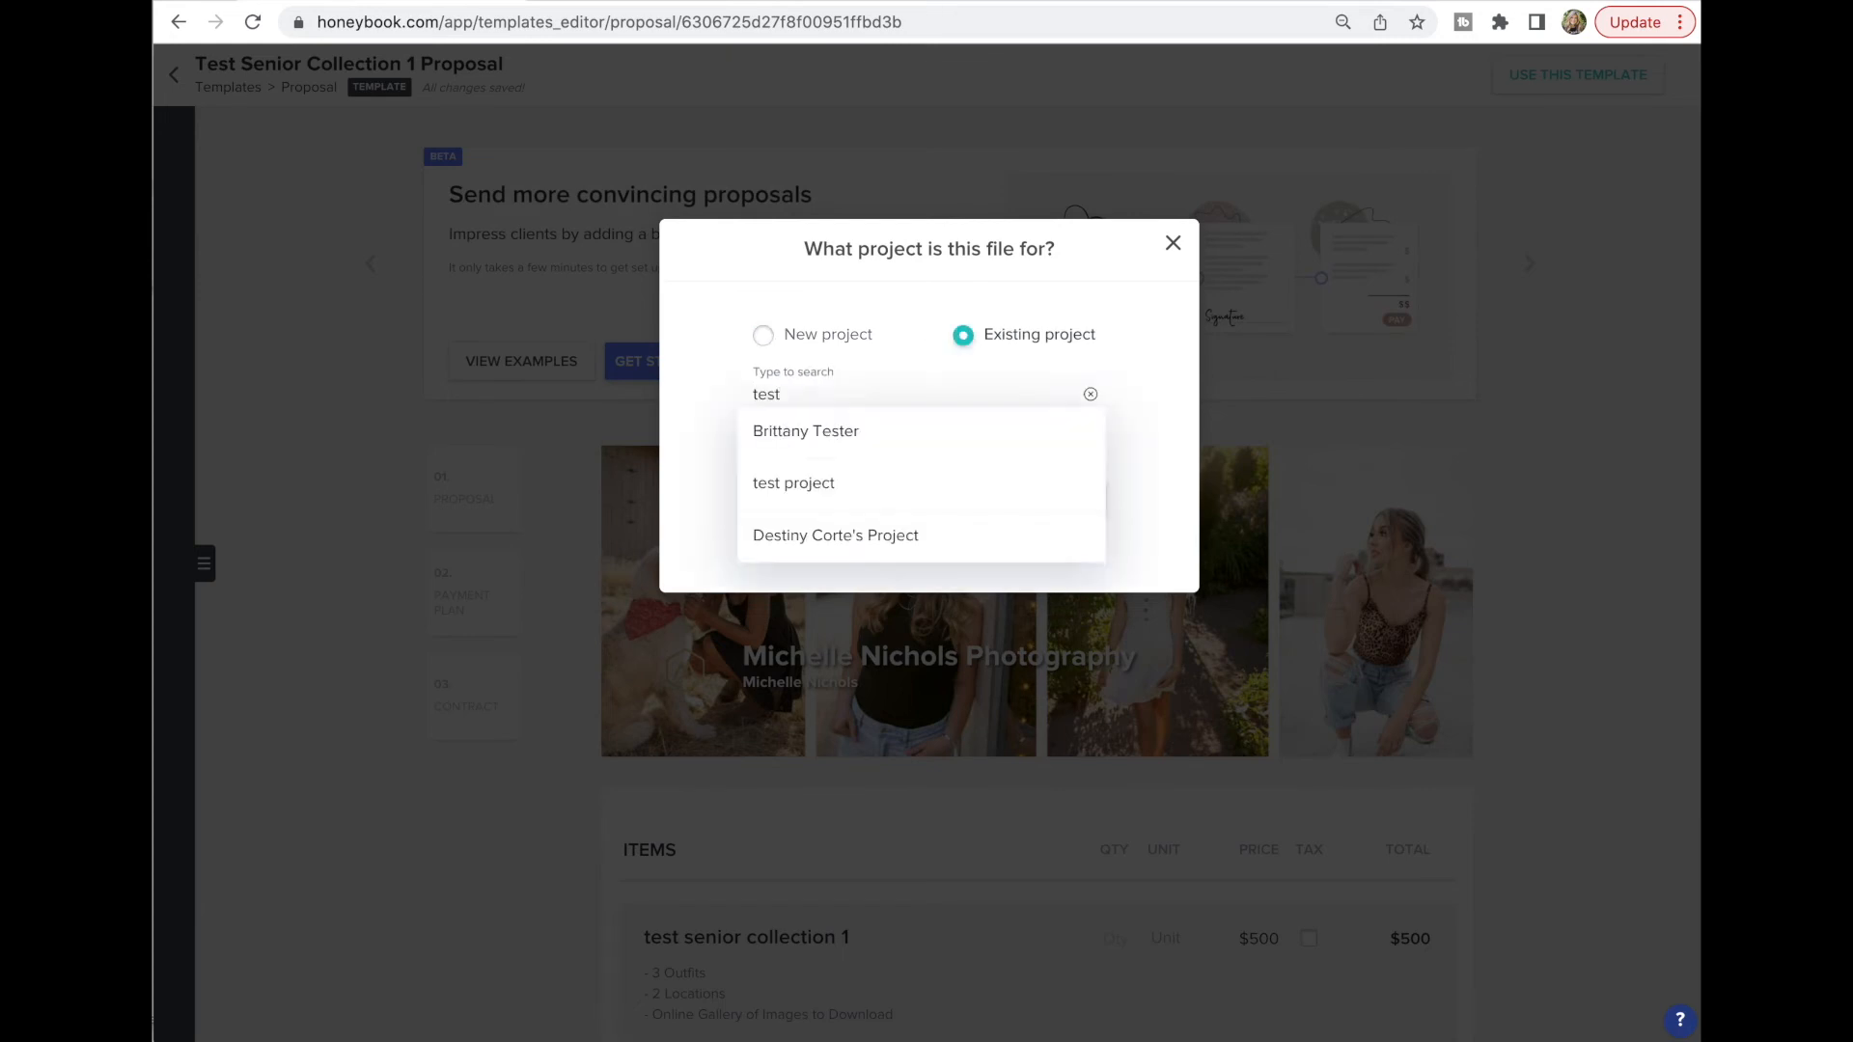
pyautogui.click(807, 496)
pyautogui.click(1052, 502)
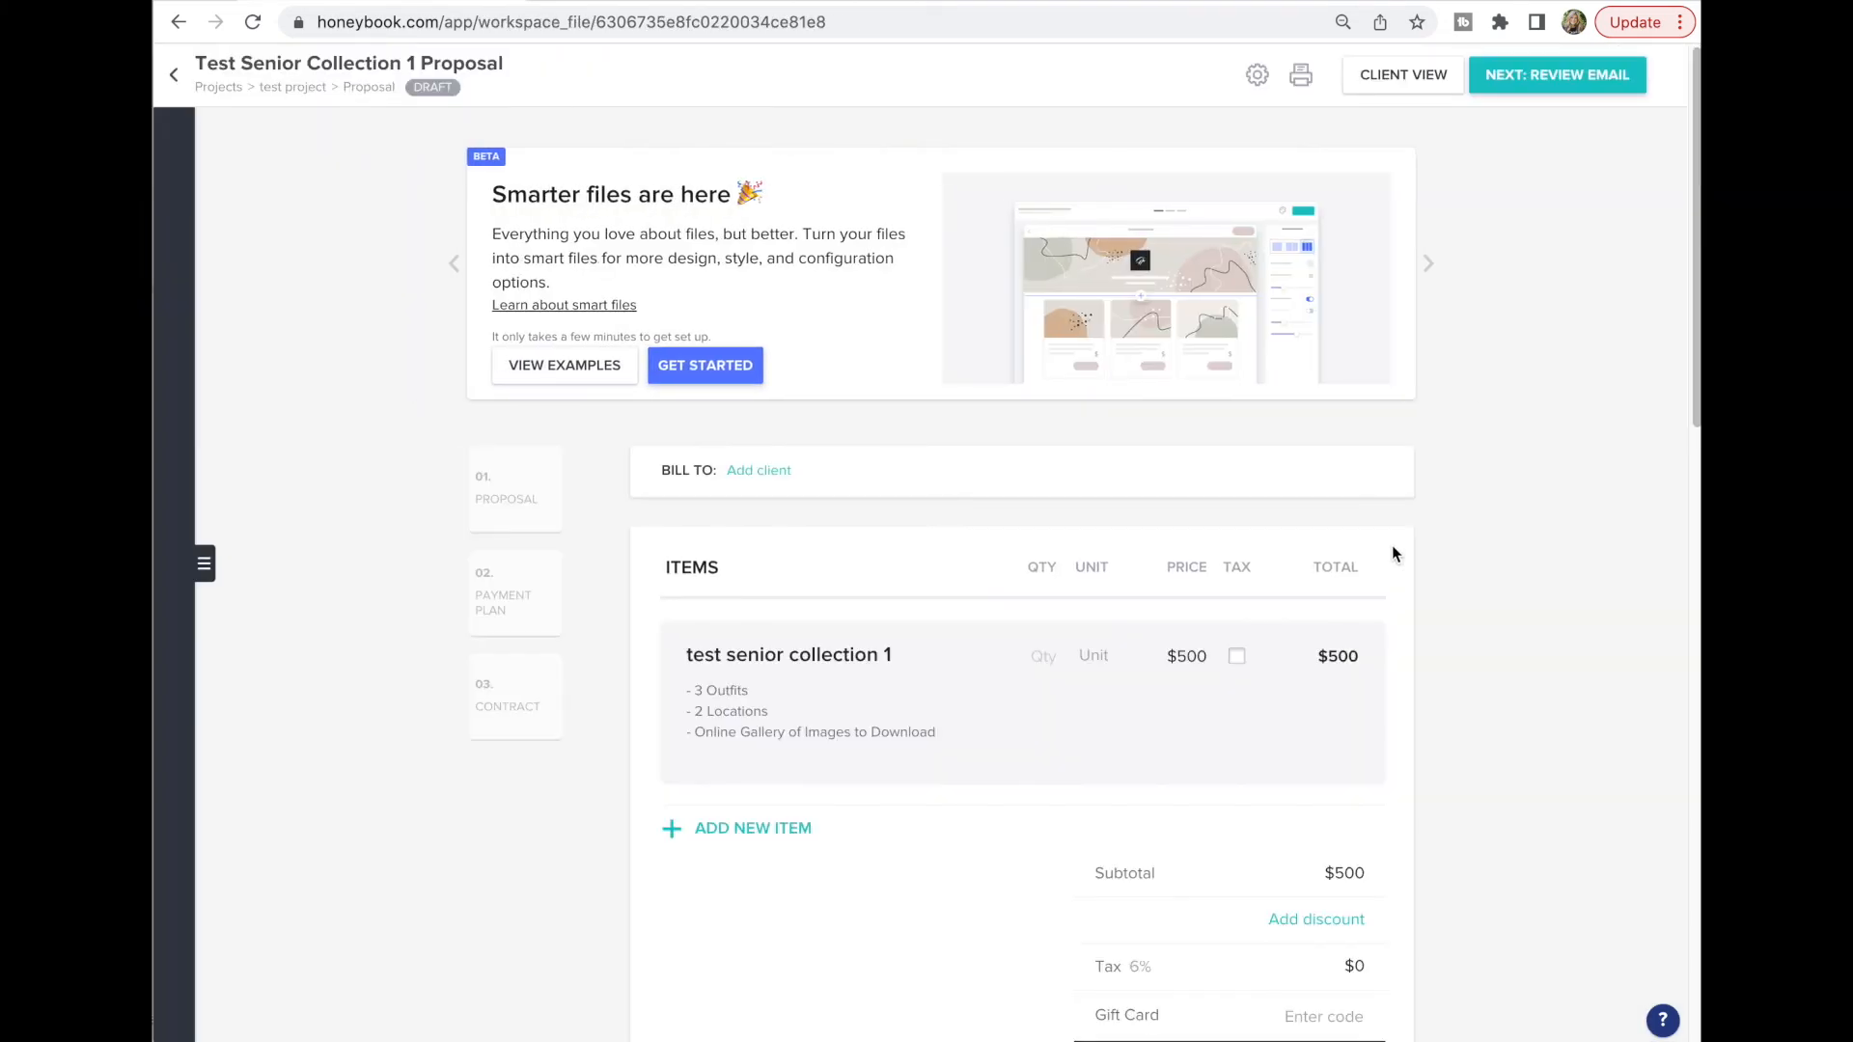
# Set the project's client as the bill-to recipient of the proposal
pyautogui.scroll(-3, 1492, 534)
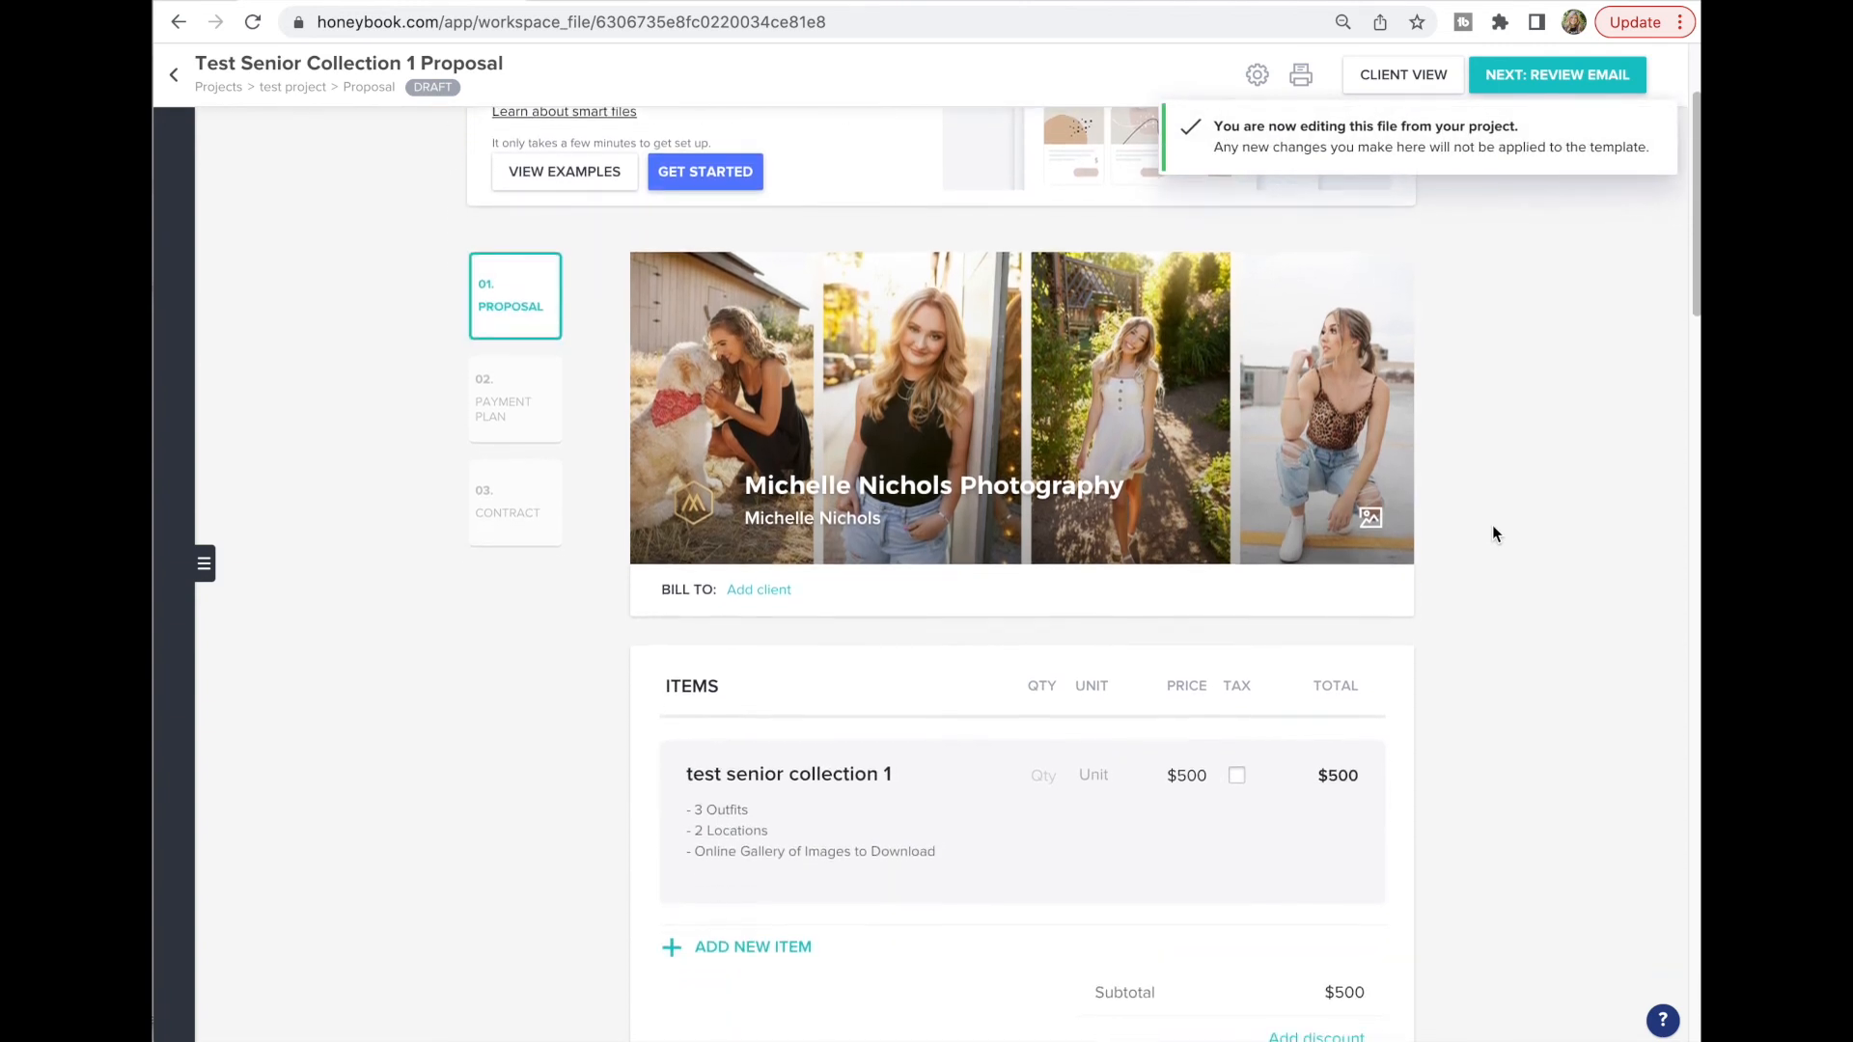
pyautogui.click(761, 492)
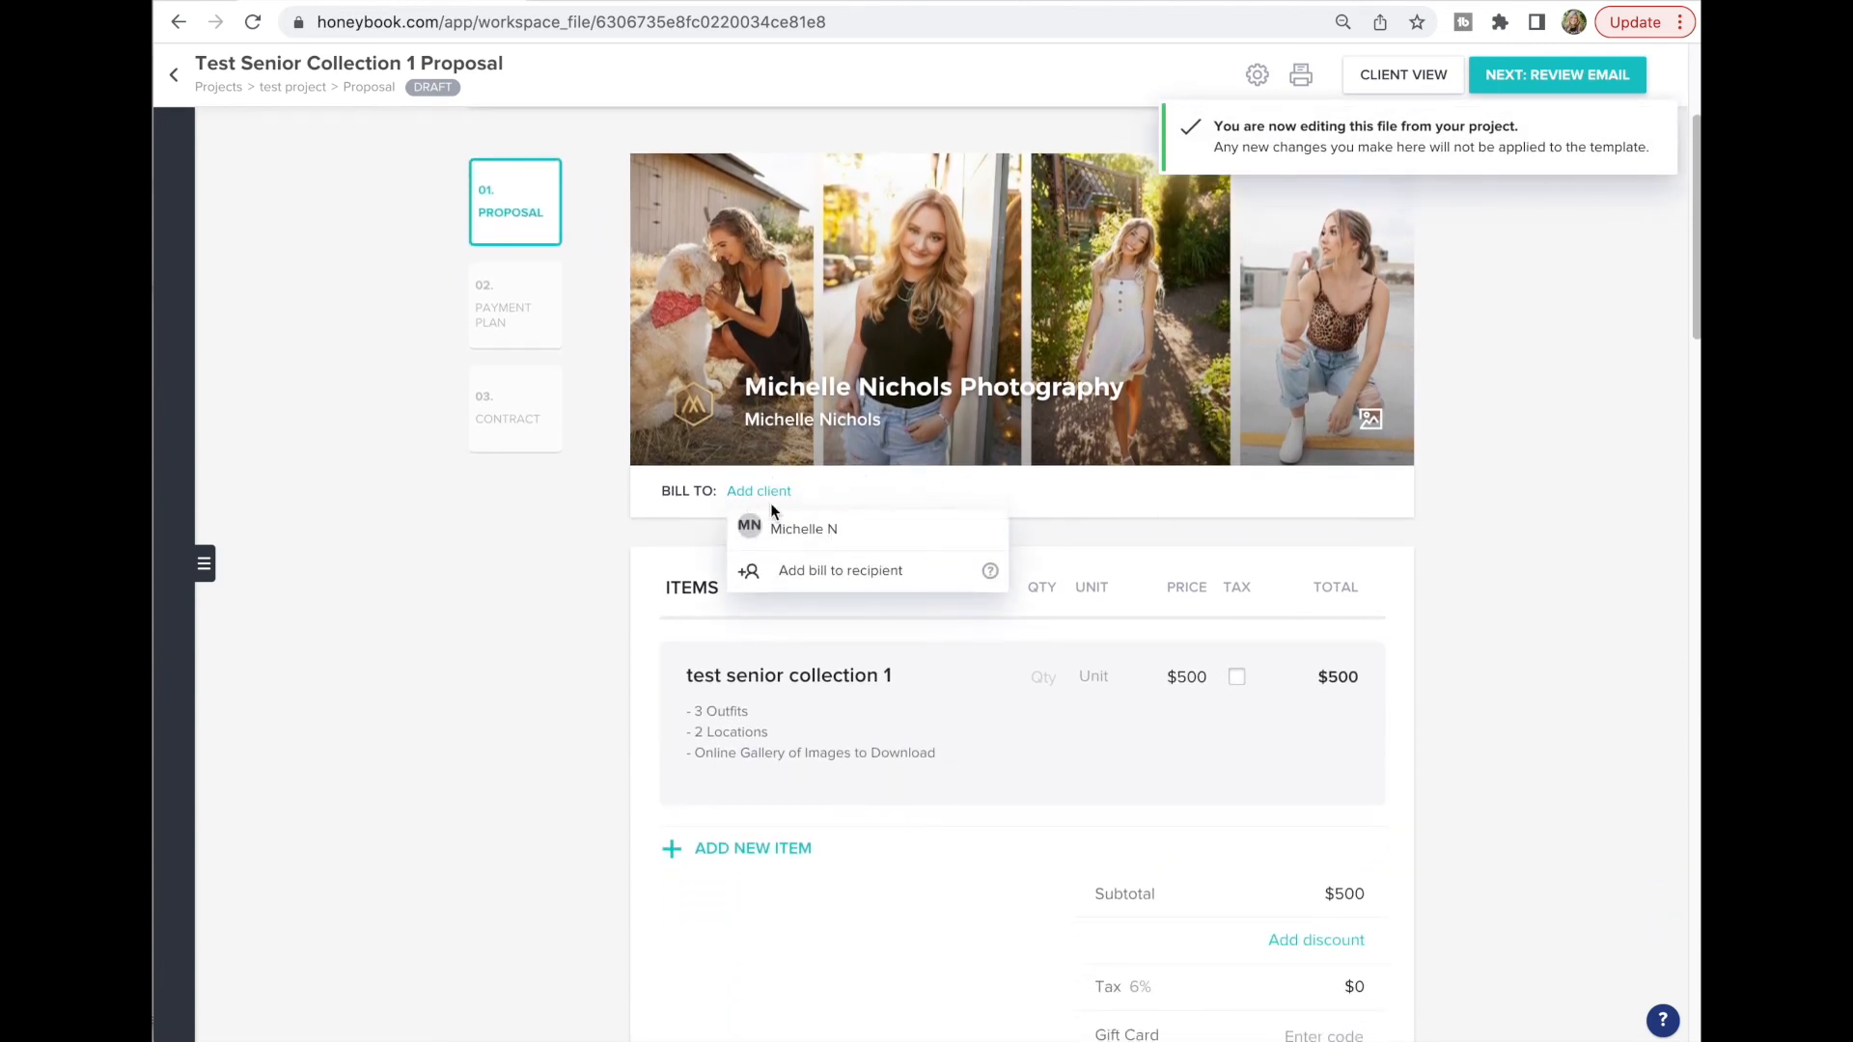
pyautogui.click(803, 529)
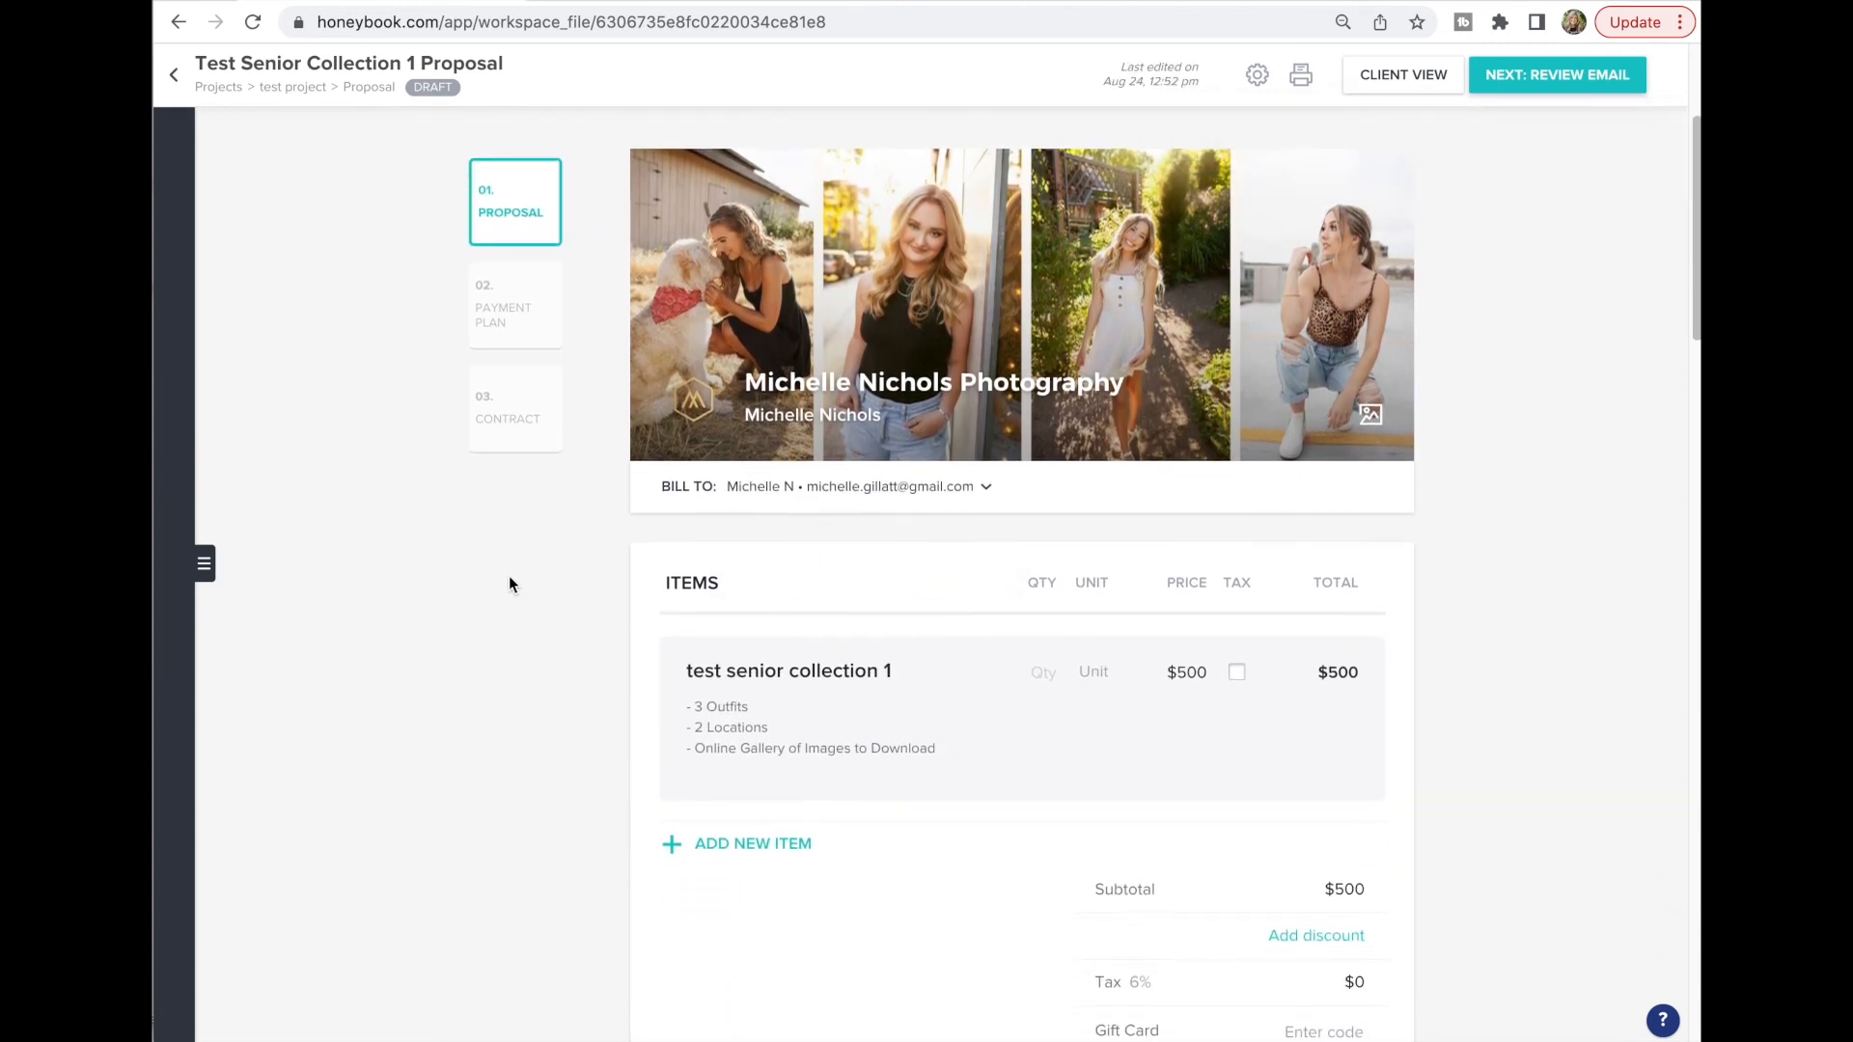
# Review the project proposal's items, payment schedule and contract fields
pyautogui.scroll(-1, 480, 585)
pyautogui.scroll(-3, 753, 629)
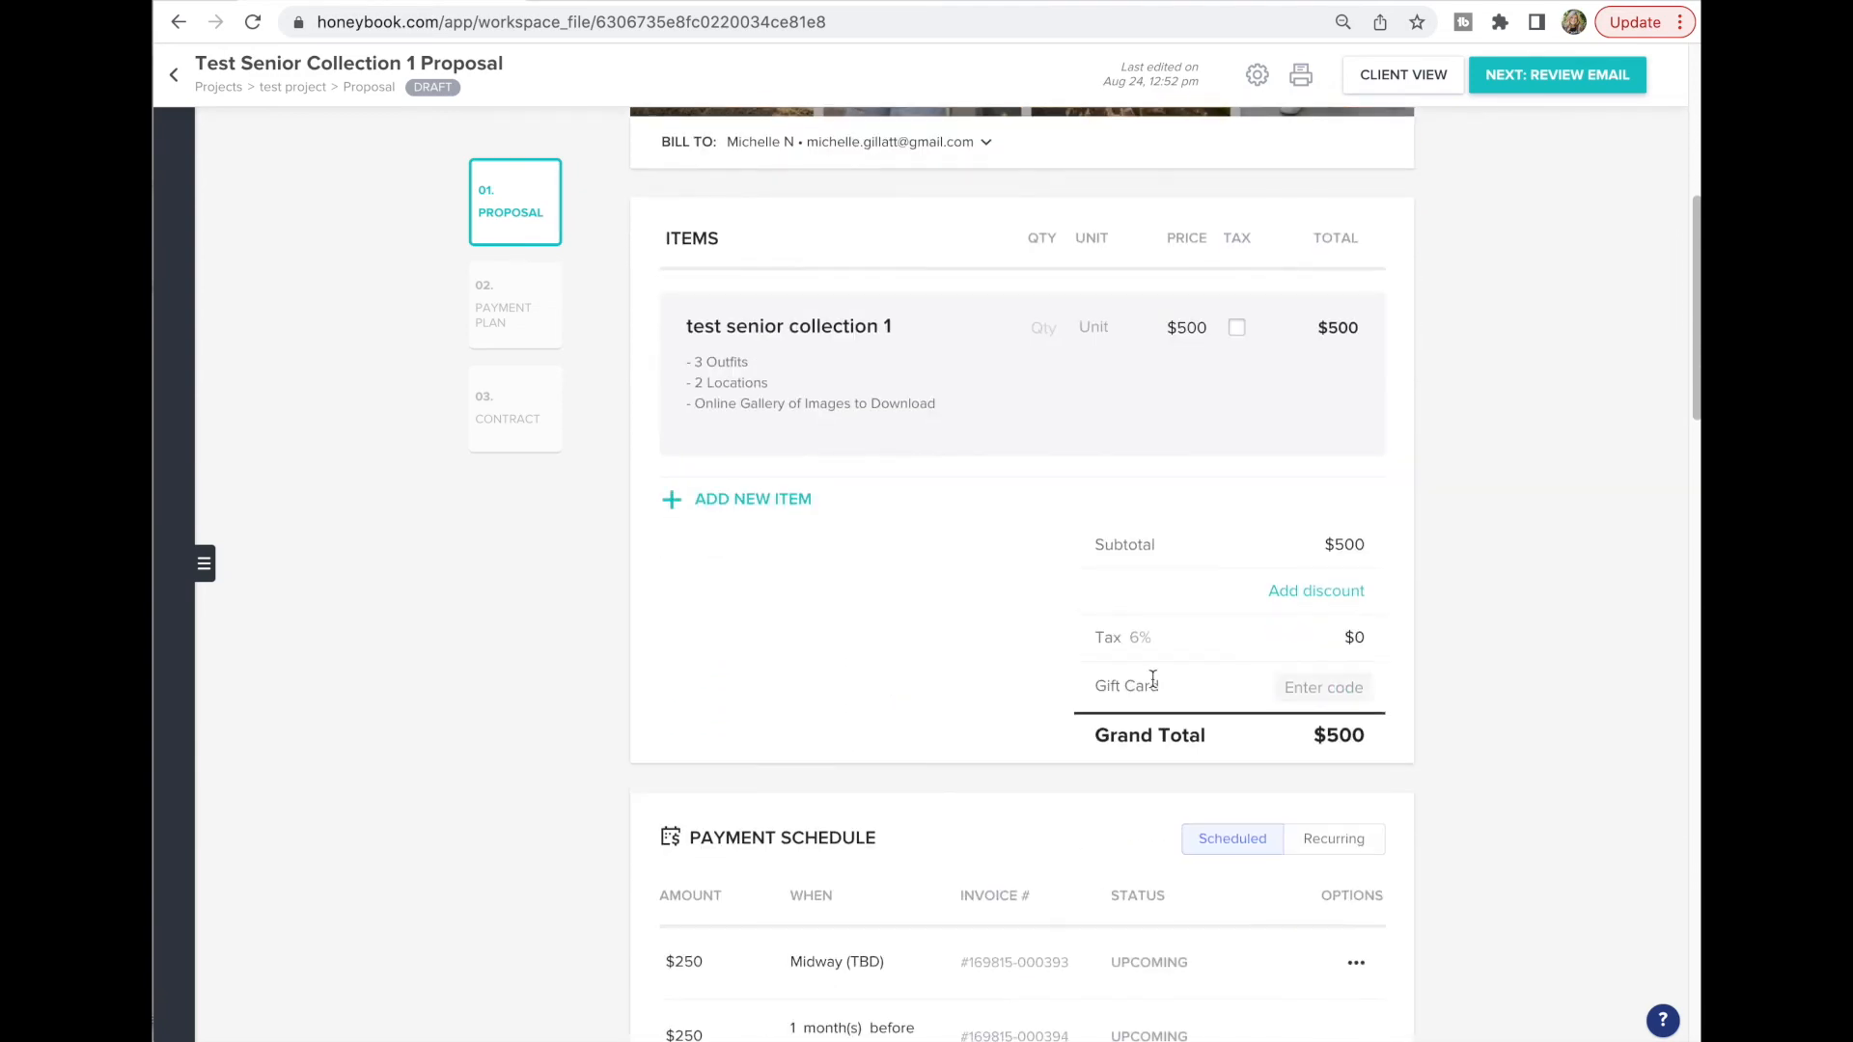
pyautogui.scroll(-4, 956, 544)
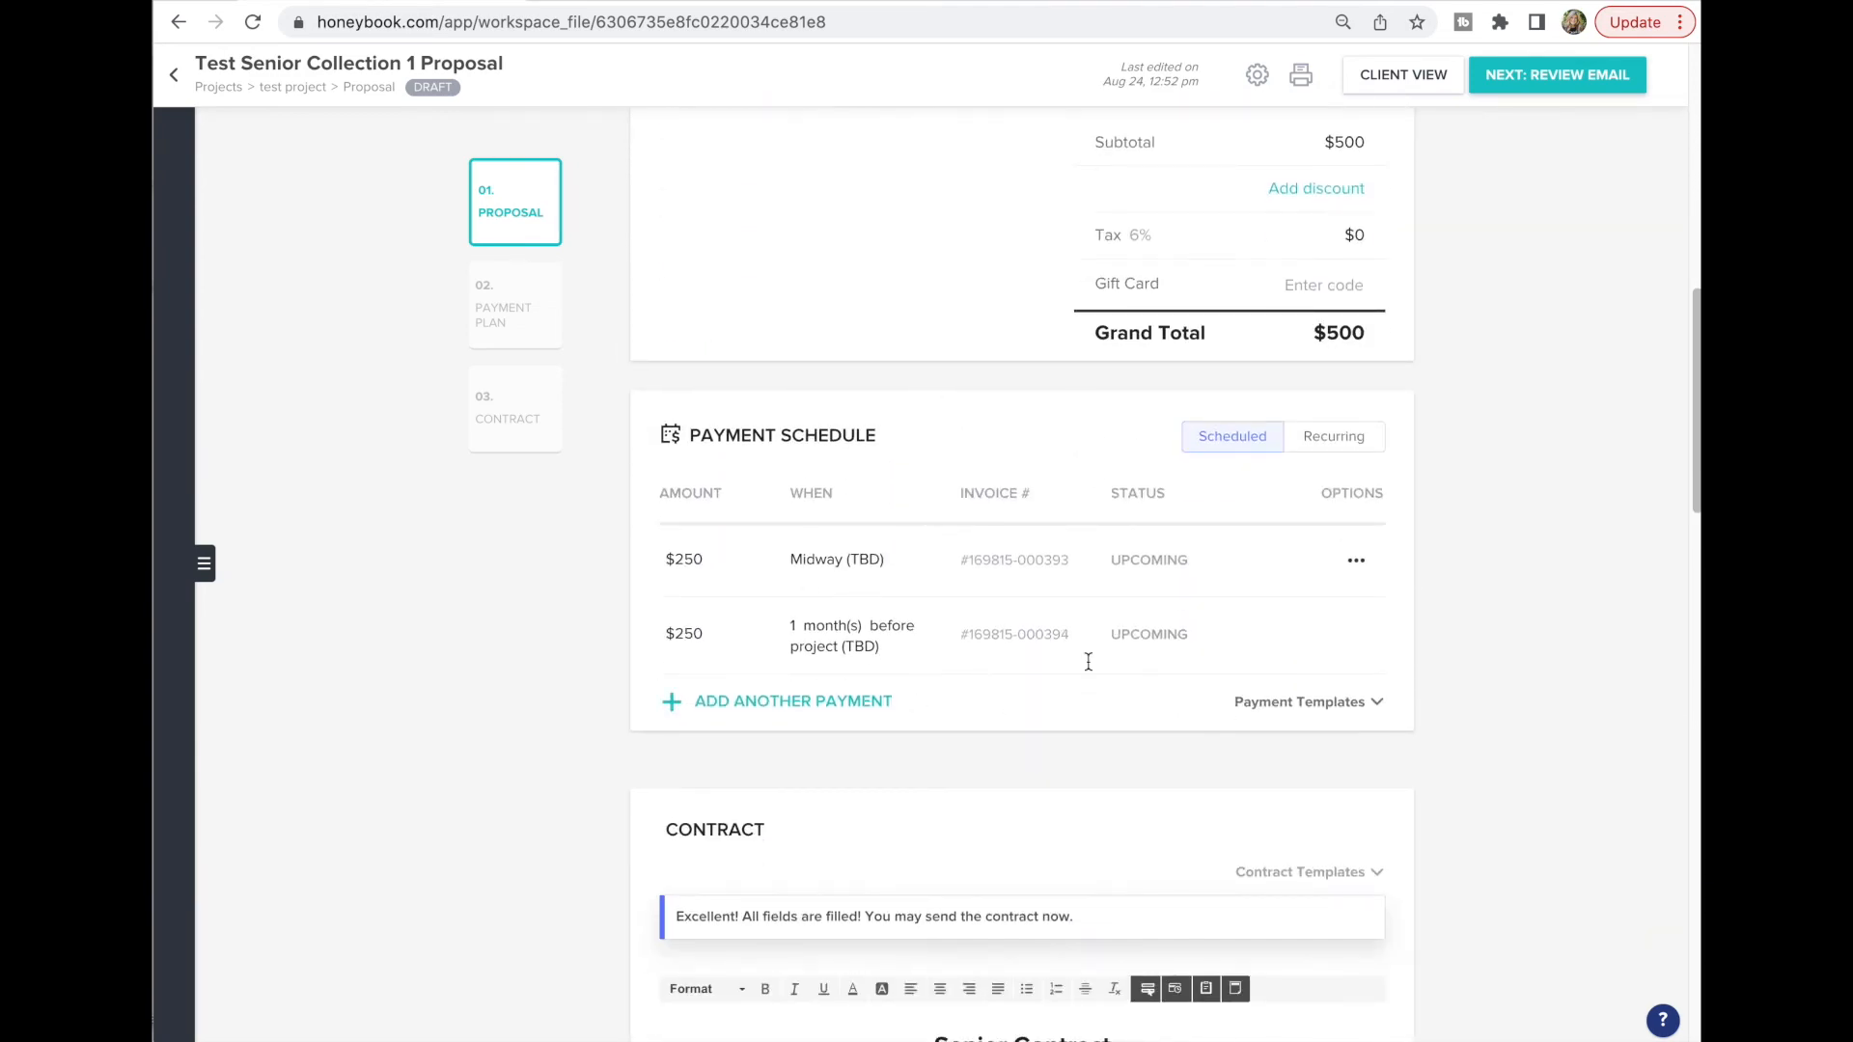
pyautogui.scroll(-6, 1003, 548)
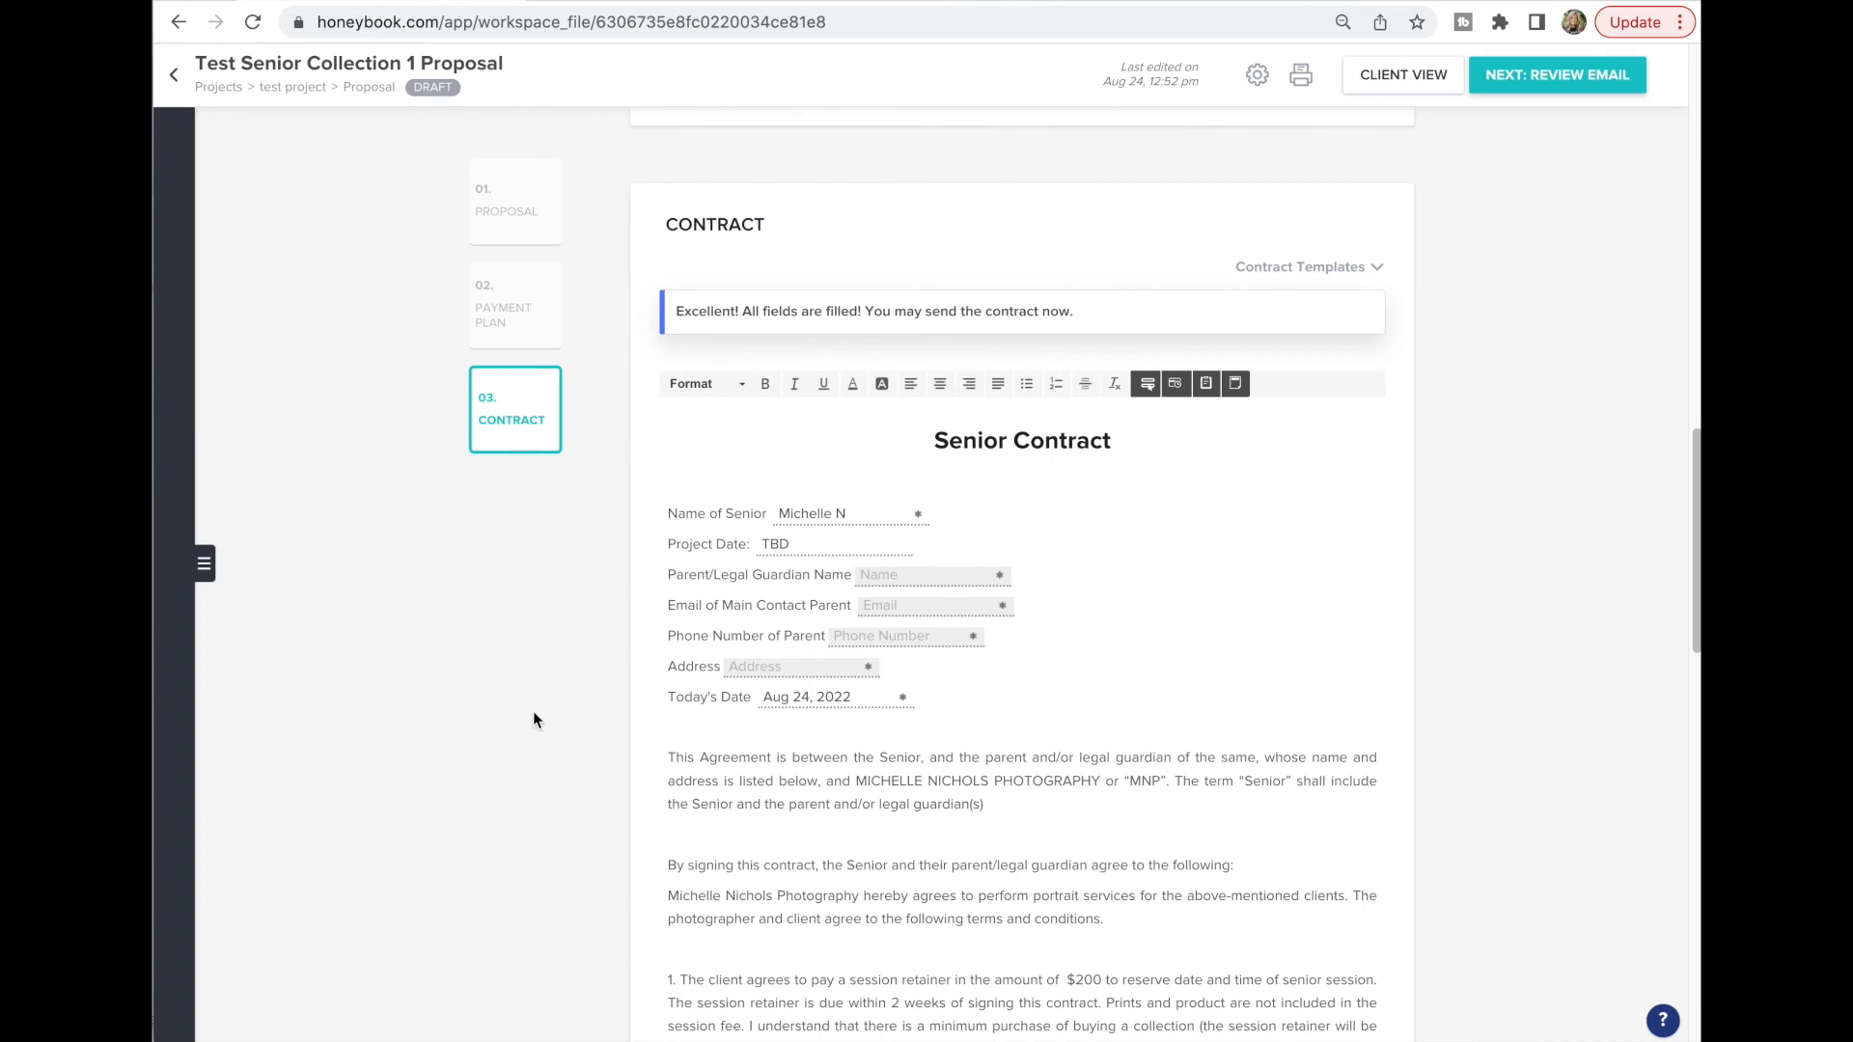
pyautogui.scroll(1, 530, 738)
pyautogui.scroll(3, 521, 745)
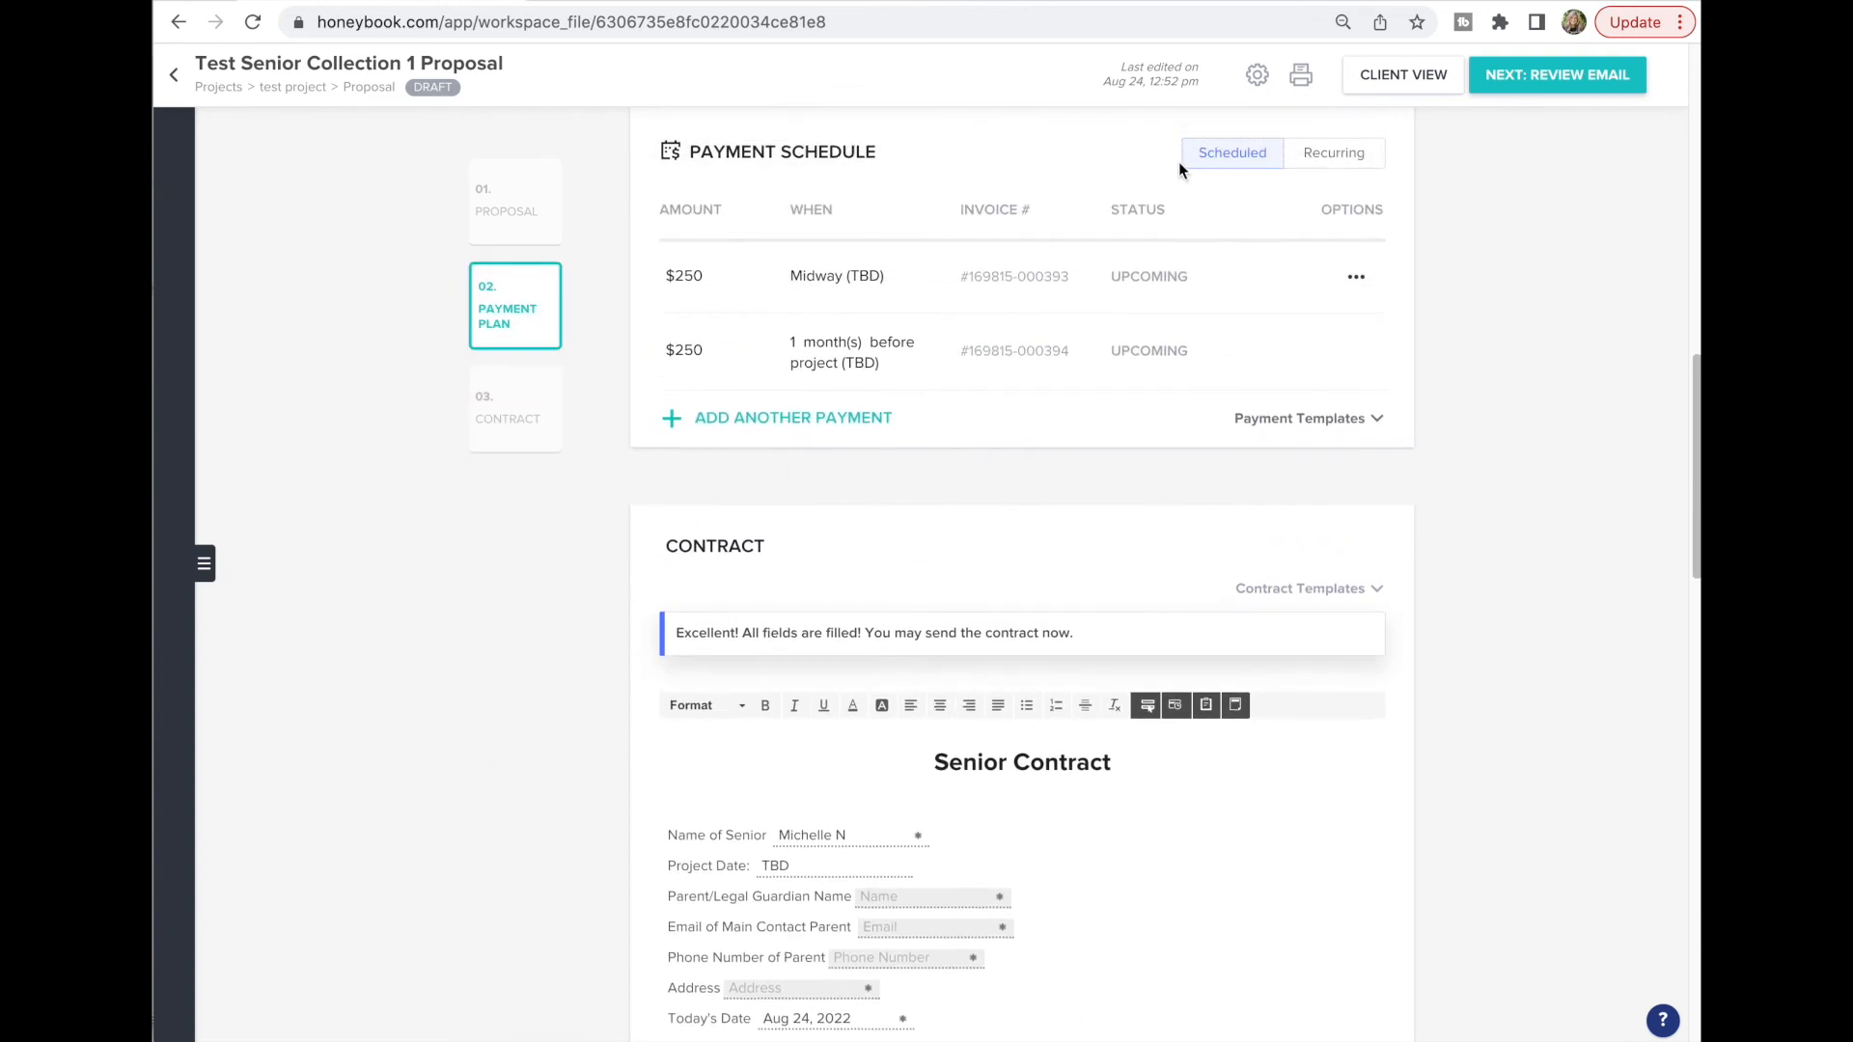
# Preview the proposal as the client sees it and check its header, package item and payment schedule
pyautogui.click(1404, 77)
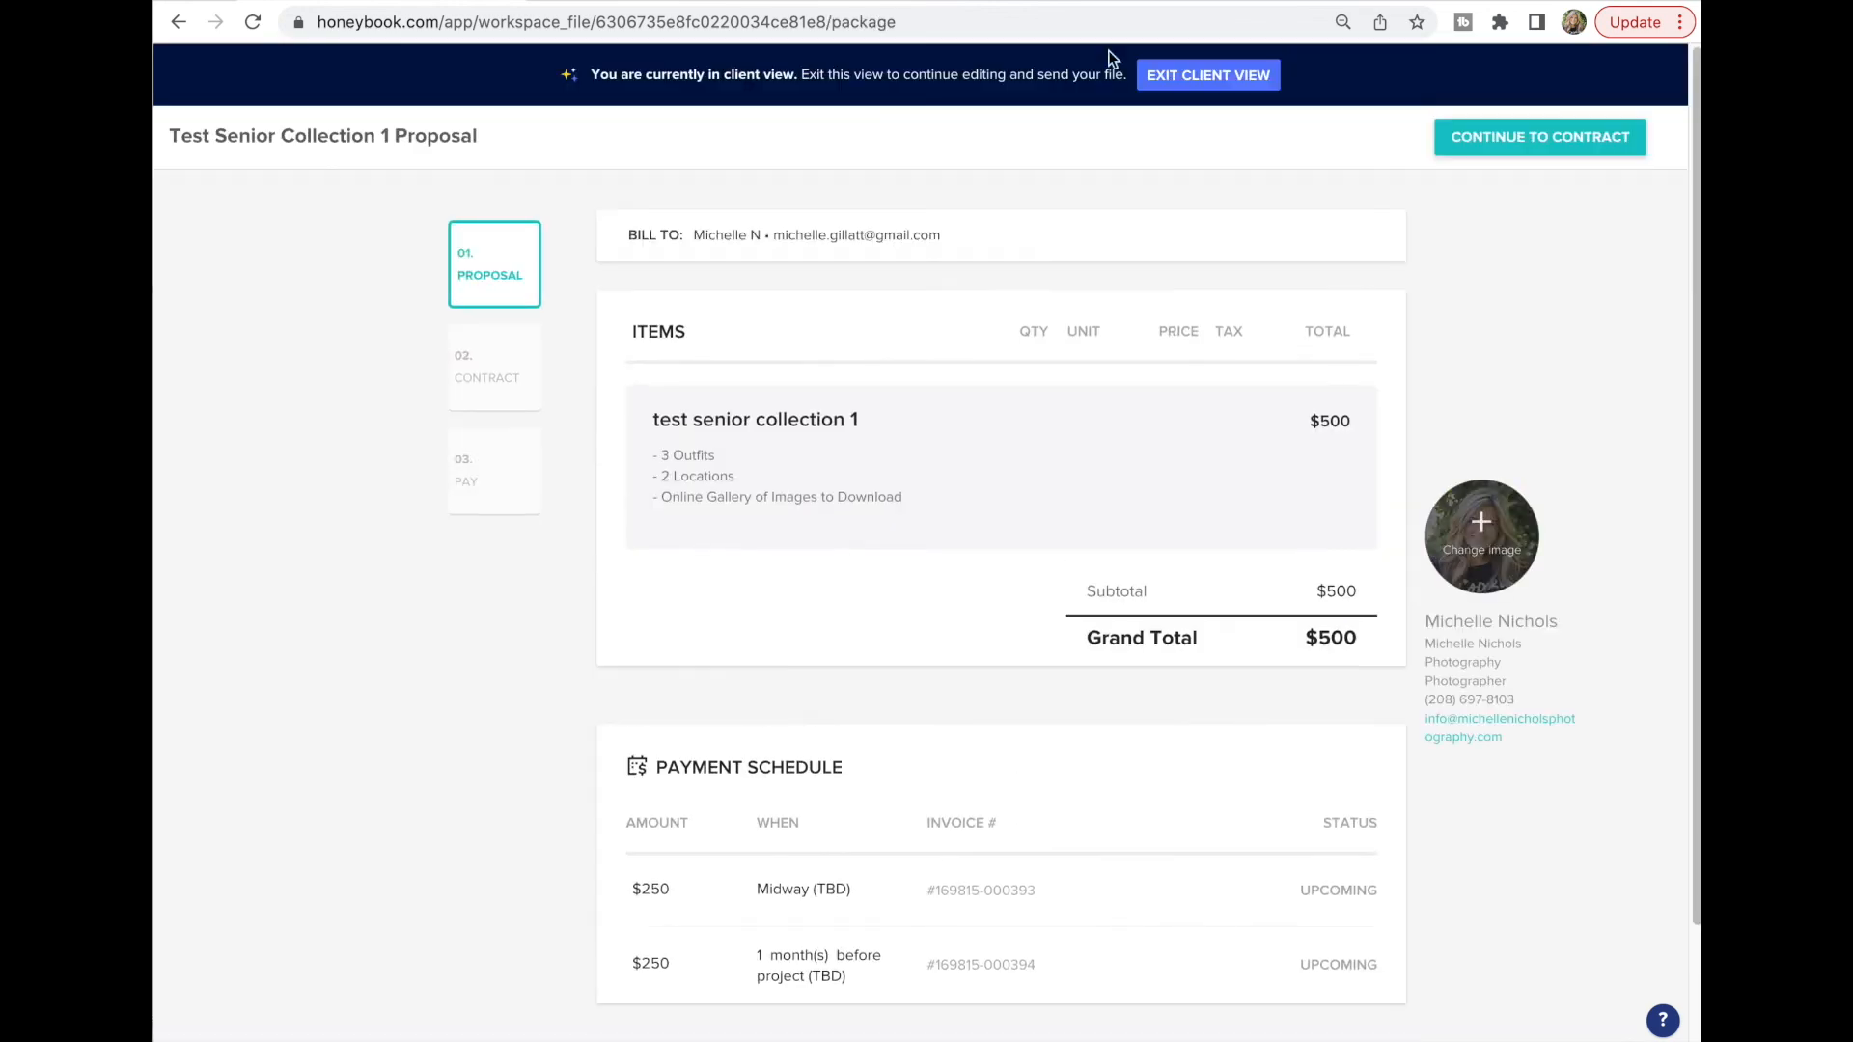
pyautogui.scroll(-4, 596, 542)
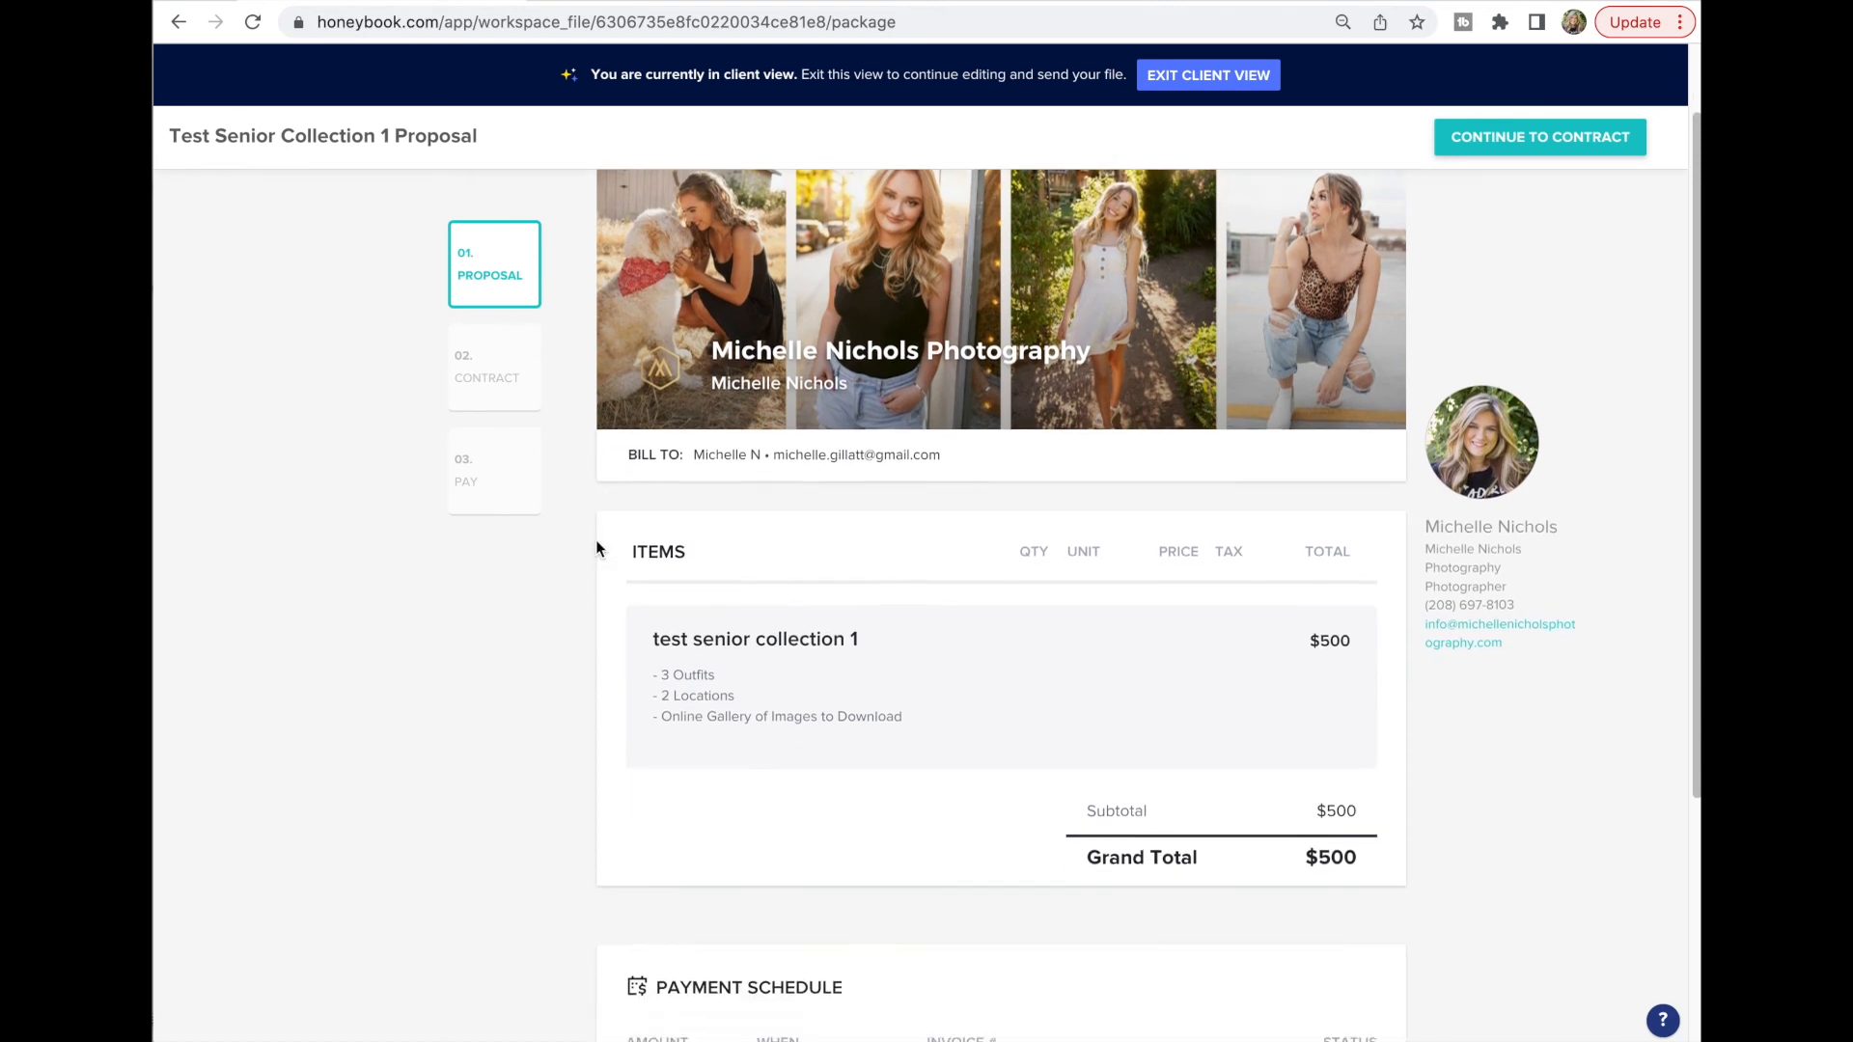
pyautogui.scroll(4, 596, 541)
pyautogui.scroll(-4, 704, 621)
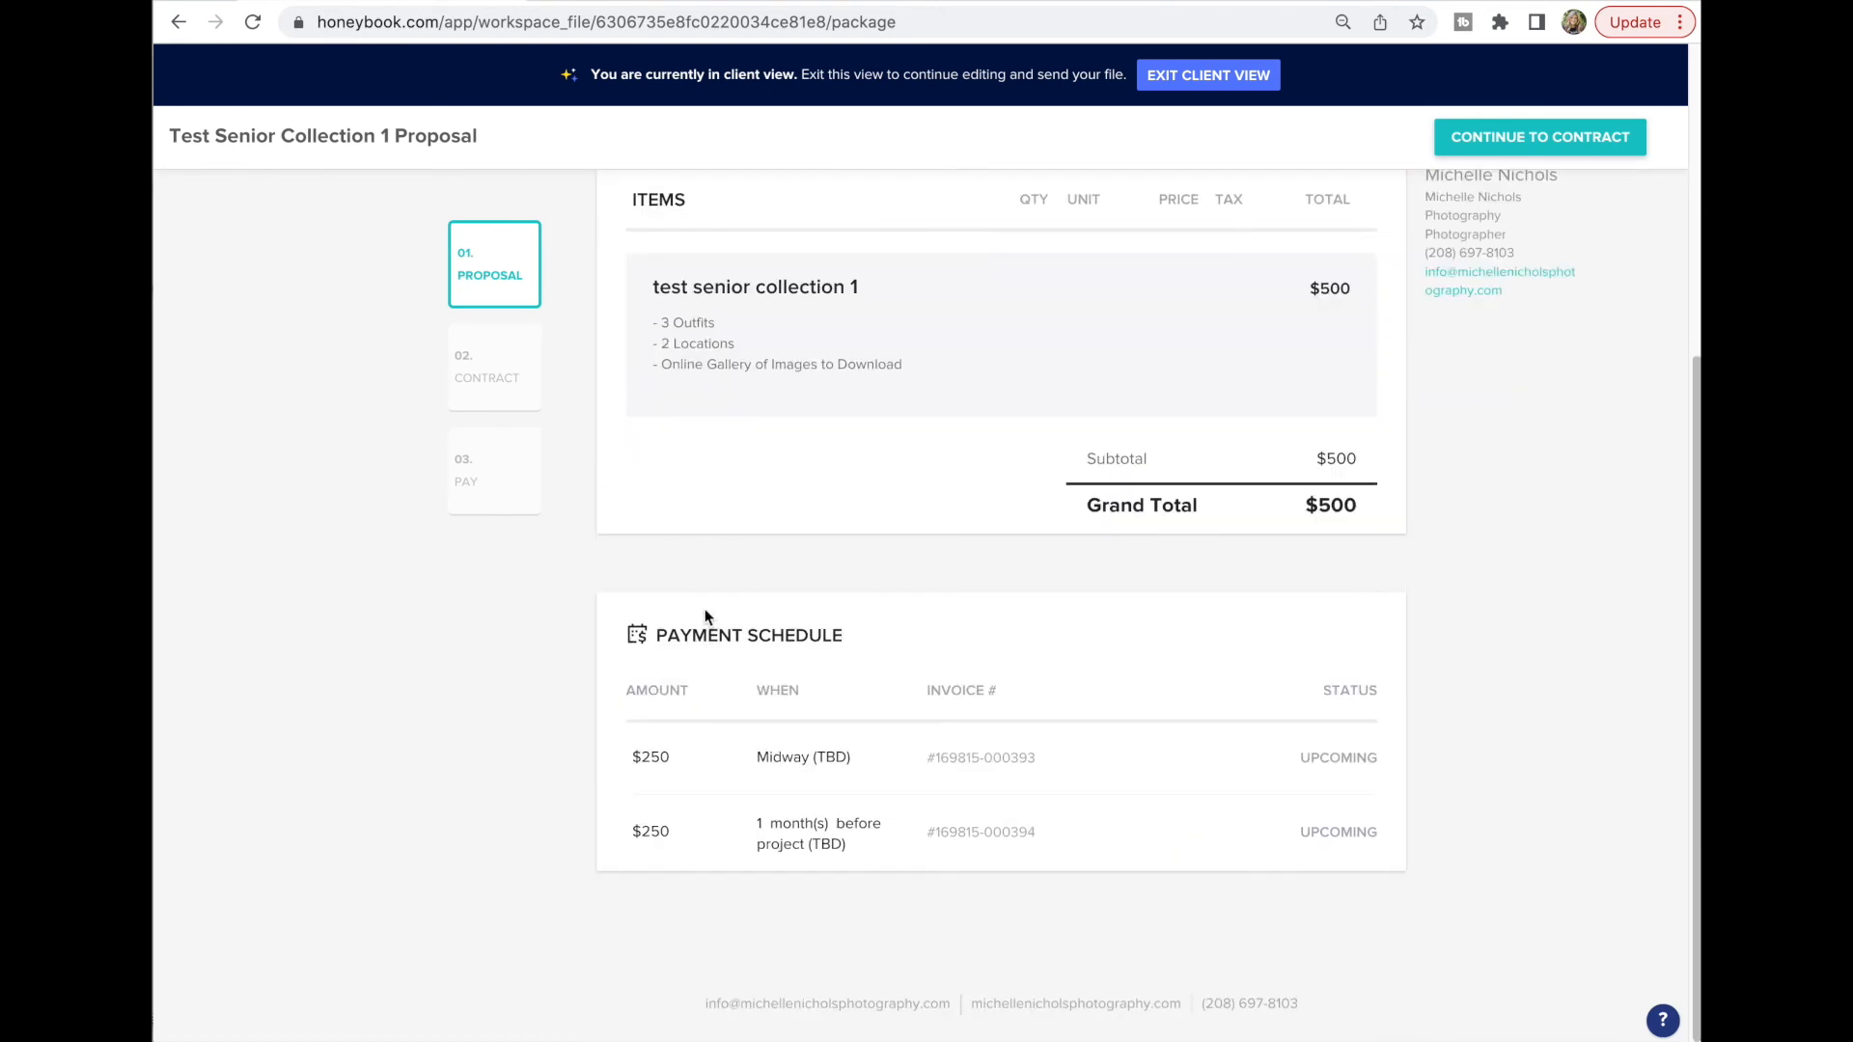
# Examine the contract page in client view, from the fields the client must fill in to the signature lines
pyautogui.click(493, 372)
pyautogui.scroll(-8, 862, 610)
pyautogui.scroll(7, 863, 610)
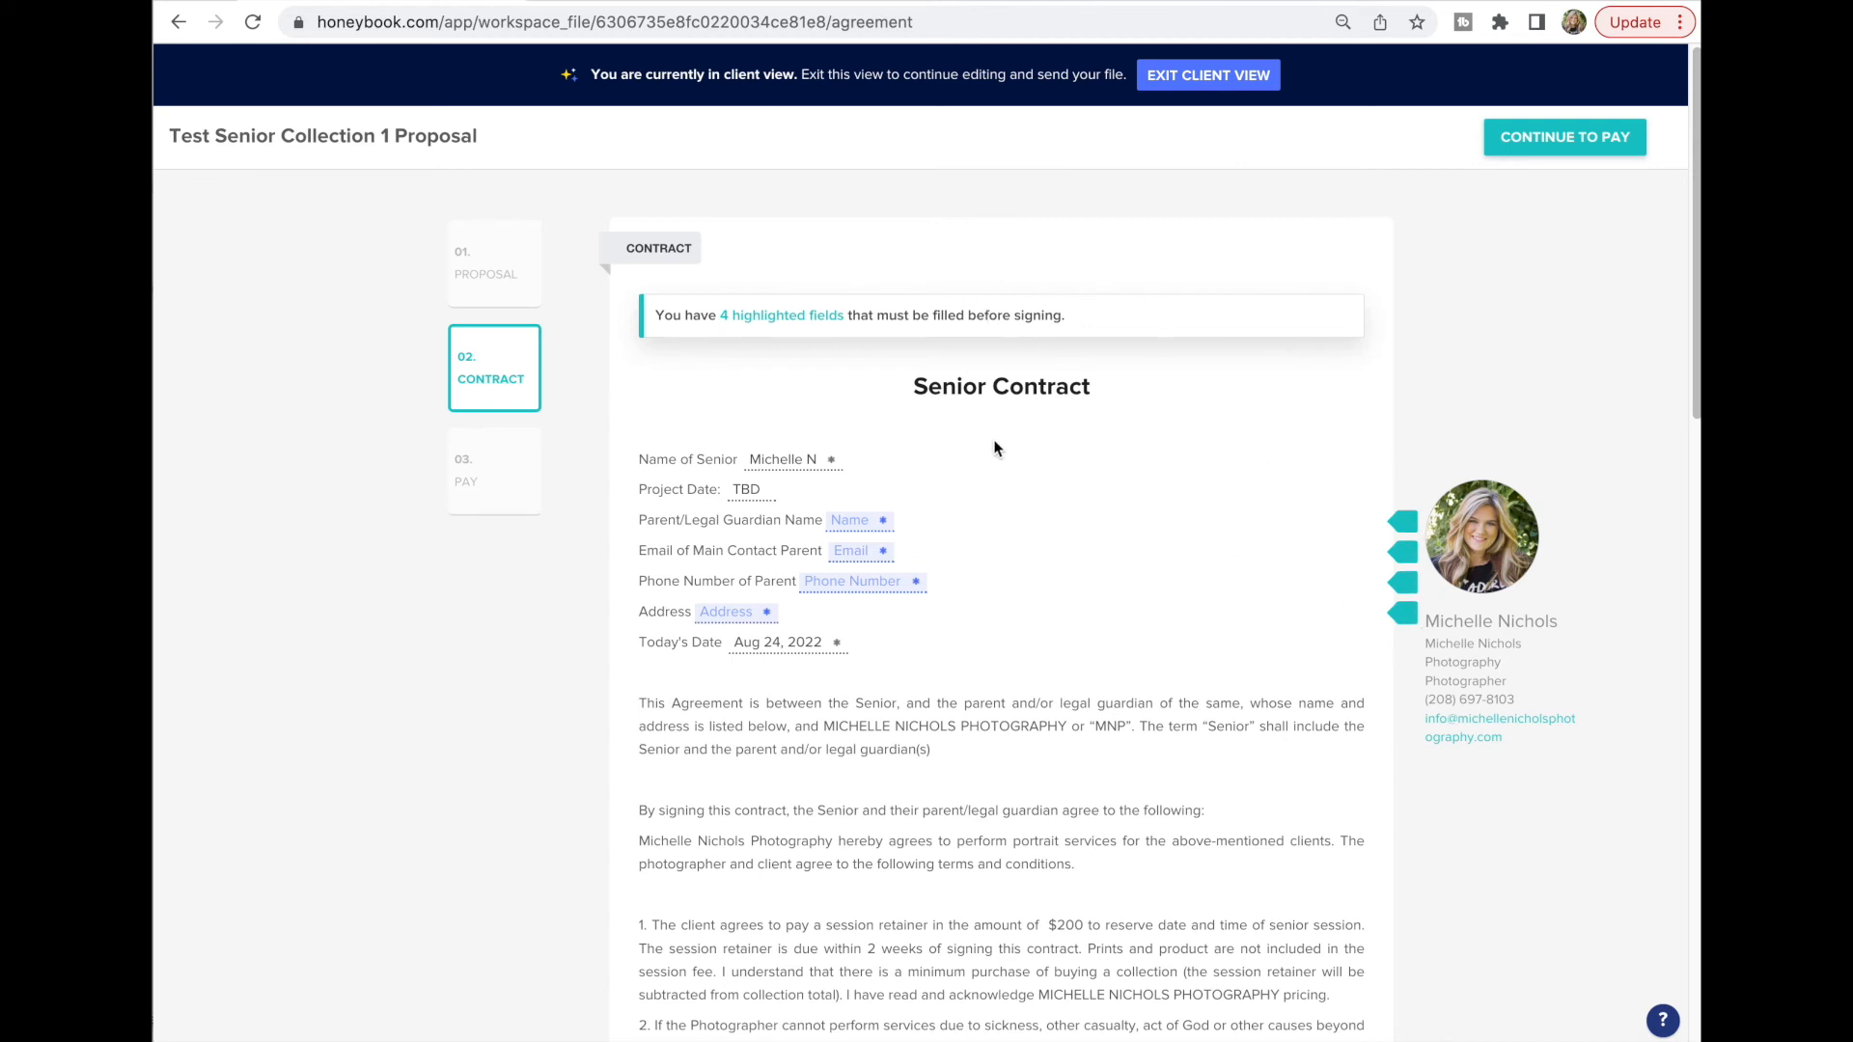
pyautogui.scroll(-20, 1034, 545)
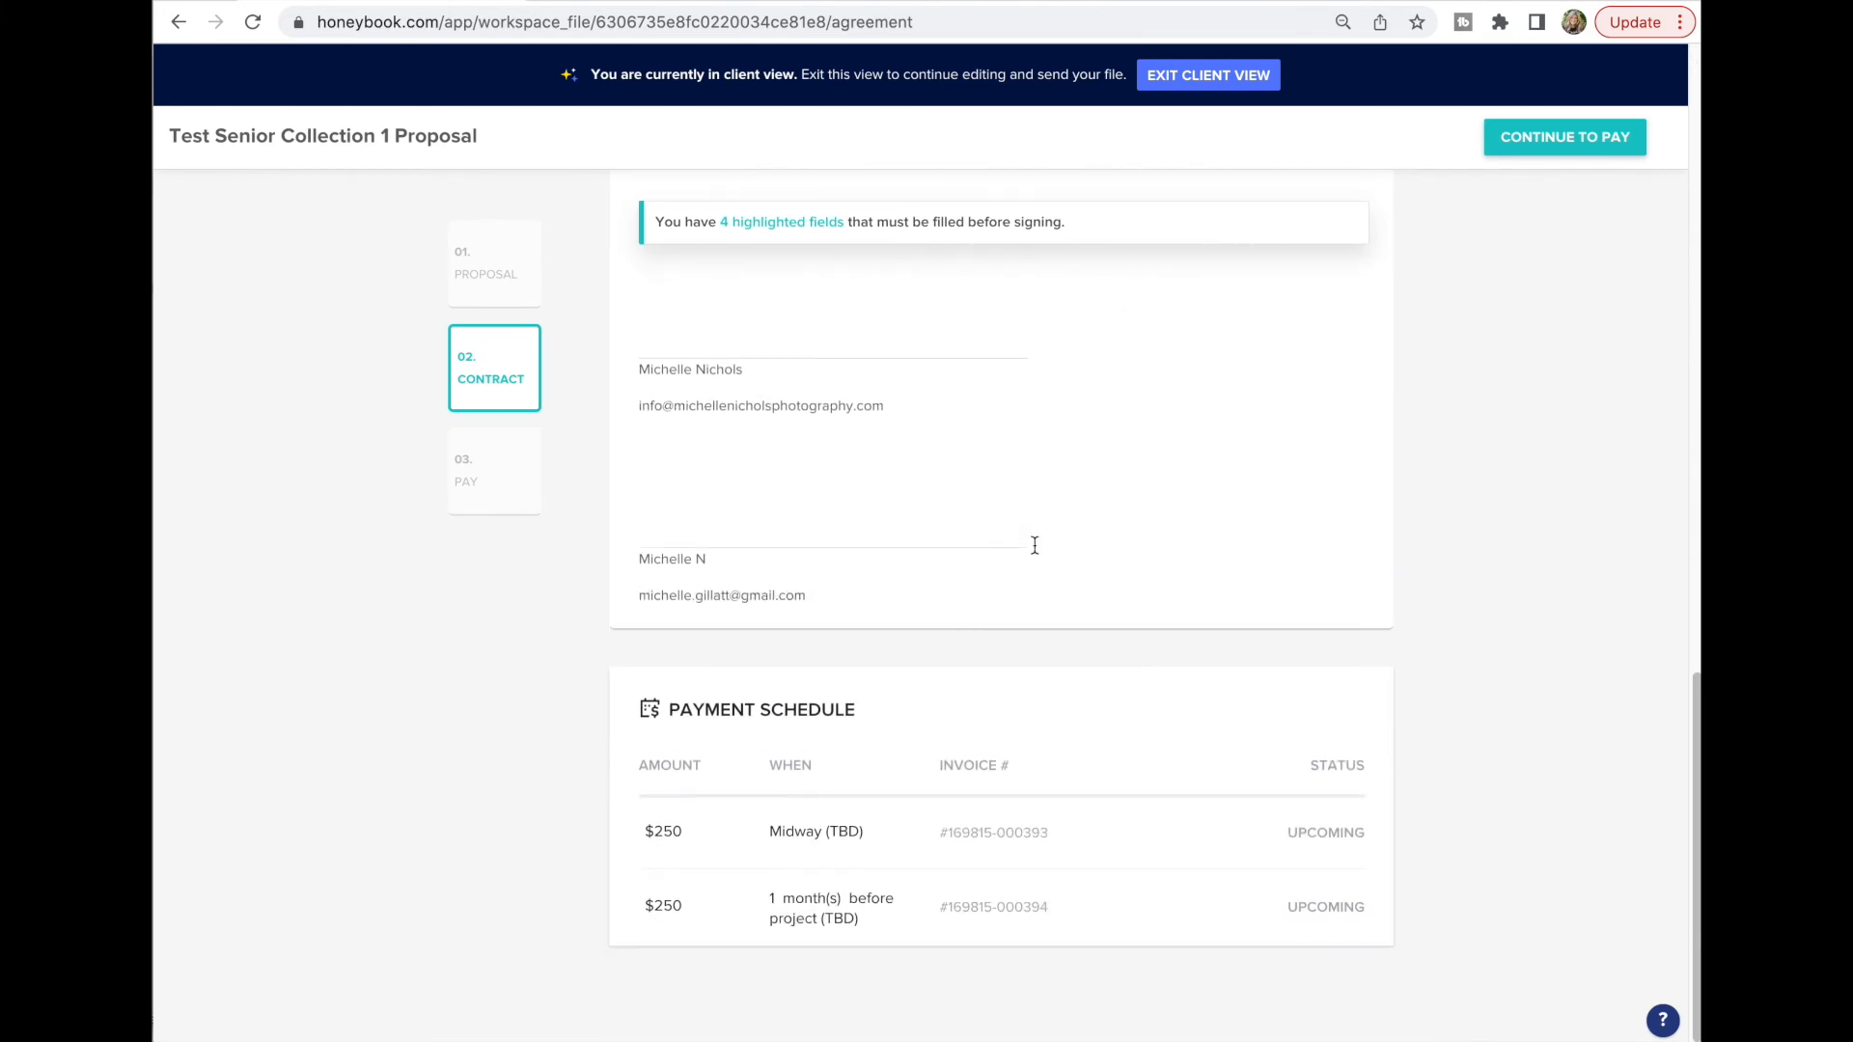
pyautogui.scroll(2, 1033, 545)
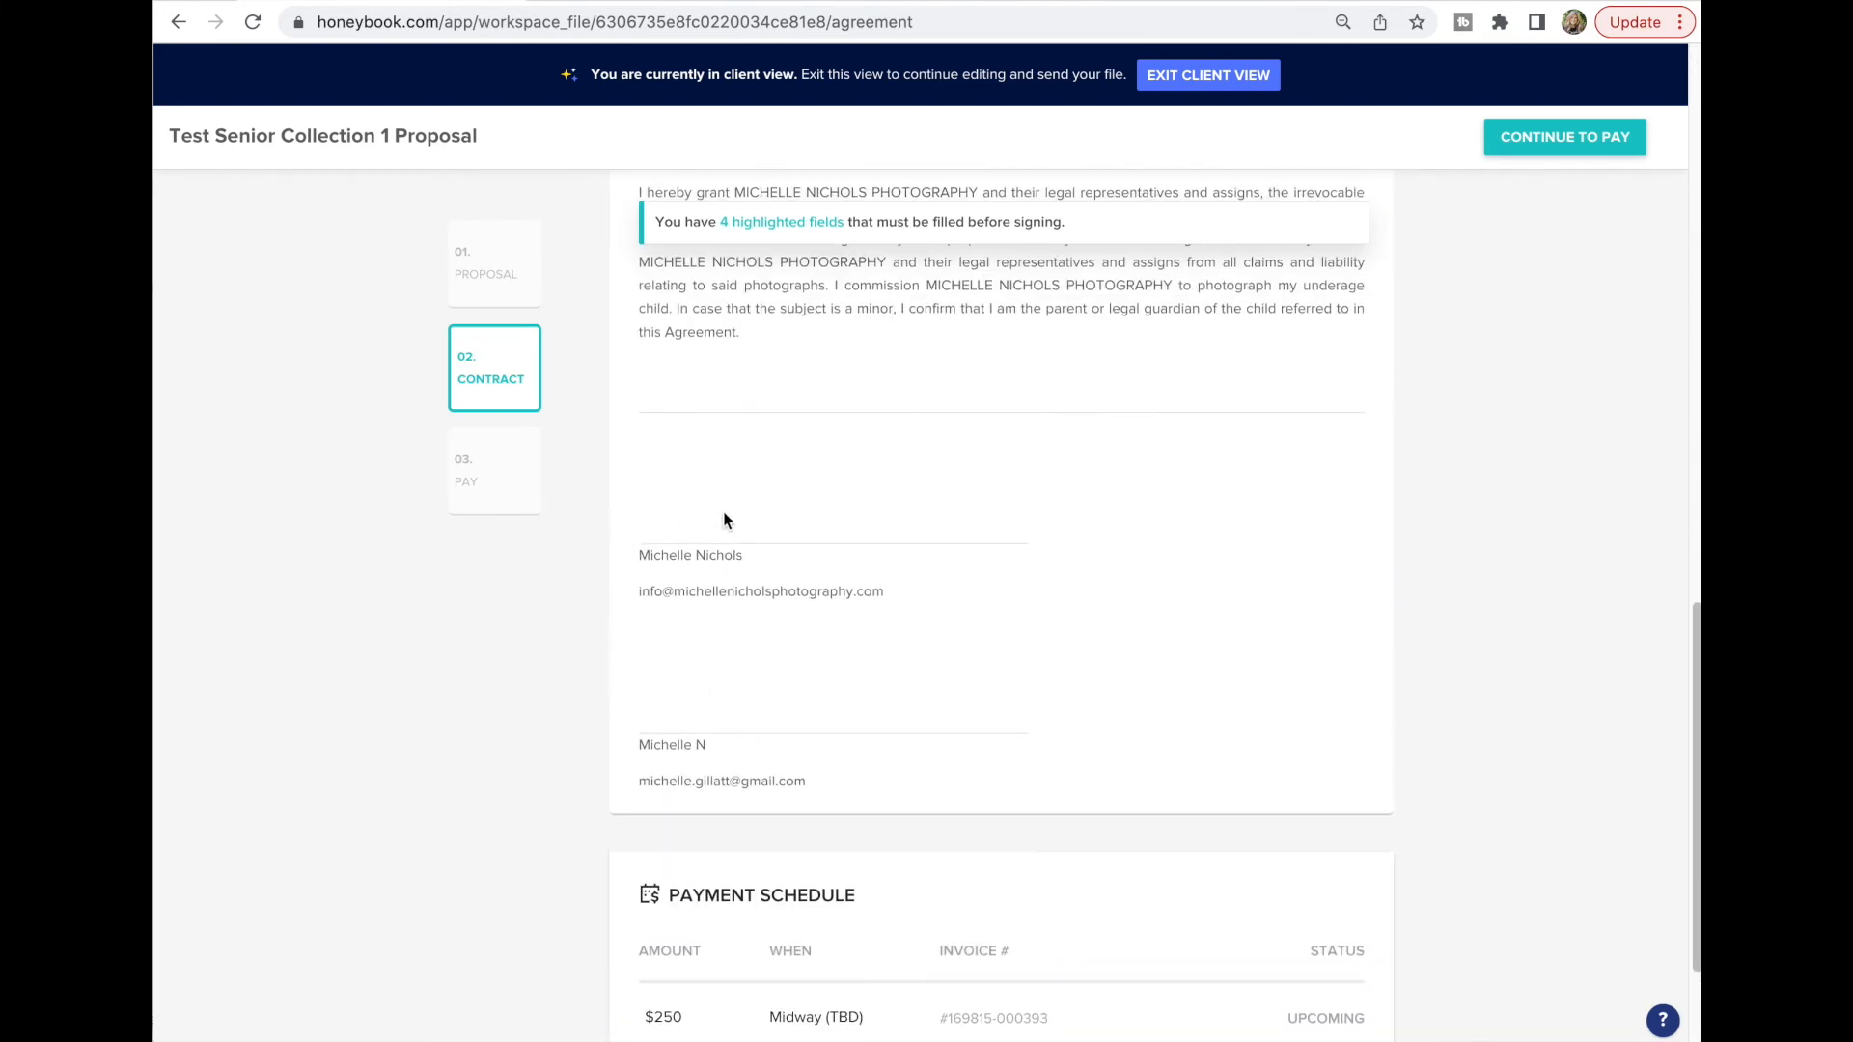
pyautogui.scroll(-1, 705, 585)
# Check the client's payment page and exit client view
pyautogui.click(467, 484)
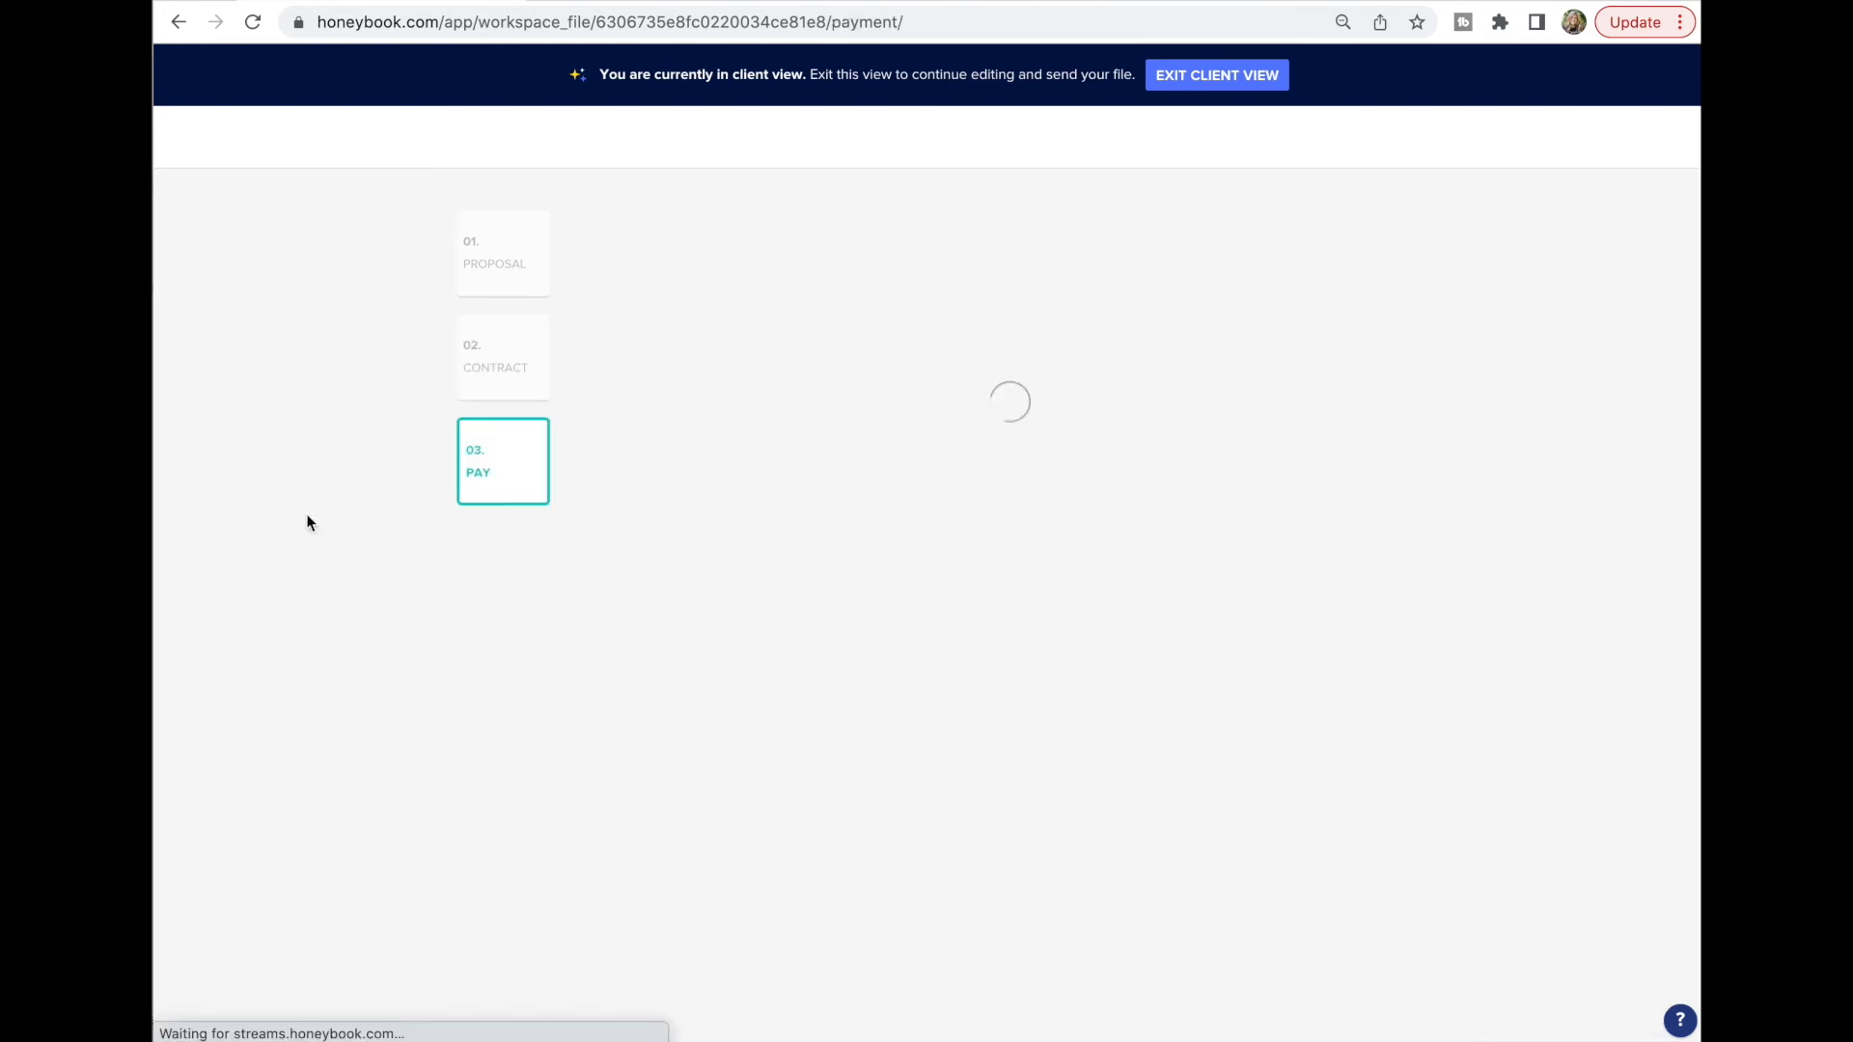
pyautogui.click(502, 263)
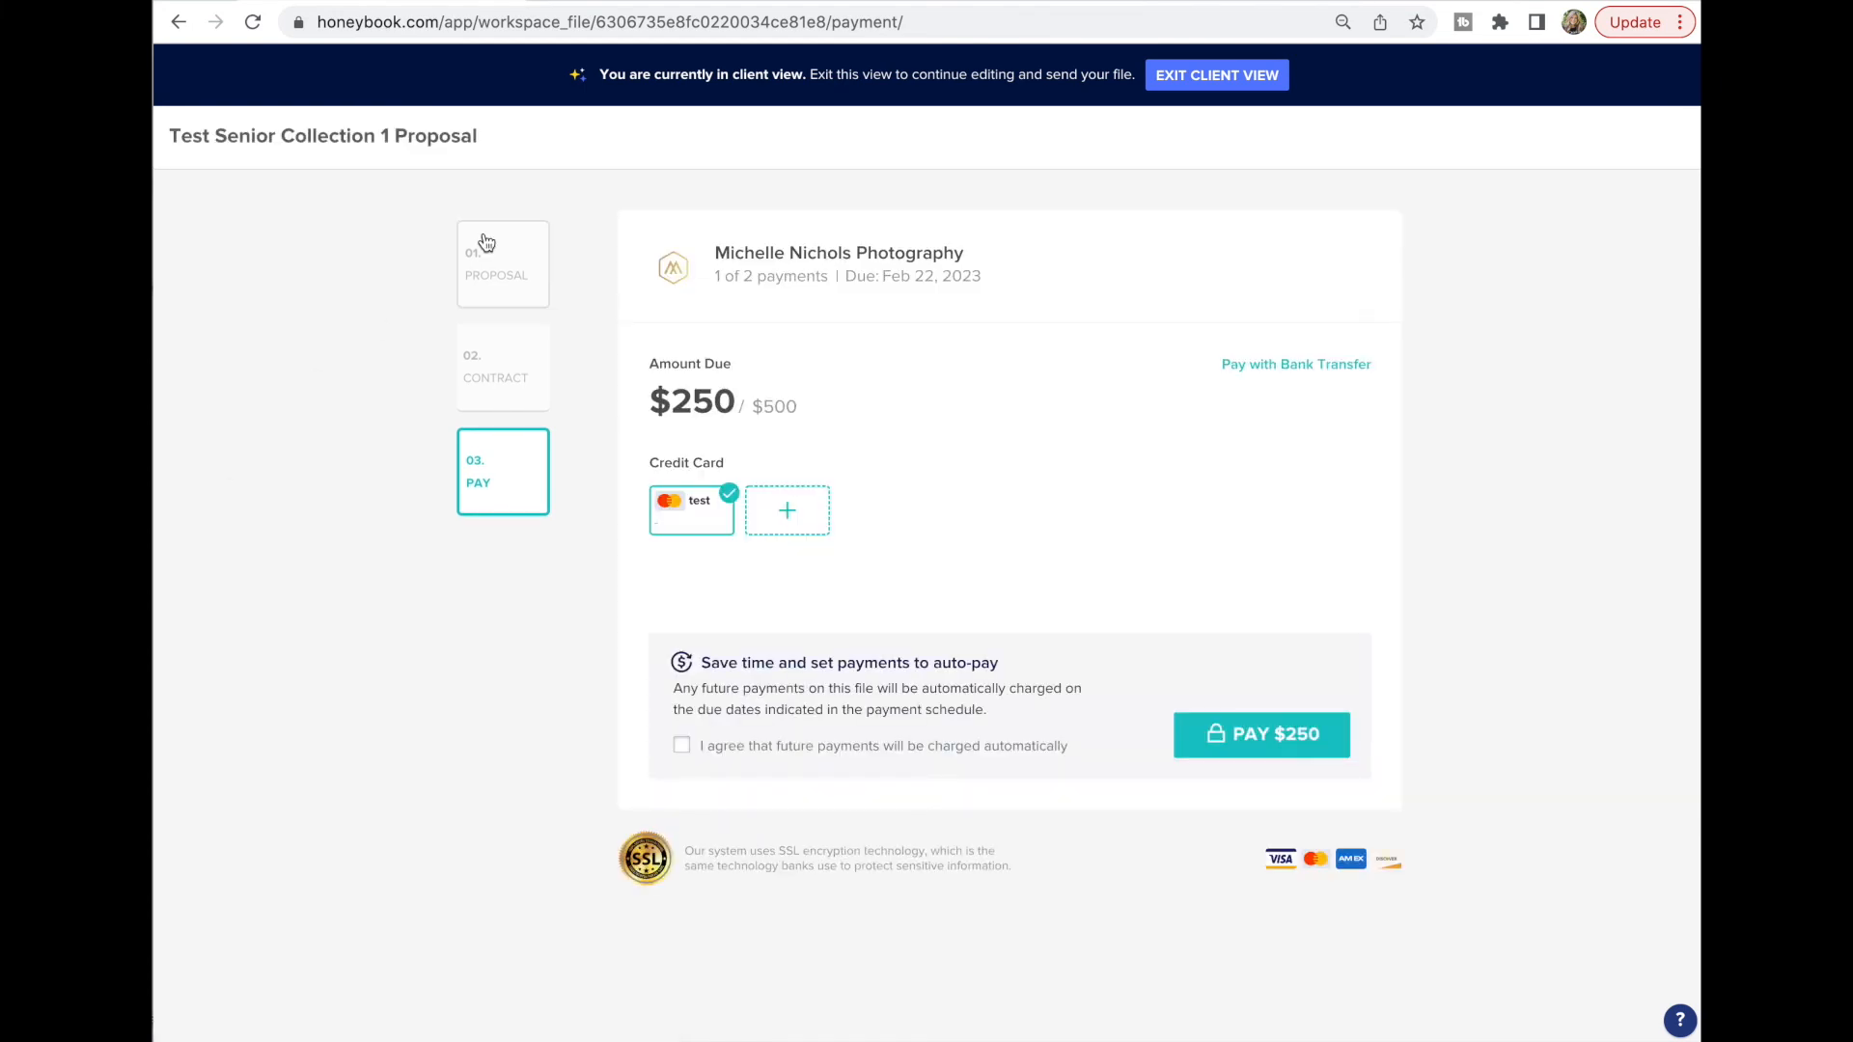
pyautogui.click(1218, 85)
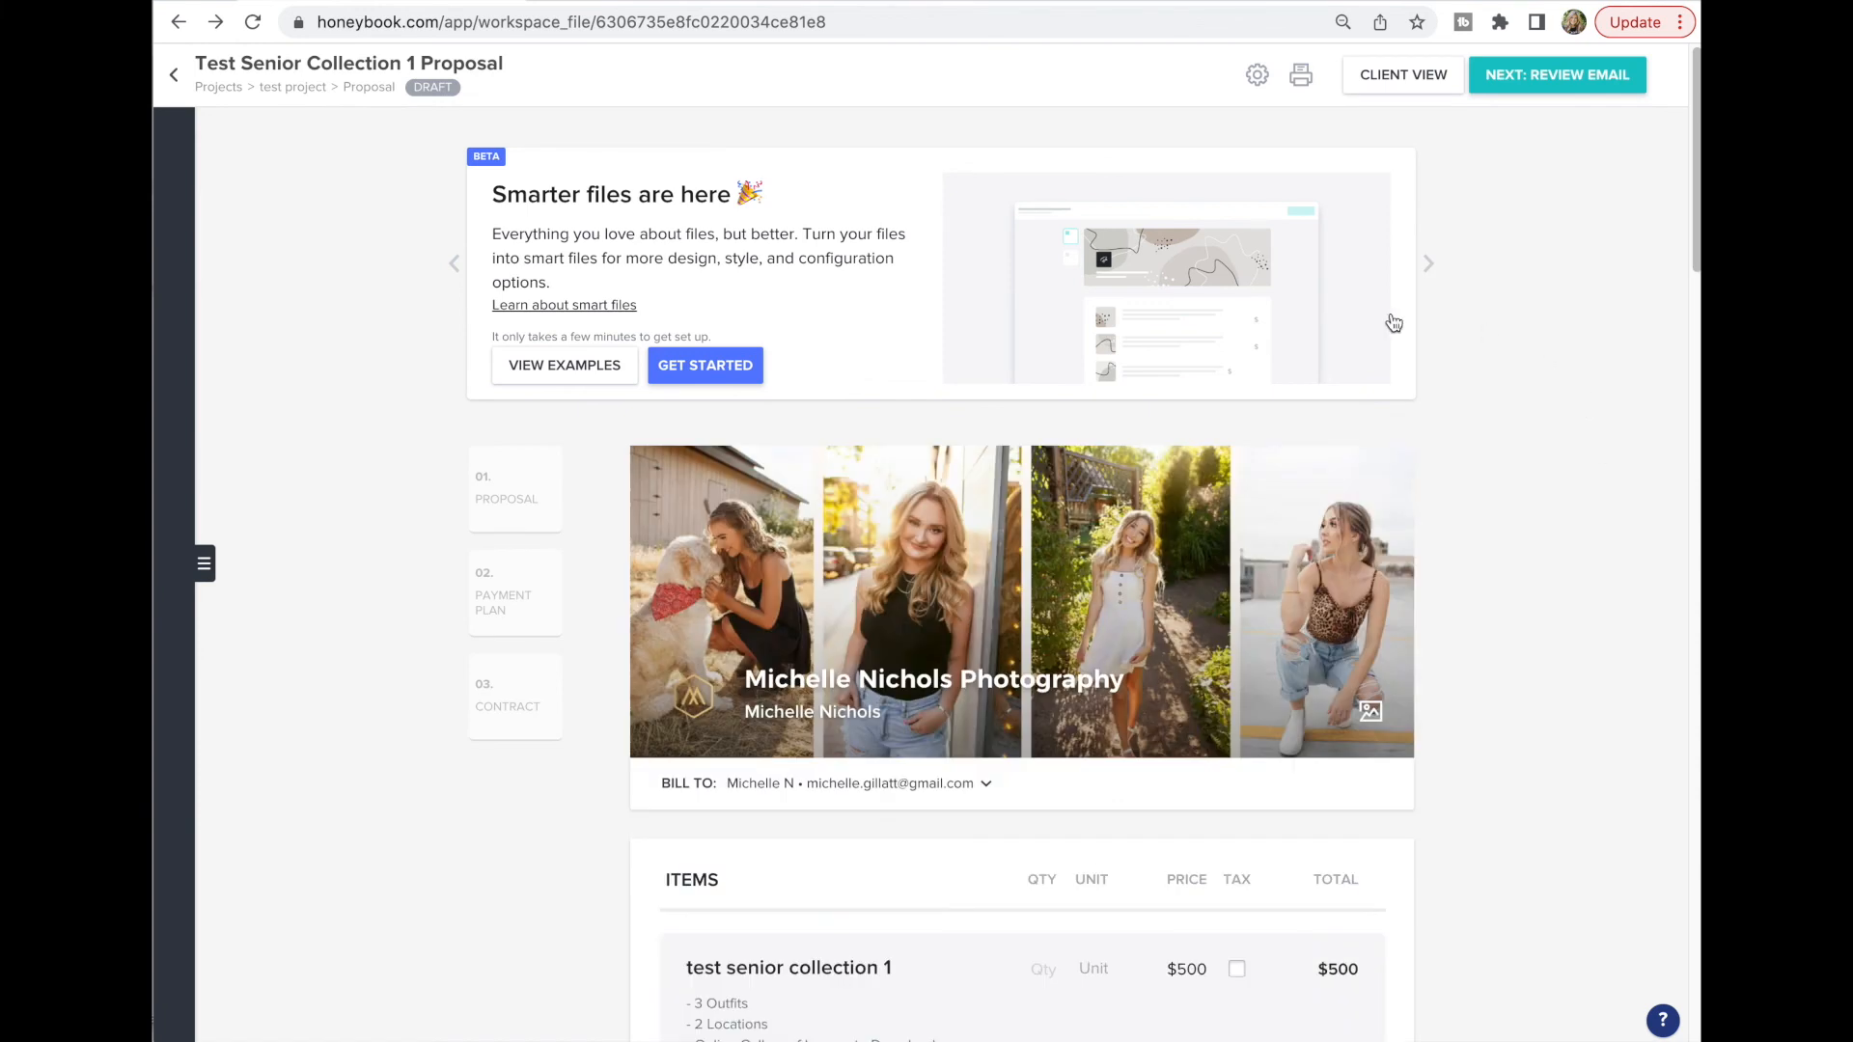
# Apply the saved email template with the subject "Test Email for HB Tutorial" and send the proposal to the client
pyautogui.click(1583, 85)
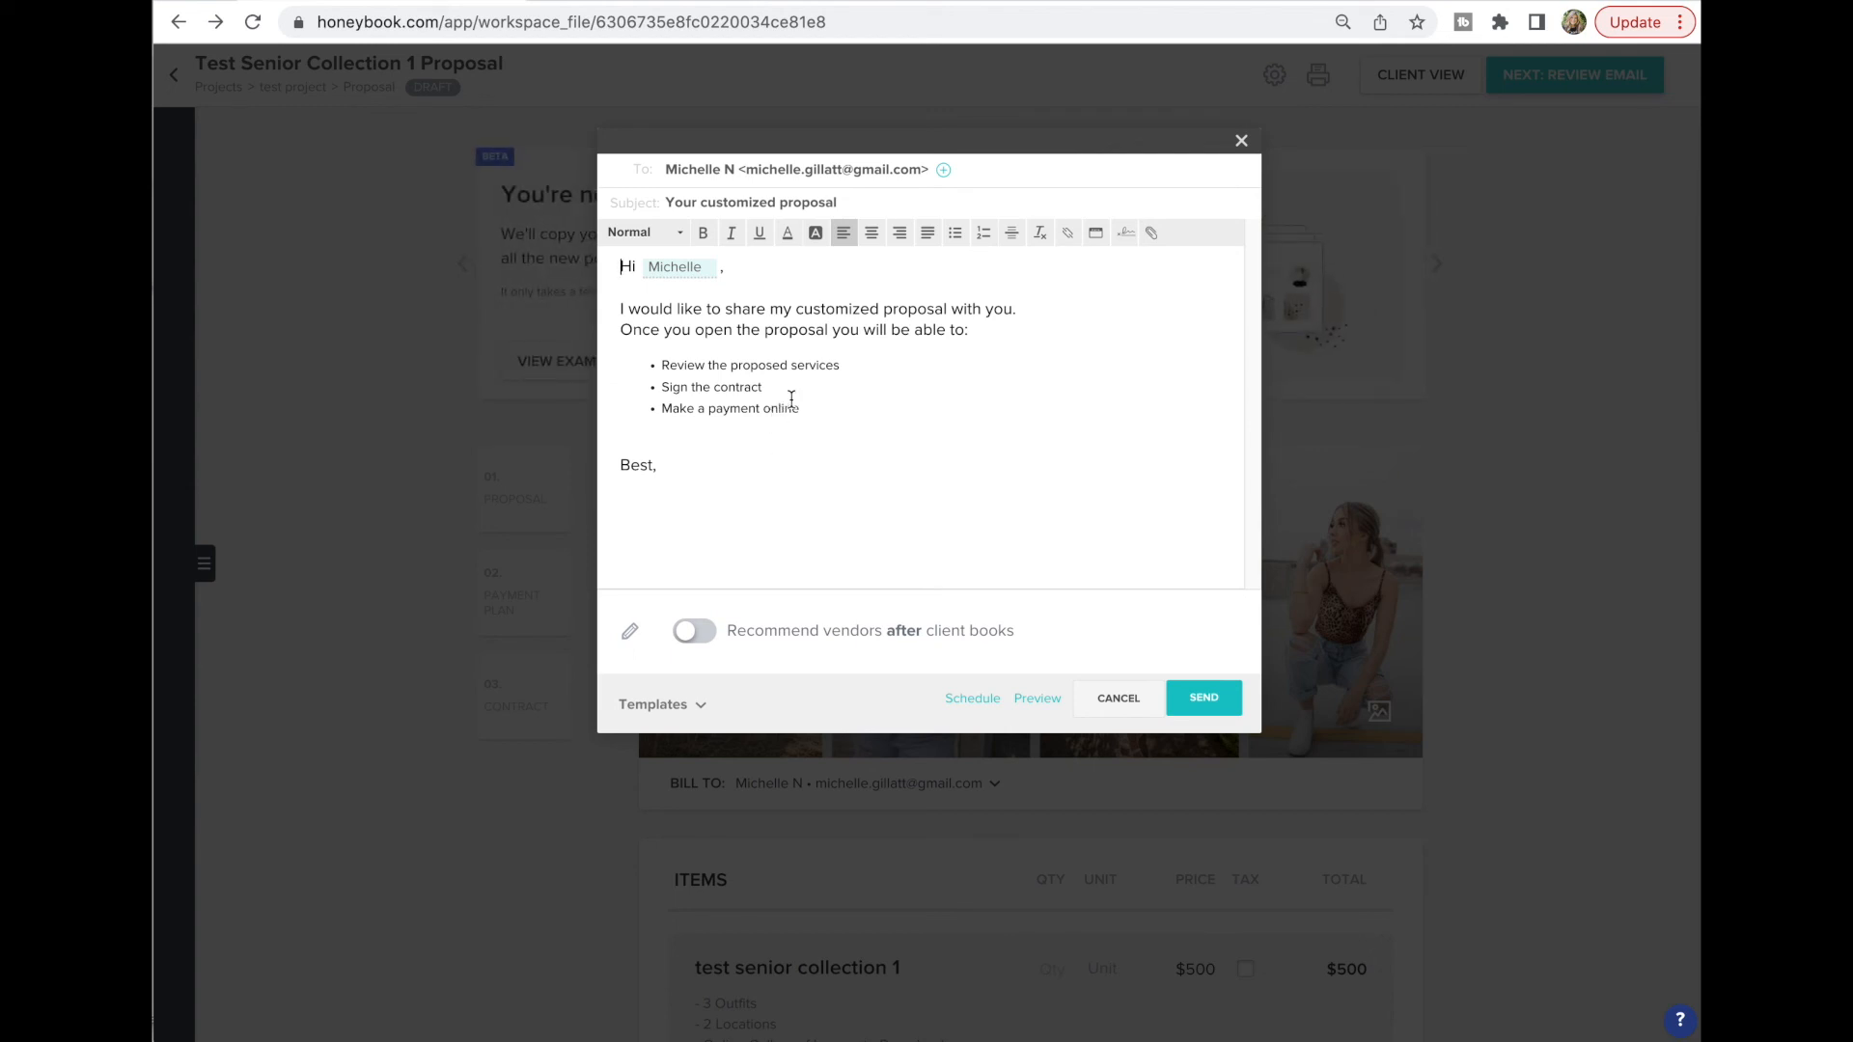
pyautogui.click(677, 719)
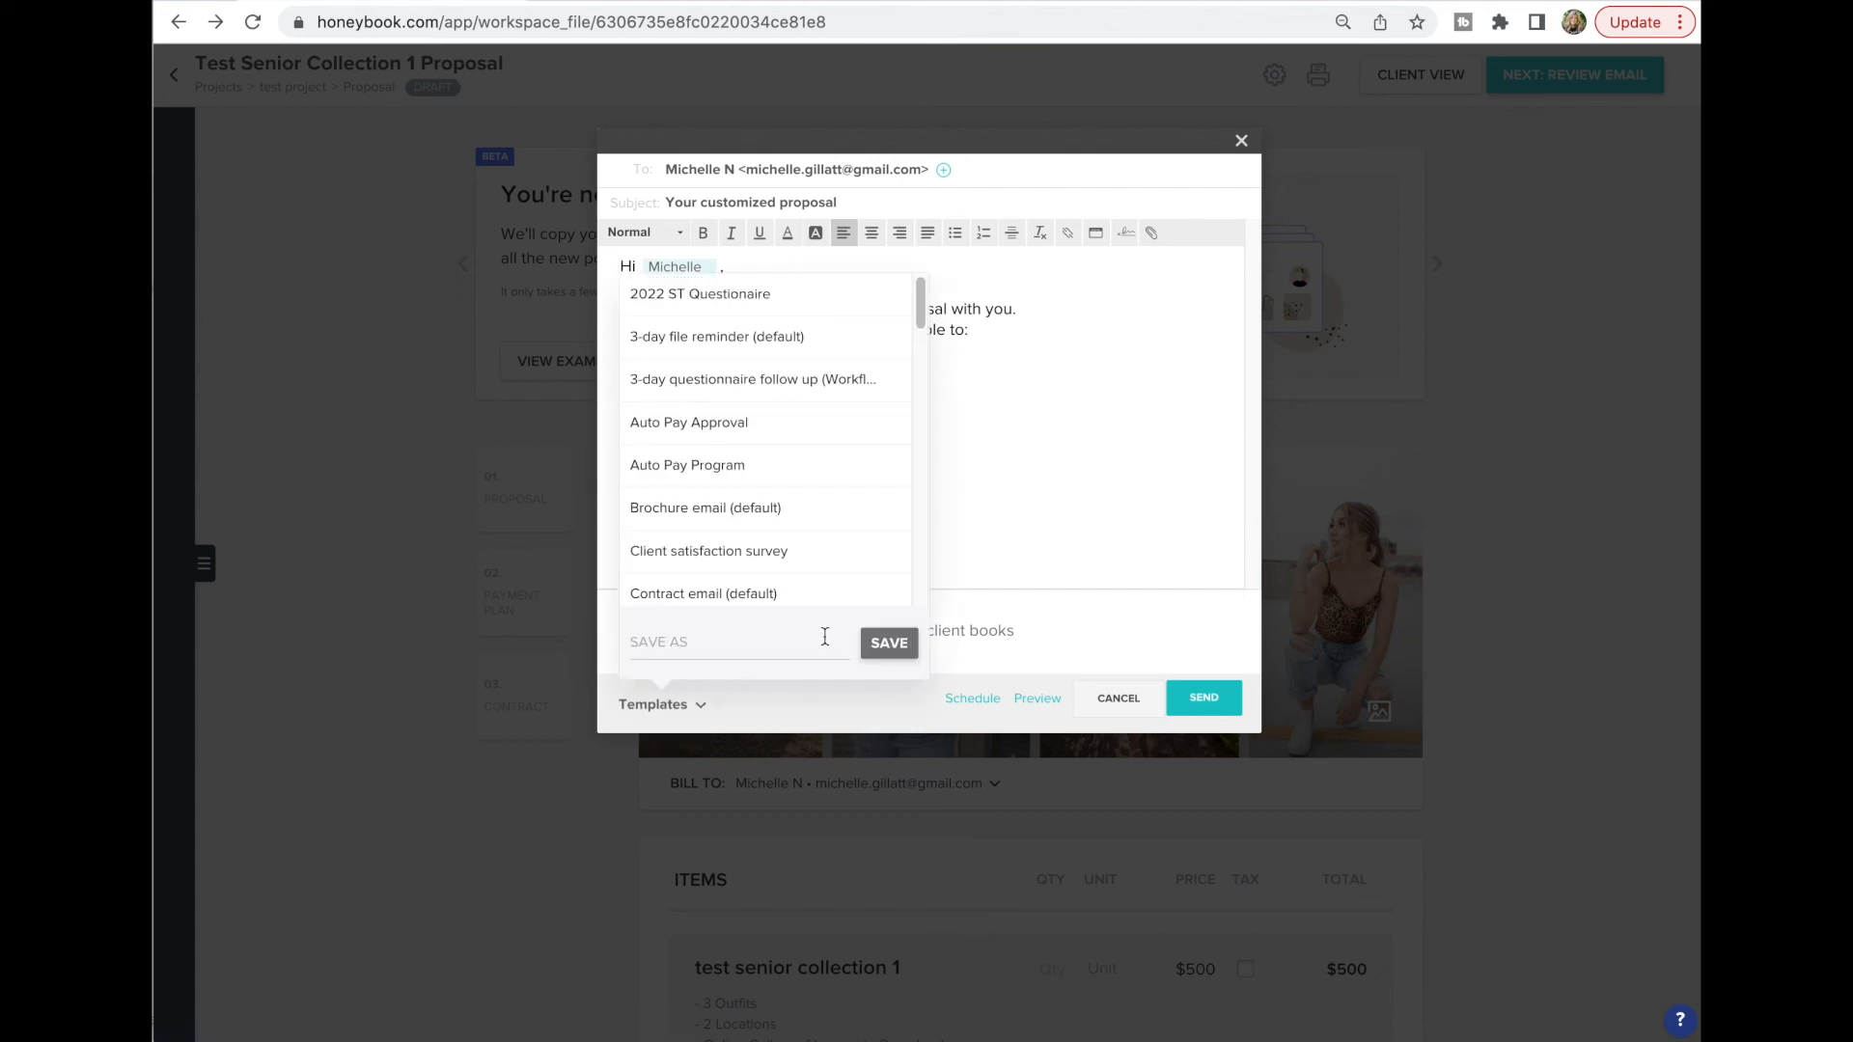
pyautogui.scroll(-10, 765, 483)
pyautogui.scroll(-3, 769, 501)
pyautogui.scroll(4, 769, 501)
pyautogui.click(671, 513)
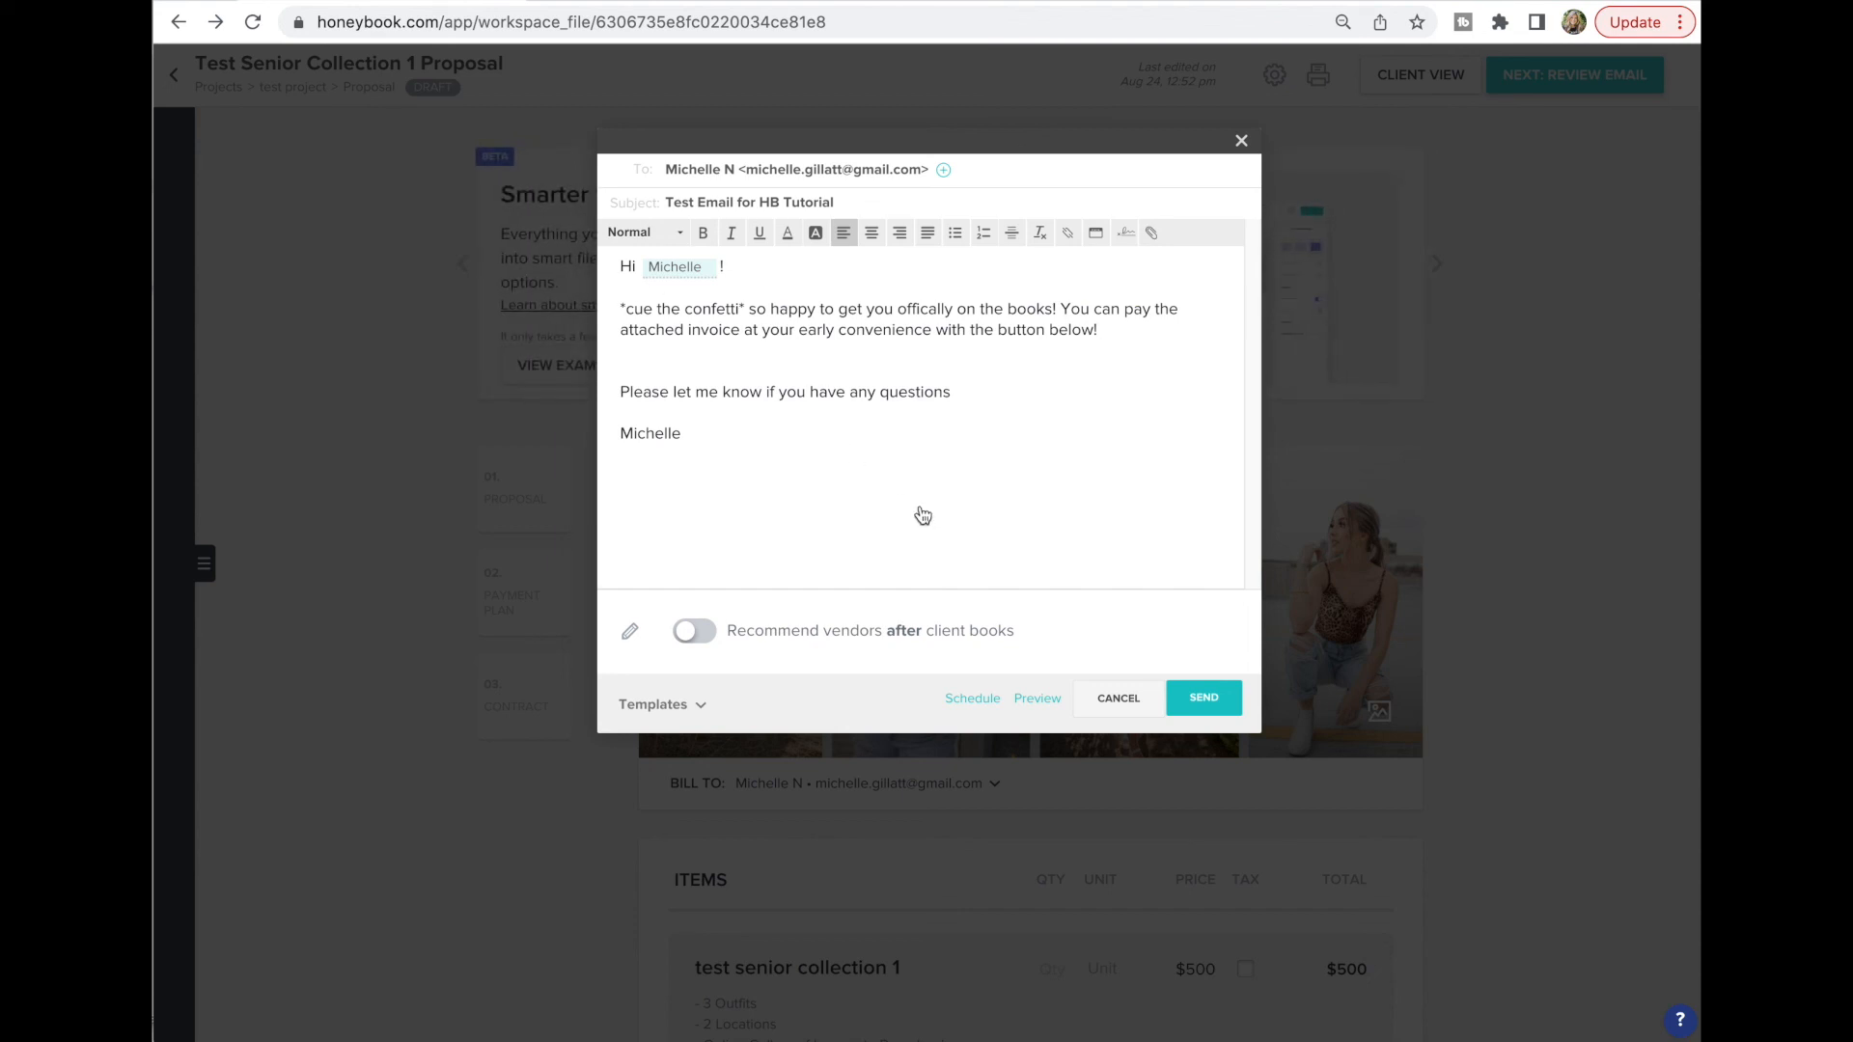
pyautogui.click(1207, 701)
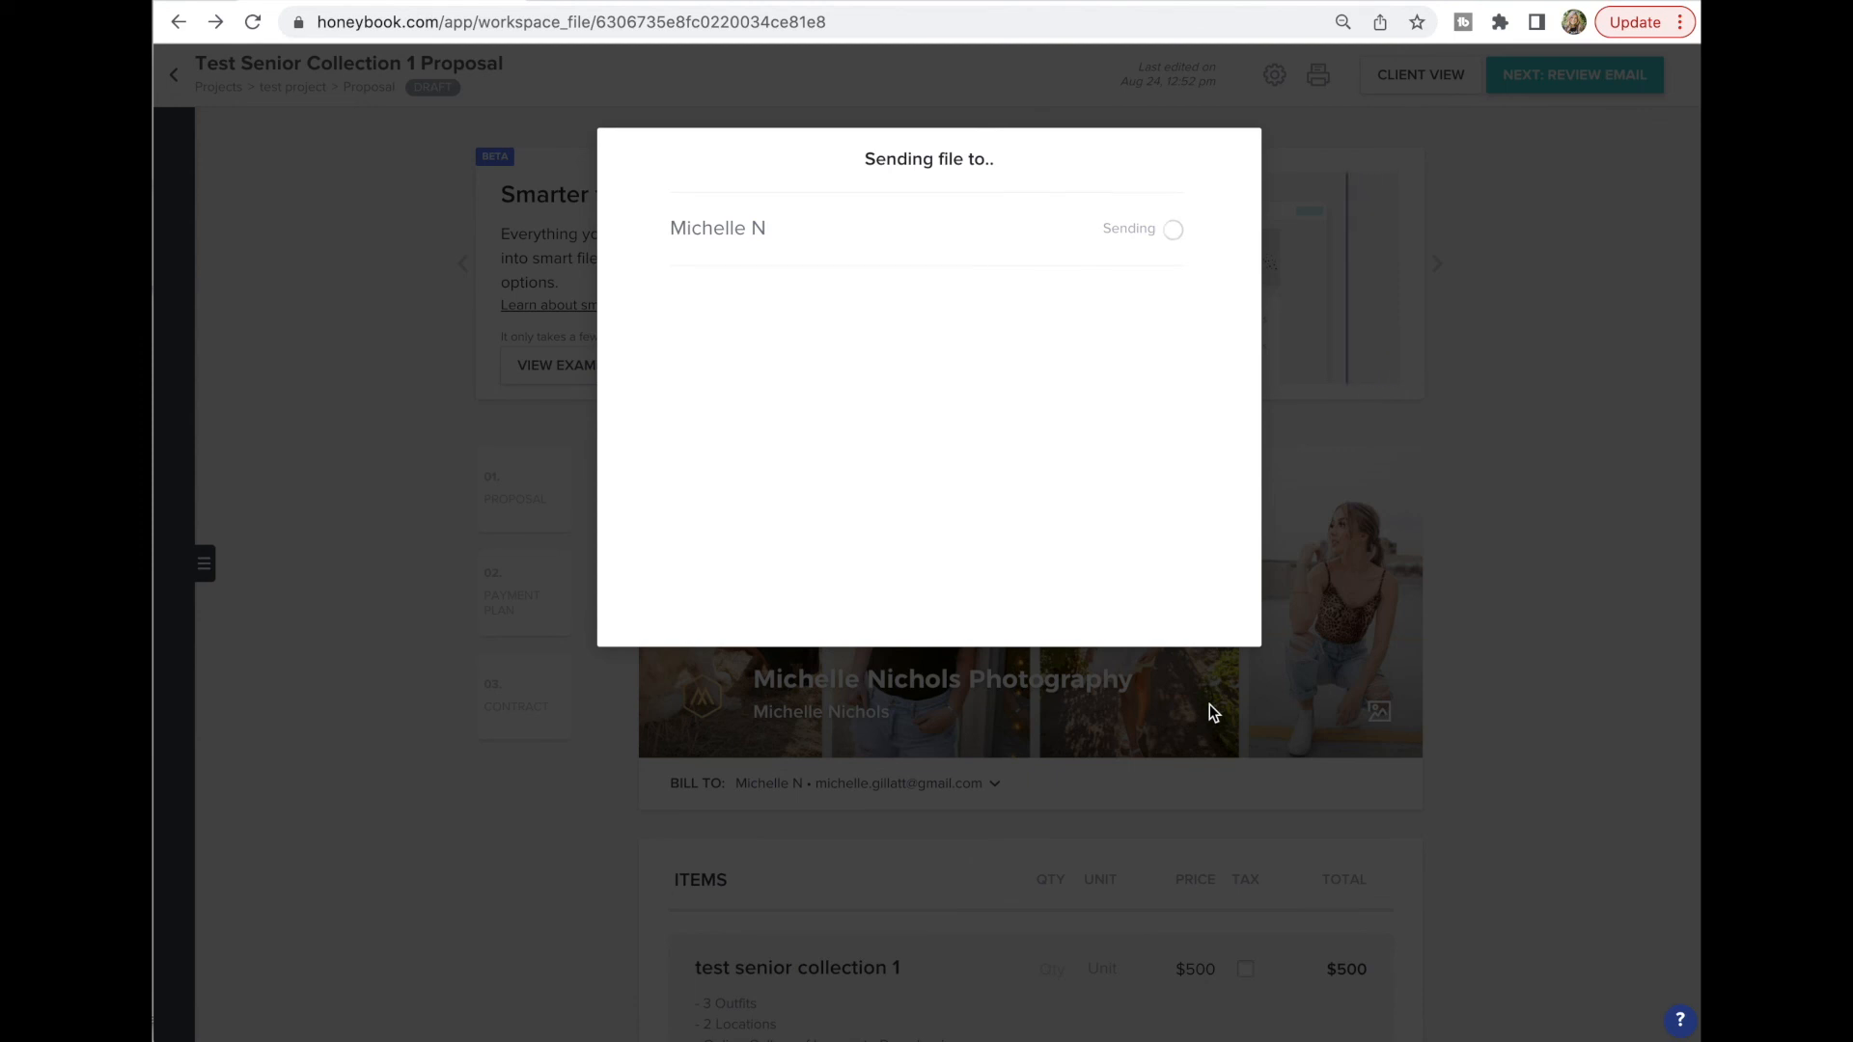